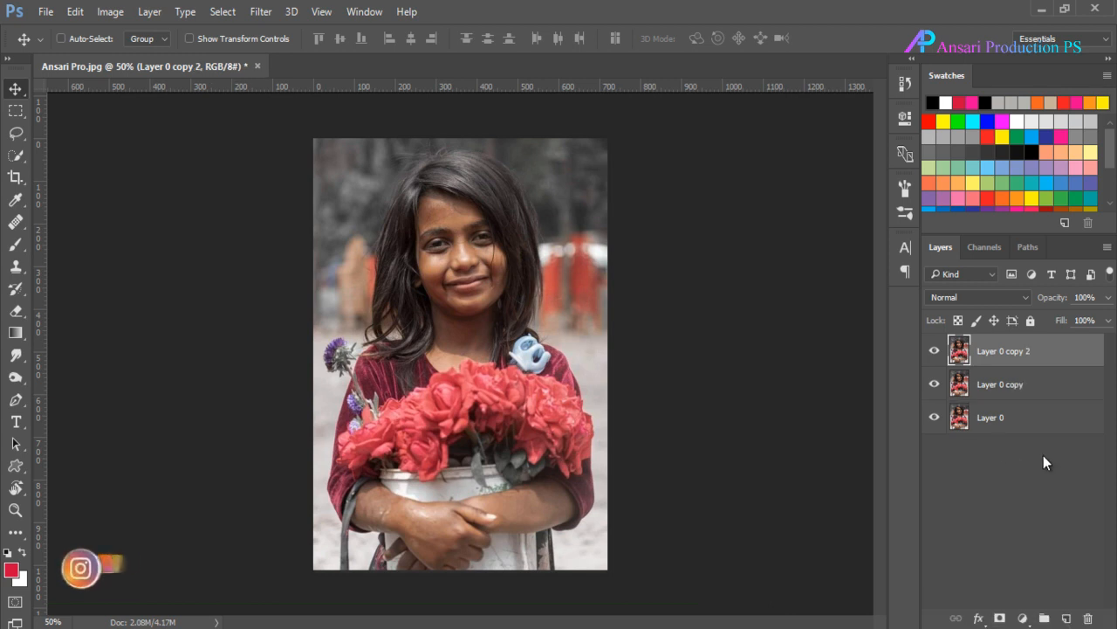
Step: Rename the bottom layer, Layer 0, as Original
left_click(979, 422)
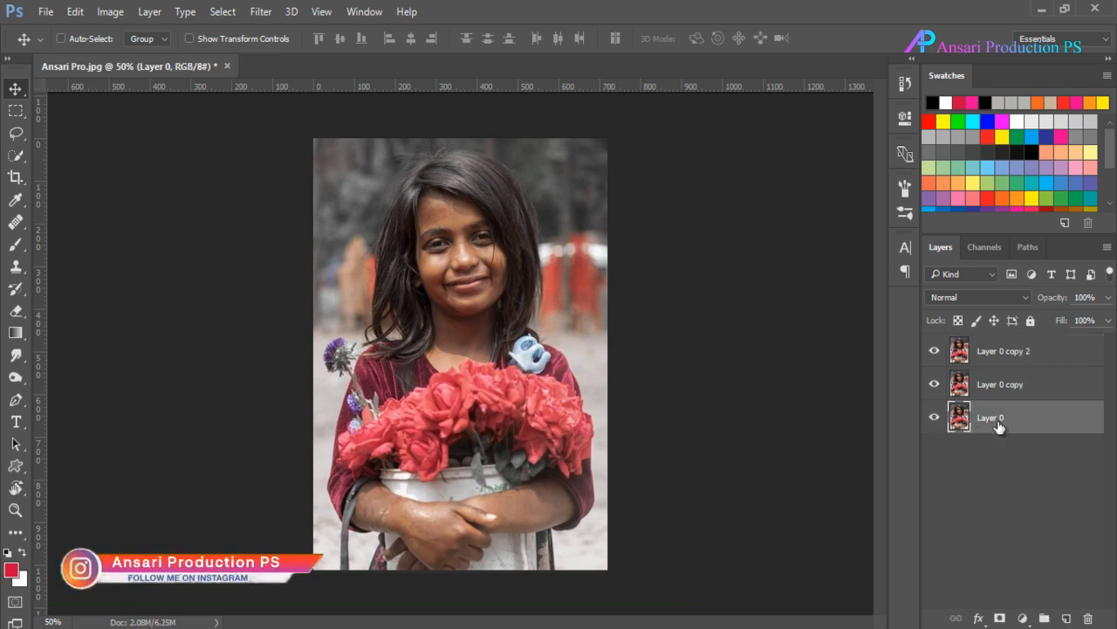
double_click(995, 422)
type("Or")
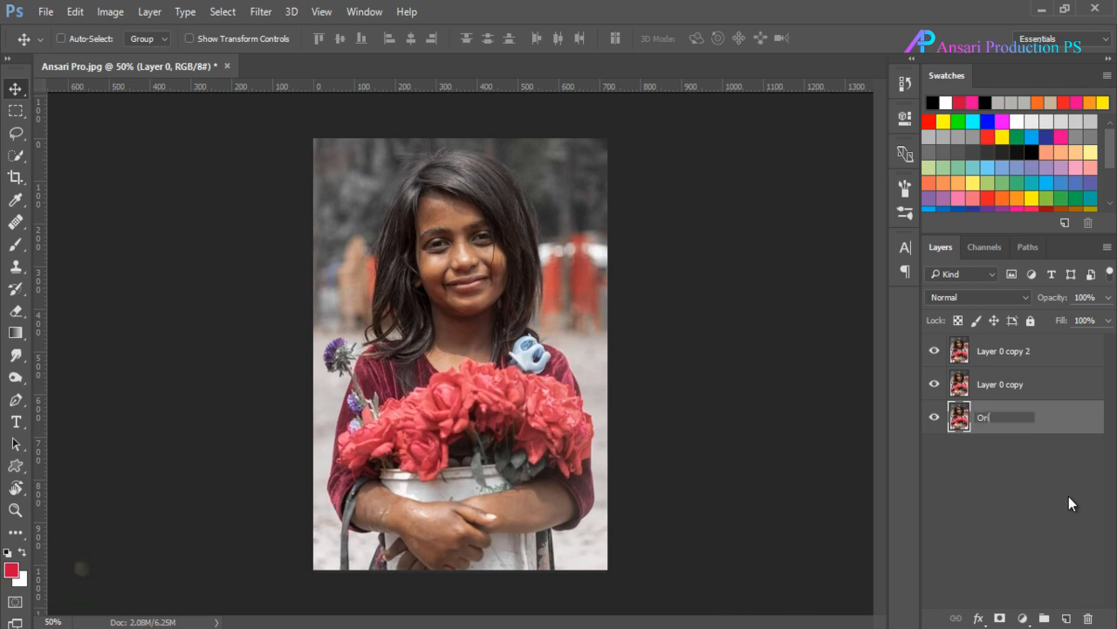
type("igin")
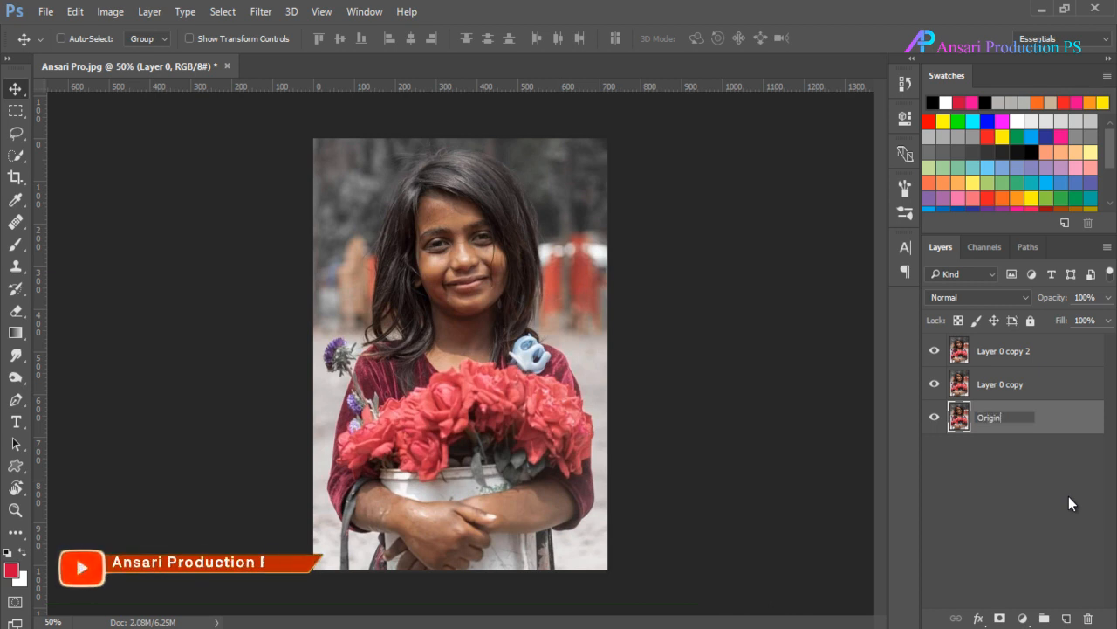
type("al")
key("Return")
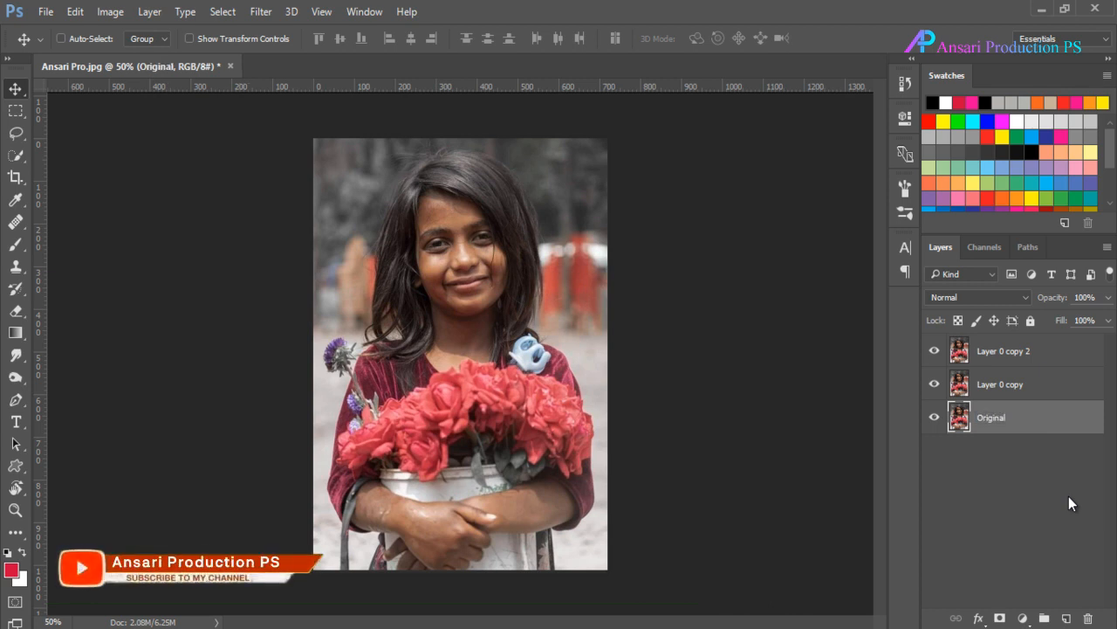
Step: Lock all attributes of the Original layer and hide it
left_click(1031, 321)
left_click(935, 419)
left_click(1021, 389)
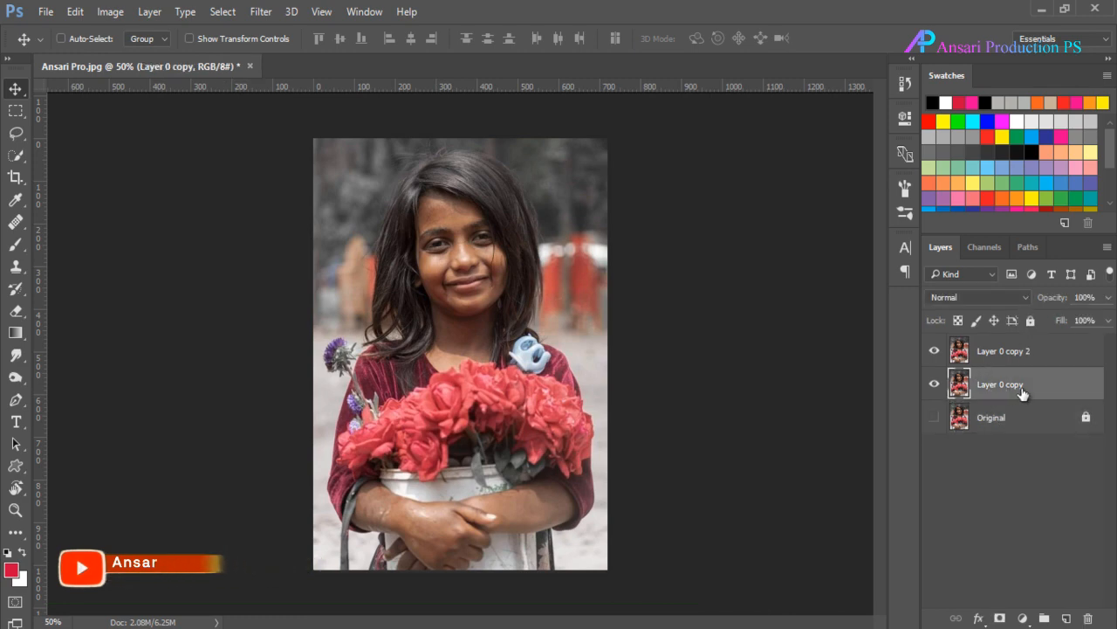
Step: Apply a High Pass filter with a 1.0 pixel radius to Layer 0 copy 2
left_click(991, 363)
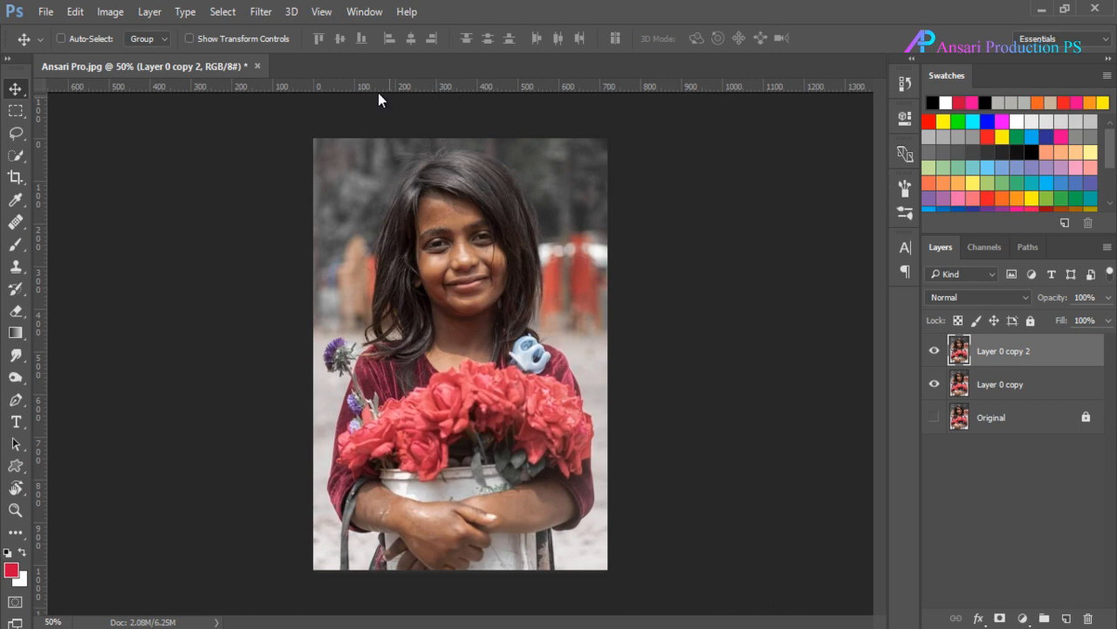
left_click(261, 11)
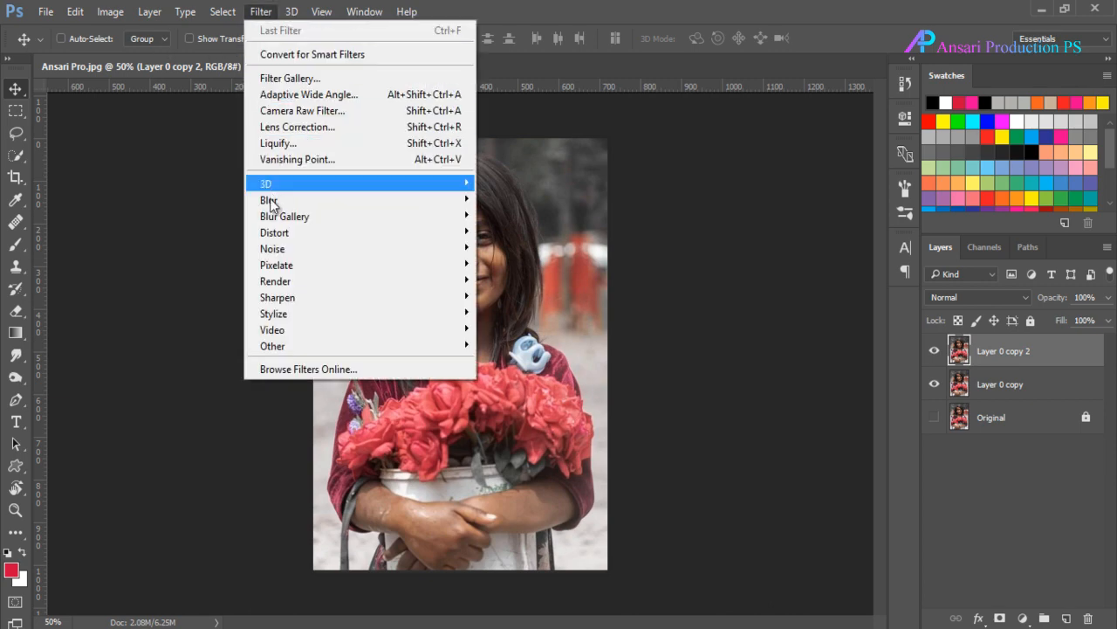
mouse_move(270, 347)
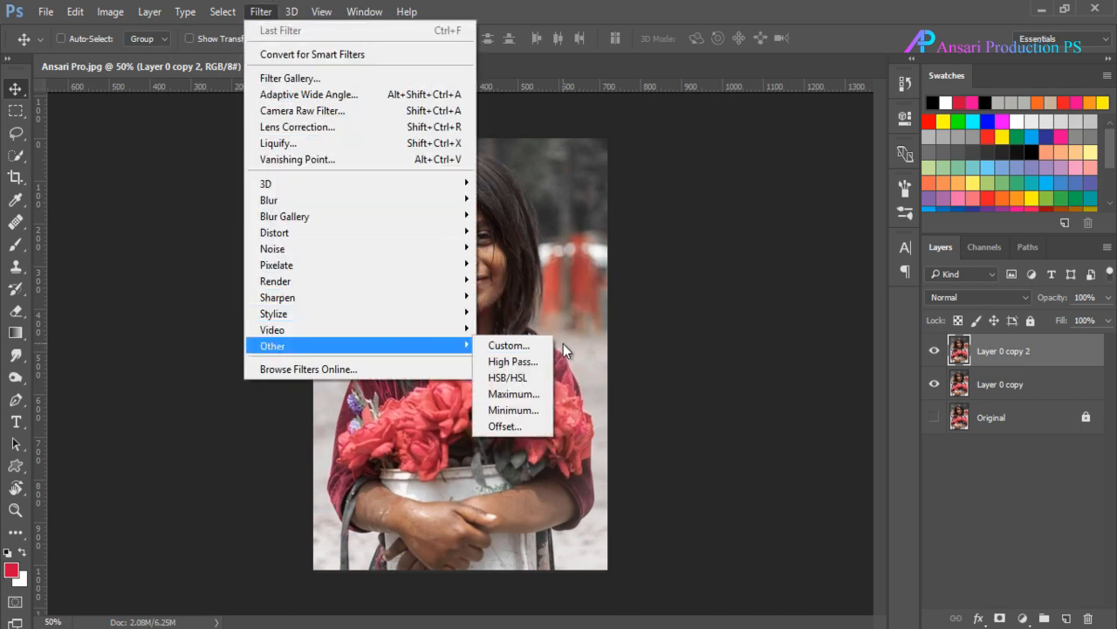
left_click(511, 361)
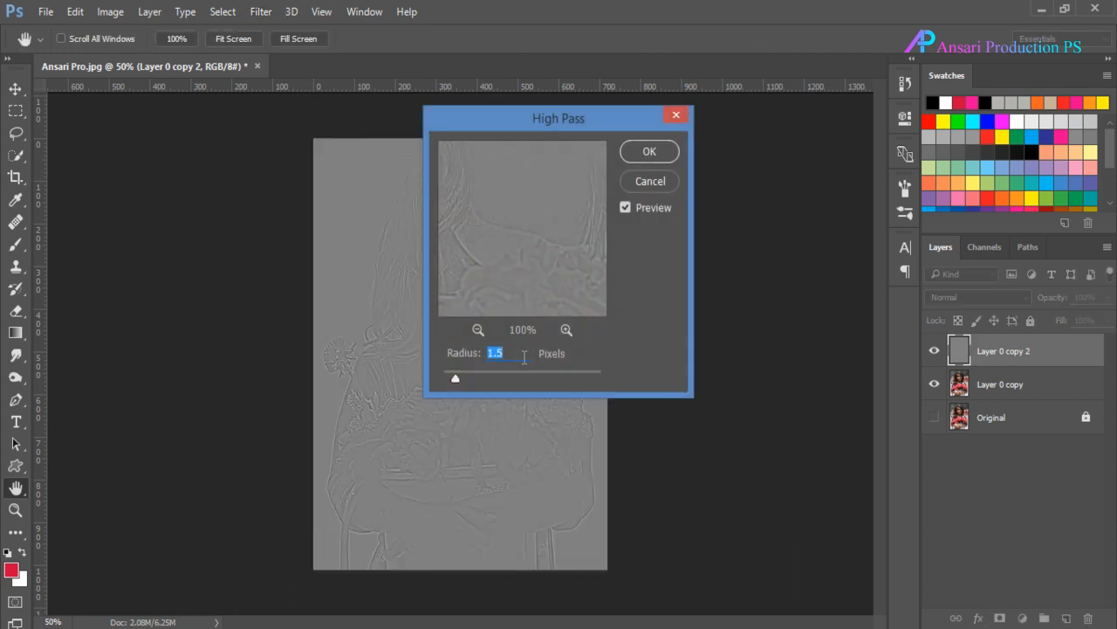
left_click_drag(493, 121, 618, 125)
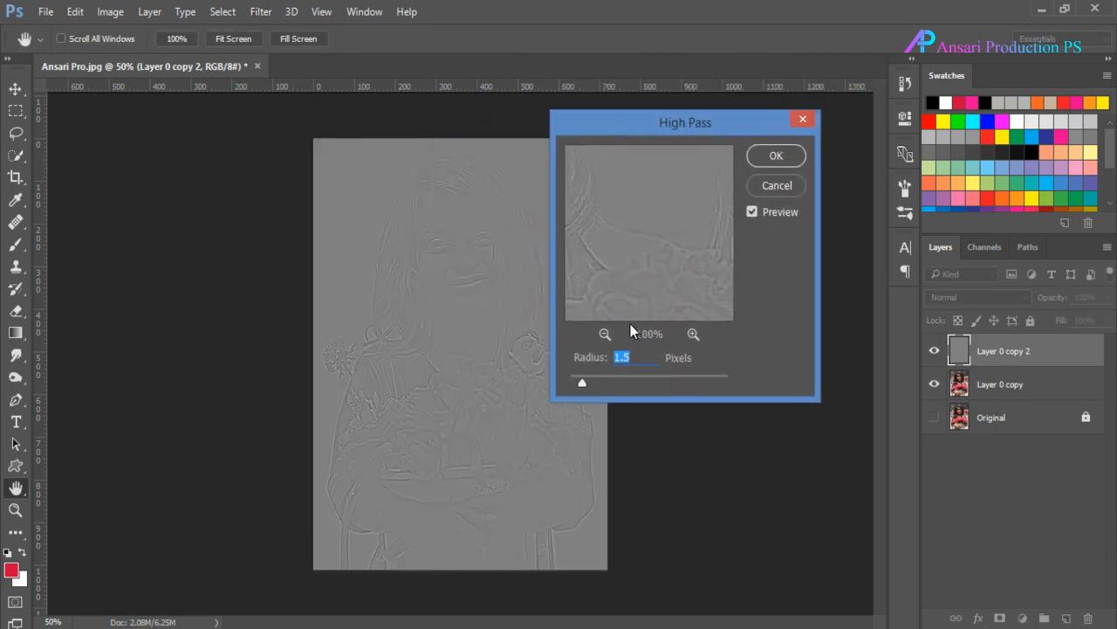
left_click_drag(657, 297, 638, 274)
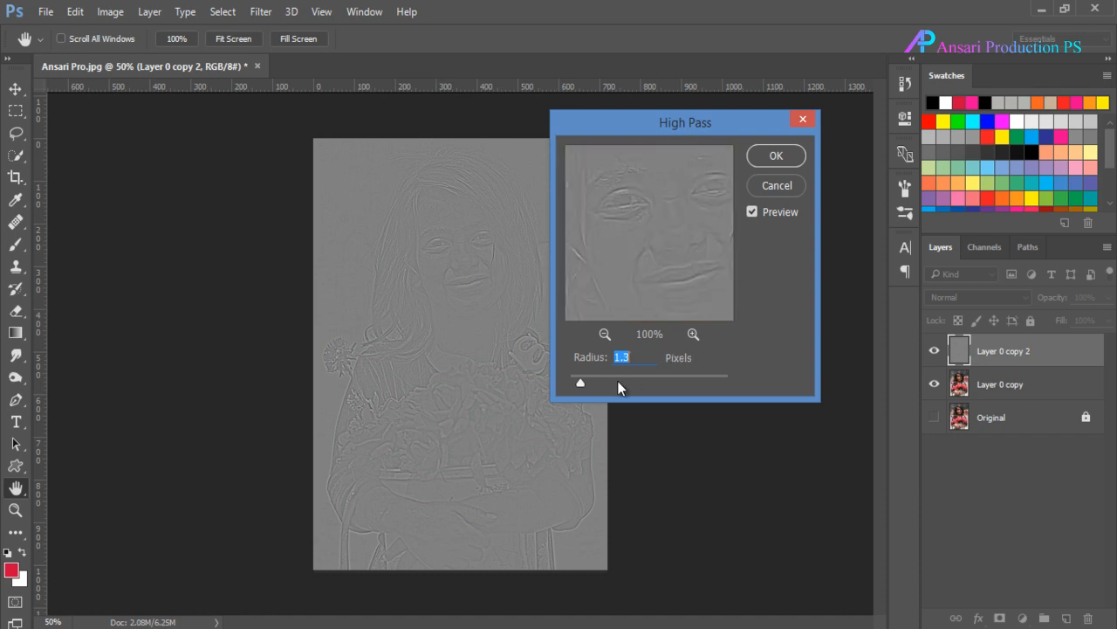
key("Down")
key("Down")
key("Down")
key("Down")
left_click_drag(643, 232, 654, 238)
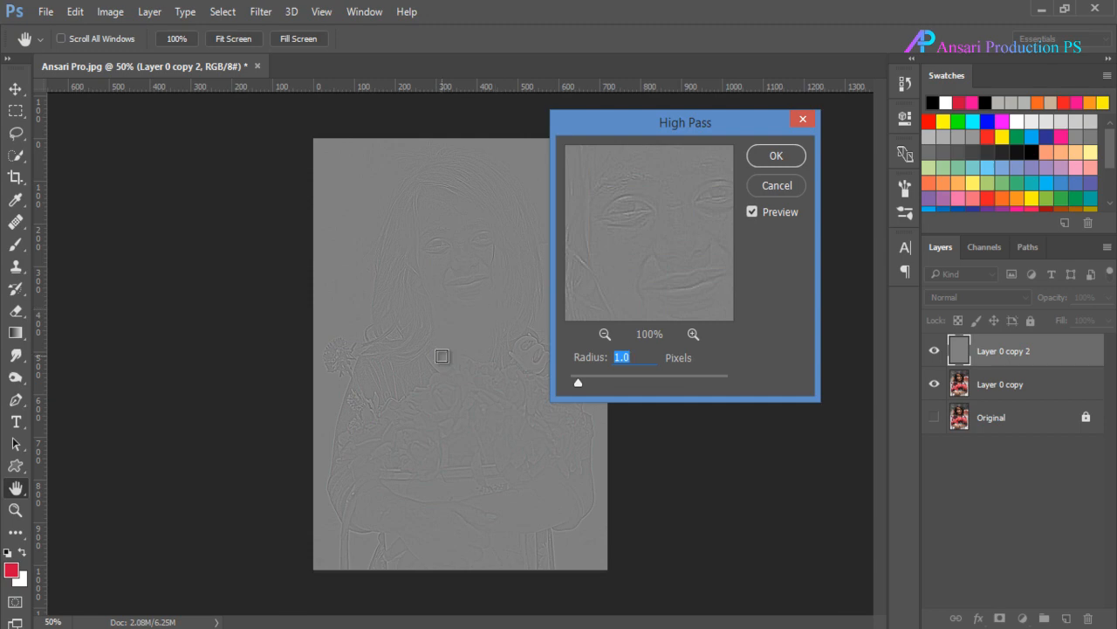
left_click(776, 155)
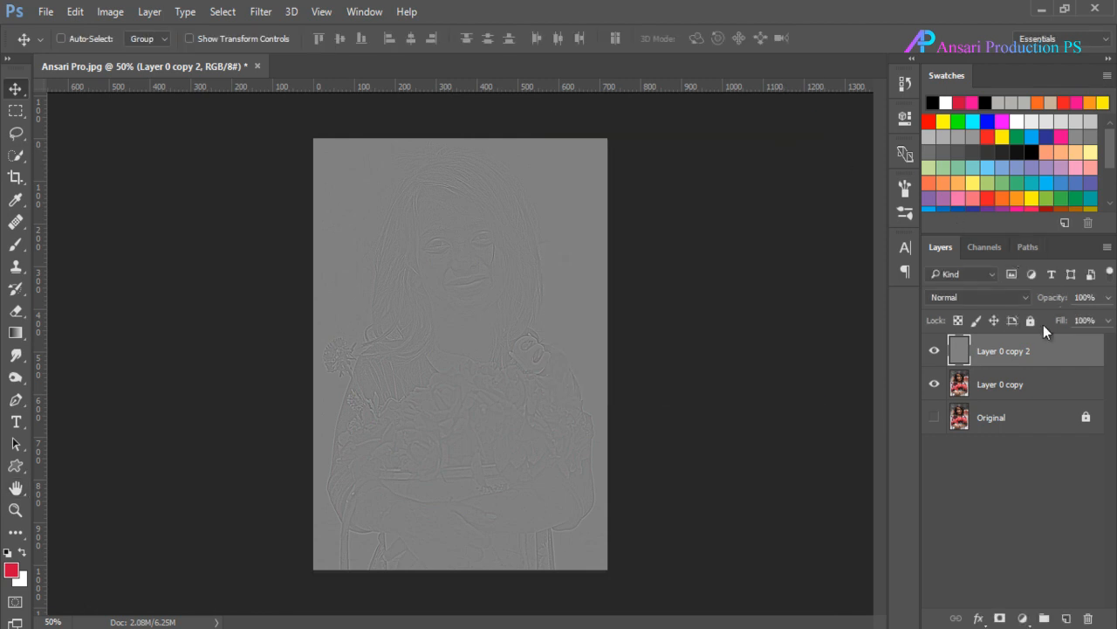
Step: Set the high-pass layer's blend mode to Vivid Light and compare the face with that layer hidden and shown
left_click(982, 295)
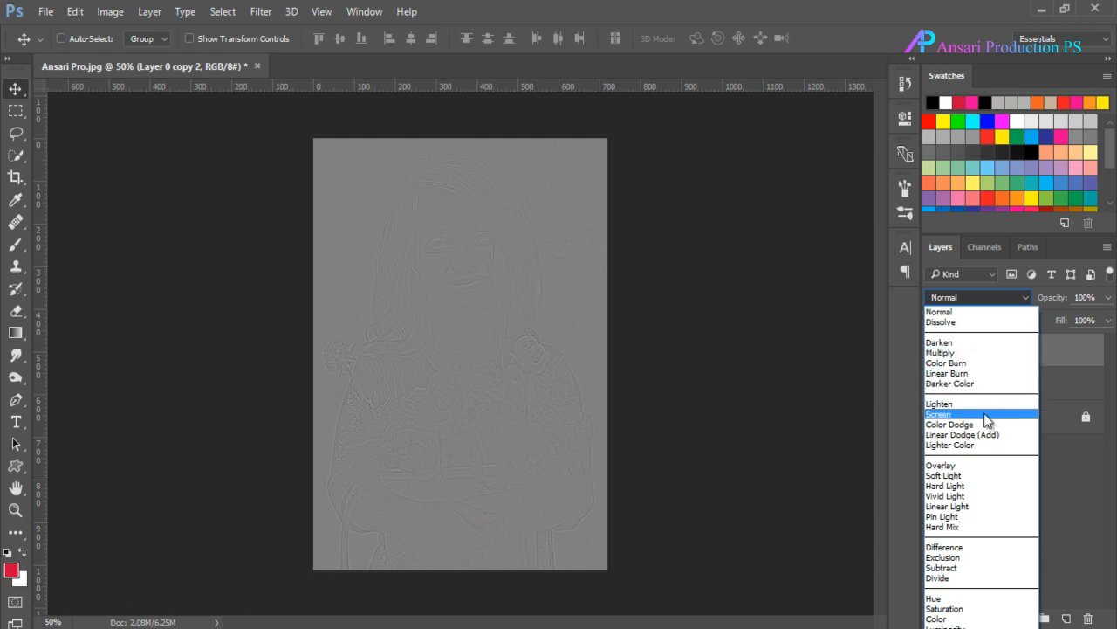
left_click(984, 496)
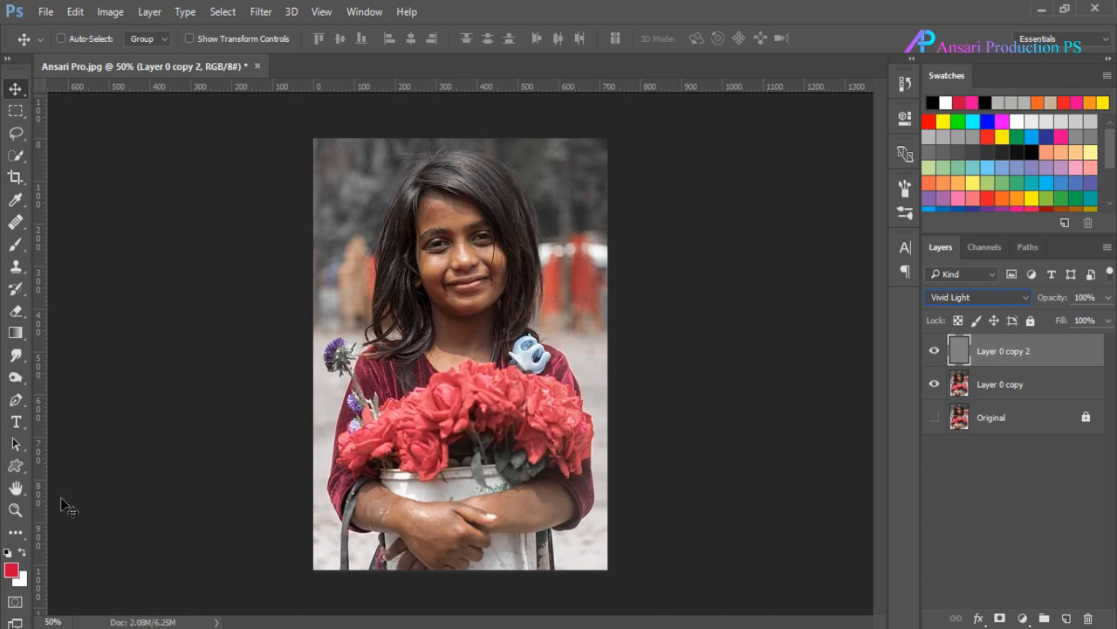
left_click(15, 509)
left_click(493, 239)
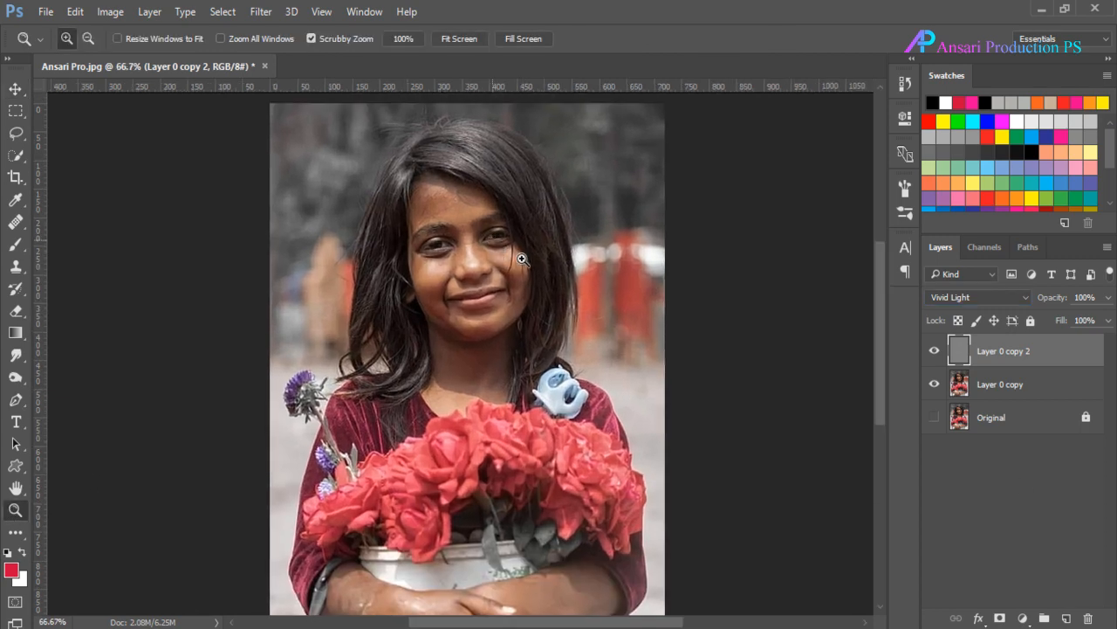
left_click(518, 253)
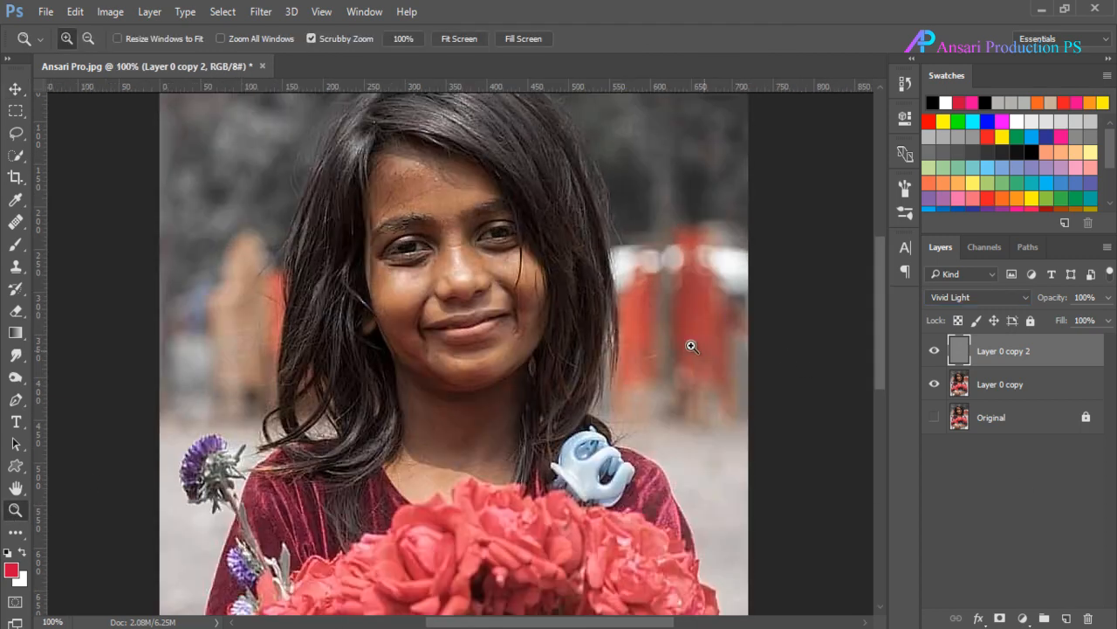
left_click(935, 351)
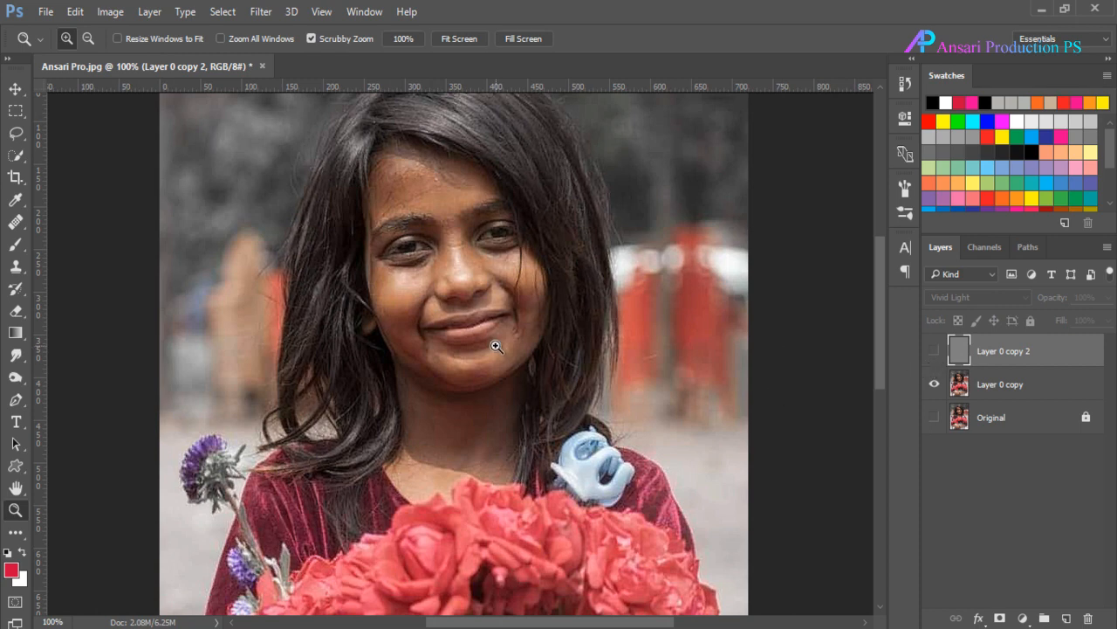
left_click(935, 351)
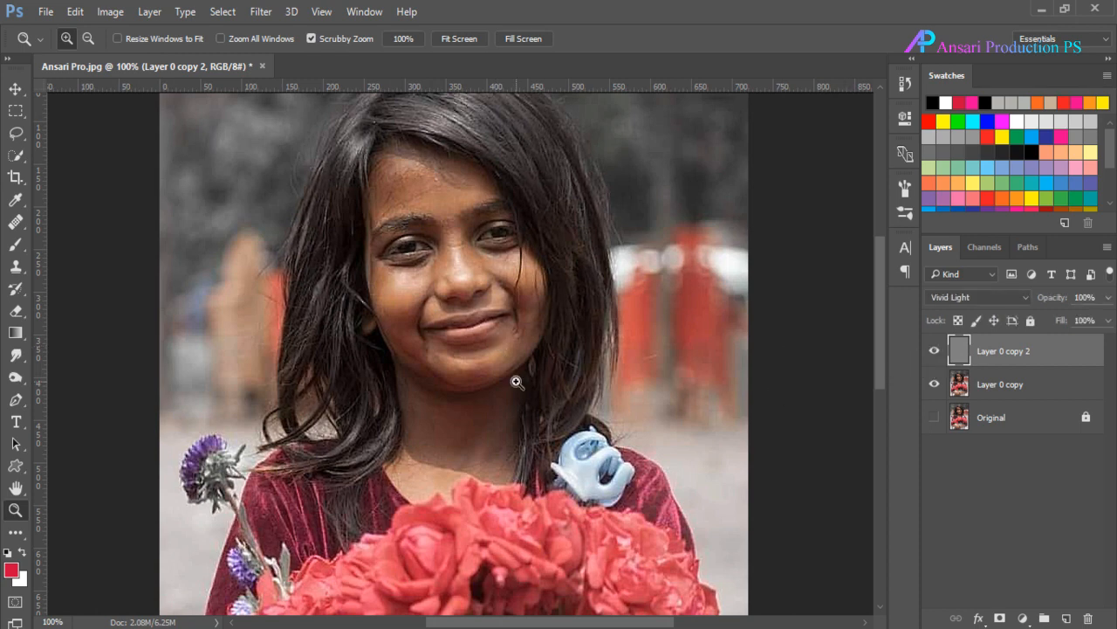
right_click(517, 381)
left_click(522, 390)
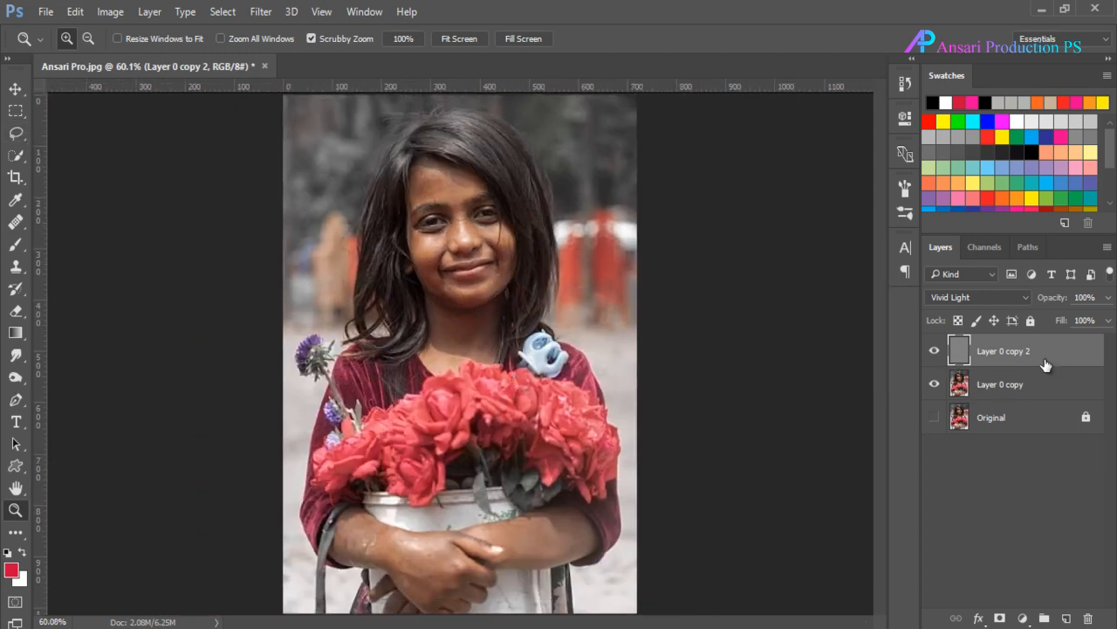
Step: Merge Layer 0 copy 2 and Layer 0 copy into a single layer
left_click(1051, 390, "shift")
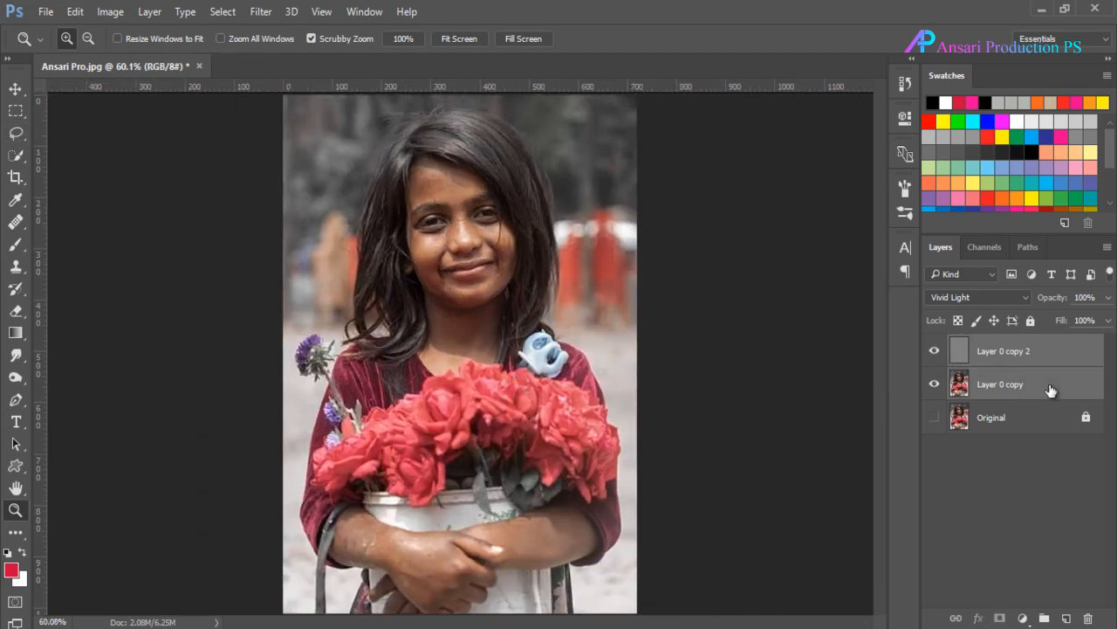
key("ctrl+e")
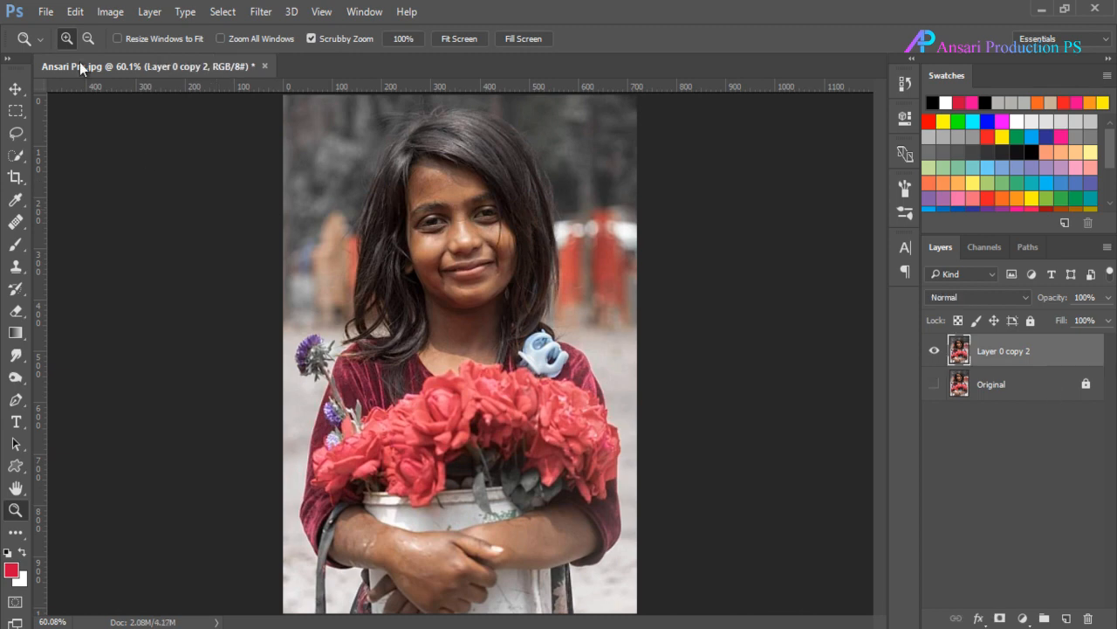
Step: Save the document to the Desktop as Ansari Pro.psd in Photoshop format with layers kept
left_click(46, 11)
left_click(83, 188)
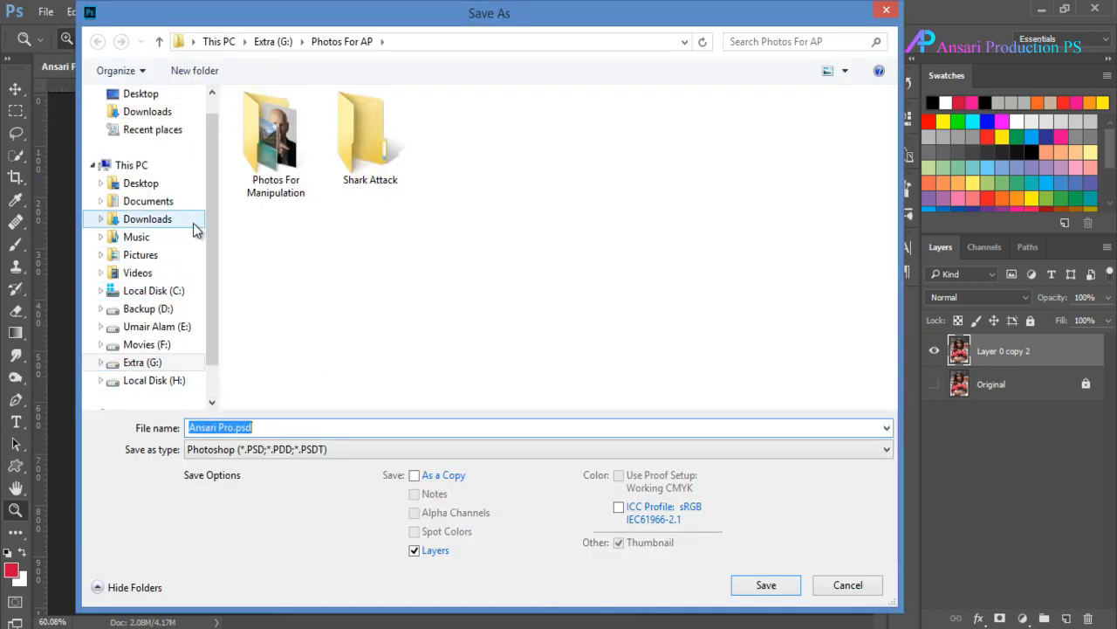
scroll(208, 243, "up", 1)
left_click(140, 120)
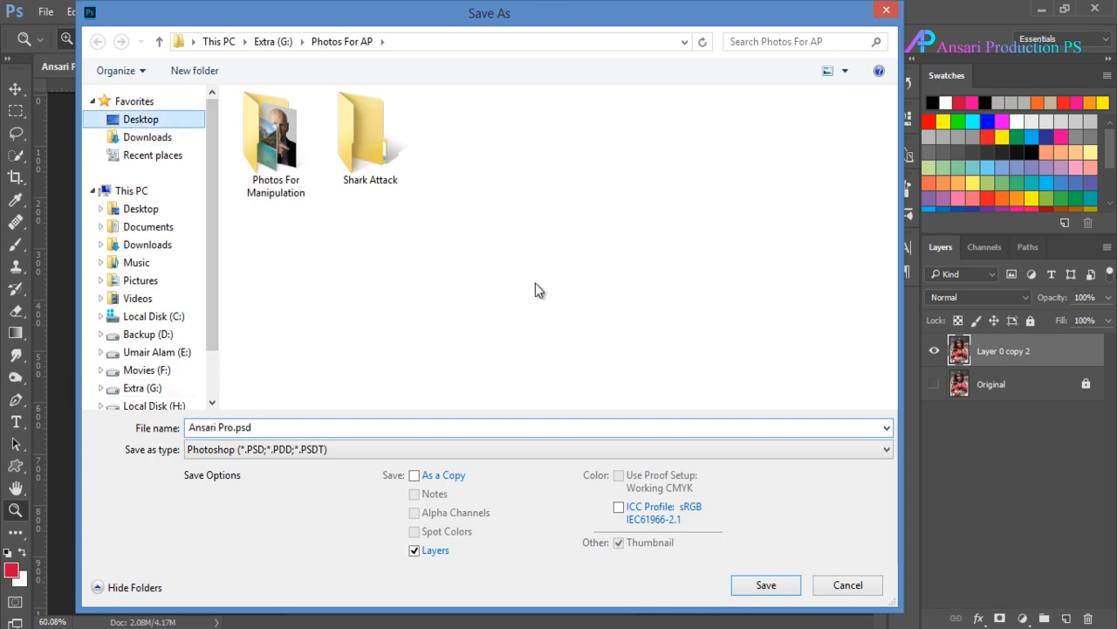
left_click(771, 585)
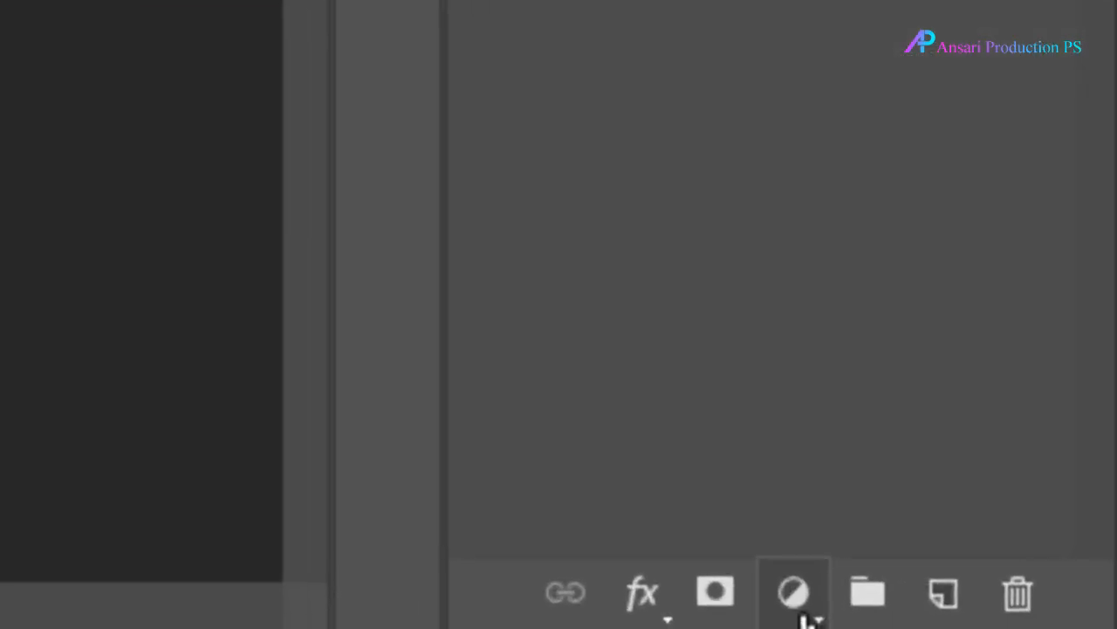
Step: Add a Selective Color adjustment layer and set Black to -100% for the Reds
left_click(800, 616)
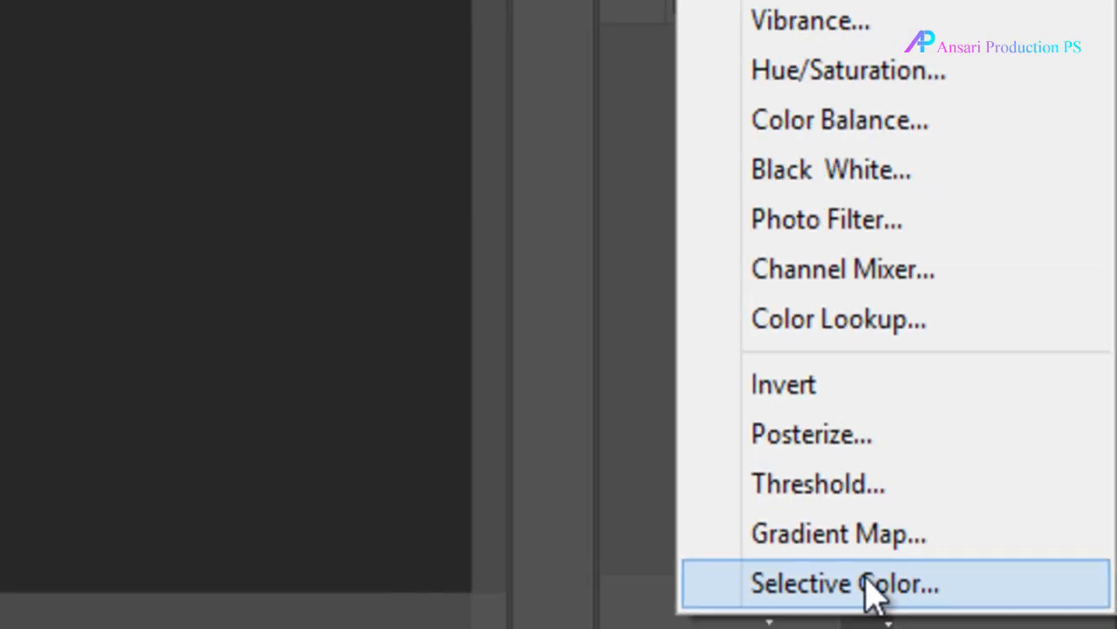
left_click(873, 594)
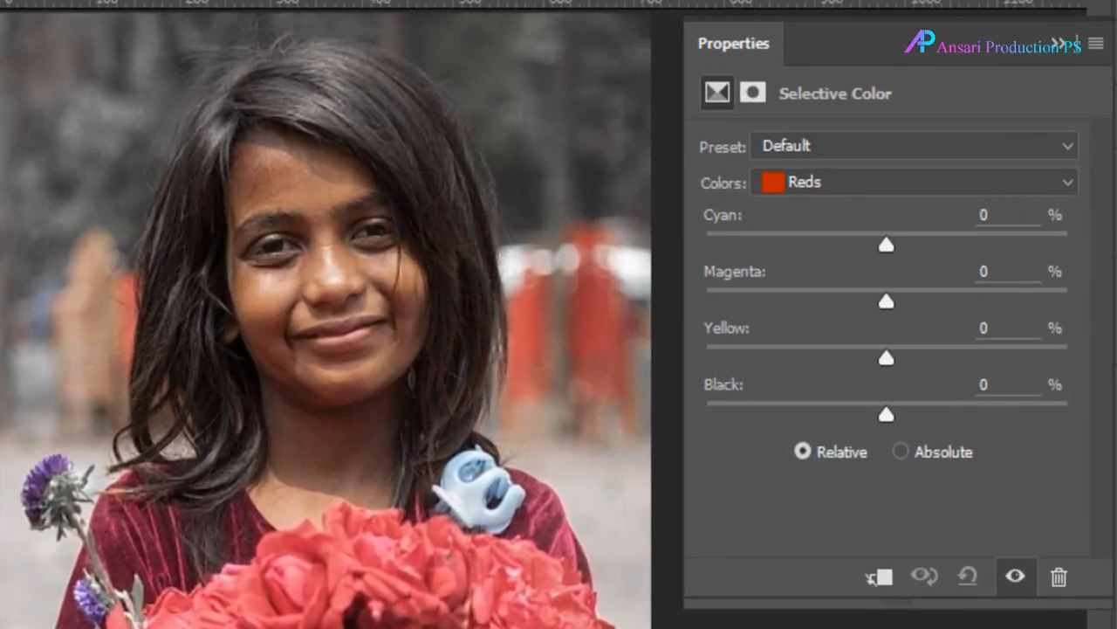
left_click(811, 180)
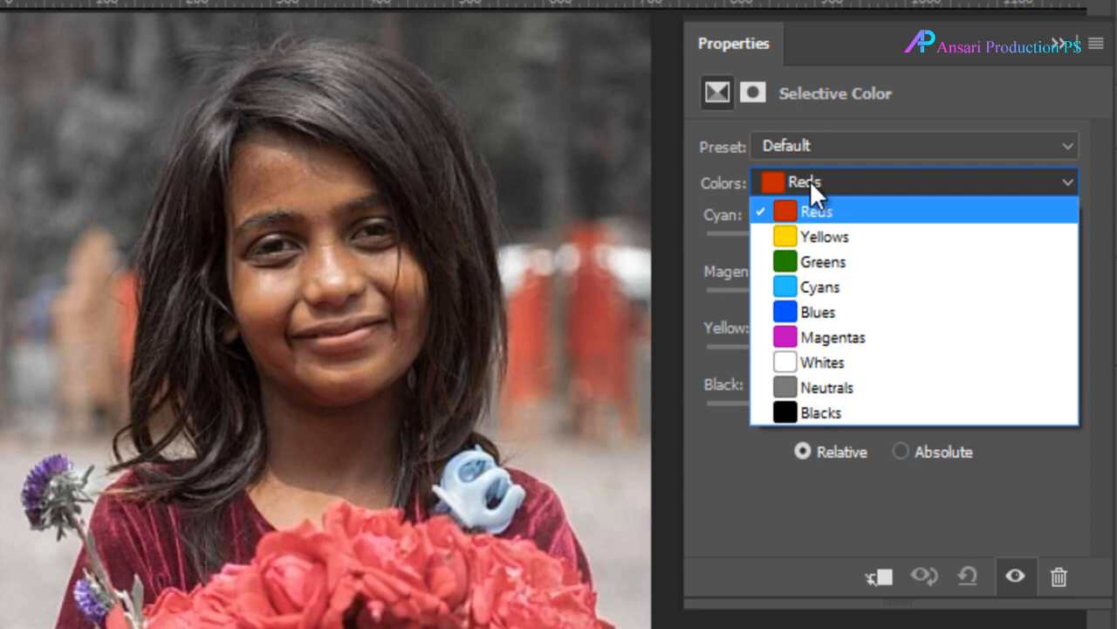
left_click(840, 211)
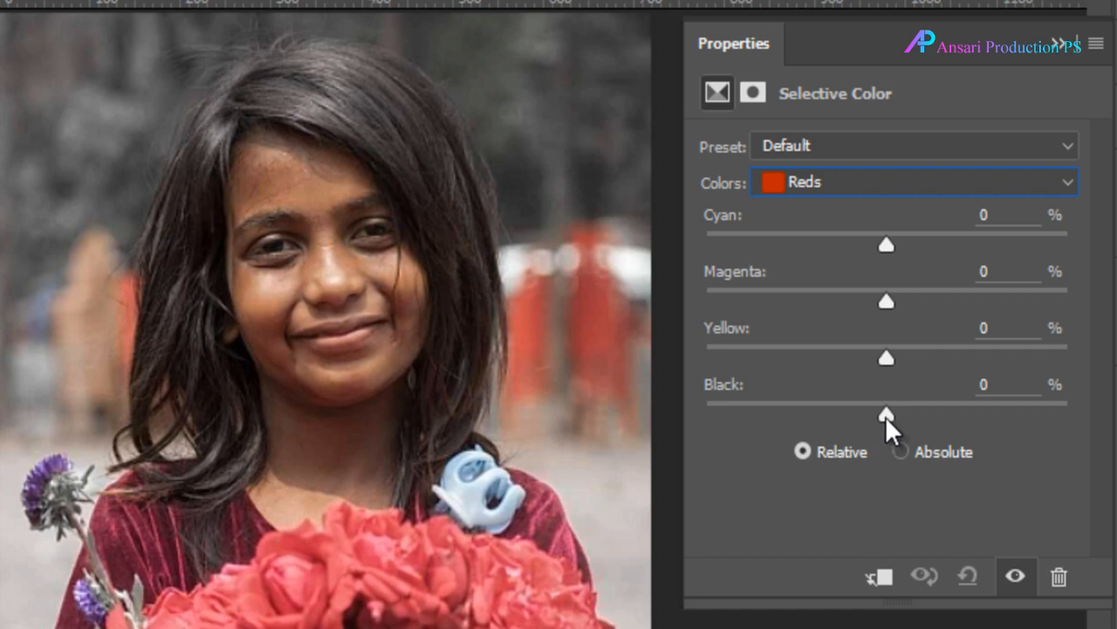
left_click_drag(885, 416, 705, 439)
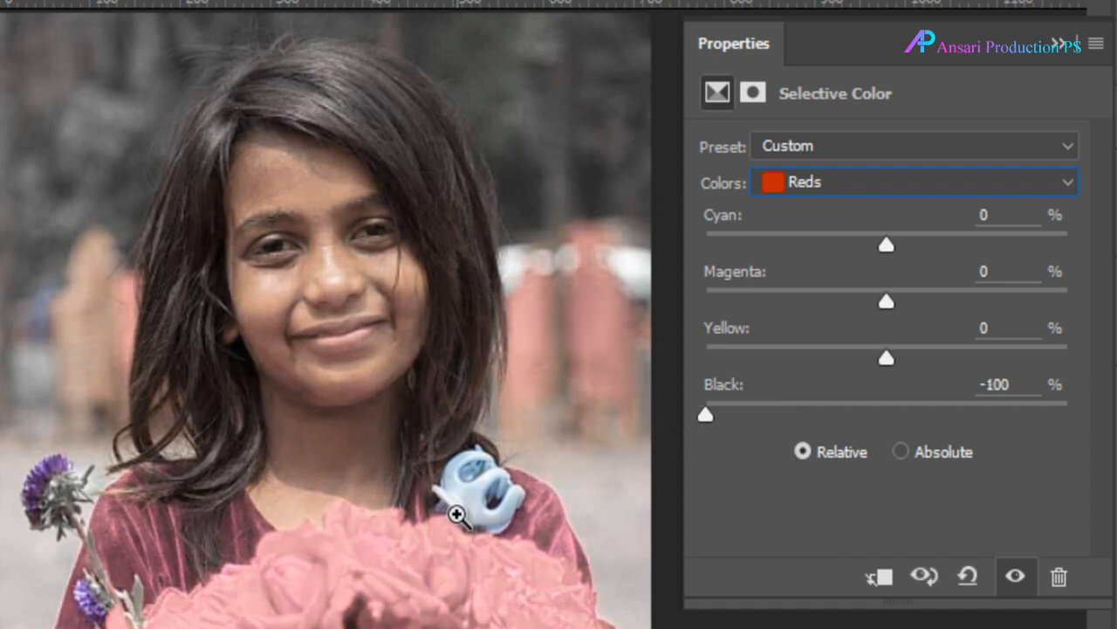
Step: Try lower Yellow, Magenta and Cyan values for the Reds, resetting each one to 0%
left_click_drag(887, 361, 831, 374)
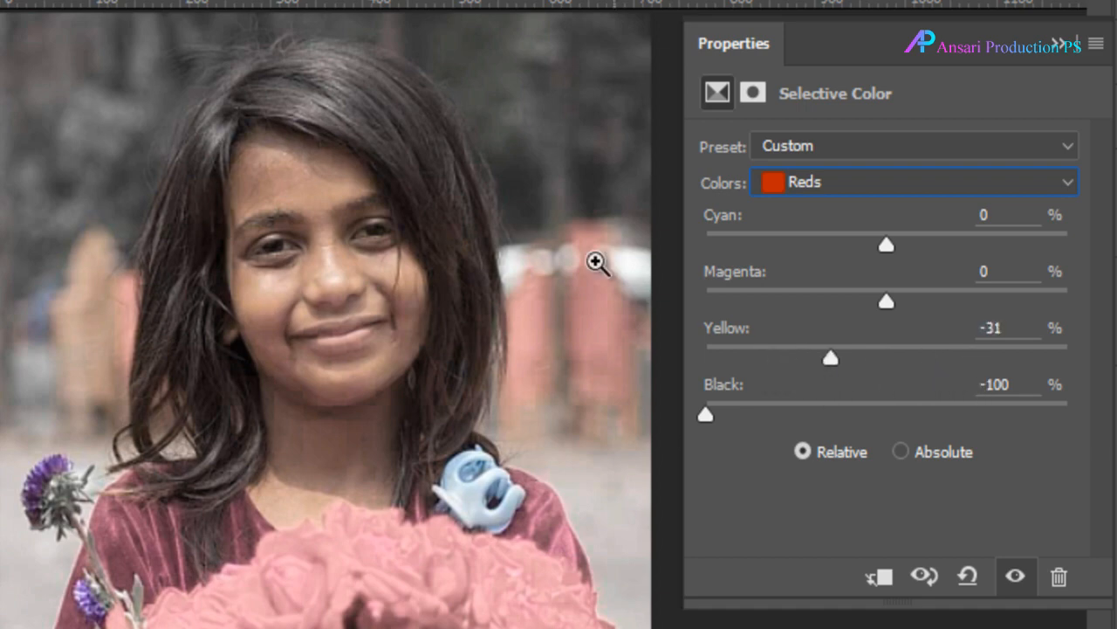
left_click(995, 328)
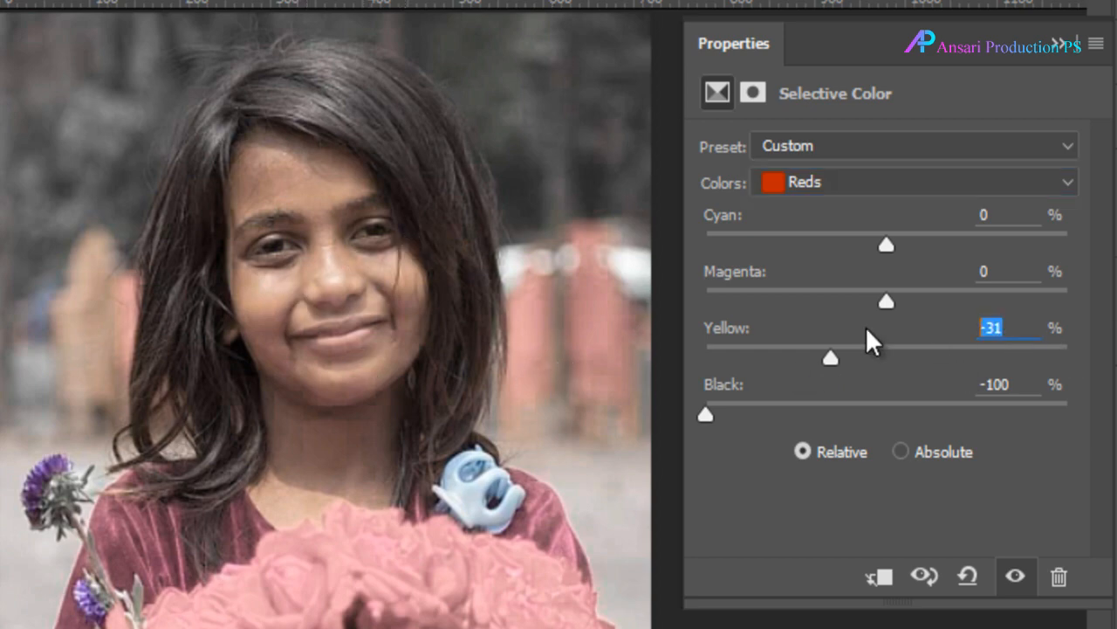
type("0")
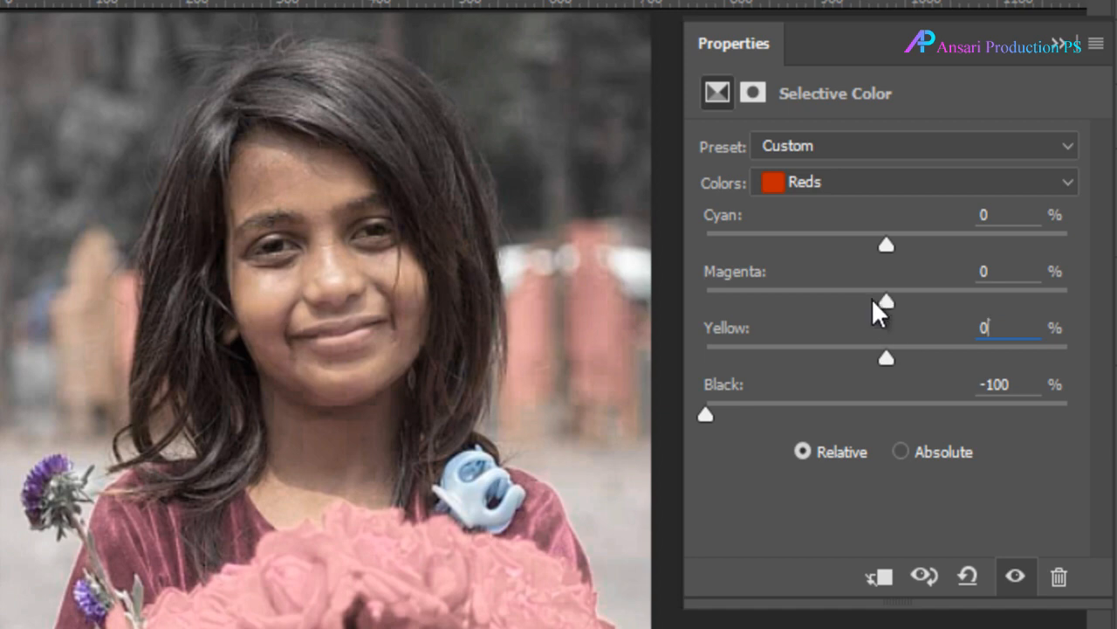
left_click_drag(887, 303, 813, 305)
left_click(1015, 270)
type("0")
left_click_drag(887, 243, 869, 262)
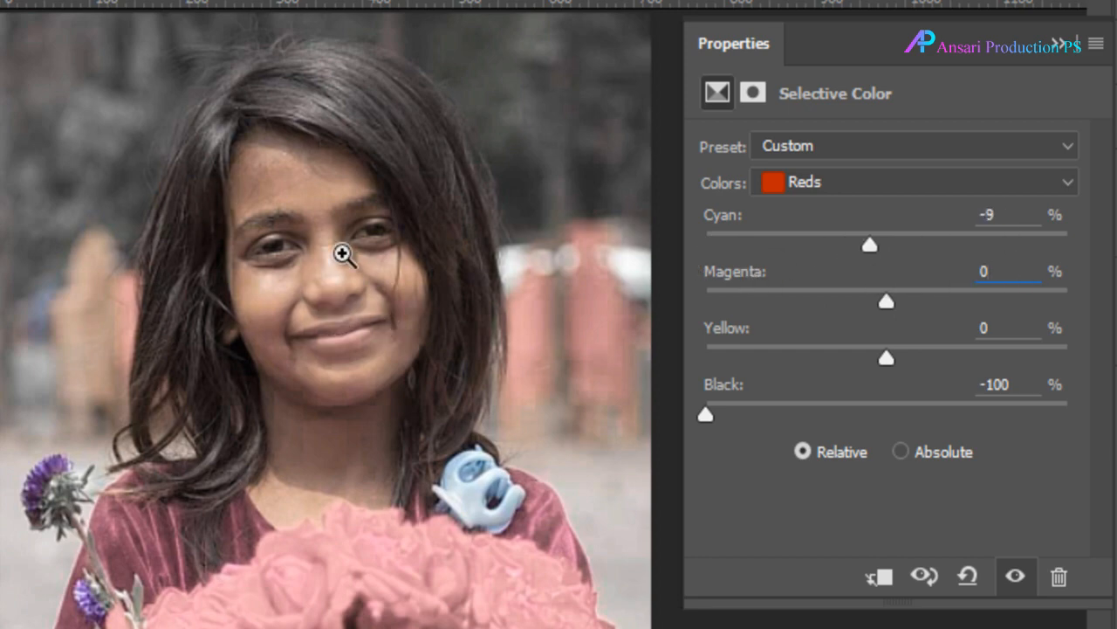
left_click(1006, 216)
type("0")
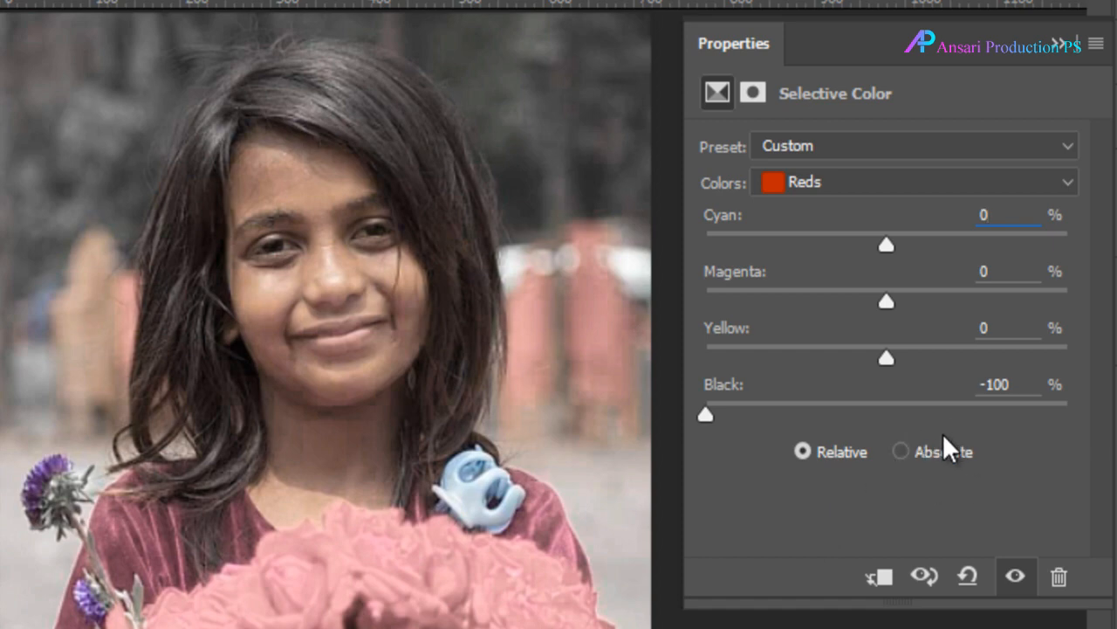
Step: For the Yellows, set Black to -15%, Yellow to -6% and Magenta to -15%, and return Cyan to 0% after testing it
left_click(803, 183)
left_click(815, 235)
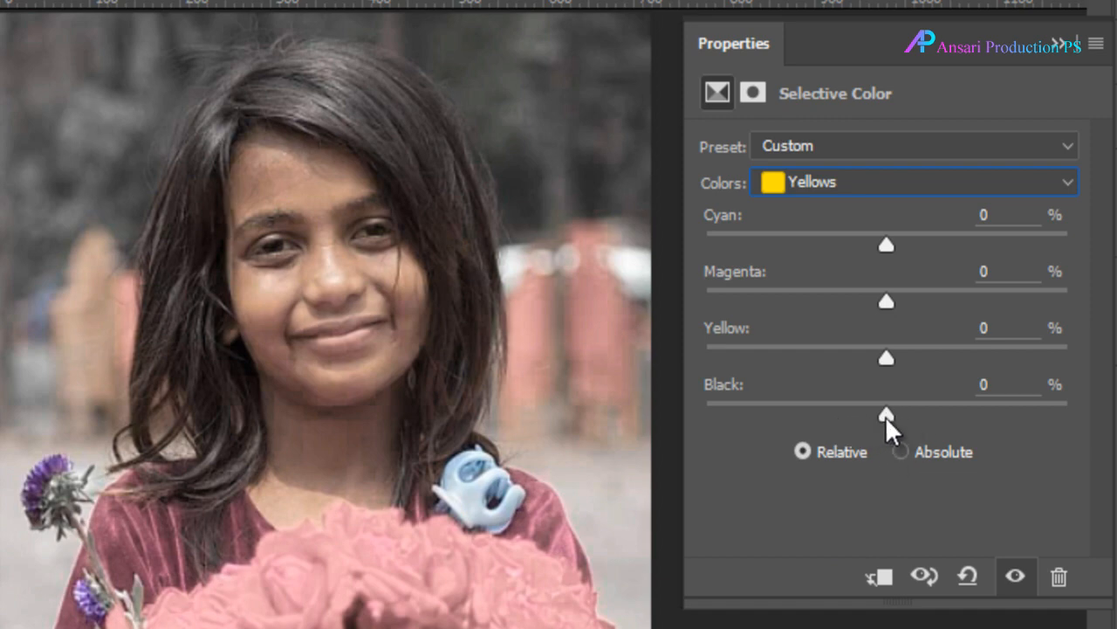
left_click_drag(885, 415, 860, 433)
mouse_move(886, 358)
left_mouse_down()
mouse_move(1052, 379)
mouse_move(877, 376)
left_mouse_up()
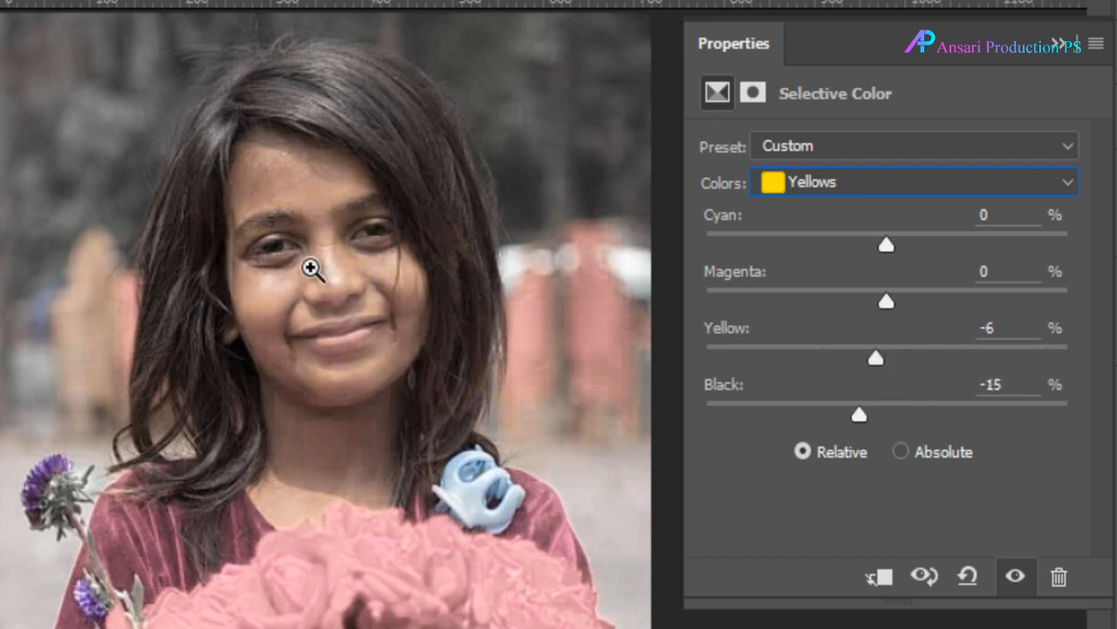
left_click_drag(885, 301, 860, 301)
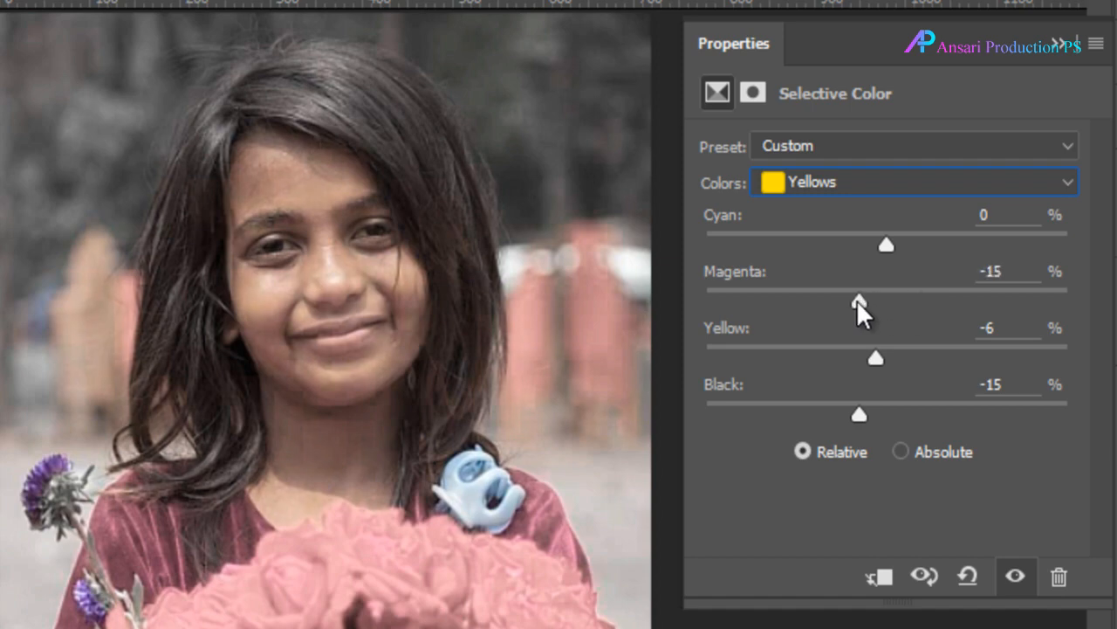
left_click_drag(886, 245, 862, 249)
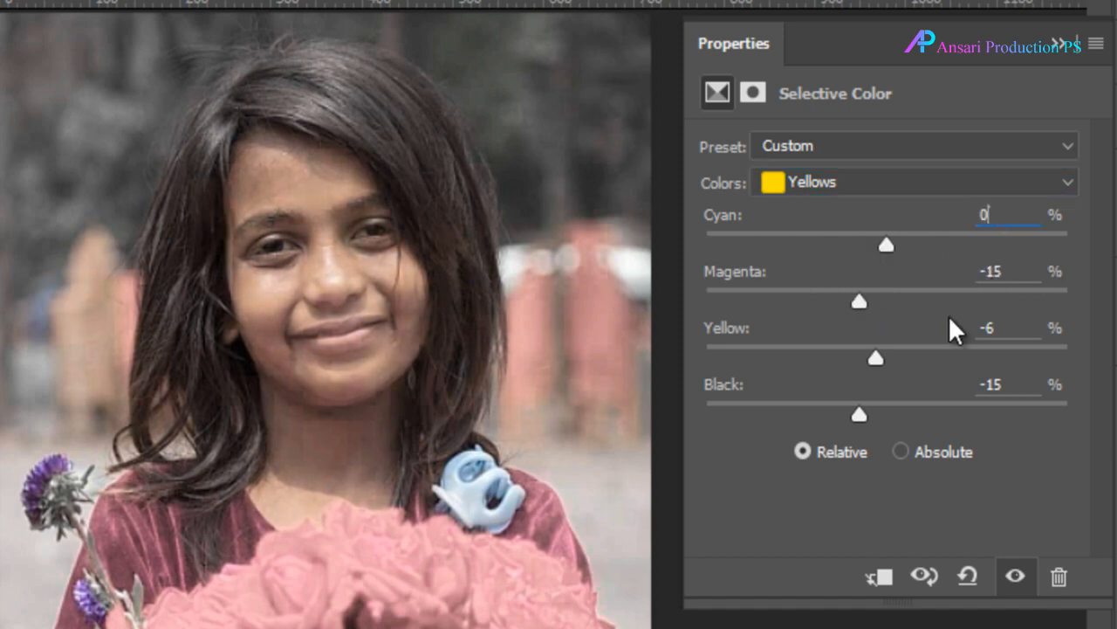
Step: Try Black, Yellow, Magenta and Cyan changes on the colour ranges up to Cyans, returning each Cyans value to 0%
left_click(807, 181)
left_click(825, 231)
mouse_move(894, 414)
left_mouse_down()
mouse_move(978, 432)
mouse_move(886, 414)
left_mouse_up()
mouse_move(875, 358)
left_mouse_down()
mouse_move(836, 356)
mouse_move(1001, 391)
mouse_move(886, 358)
left_mouse_up()
left_click_drag(886, 301, 882, 255)
left_click(829, 182)
left_click(821, 282)
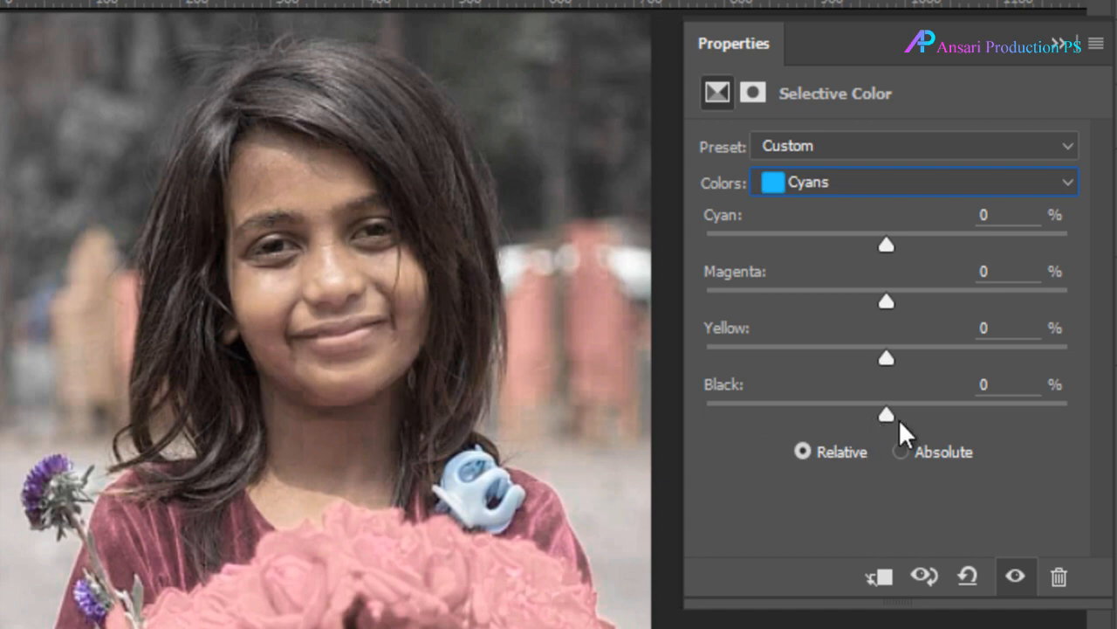
mouse_move(888, 416)
left_mouse_down()
mouse_move(927, 415)
mouse_move(886, 414)
left_mouse_up()
mouse_move(886, 358)
left_mouse_down()
mouse_move(766, 367)
mouse_move(886, 358)
left_mouse_up()
left_click(886, 301)
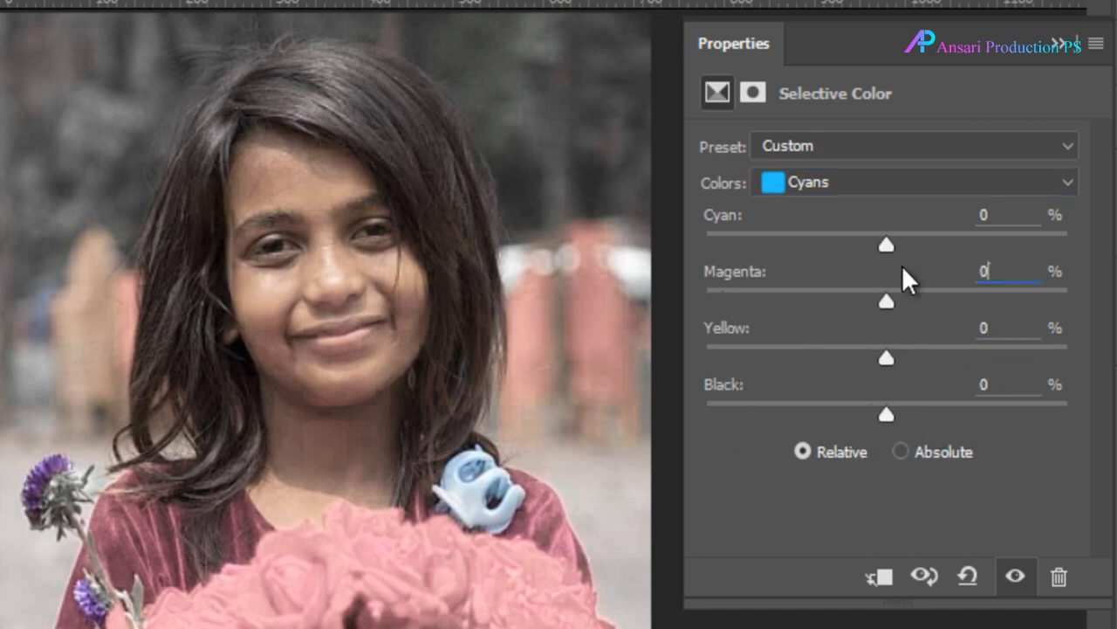
mouse_move(887, 246)
left_mouse_down()
mouse_move(964, 264)
mouse_move(886, 247)
left_mouse_up()
Step: Set Black to +100% for the Blues, and try the Yellow, Magenta and Cyan values, resetting Yellow to 0%
left_click(863, 183)
left_click(832, 305)
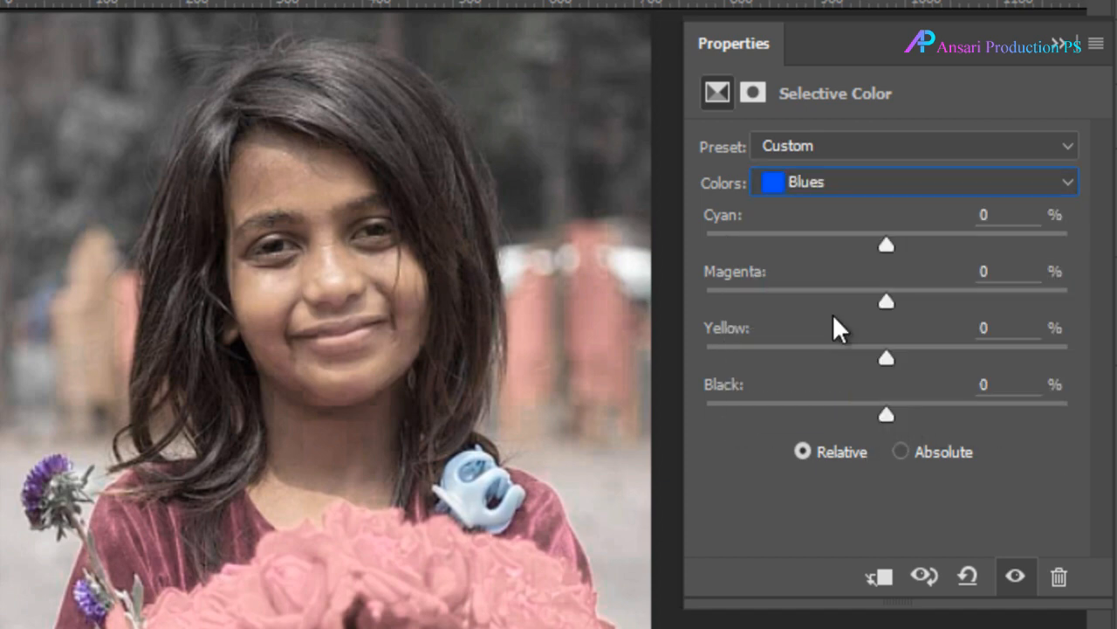
left_click_drag(883, 410, 1072, 417)
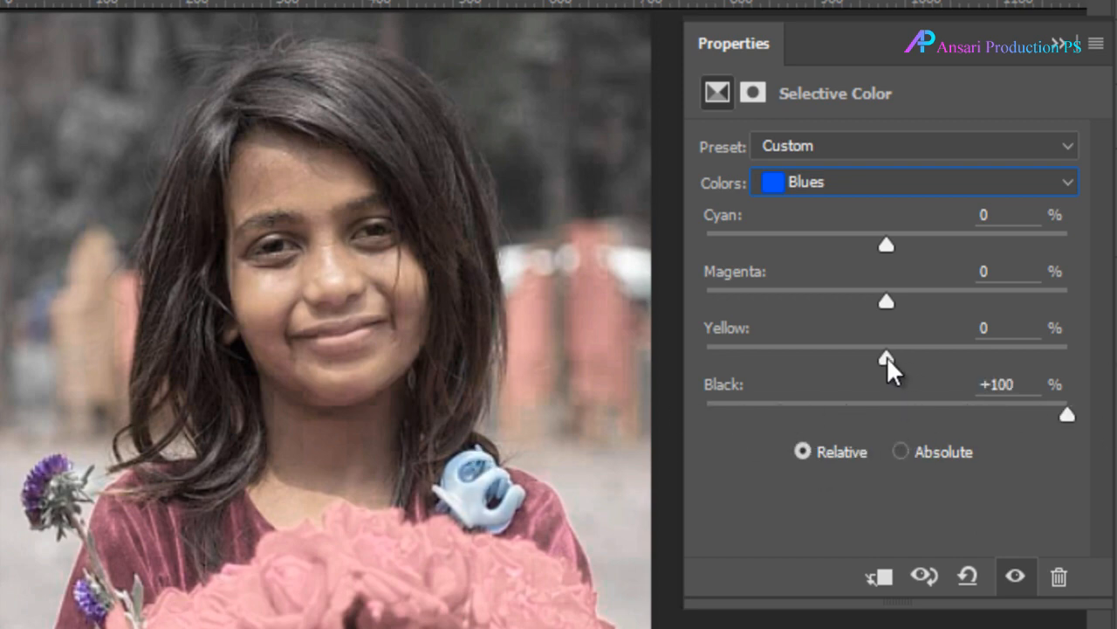
left_click_drag(886, 358, 887, 382)
double_click(1035, 327)
type("0")
mouse_move(886, 301)
left_mouse_down()
mouse_move(660, 315)
mouse_move(836, 319)
mouse_move(886, 308)
left_mouse_up()
mouse_move(887, 252)
left_mouse_down()
mouse_move(926, 250)
mouse_move(693, 282)
mouse_move(886, 266)
left_mouse_up()
Step: Adjust the Magentas range, testing Black at +100% before resetting it and raising the Yellow and Magenta values
left_click(830, 182)
left_click(829, 341)
left_click_drag(886, 416, 1091, 437)
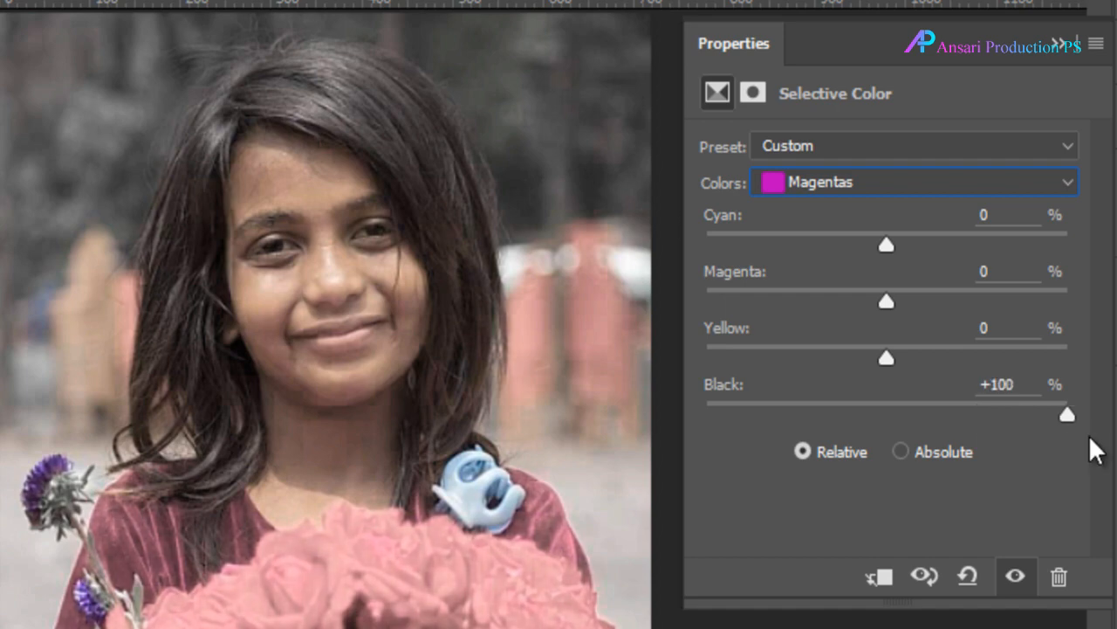
left_click_drag(1037, 403, 886, 416)
left_click_drag(885, 357, 1098, 419)
left_click_drag(897, 307, 1072, 353)
left_click_drag(886, 246, 882, 280)
Step: Try Black at -25% and changed Yellow and Cyan values for the Whites, resetting each one to 0%
left_click(822, 220)
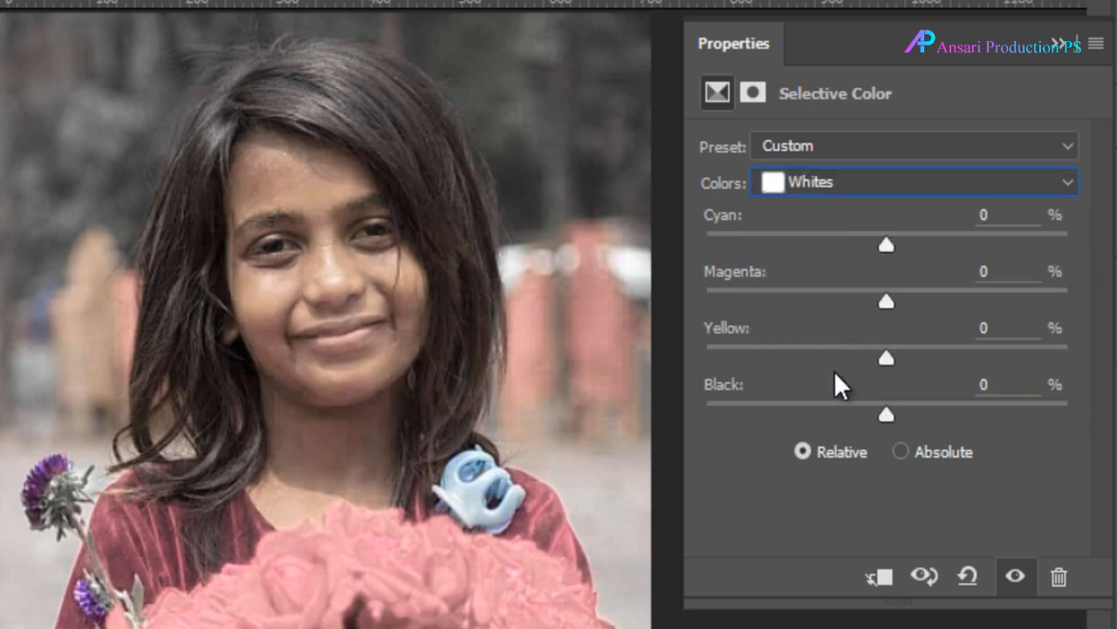
mouse_move(886, 414)
left_mouse_down()
mouse_move(865, 425)
mouse_move(946, 447)
mouse_move(898, 430)
left_mouse_up()
type("0")
left_click_drag(995, 391, 843, 431)
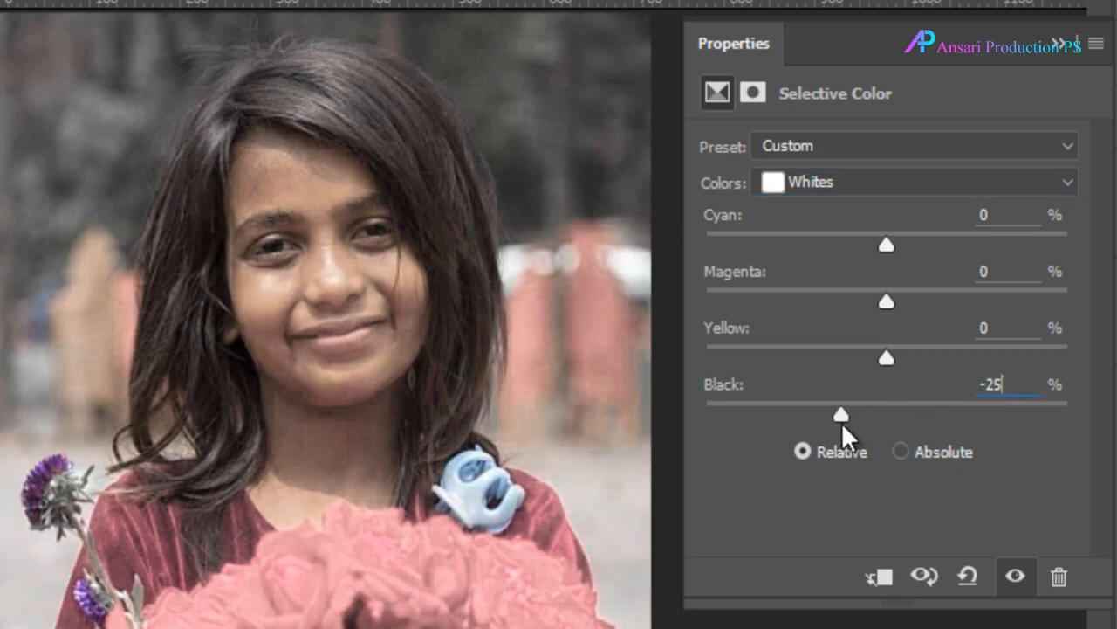
type("0")
left_click_drag(886, 358, 722, 373)
type("0")
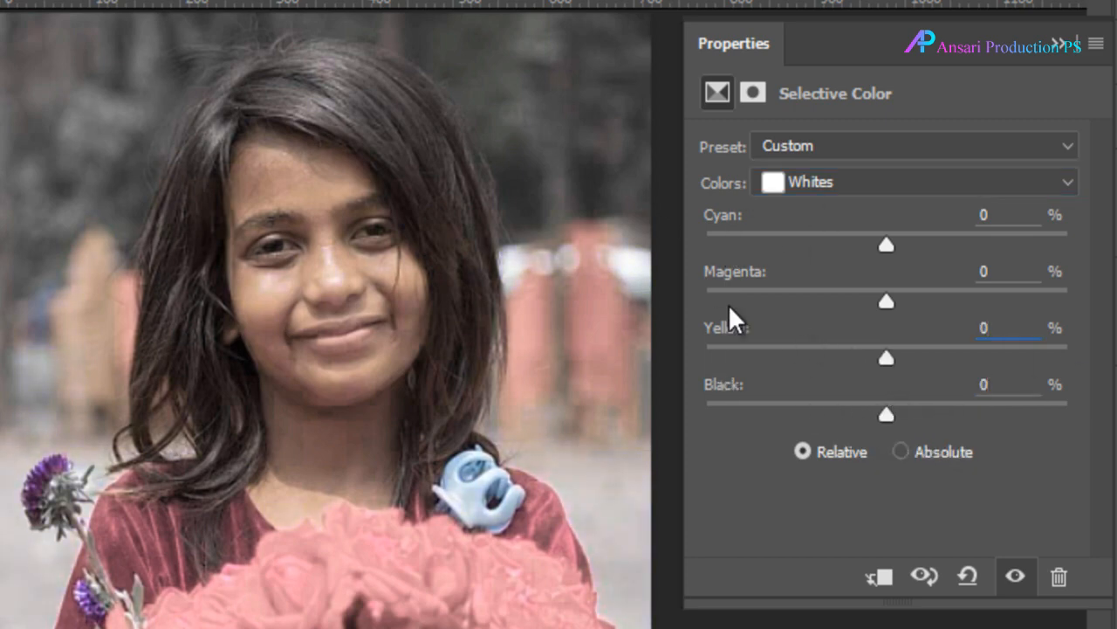
left_click_drag(884, 246, 847, 324)
left_click(995, 214)
type("0")
left_click(1012, 273)
Step: Lower Black slightly for the Neutrals and test a Yellow change, resetting Yellow to 0%
left_click(830, 182)
left_click(865, 384)
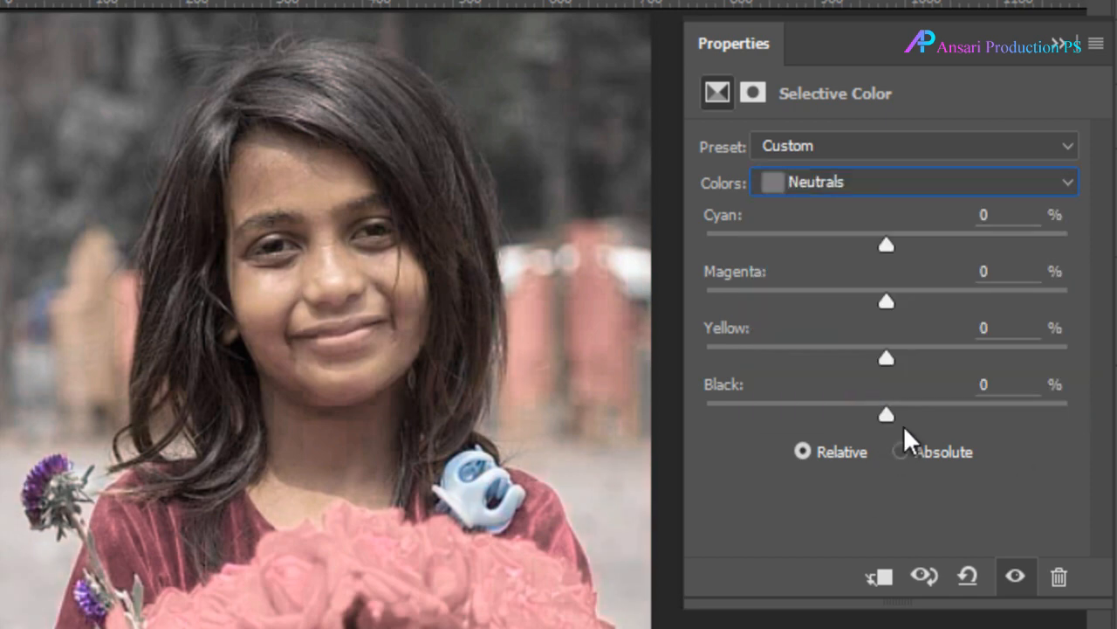
left_click_drag(904, 427, 876, 430)
left_click_drag(886, 358, 896, 364)
type("0")
Step: Set Black to +5% for the Blacks and close the Selective Color settings
left_click(805, 185)
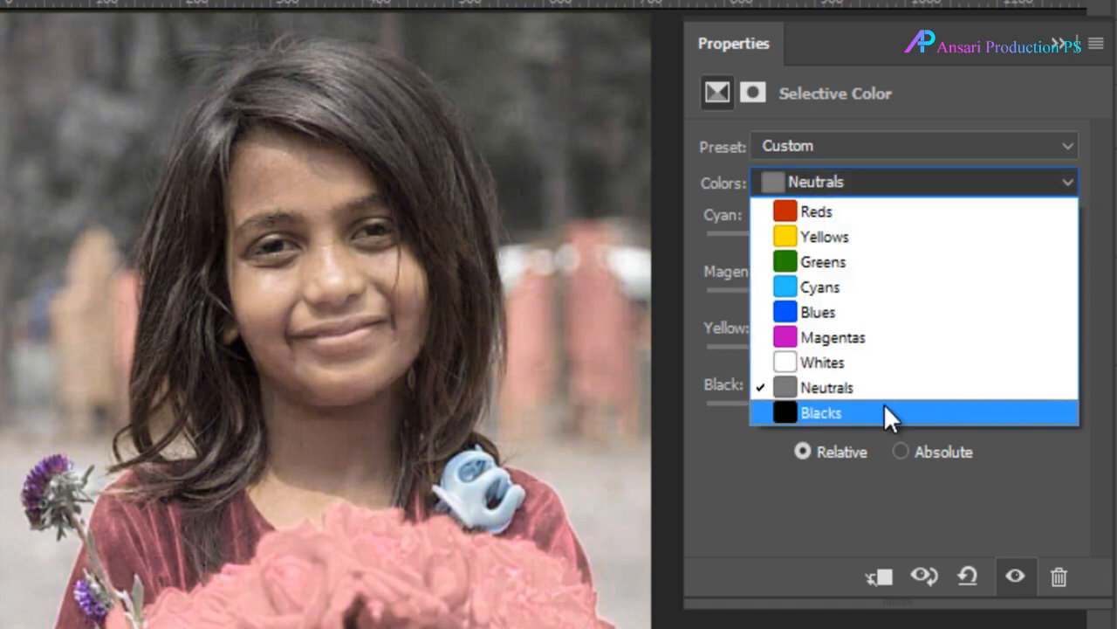
left_click(883, 412)
mouse_move(890, 421)
left_mouse_down()
mouse_move(920, 437)
mouse_move(897, 440)
left_mouse_up()
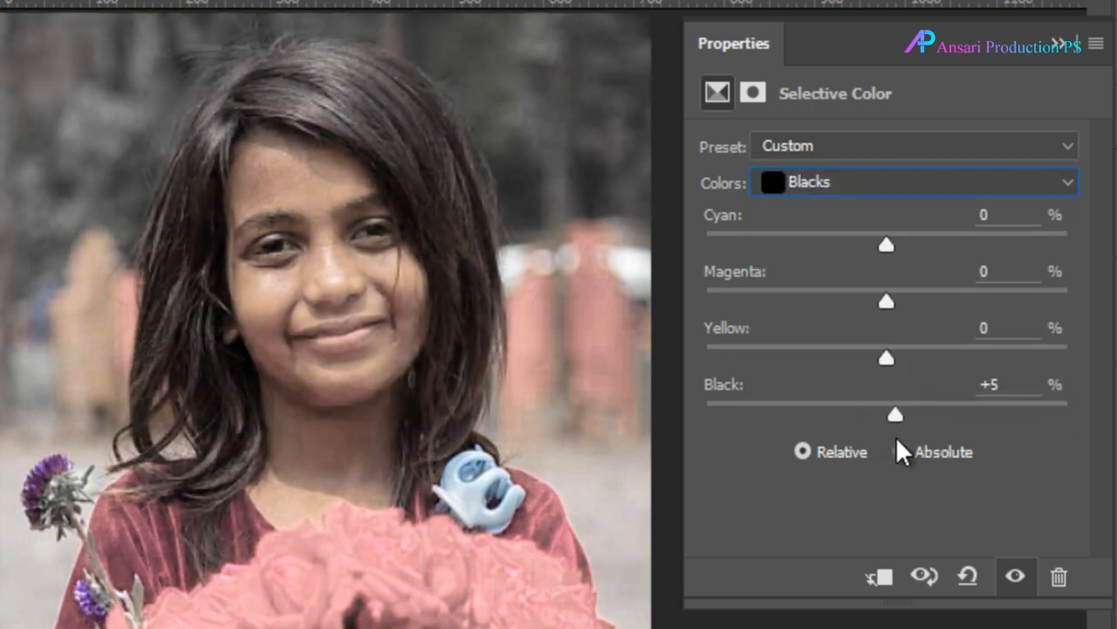
left_click(1116, 509)
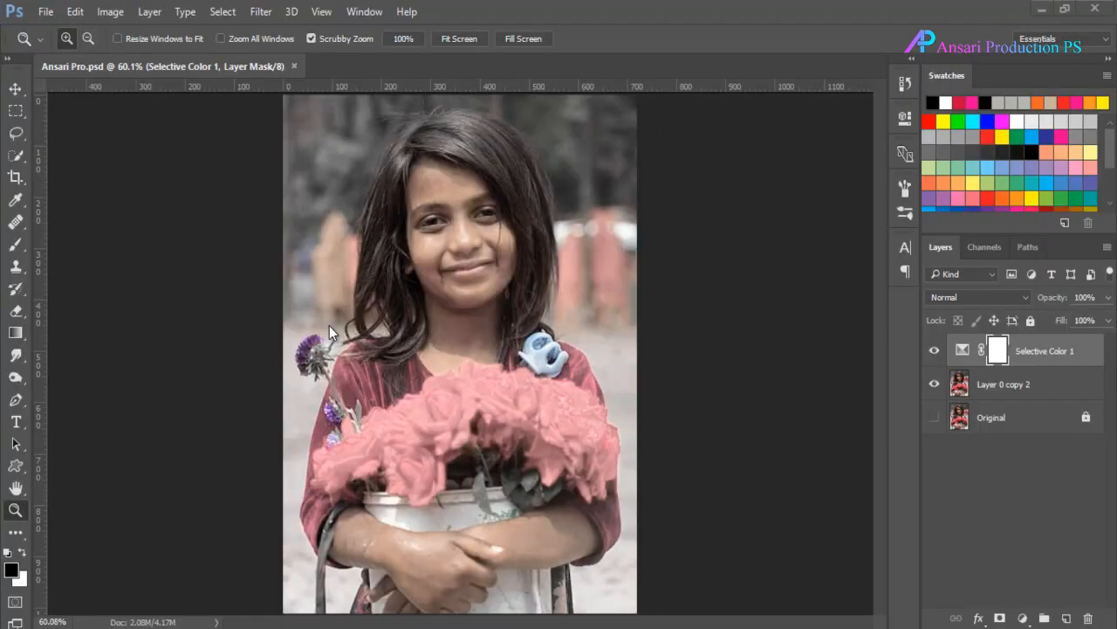
Step: Add a Levels adjustment layer above Selective Color 1, set its shadow input level to 20 and check the effect on the hair
left_click(1025, 621)
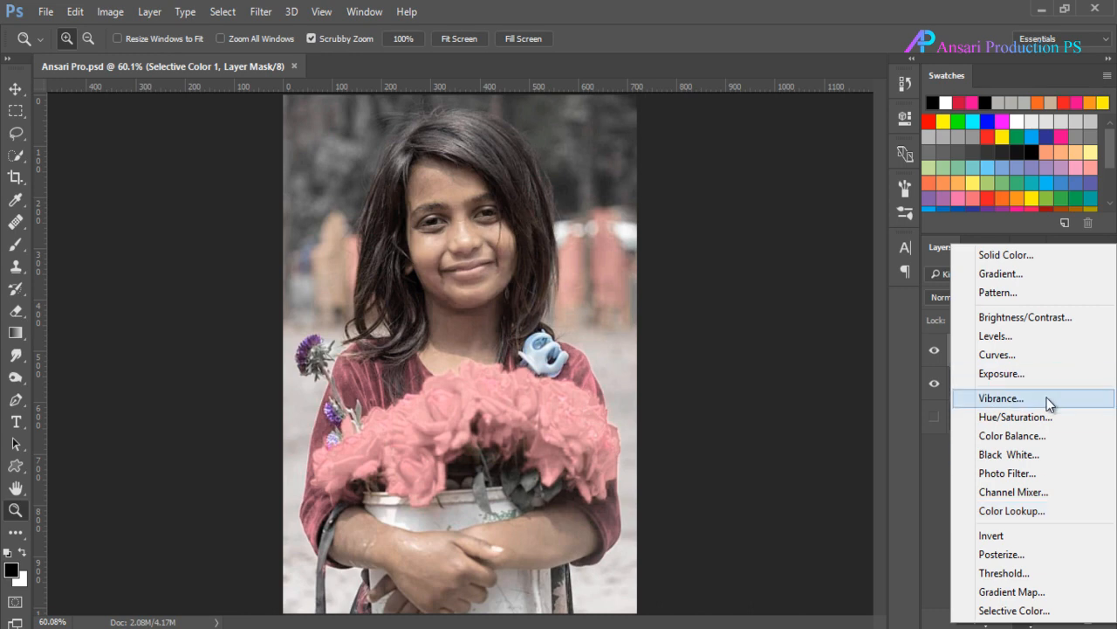
left_click(1015, 337)
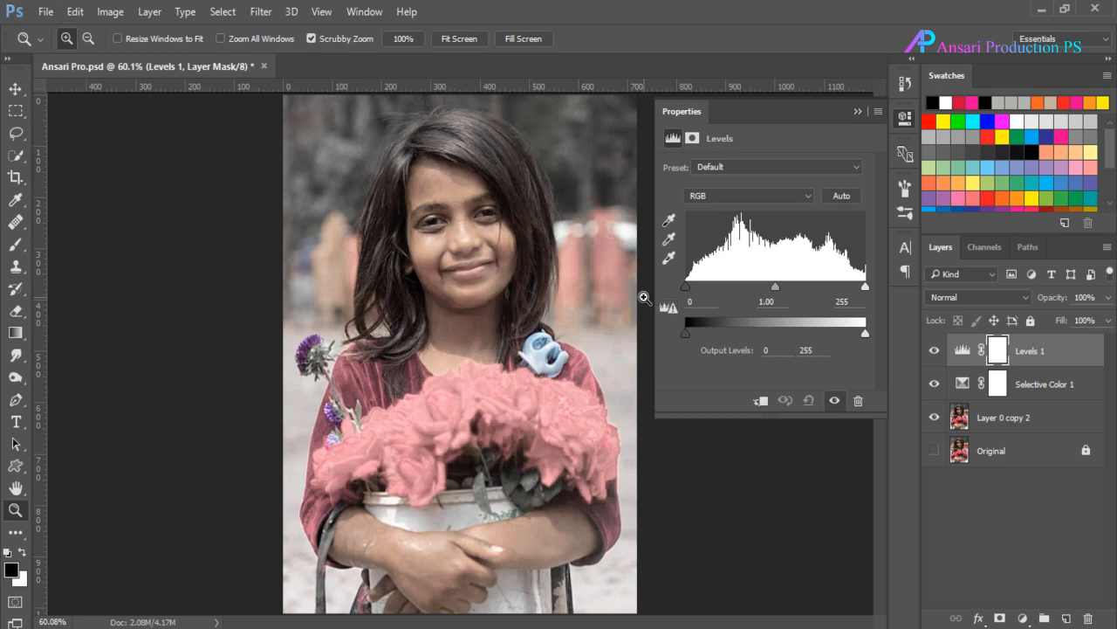
left_click_drag(685, 290, 692, 298)
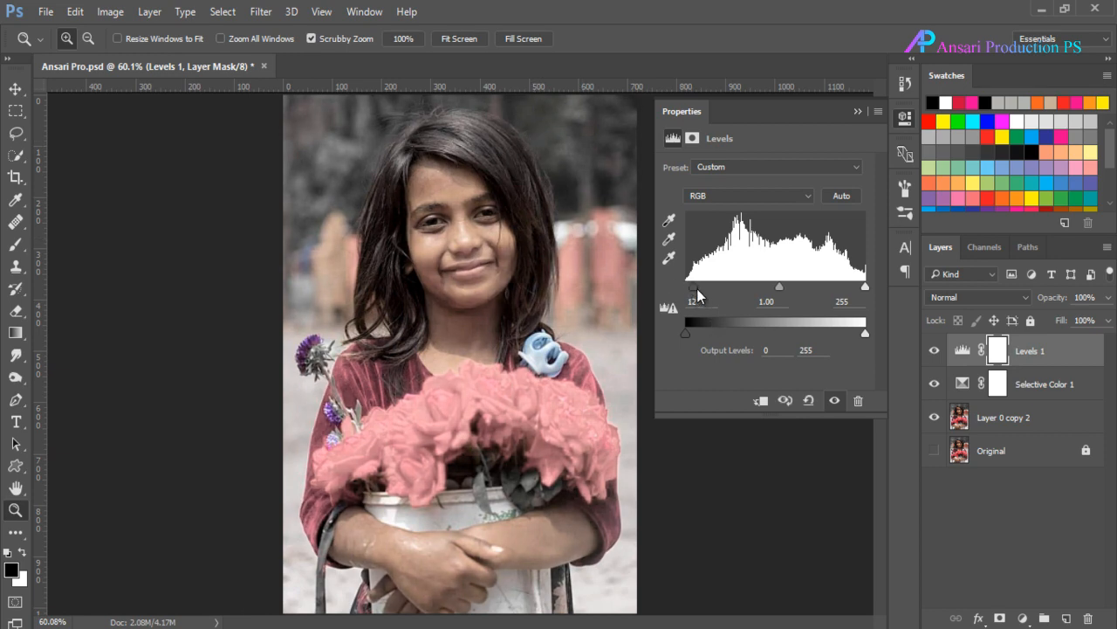
left_click_drag(699, 300, 704, 305)
left_click(704, 304)
type("3")
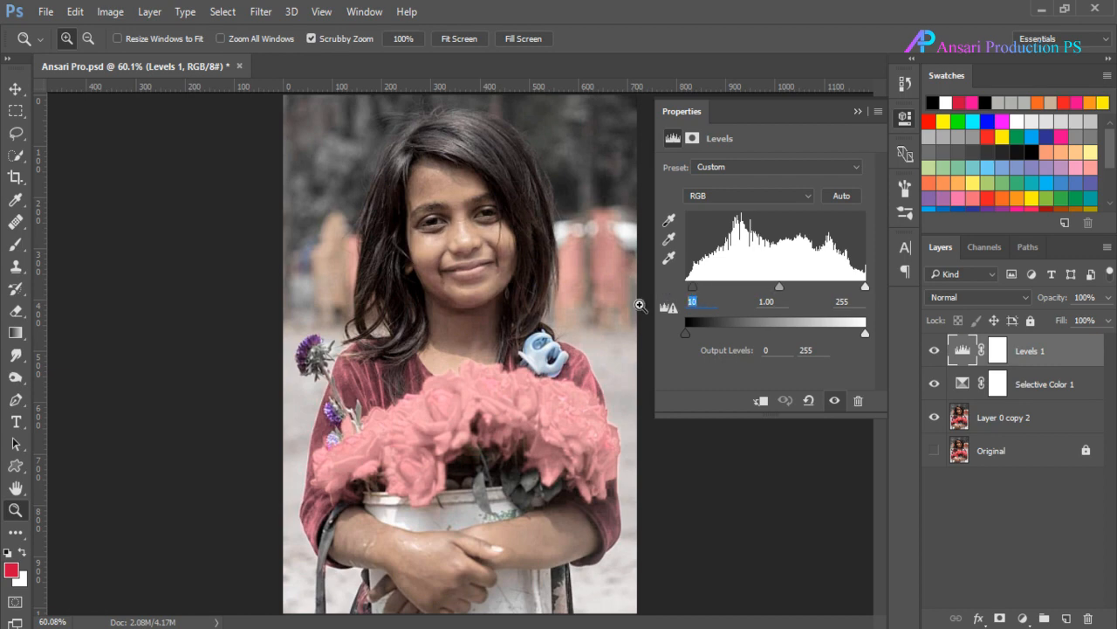
type("5")
type("0")
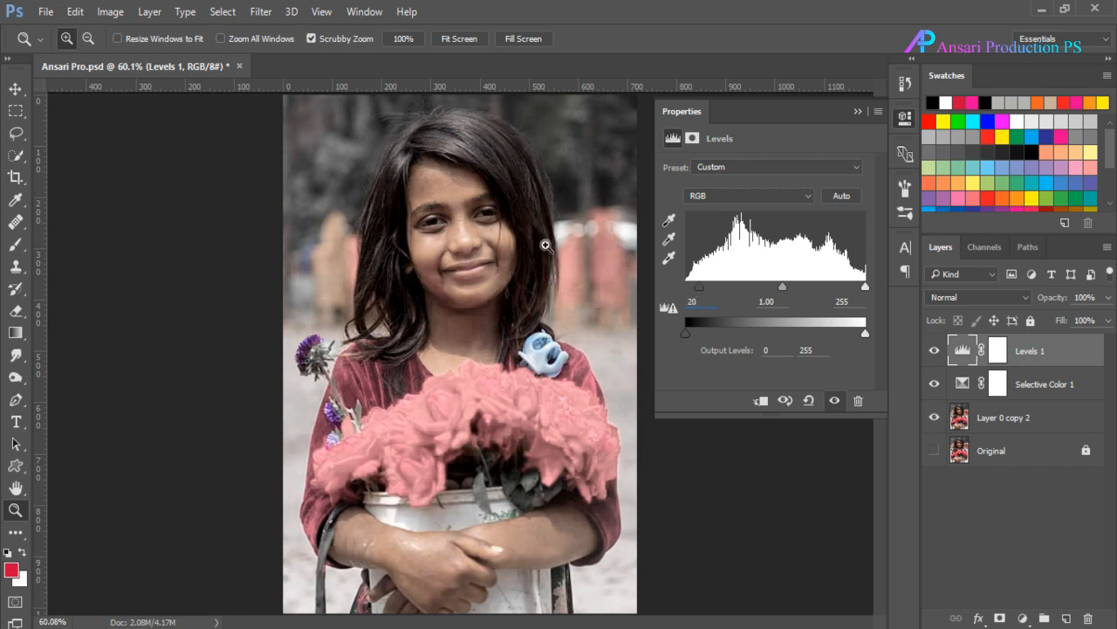
left_click_drag(519, 210, 524, 207)
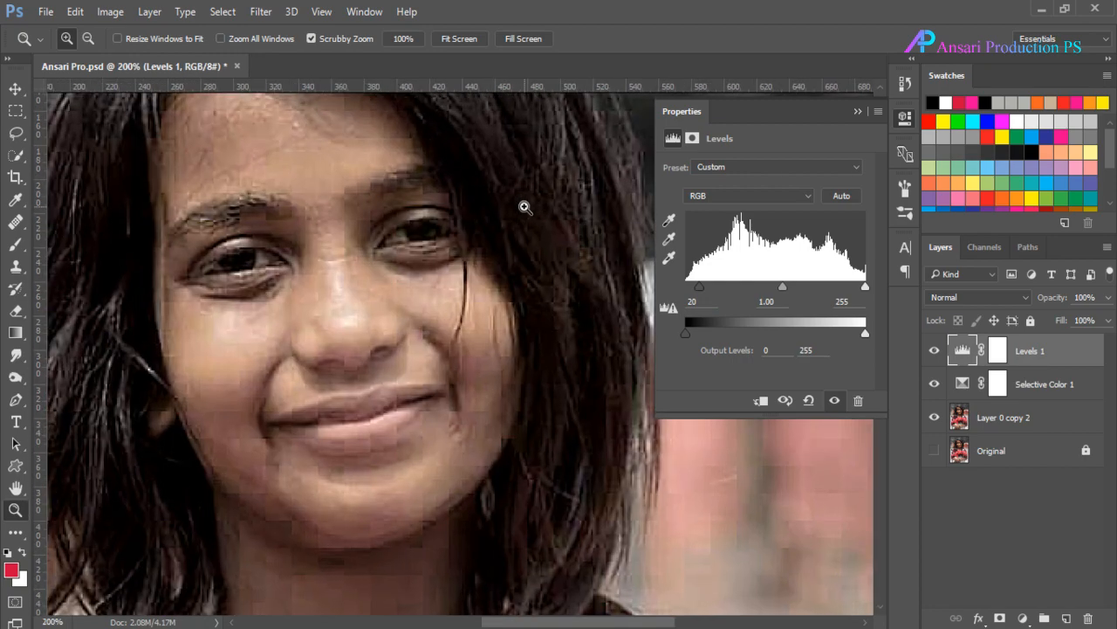
right_click(469, 306)
left_click(516, 318)
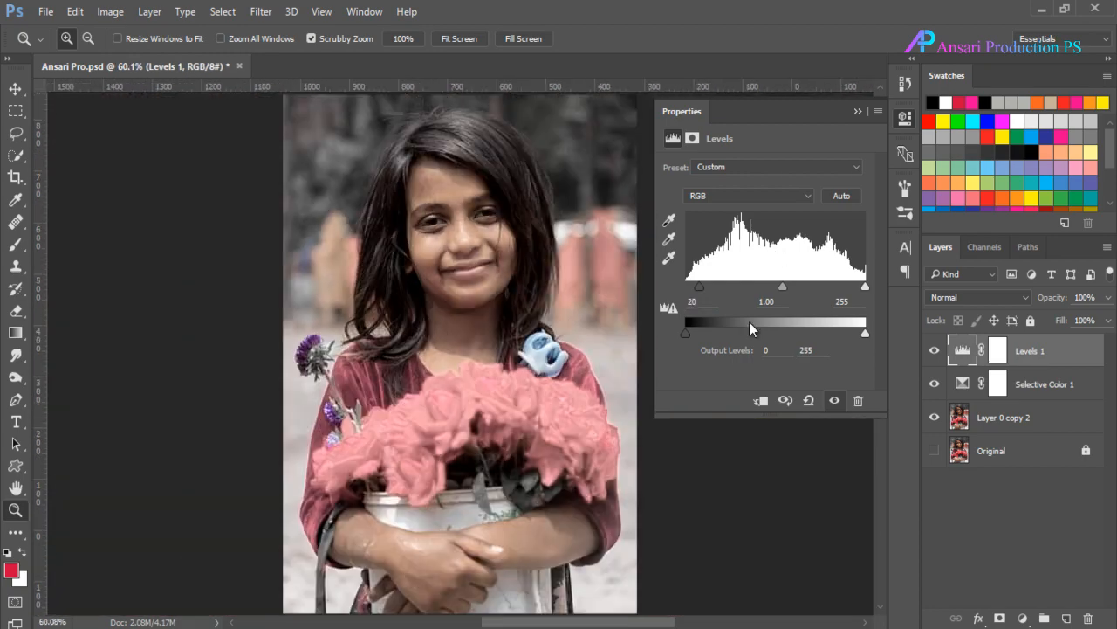
left_click(855, 111)
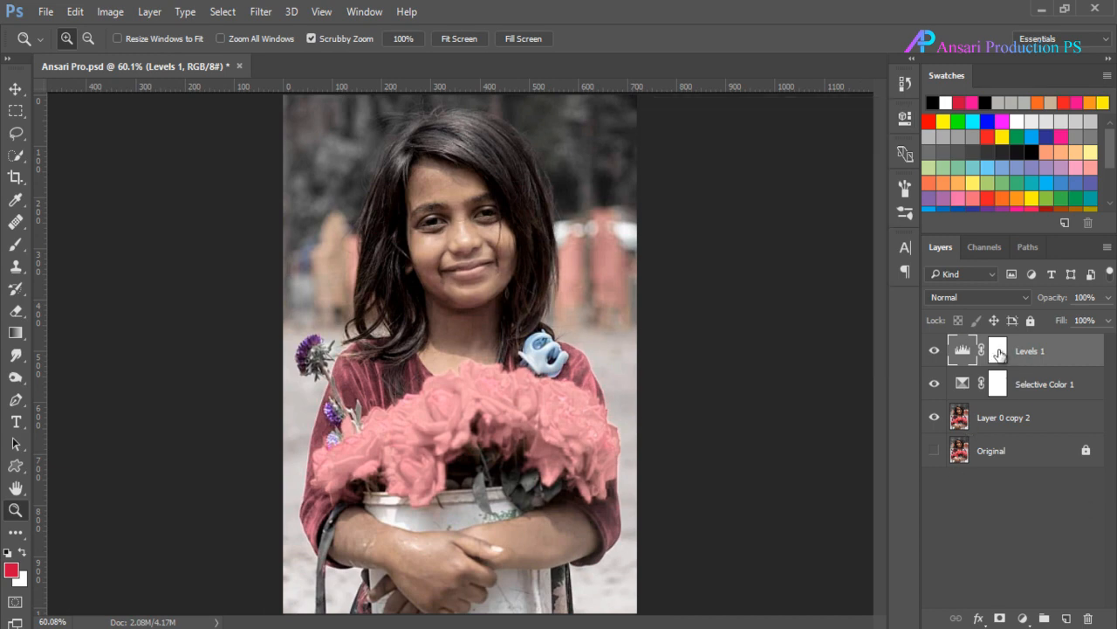
Step: Invert the Levels 1 layer mask to black and make white the foreground colour
left_click(998, 351)
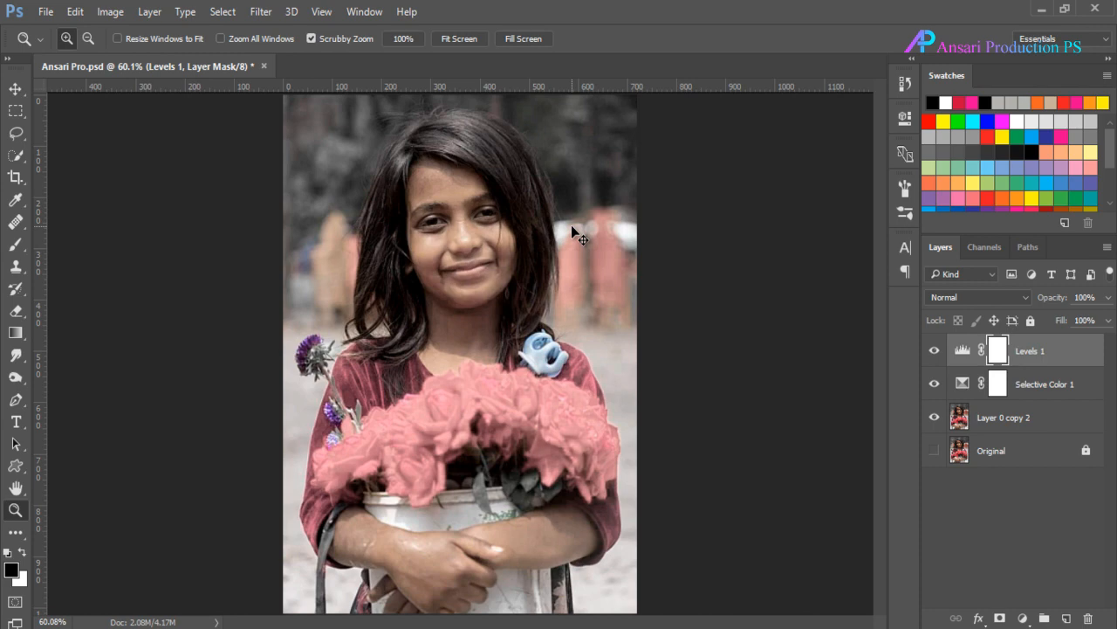
key("ctrl+i")
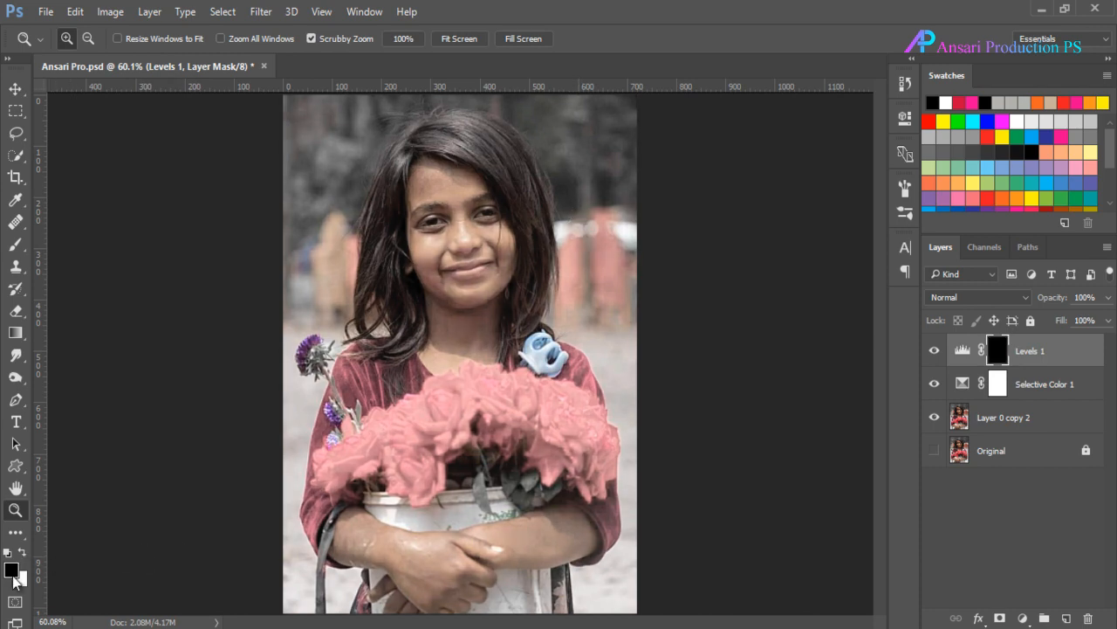
key("x")
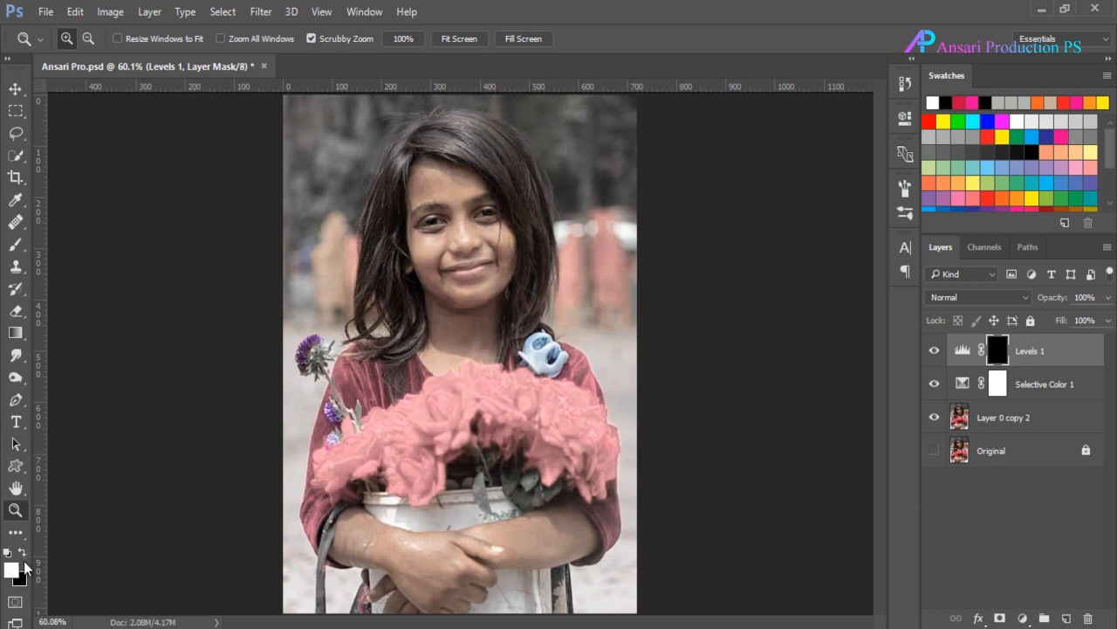
Step: Choose the Brush tool with a soft edge and reduce its size to 50 px
left_click(16, 246)
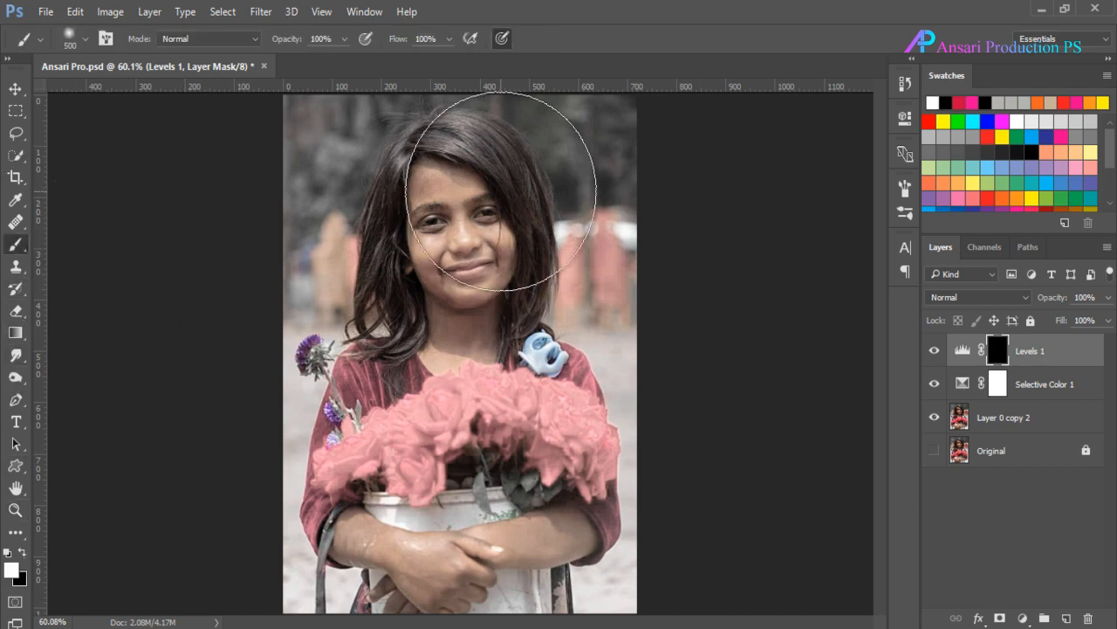
key("bracketleft")
key("bracketleft")
key("bracketleft")
key("bracketleft")
right_click(494, 164)
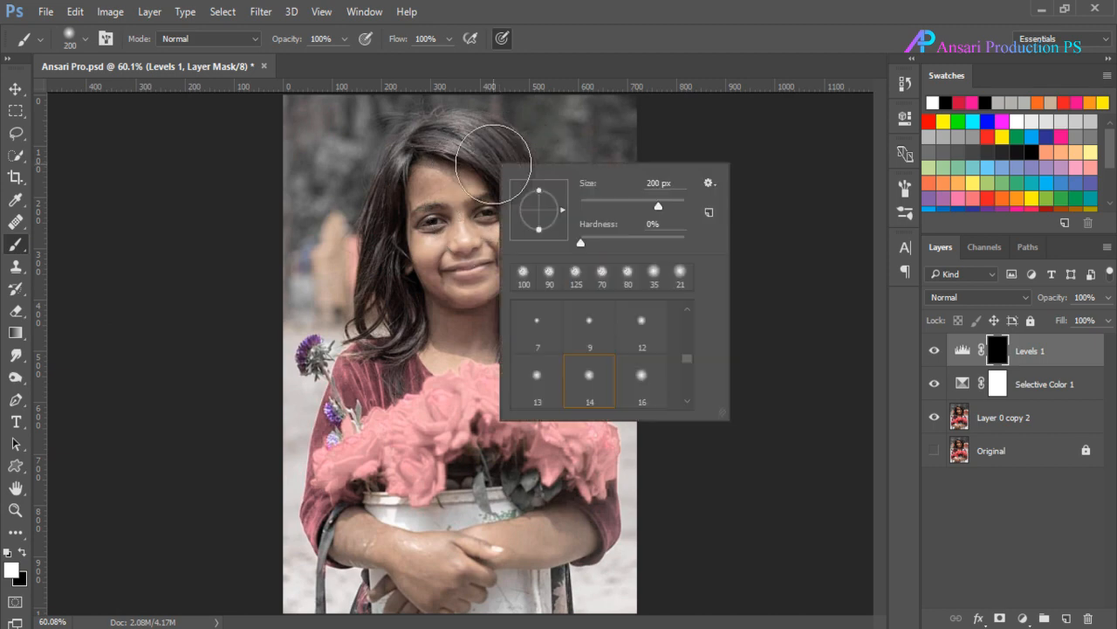
left_click(584, 244)
left_click(594, 7)
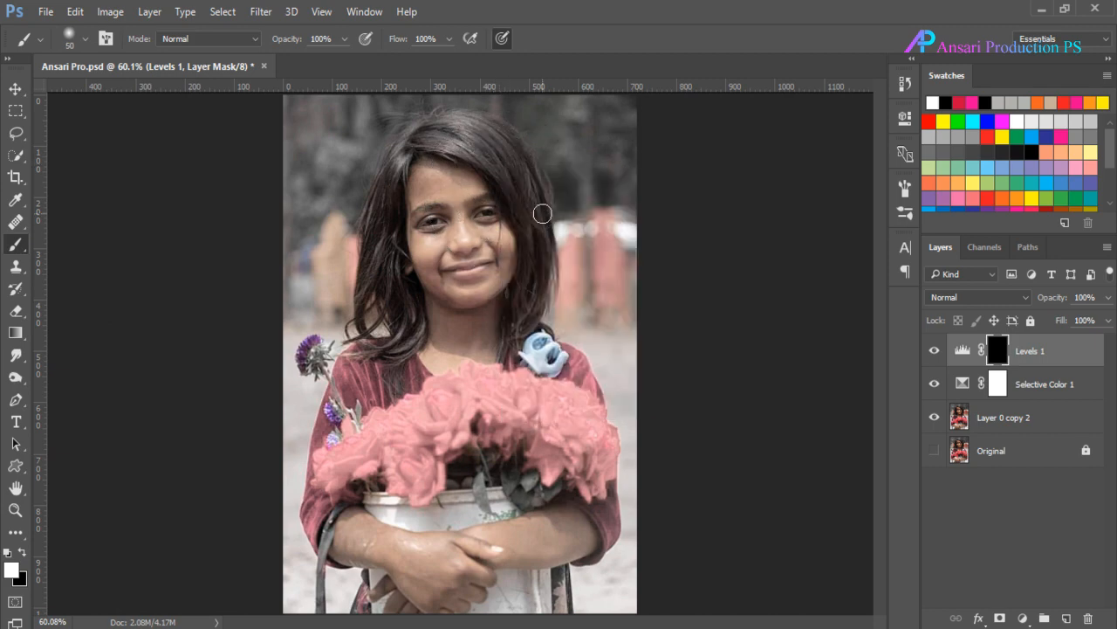
Step: Paint white on the Levels 1 mask over the hair on the crown of the head, reducing the brush size near the edges
left_click(15, 511)
left_click(461, 112)
left_click(462, 113)
left_click(463, 115)
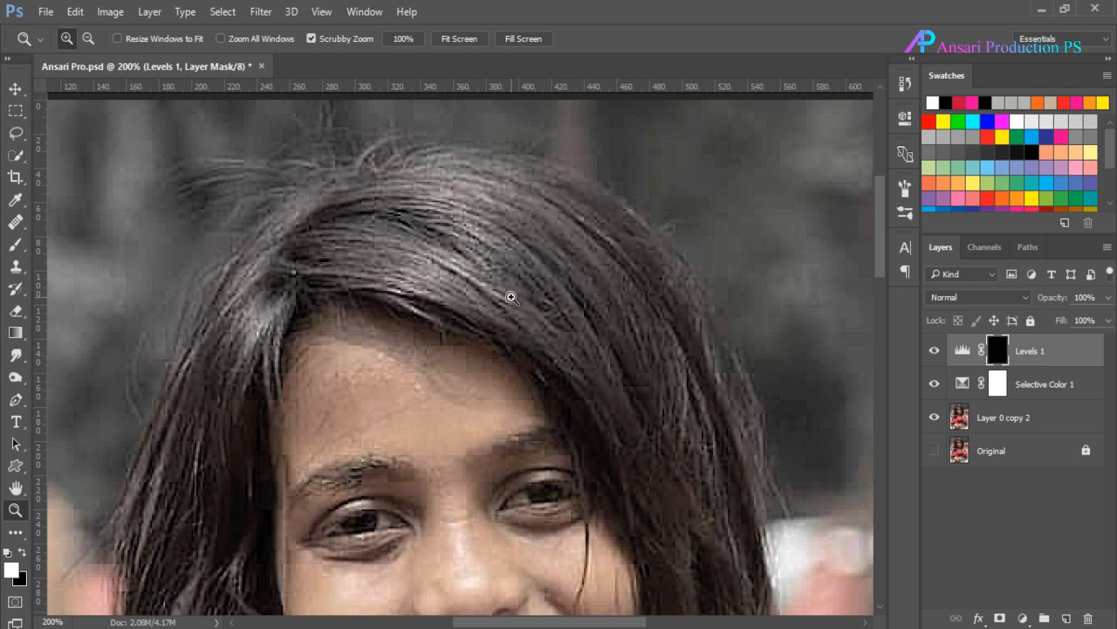
left_click(16, 245)
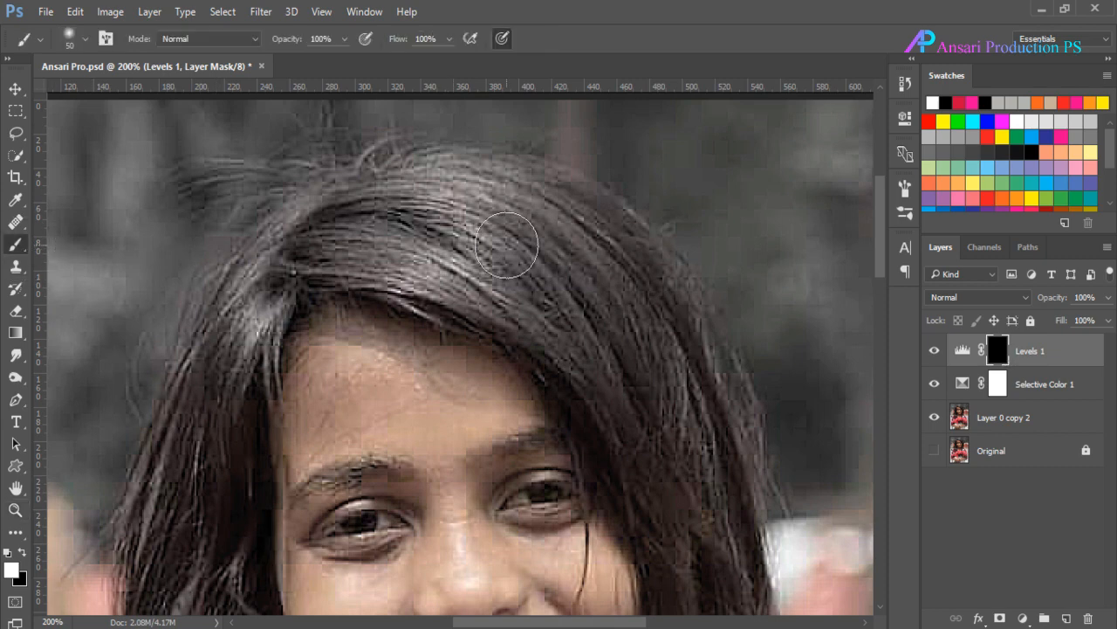
mouse_move(485, 231)
left_mouse_down()
mouse_move(542, 232)
mouse_move(471, 227)
mouse_move(536, 306)
mouse_move(394, 229)
mouse_move(589, 316)
mouse_move(521, 272)
mouse_move(514, 193)
mouse_move(631, 242)
left_mouse_up()
key("bracketleft")
key("bracketleft")
key("bracketright")
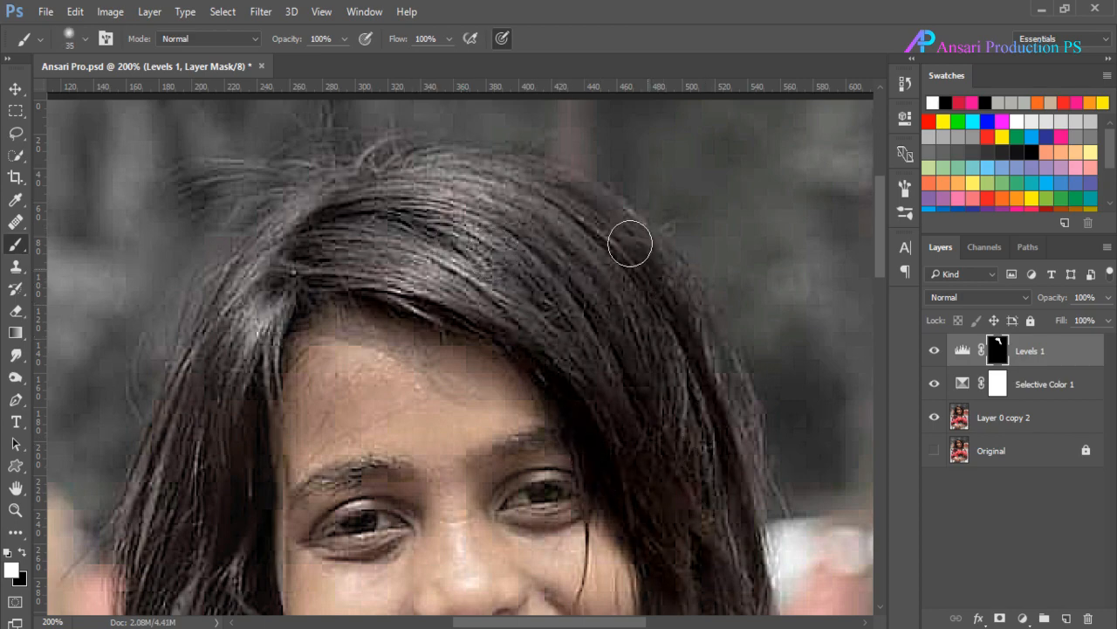
Step: Paint white on the Levels 1 mask over the hair to the right of the face, shrinking the brush to 10 px near the edges
scroll(728, 281, "down", 3)
scroll(728, 281, "down", 6)
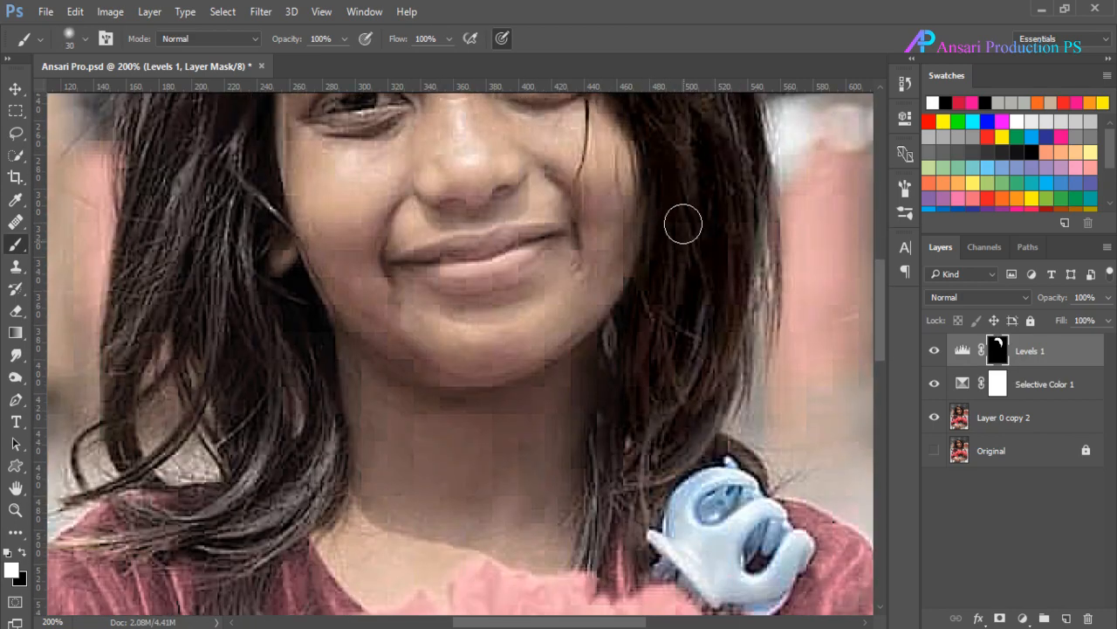
key("bracketleft")
key("bracketleft")
key("bracketleft")
key("bracketright")
key("bracketright")
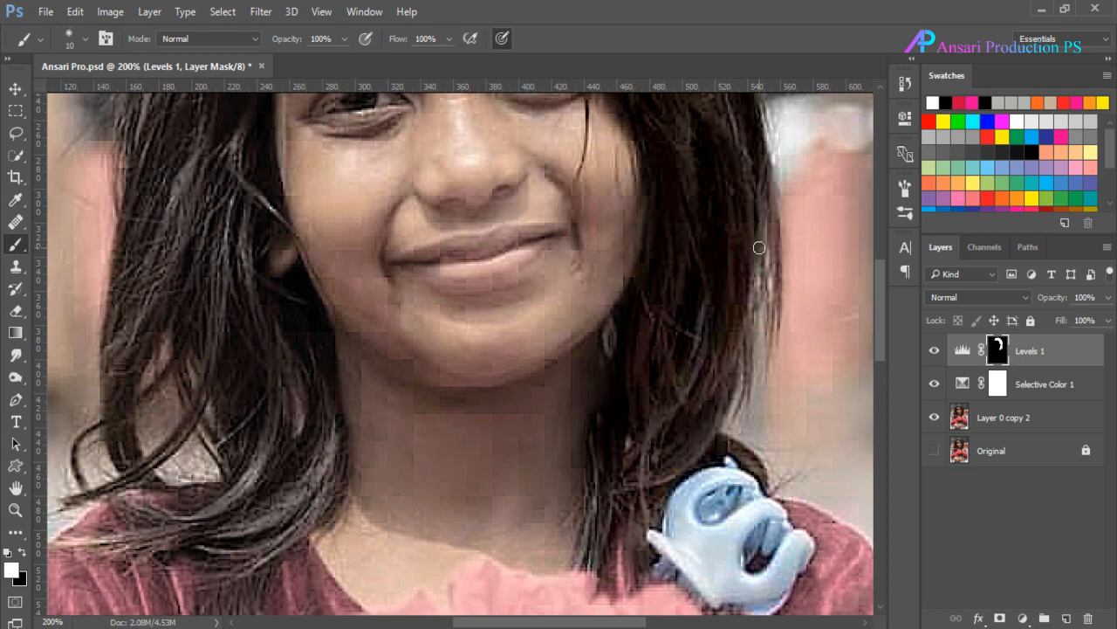
Step: Paint white on the Levels 1 mask over the hair to the left of the face, down to the ends on the shoulder, at 20 px
scroll(646, 175, "up", 7)
scroll(649, 172, "left", 5)
mouse_move(410, 275)
left_mouse_down()
mouse_move(362, 404)
mouse_move(407, 494)
left_mouse_up()
scroll(366, 348, "down", 4)
mouse_move(366, 349)
left_mouse_down()
mouse_move(461, 352)
mouse_move(489, 524)
left_mouse_up()
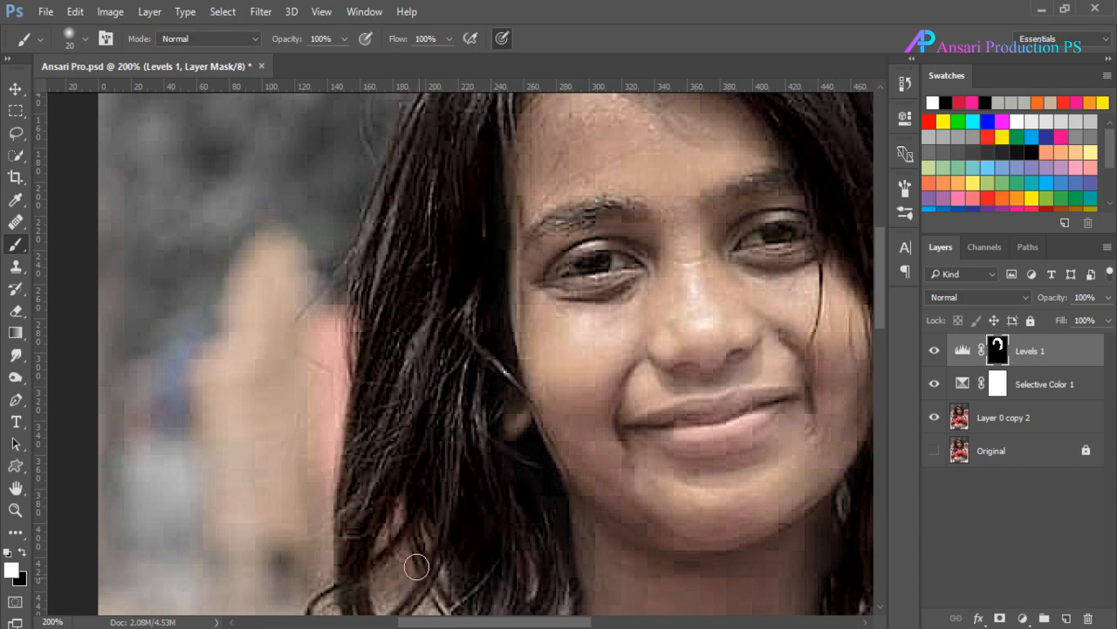
scroll(489, 524, "down", 4)
mouse_move(262, 437)
left_mouse_down()
mouse_move(344, 326)
mouse_move(373, 505)
mouse_move(411, 474)
mouse_move(429, 324)
left_mouse_up()
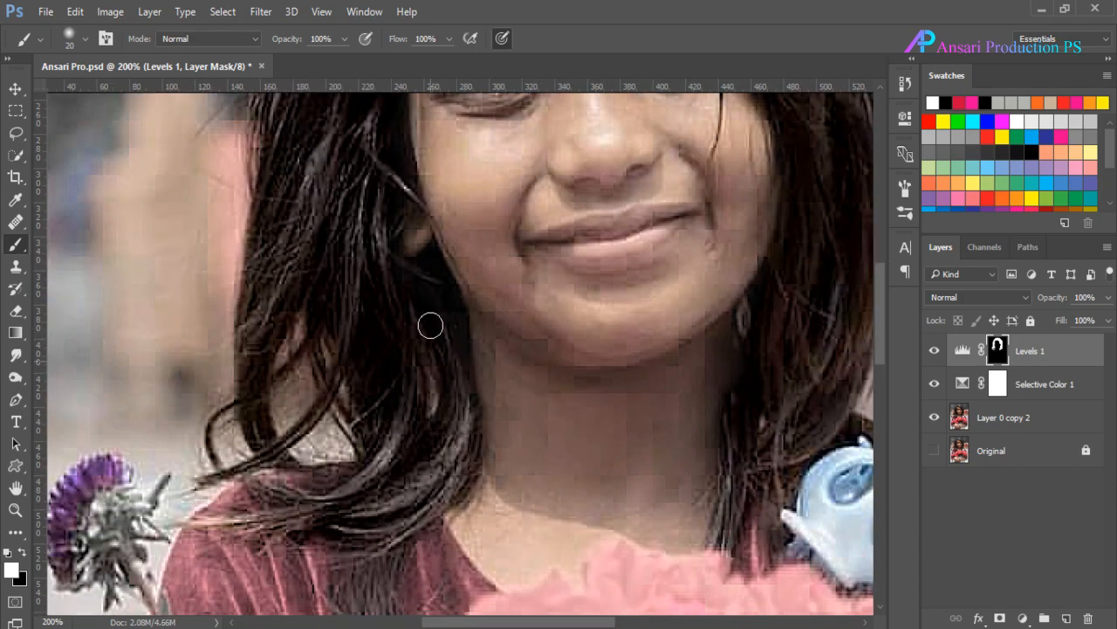
Step: Review the masked hair all around the face and save the document
scroll(378, 299, "up", 4)
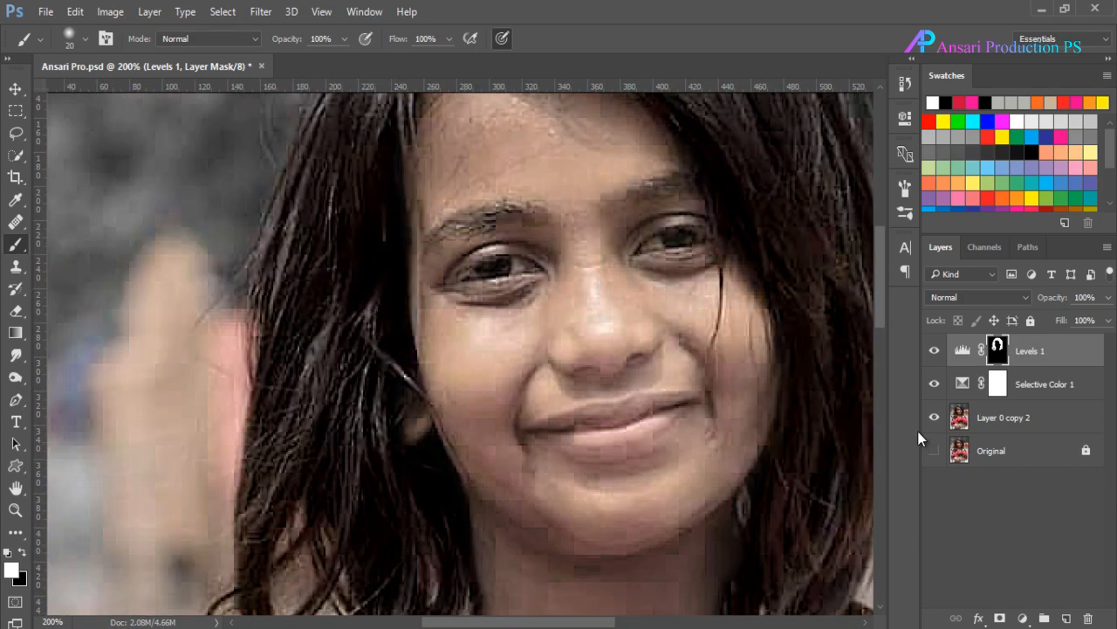
scroll(379, 300, "up", 4)
scroll(200, 442, "down", 3)
scroll(200, 442, "right", 2)
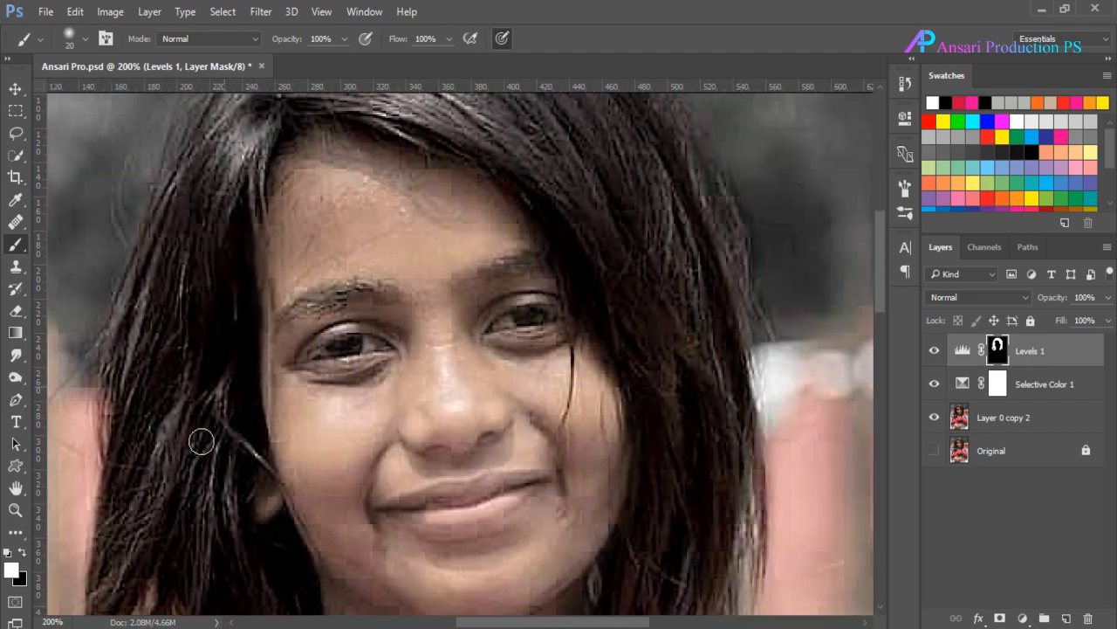
scroll(236, 499, "down", 6)
key("ctrl+minus")
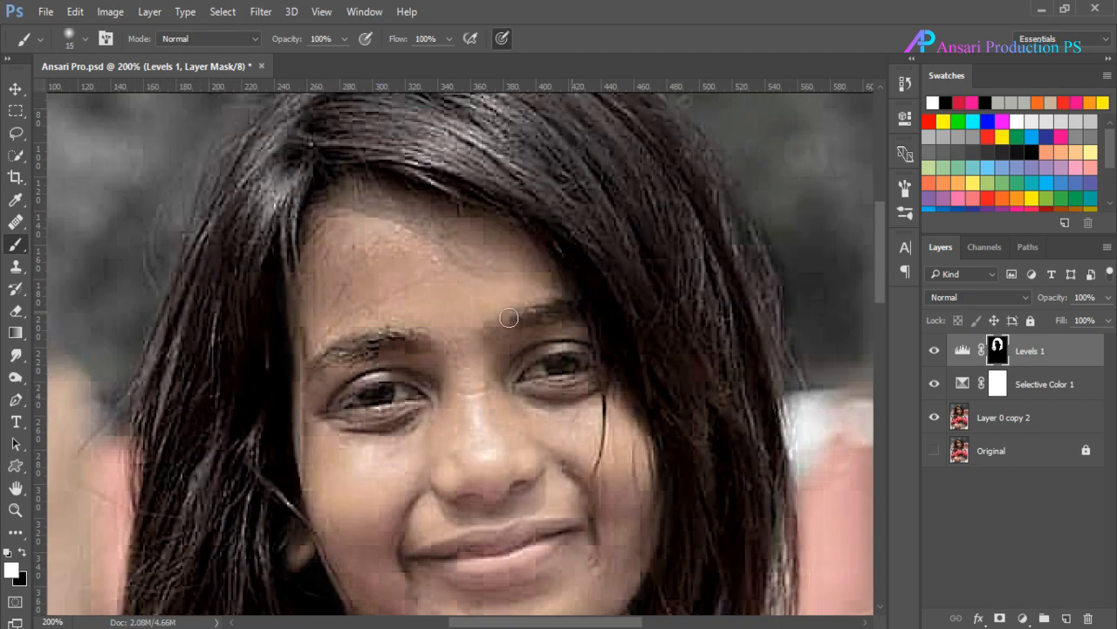
key("ctrl+minus")
scroll(591, 413, "down", 4)
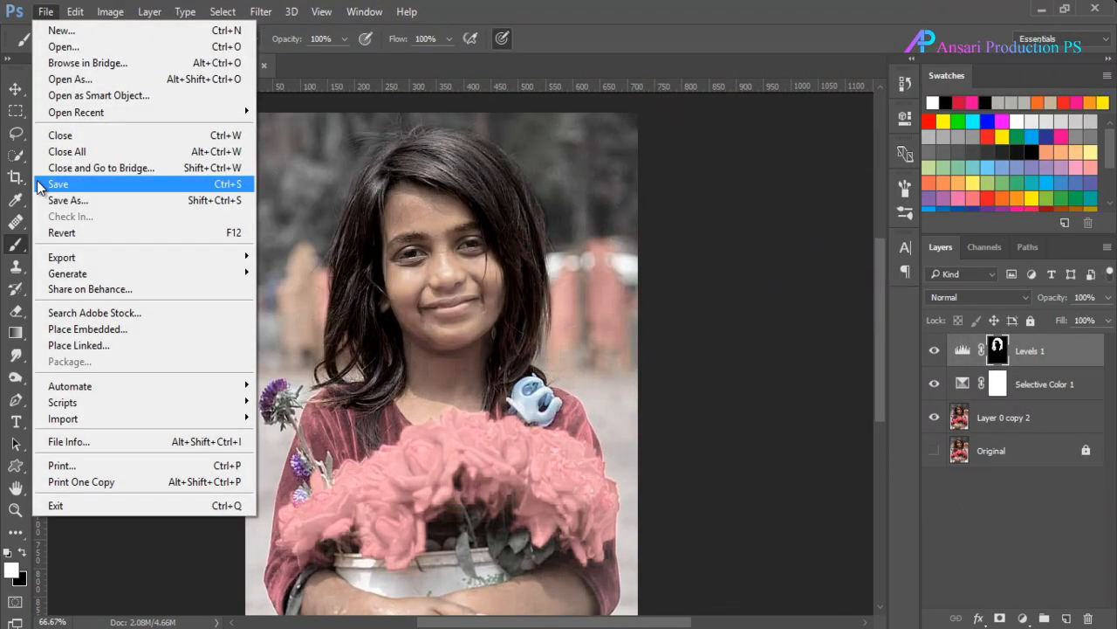
left_click(57, 184)
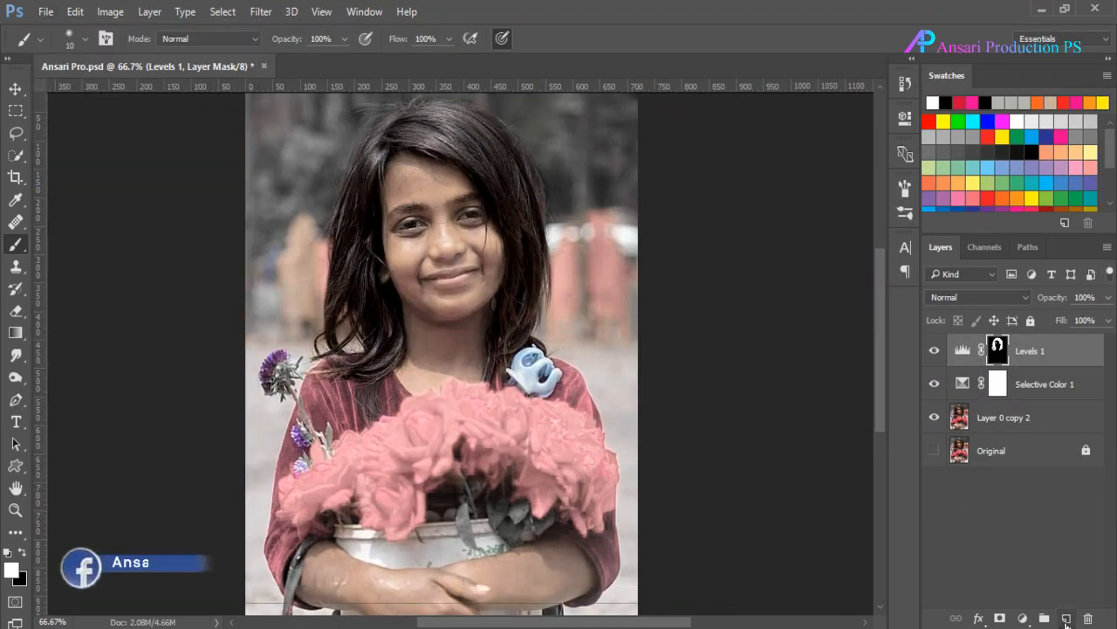
Step: Add a new layer above Levels 1, stamp all visible layers into it and hide every layer beneath it
left_click(1067, 619)
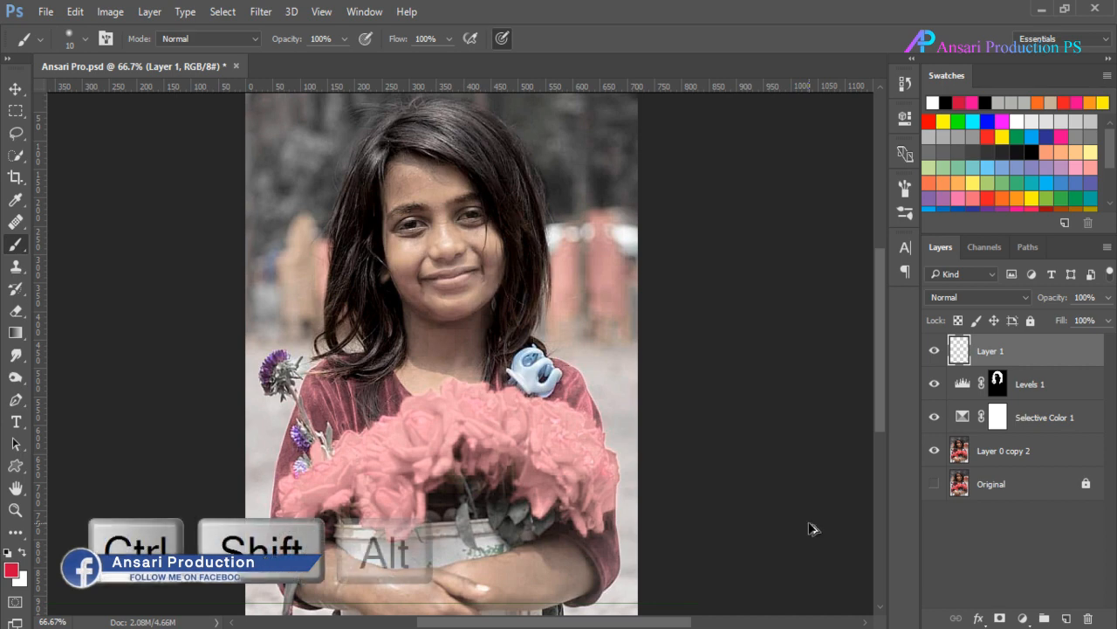
key("ctrl+shift+alt+e")
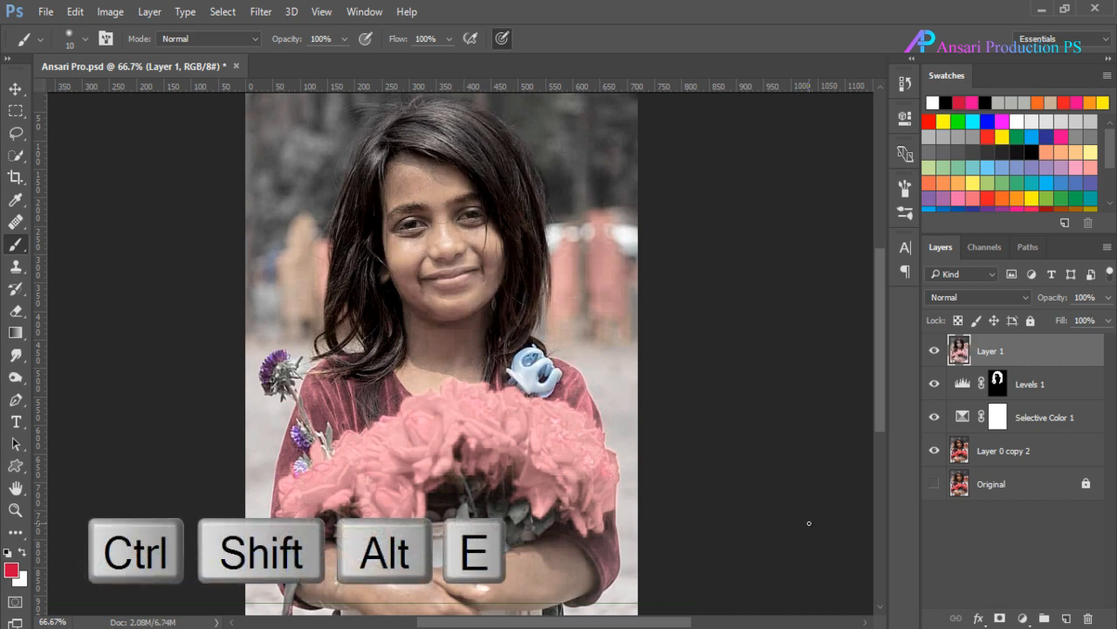
left_click_drag(935, 385, 936, 457)
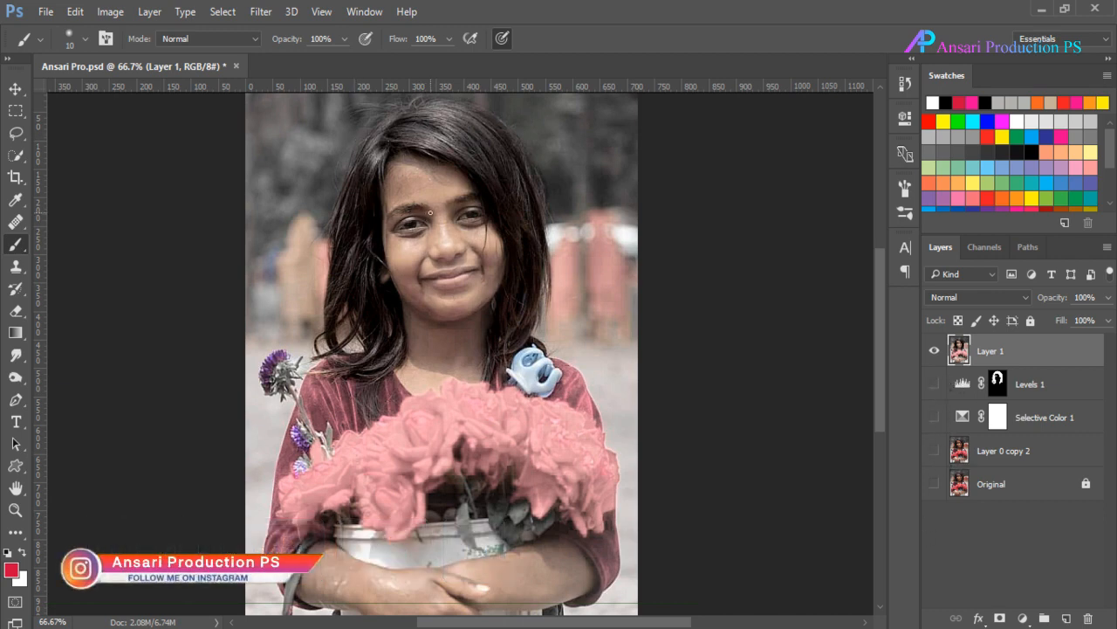
Step: Retouch the skin on the forehead and the cheek at left on Layer 1 using the Healing Brush at size 8 with sampled skin
left_click(378, 242)
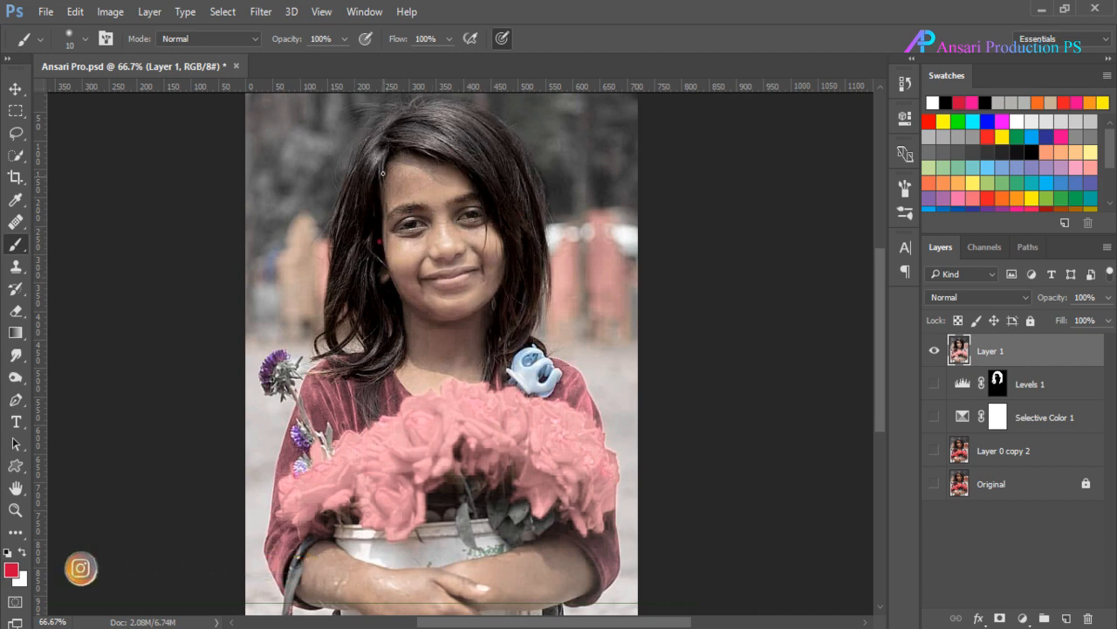
left_click(393, 212)
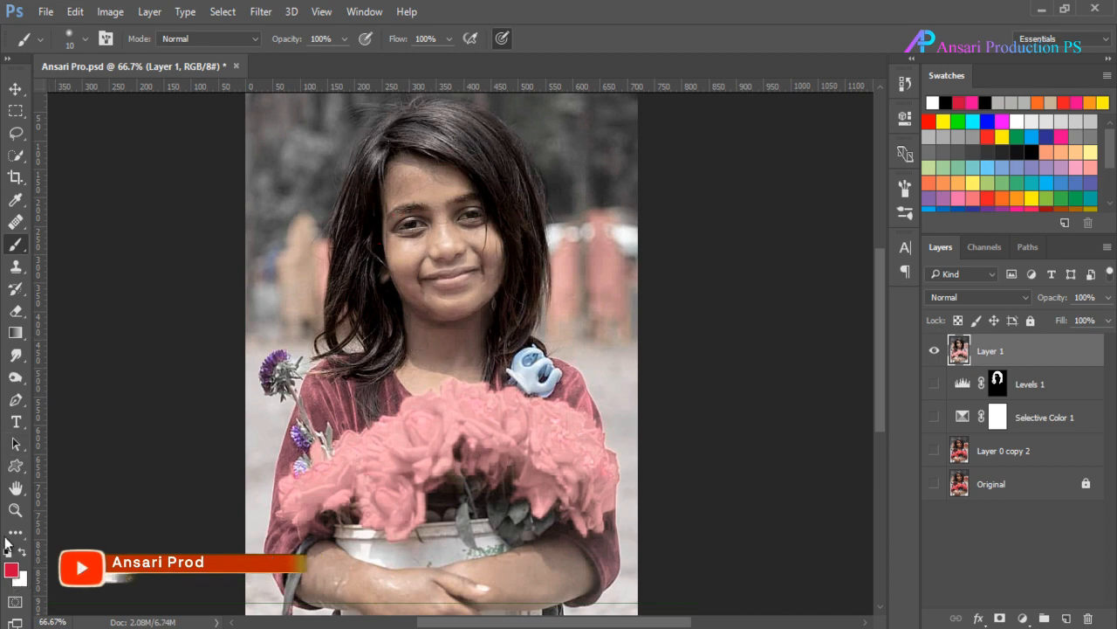
left_click(15, 510)
left_click_drag(361, 202, 370, 236)
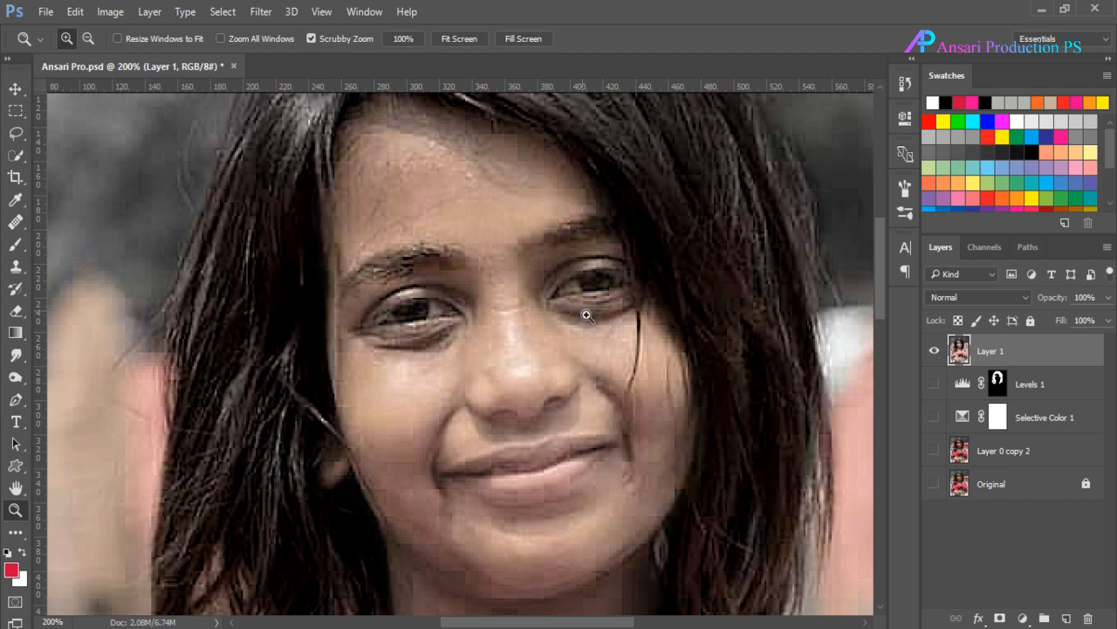
left_click_drag(603, 625, 588, 625)
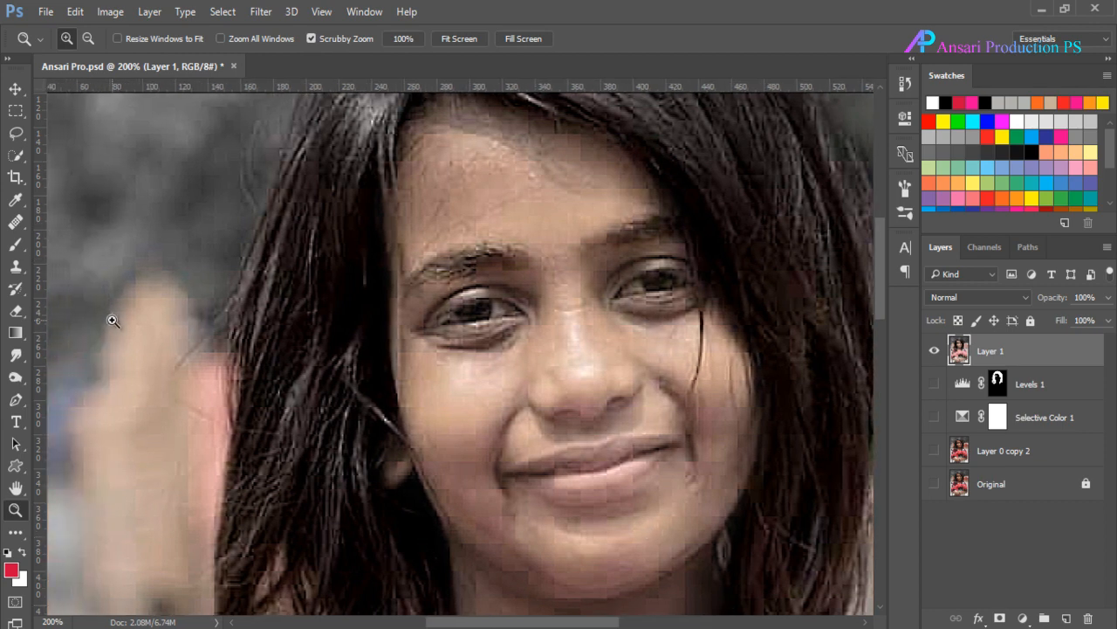
left_click(17, 268)
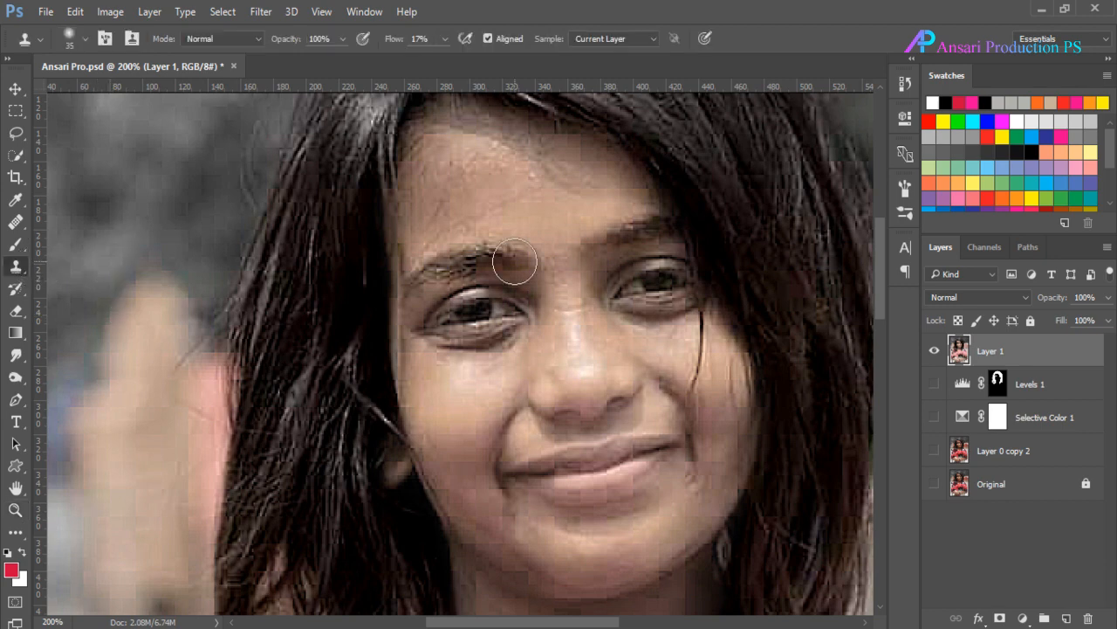
left_click_drag(15, 222, 96, 234)
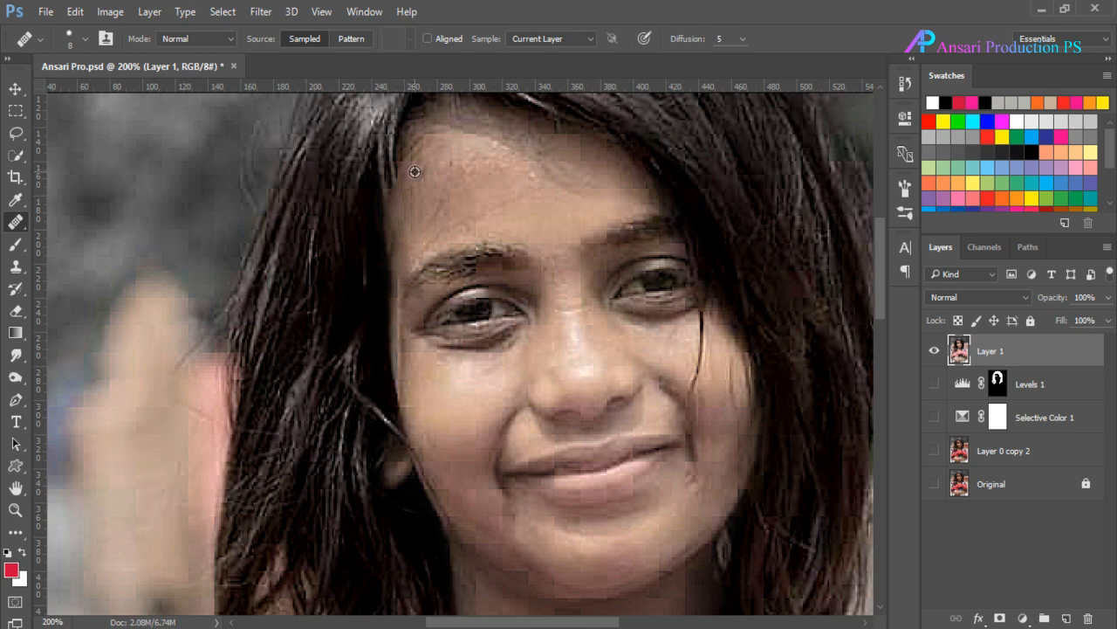
left_click(406, 232, "alt")
scroll(409, 180, "down", 1)
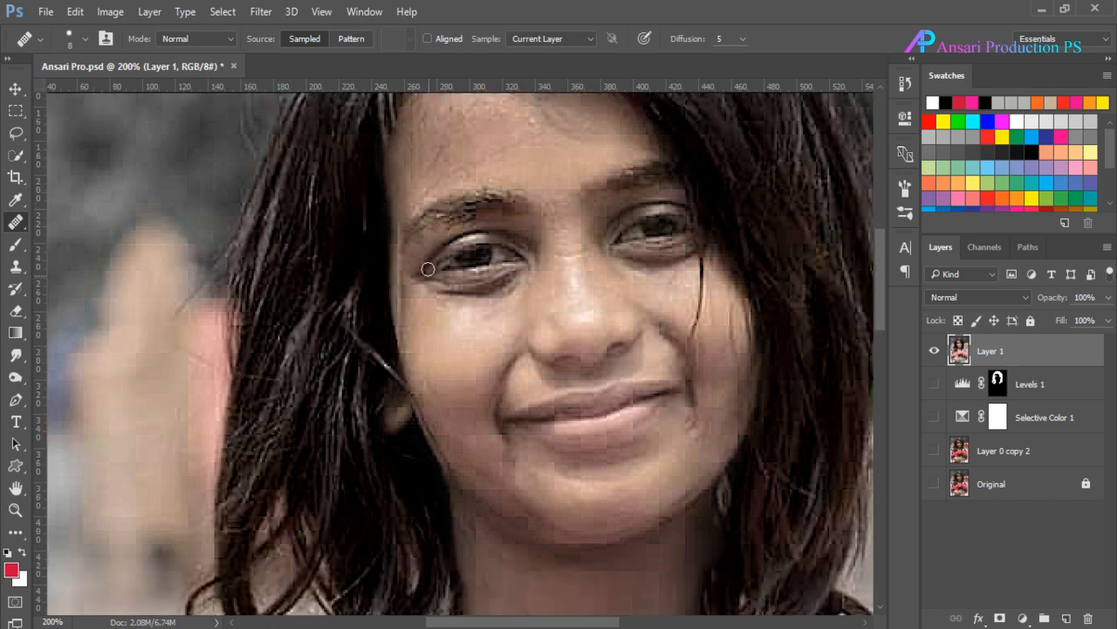
mouse_move(418, 331)
left_mouse_down()
mouse_move(445, 333)
mouse_move(403, 334)
left_mouse_up()
left_click(407, 329)
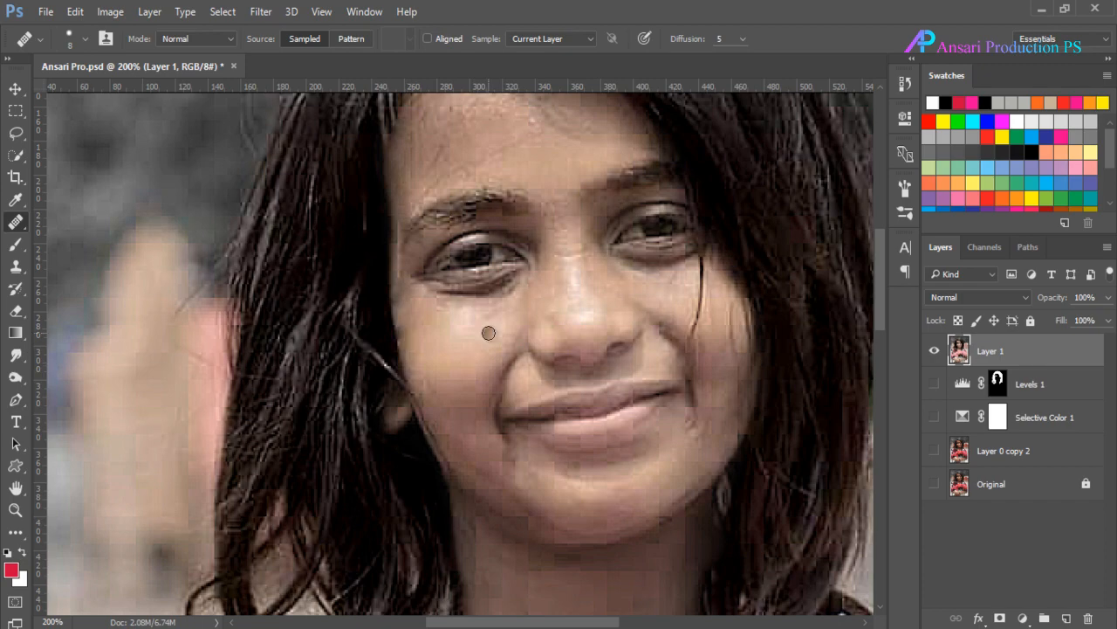
left_click(400, 270)
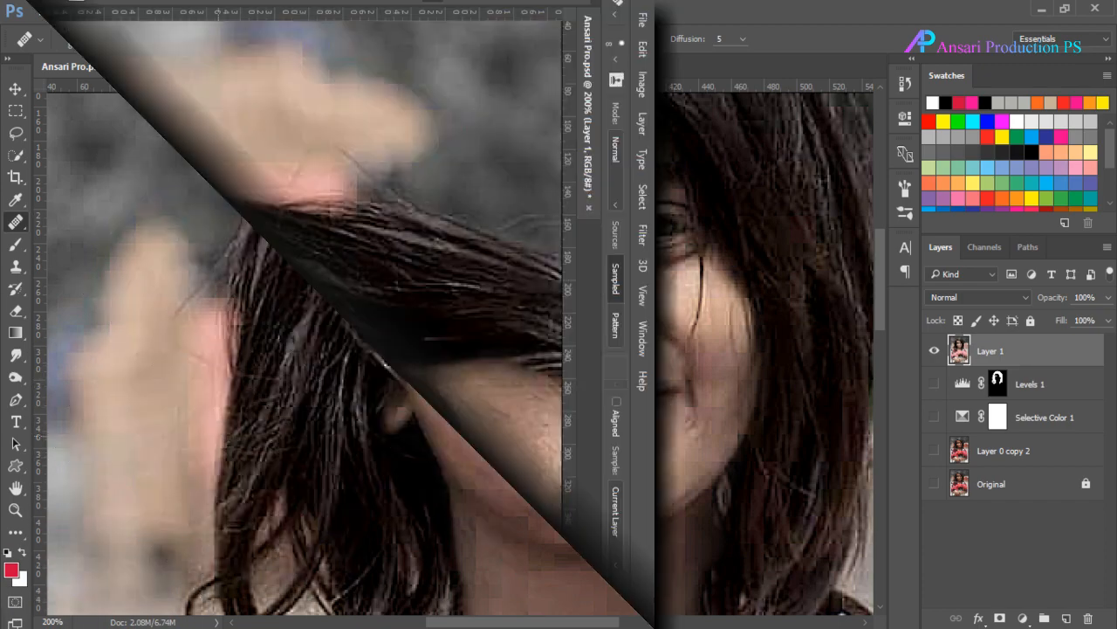
key("ctrl+minus")
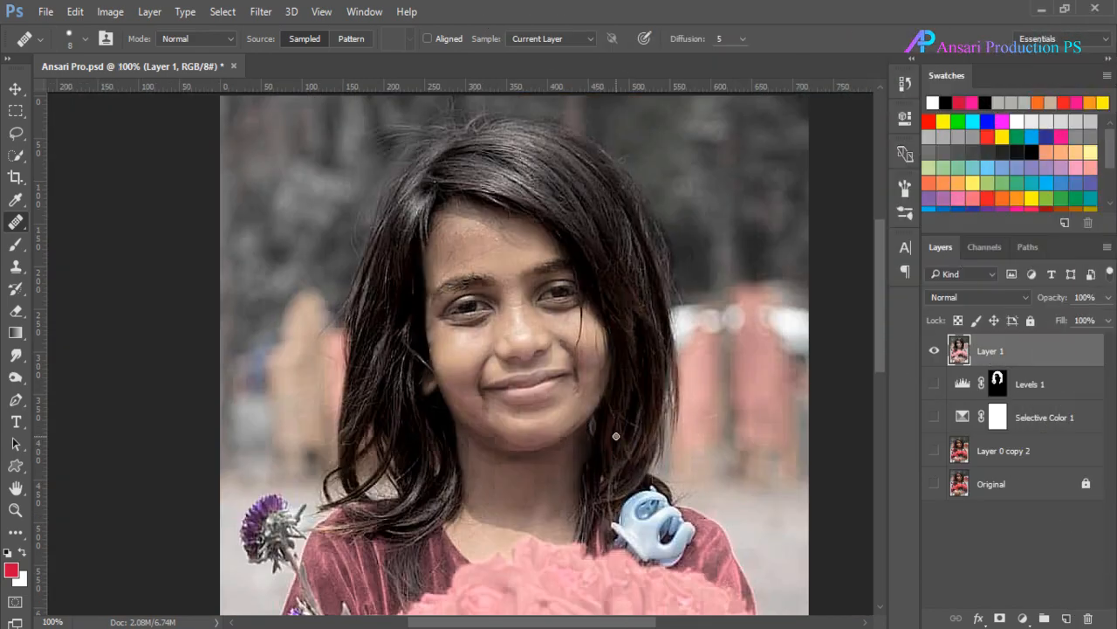
Step: Choose the Smudge tool at 15% strength and duplicate Layer 1
left_click(14, 88)
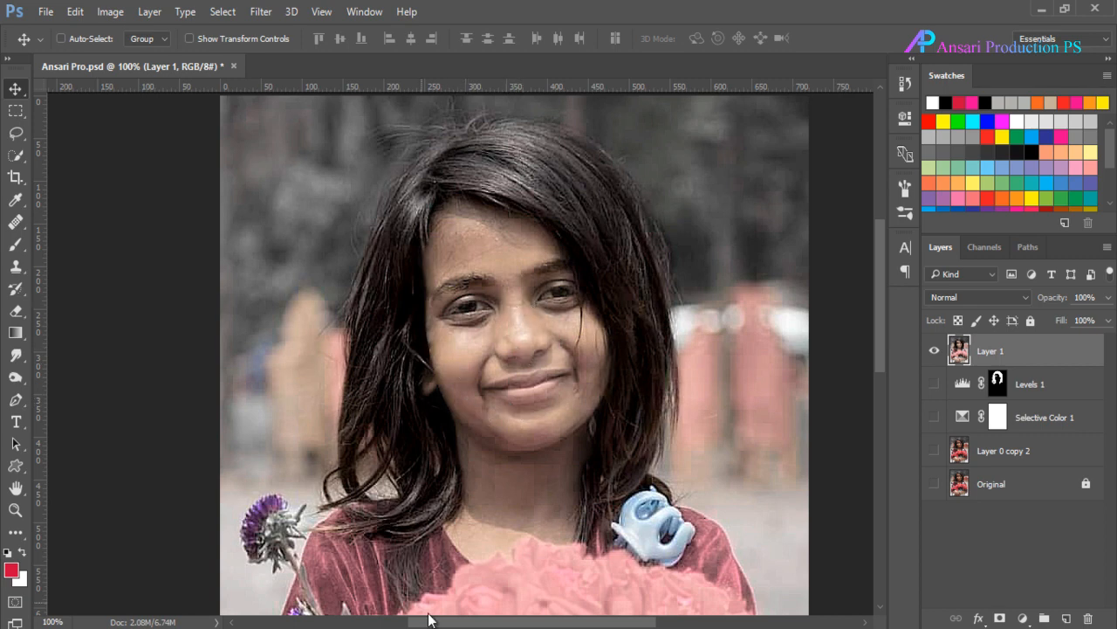
mouse_move(445, 624)
left_mouse_down()
mouse_move(482, 624)
mouse_move(467, 624)
left_mouse_up()
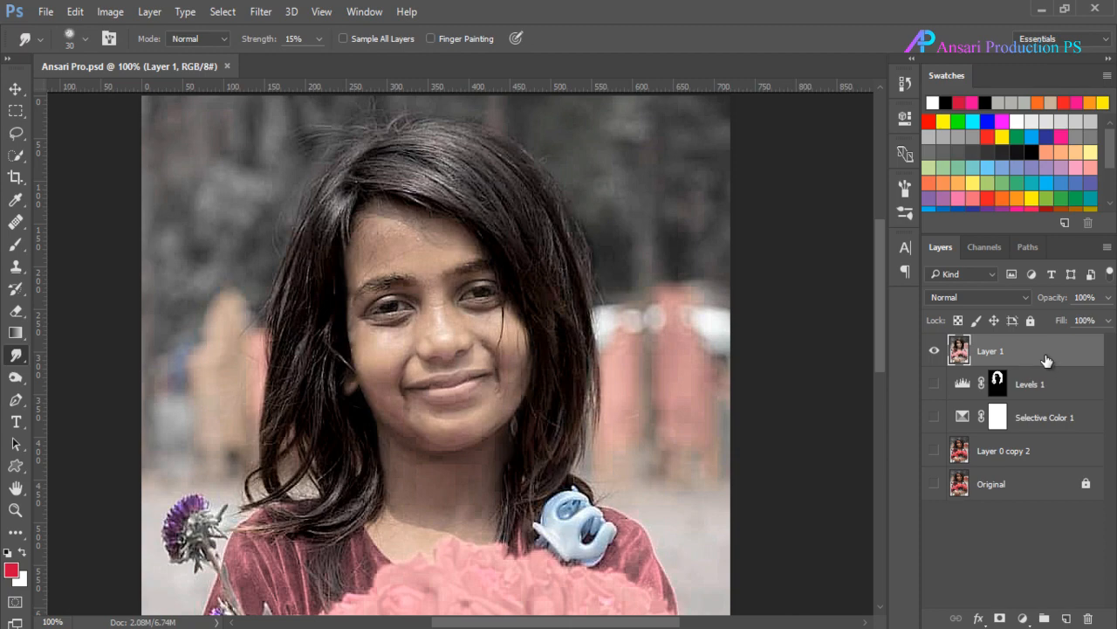
key("ctrl+j")
Step: Smudge the forehead skin on Layer 1 copy smooth from the hairline to the eyebrows, using a 15 px brush and 10 px near the edges
scroll(311, 249, "up", 2)
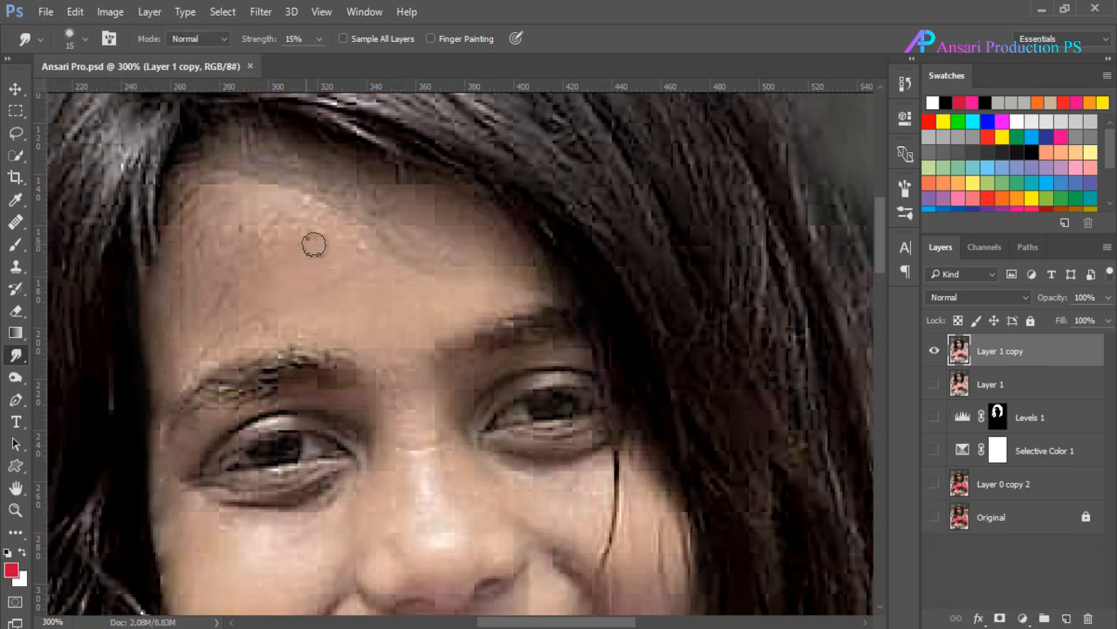
key("bracketright")
mouse_move(390, 204)
left_mouse_down()
mouse_move(303, 221)
mouse_move(269, 216)
mouse_move(255, 176)
mouse_move(297, 167)
mouse_move(355, 238)
mouse_move(414, 349)
mouse_move(504, 300)
mouse_move(377, 219)
mouse_move(352, 171)
mouse_move(256, 150)
mouse_move(418, 200)
mouse_move(517, 280)
mouse_move(546, 262)
mouse_move(426, 190)
mouse_move(508, 298)
mouse_move(221, 346)
mouse_move(214, 236)
mouse_move(237, 176)
mouse_move(191, 154)
mouse_move(200, 153)
mouse_move(176, 191)
mouse_move(189, 232)
mouse_move(225, 204)
mouse_move(180, 295)
mouse_move(195, 339)
mouse_move(232, 330)
mouse_move(160, 358)
left_mouse_up()
key("bracketleft")
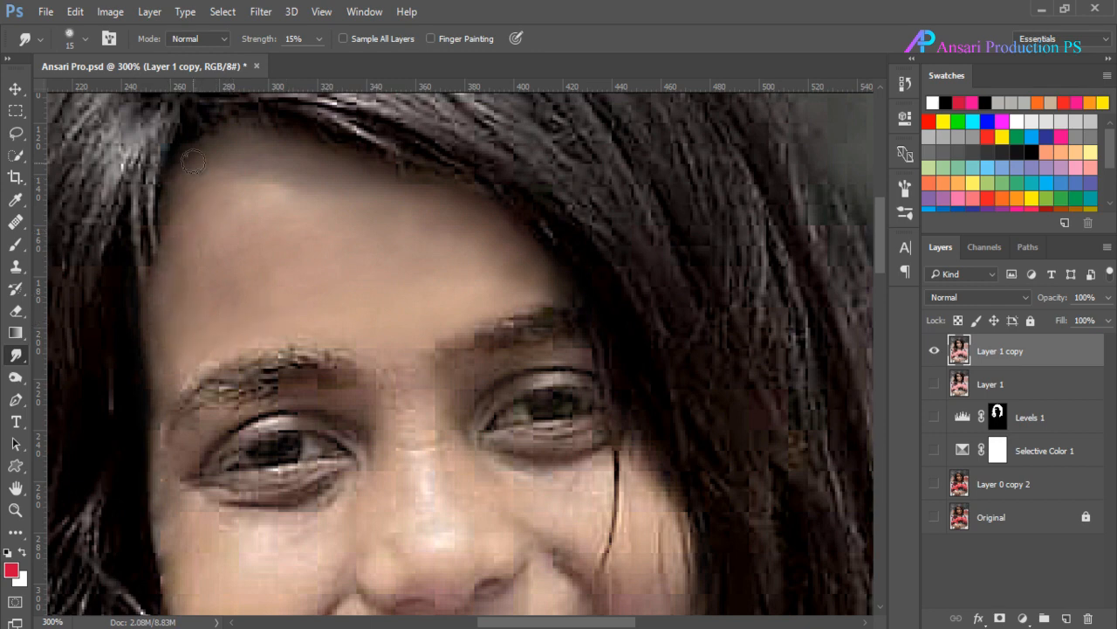
key("bracketleft")
scroll(282, 411, "left", 3)
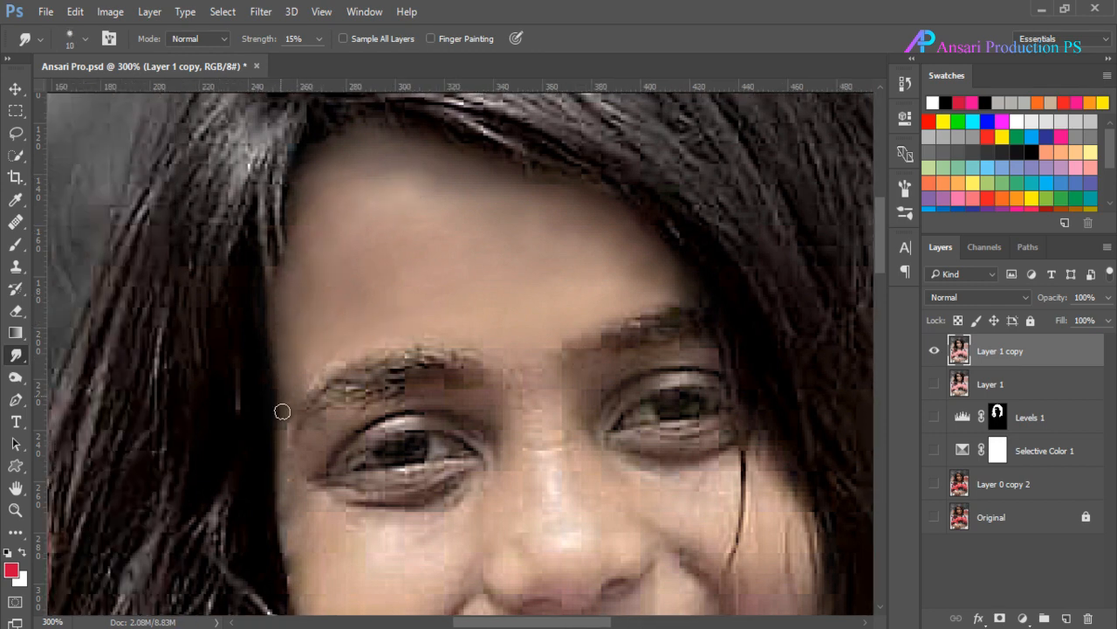
Step: Smudge the skin between the eyebrows and over the nose smooth, reducing the brush from 15 px to 5 px around the nostrils
key("bracketright")
scroll(512, 359, "down", 2)
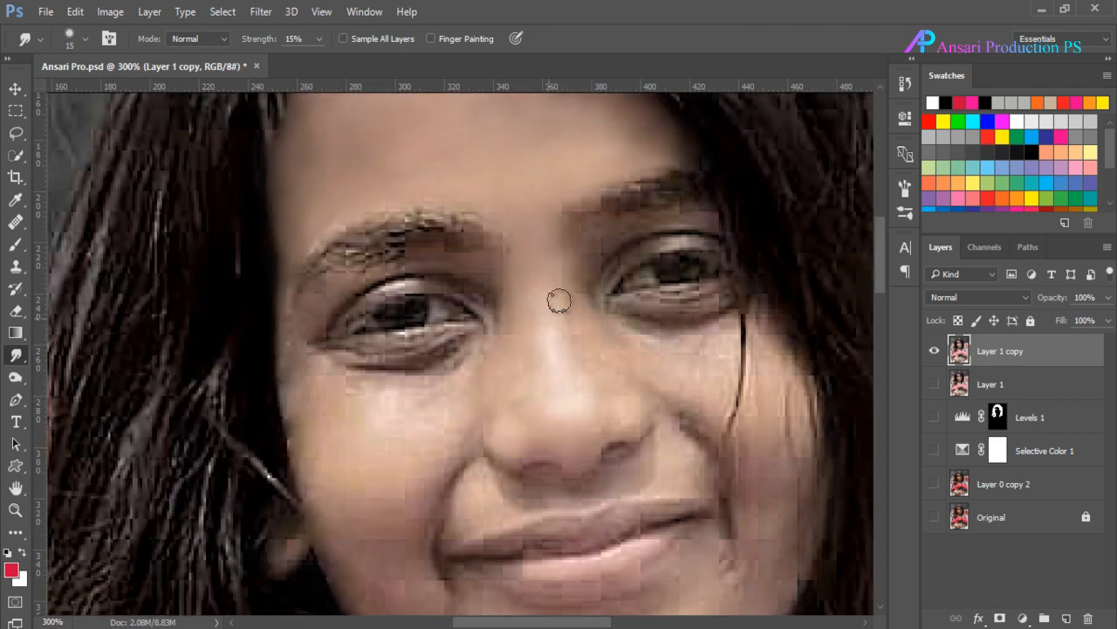
key("bracketleft")
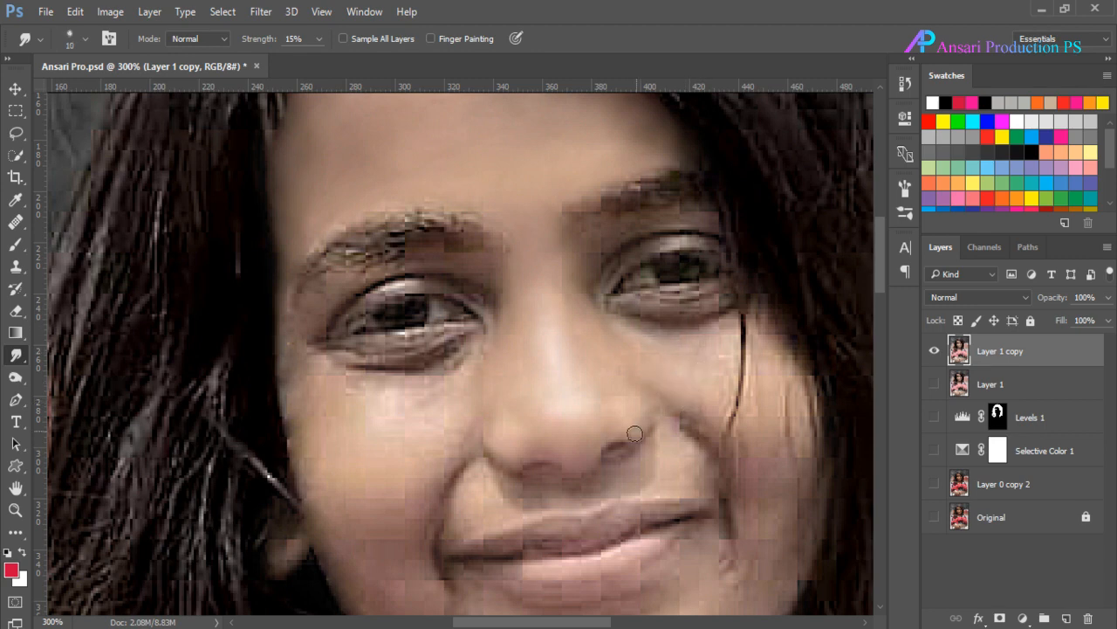
scroll(587, 377, "down", 1)
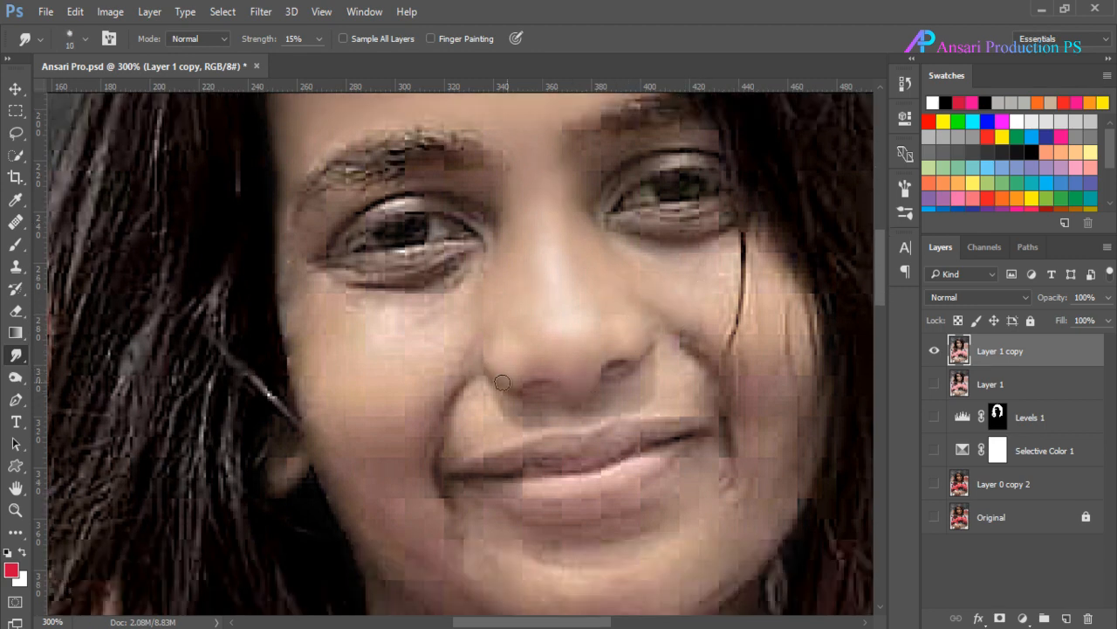
key("ctrl+plus")
key("bracketleft")
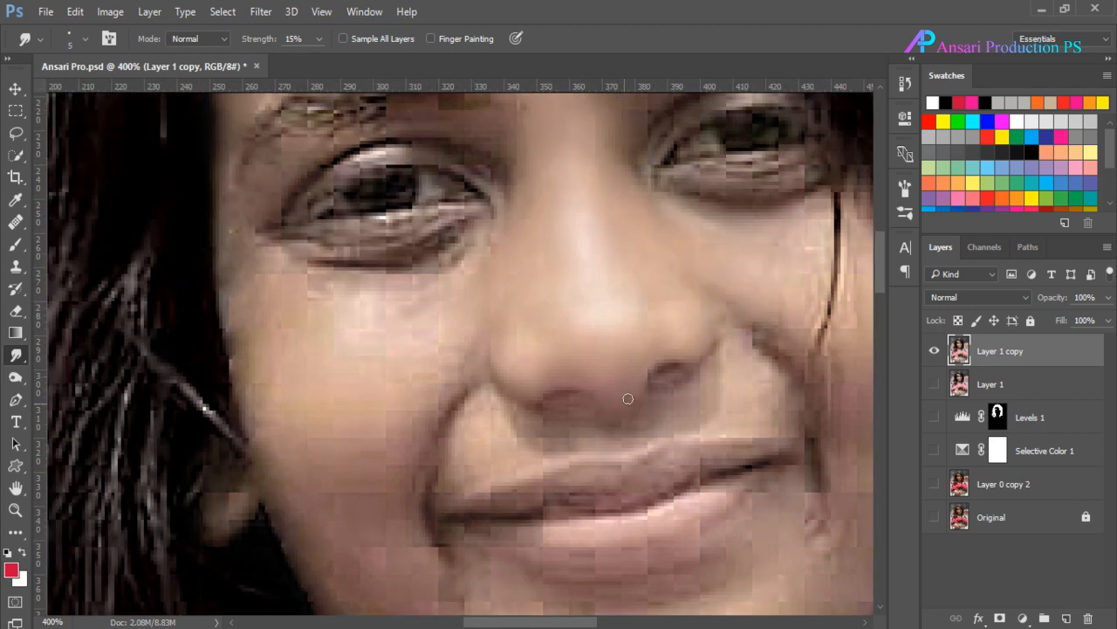
Step: Smudge the skin around the eyebrow and eye at left, starting with a 9 px brush and reducing it for the details
scroll(489, 332, "up", 2)
key("bracketright")
key("bracketright")
key("bracketright")
key("bracketright")
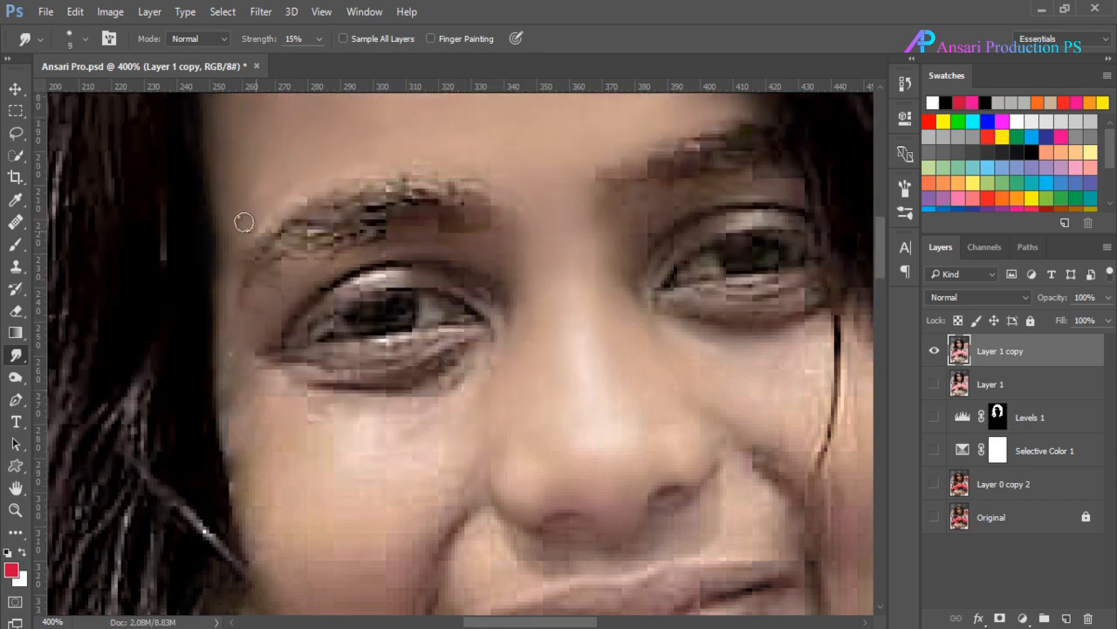
key("bracketleft")
key("bracketleft")
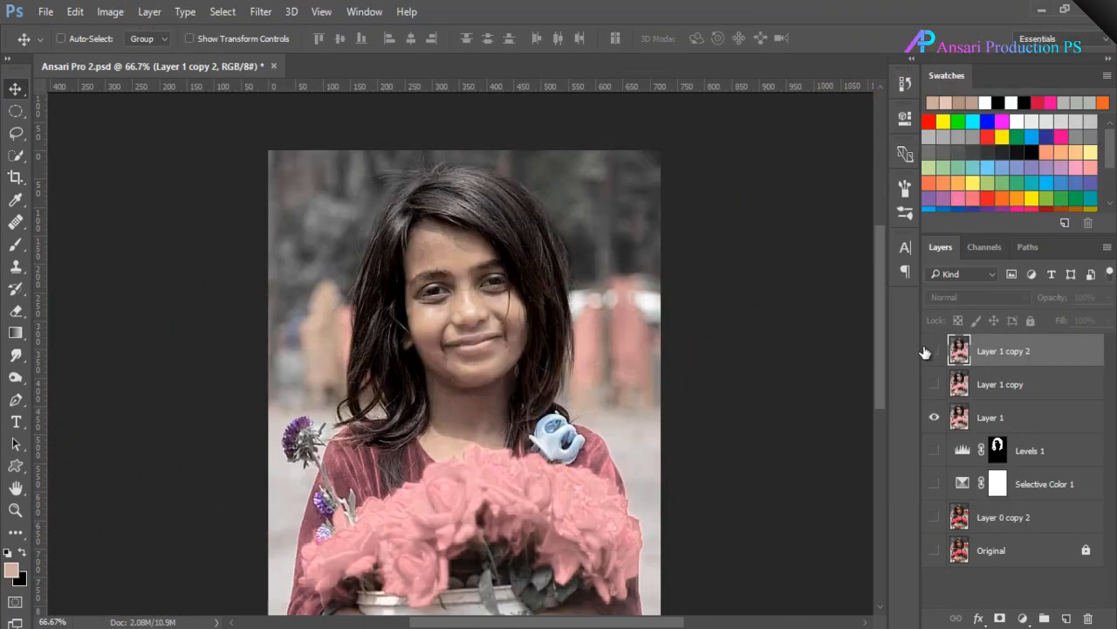
Step: Toggle the visibility of Layer 1 copy 2 to compare the smudged portrait with Layer 1
left_click(933, 351)
left_click(933, 351)
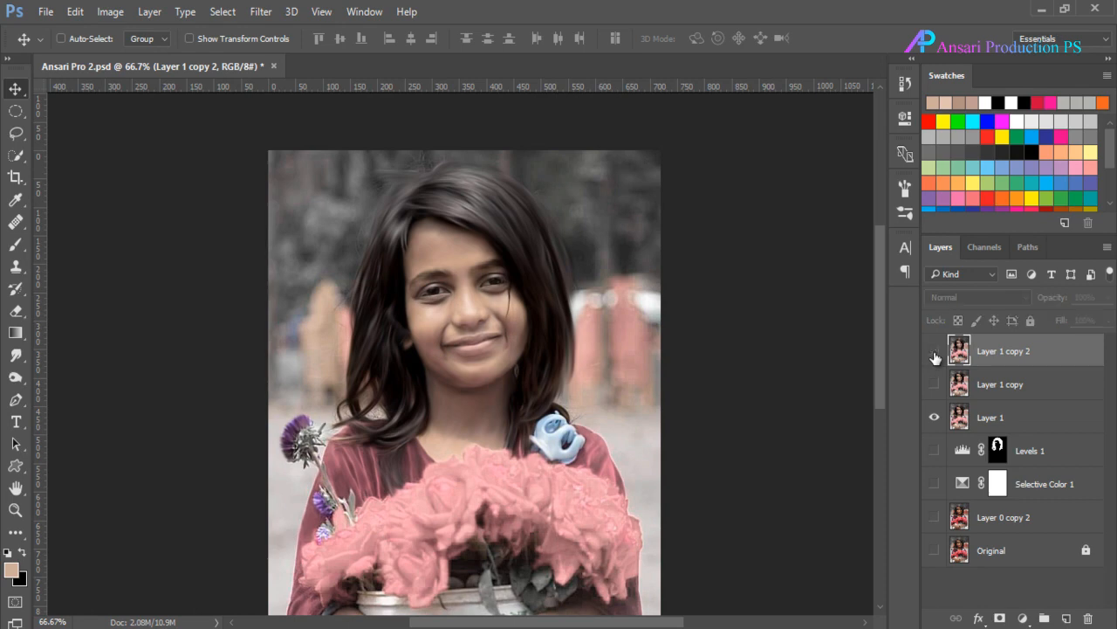
left_click(933, 351)
left_click(933, 383)
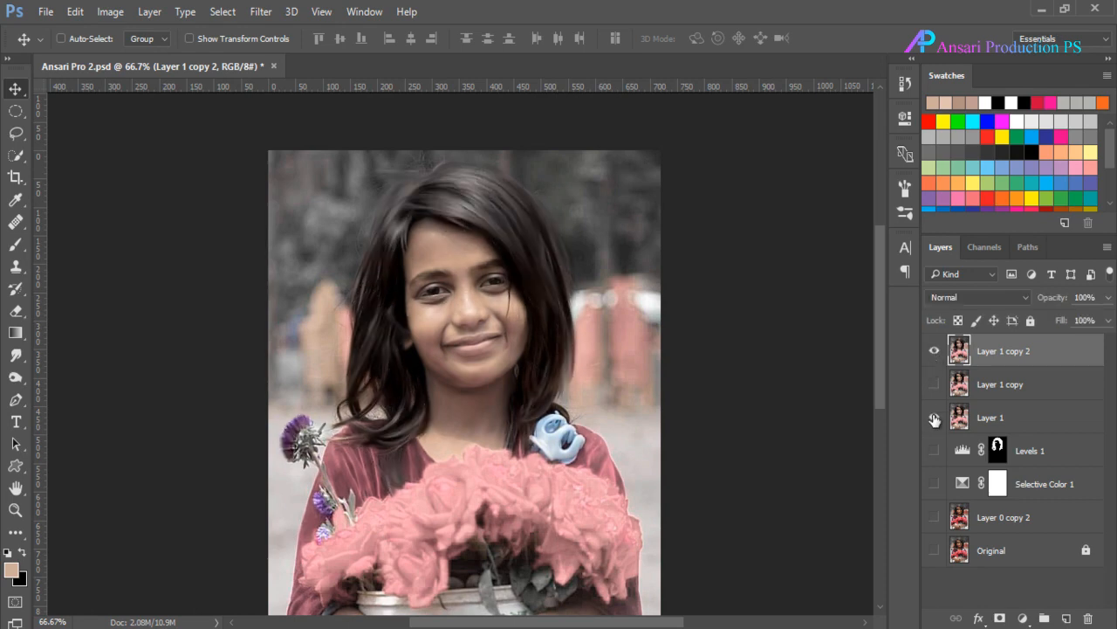
Step: On a new layer above Layer 1 copy 2, paint sampled skin tones under both eyes with a 10 px brush at 15% flow
key("z")
left_click(524, 282)
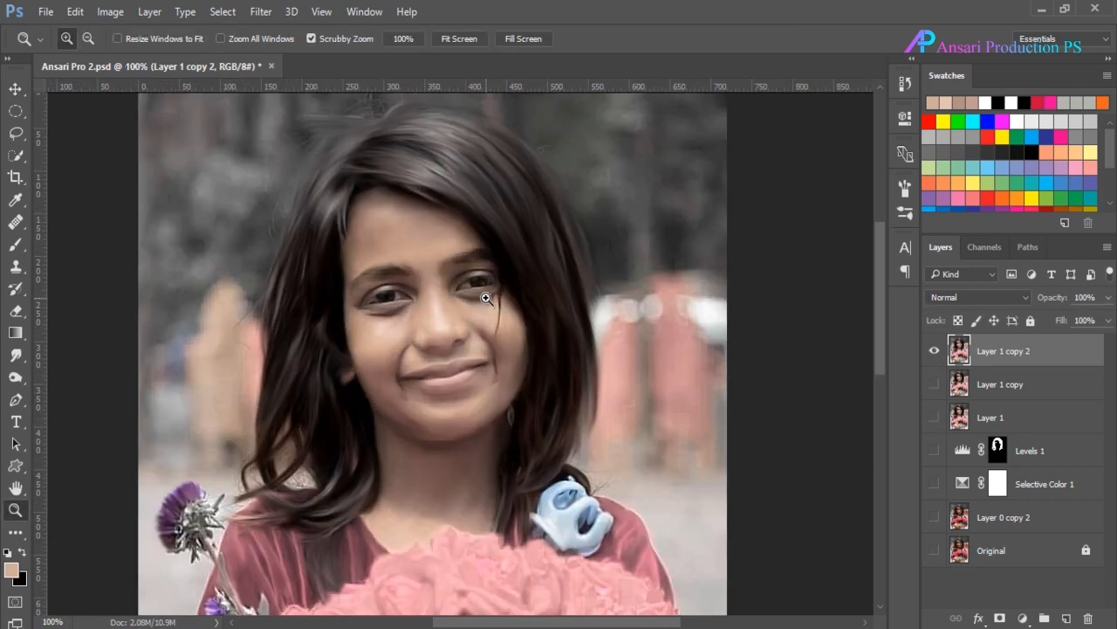
left_click(567, 338)
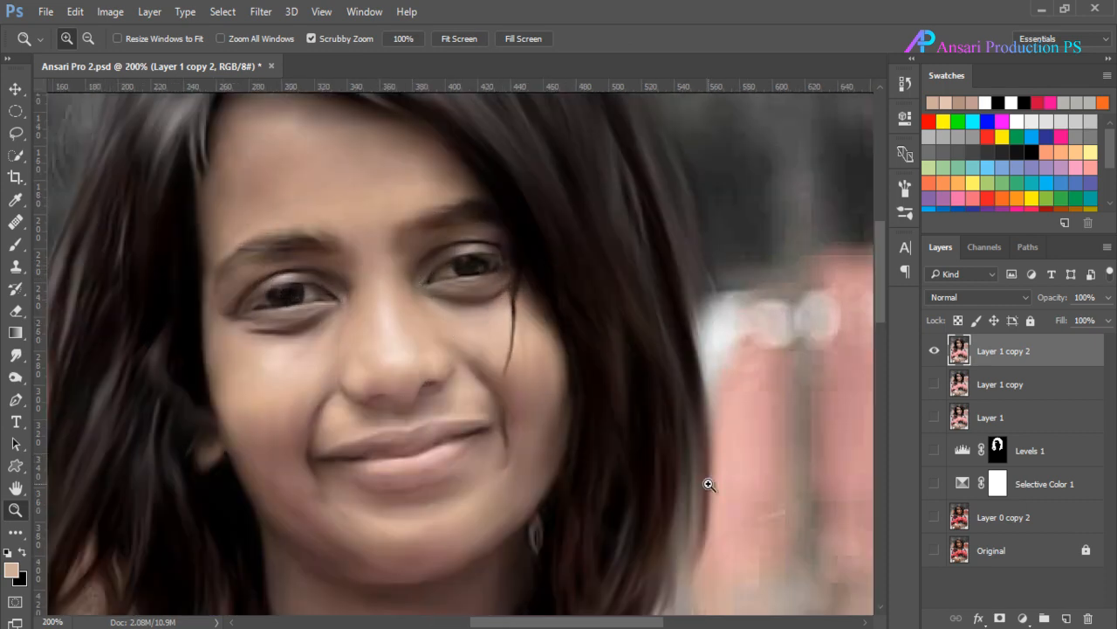
key("d")
left_click(1066, 618)
key("b")
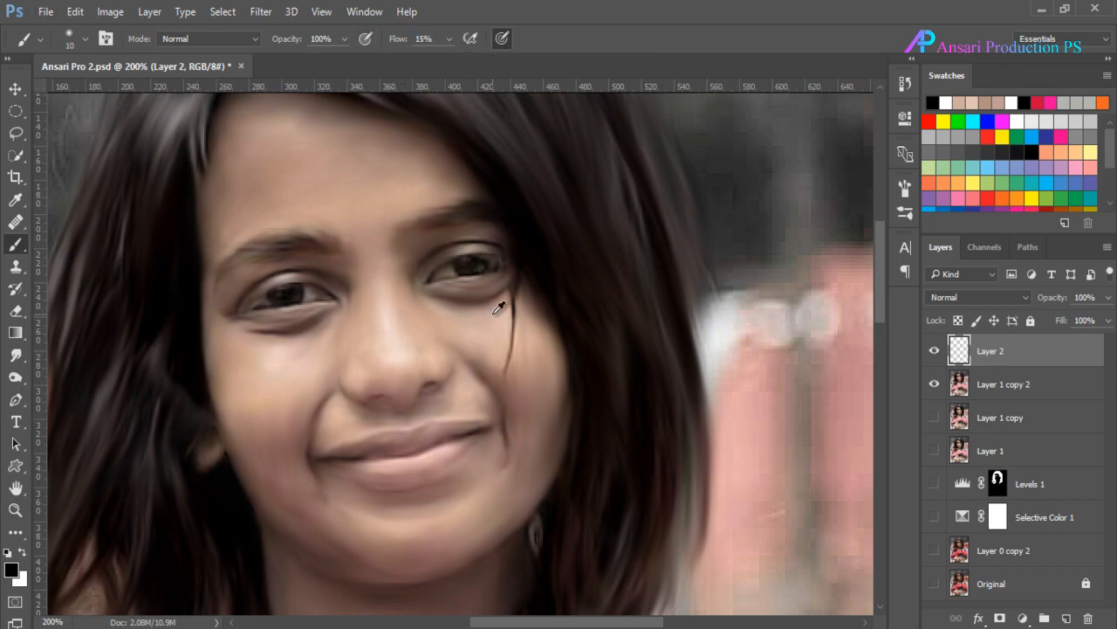
left_click(432, 305, "alt")
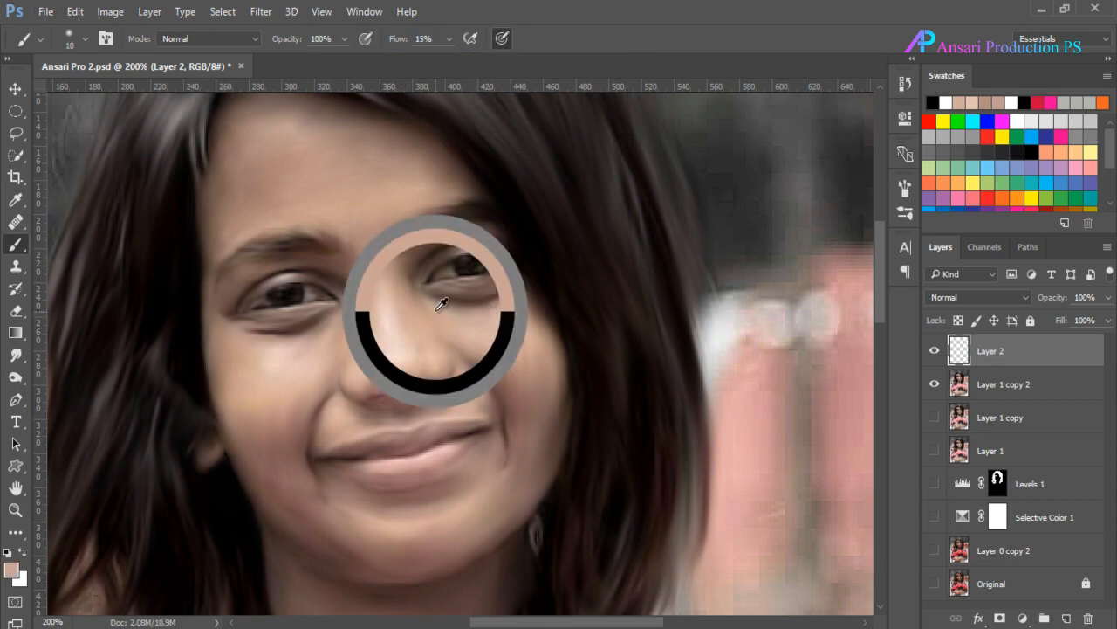
mouse_move(499, 289)
left_mouse_down()
mouse_move(451, 303)
mouse_move(486, 297)
mouse_move(451, 309)
mouse_move(503, 298)
left_mouse_up()
left_click(494, 324, "alt")
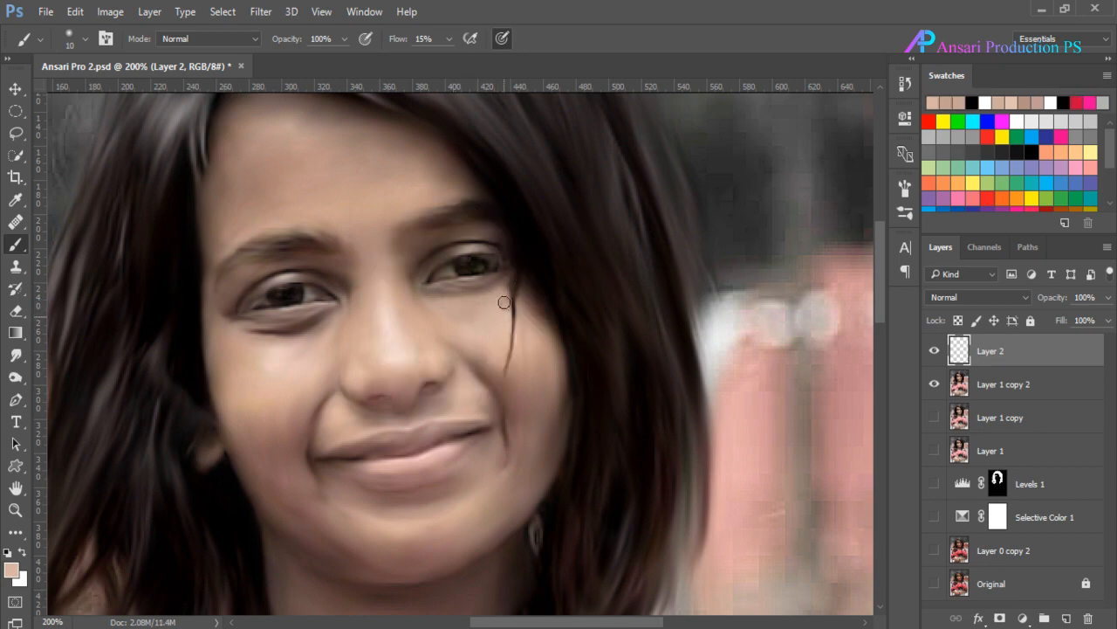
left_click(262, 331, "alt")
mouse_move(267, 342)
left_mouse_down()
mouse_move(324, 321)
mouse_move(300, 351)
mouse_move(305, 333)
mouse_move(266, 349)
mouse_move(292, 340)
mouse_move(258, 337)
mouse_move(334, 316)
mouse_move(289, 349)
left_mouse_up()
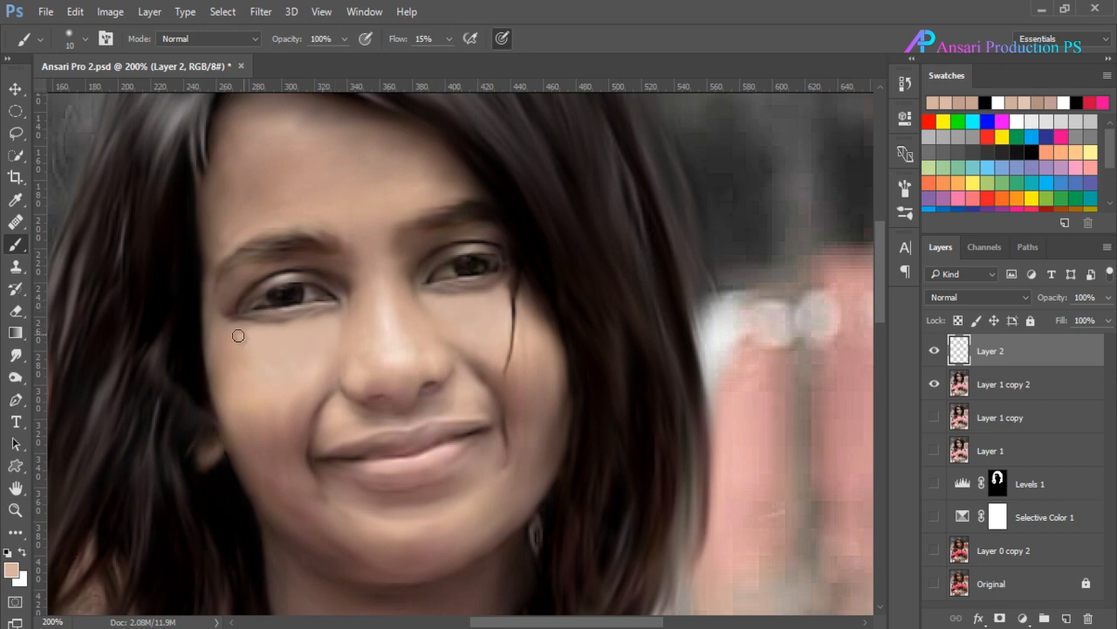
Step: Merge Layer 2 with Layer 1 copy 2 and smudge the facial skin at 15% strength with a 15 to 20 px brush
left_click(1047, 386, "shift")
key("ctrl+e")
key("r")
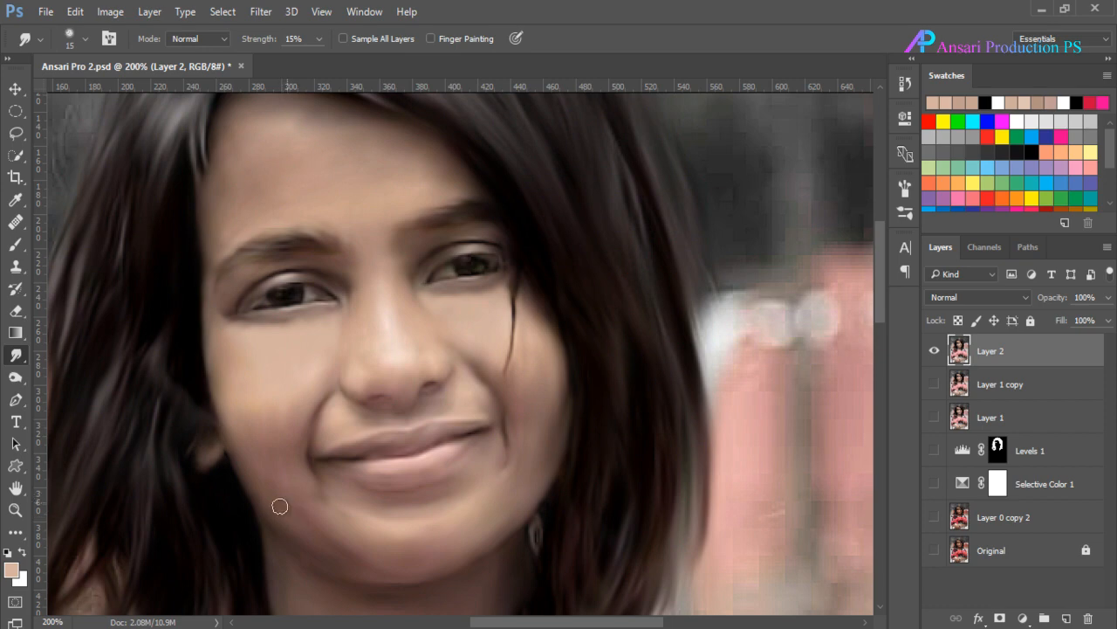
key("bracketright")
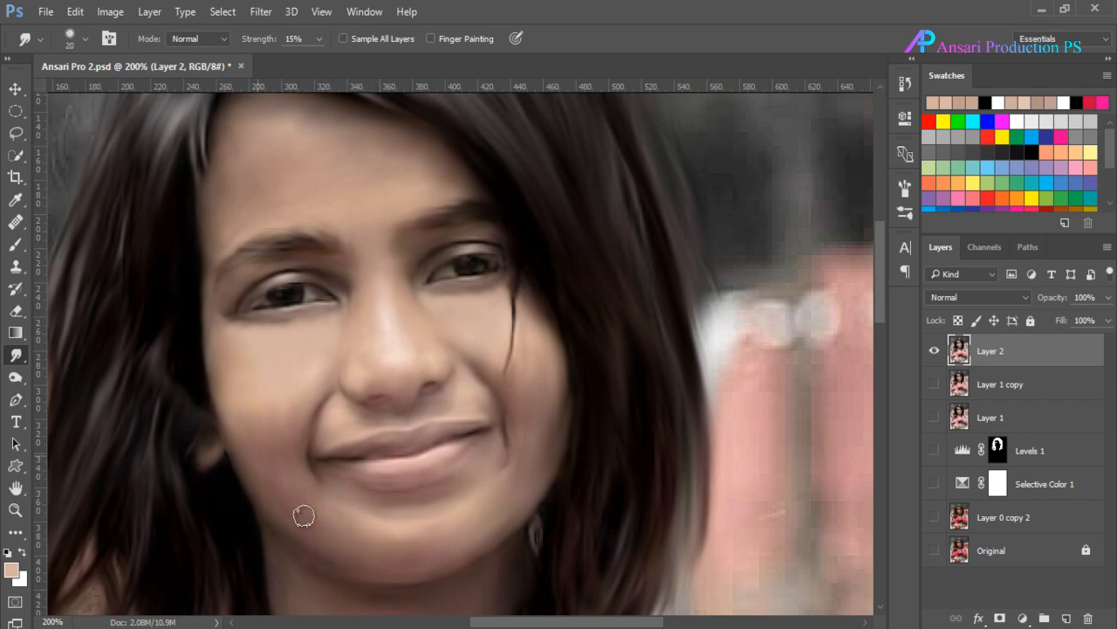
key("bracketleft")
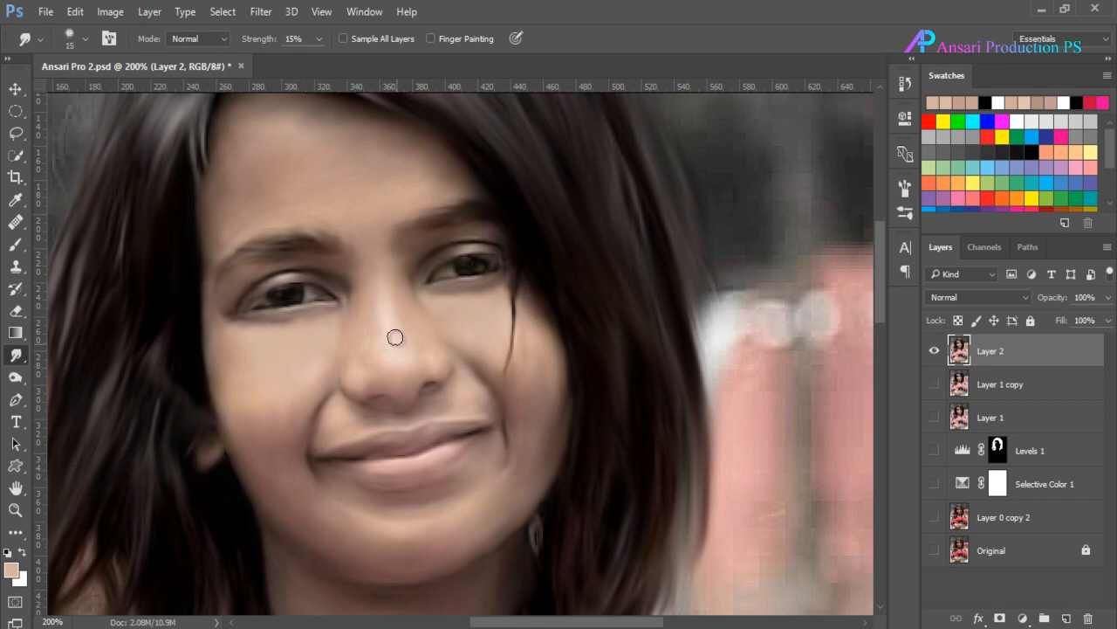
Step: Add a new layer above Layer 2 and ready the Brush tool with black for detailing the eyes
key("ctrl+minus")
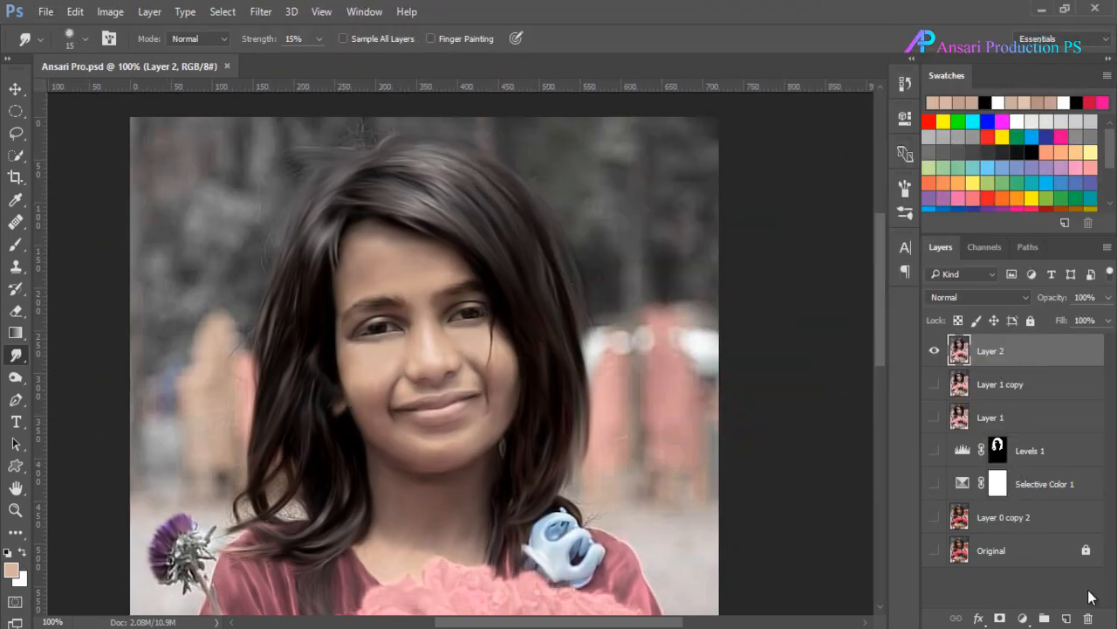
left_click(1066, 618)
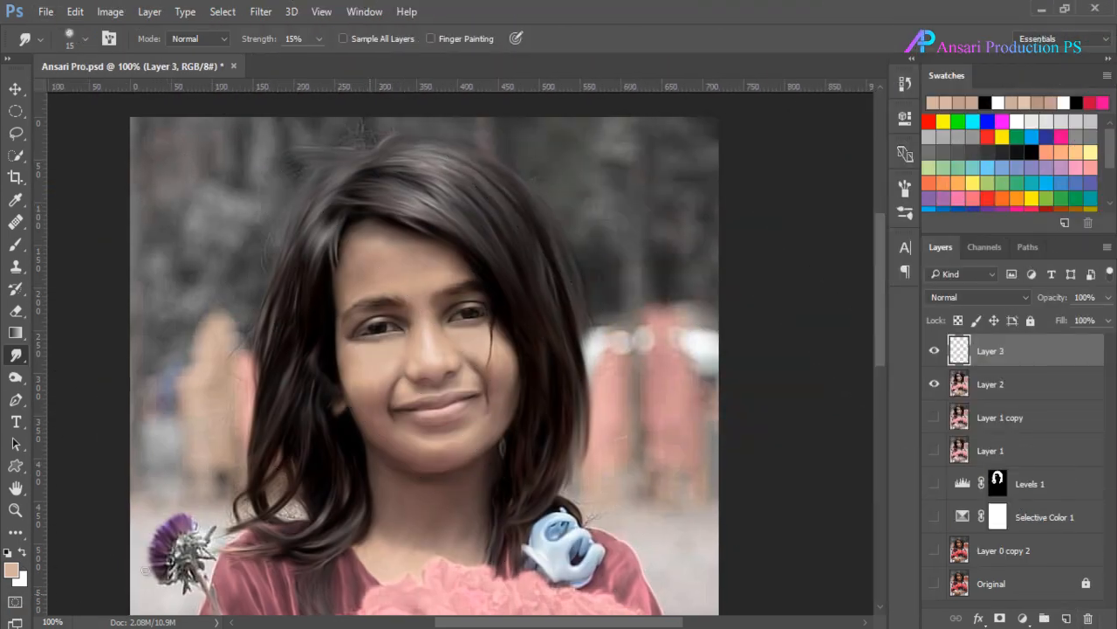
left_click(8, 554)
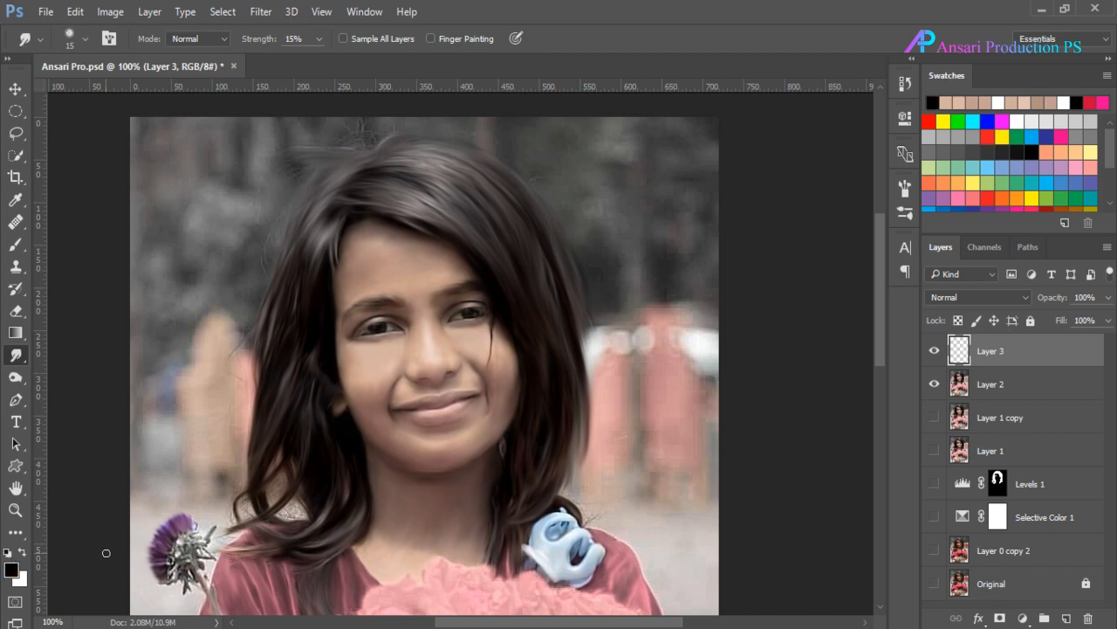
left_click(16, 244)
key("ctrl+plus")
key("ctrl+plus")
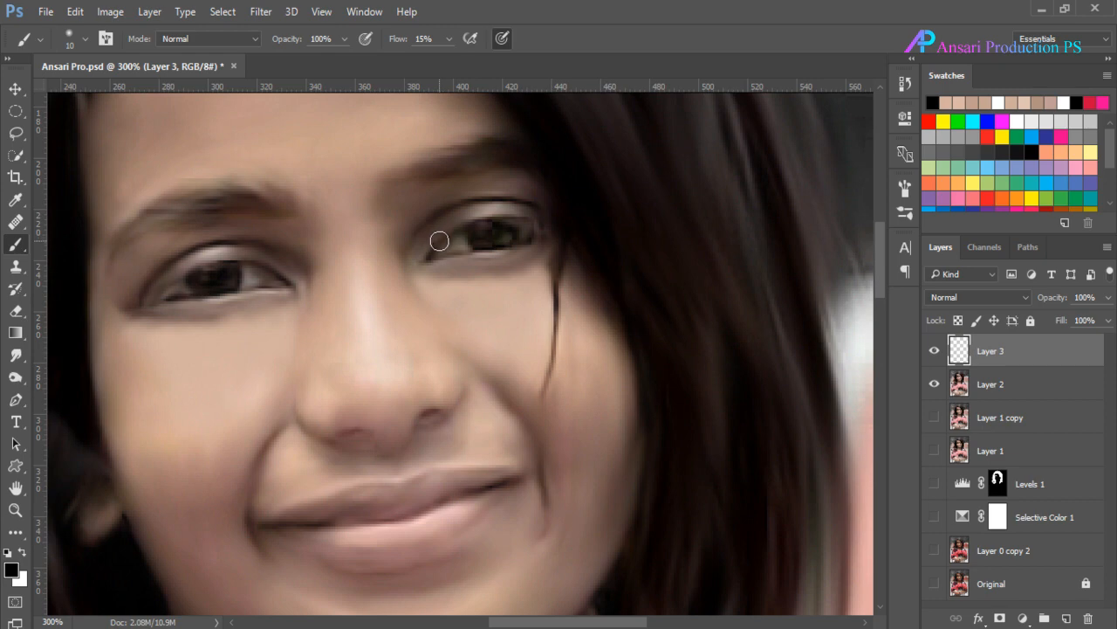
Step: Set the brush flow to 100% and its size to 1 px, undoing the trial brush strokes on Layer 3
key("bracketleft")
key("bracketleft")
key("bracketleft")
key("bracketleft")
left_click(448, 39)
left_click_drag(549, 69, 367, 223)
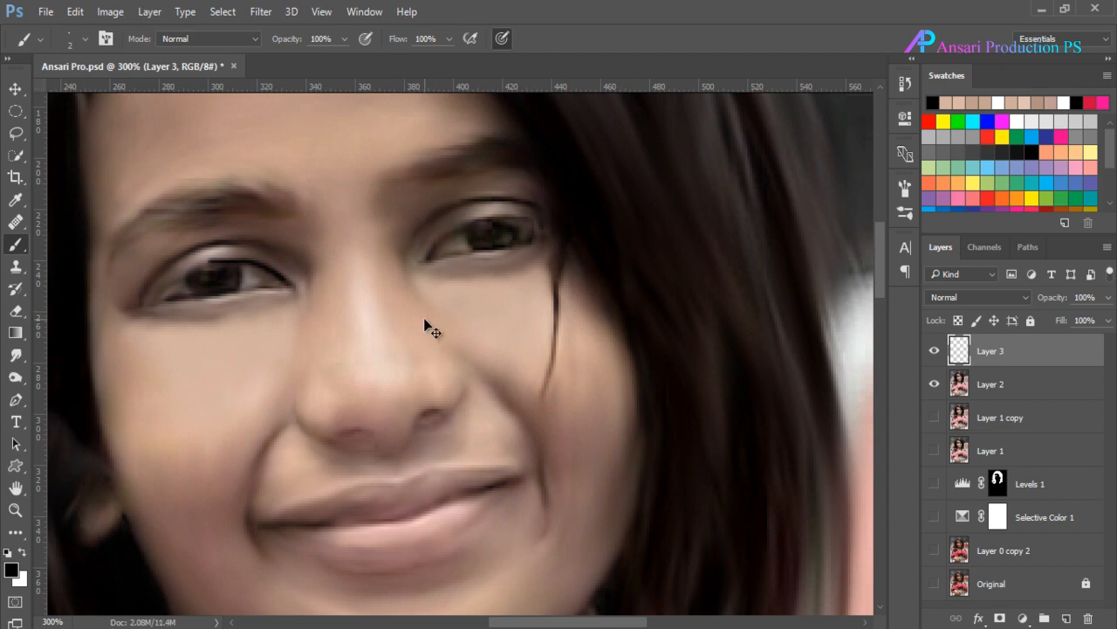
key("ctrl+z")
key("ctrl+z")
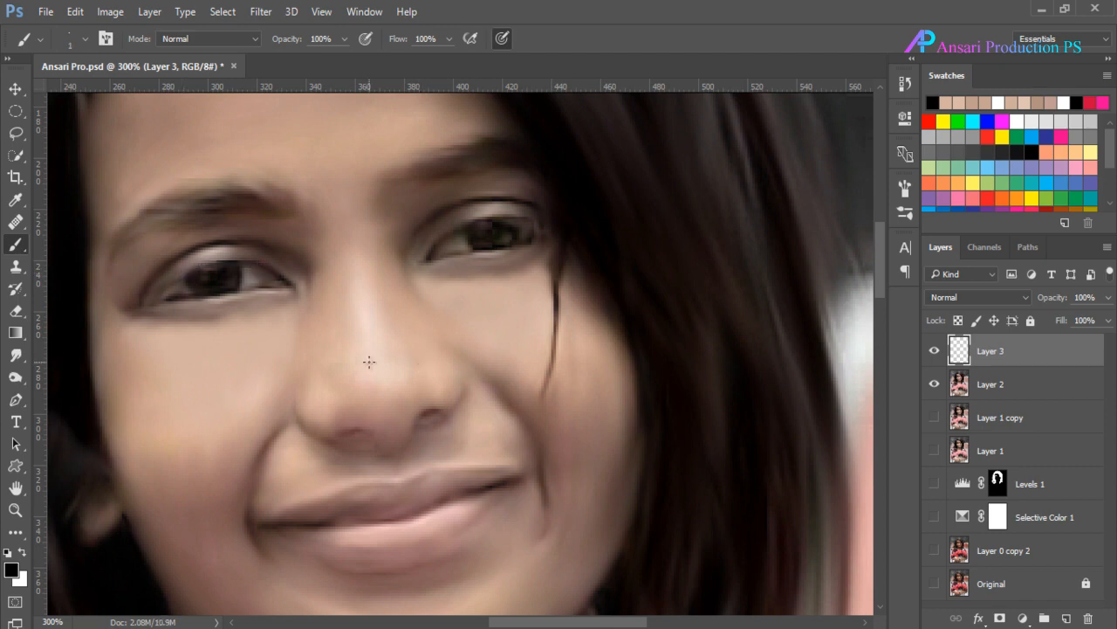
right_click(371, 361)
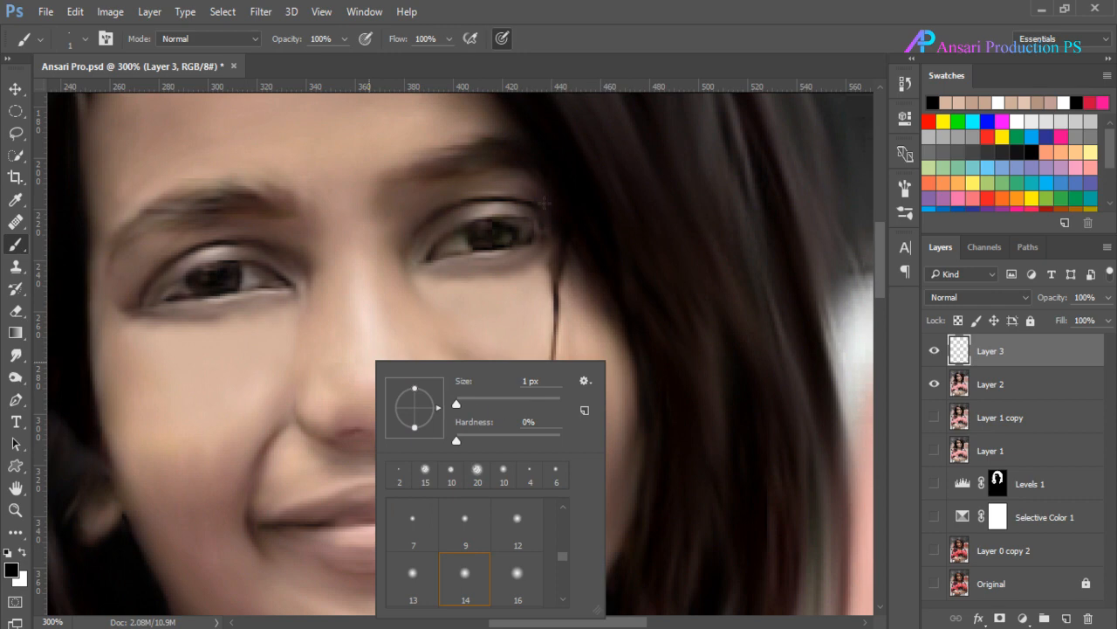
key("Return")
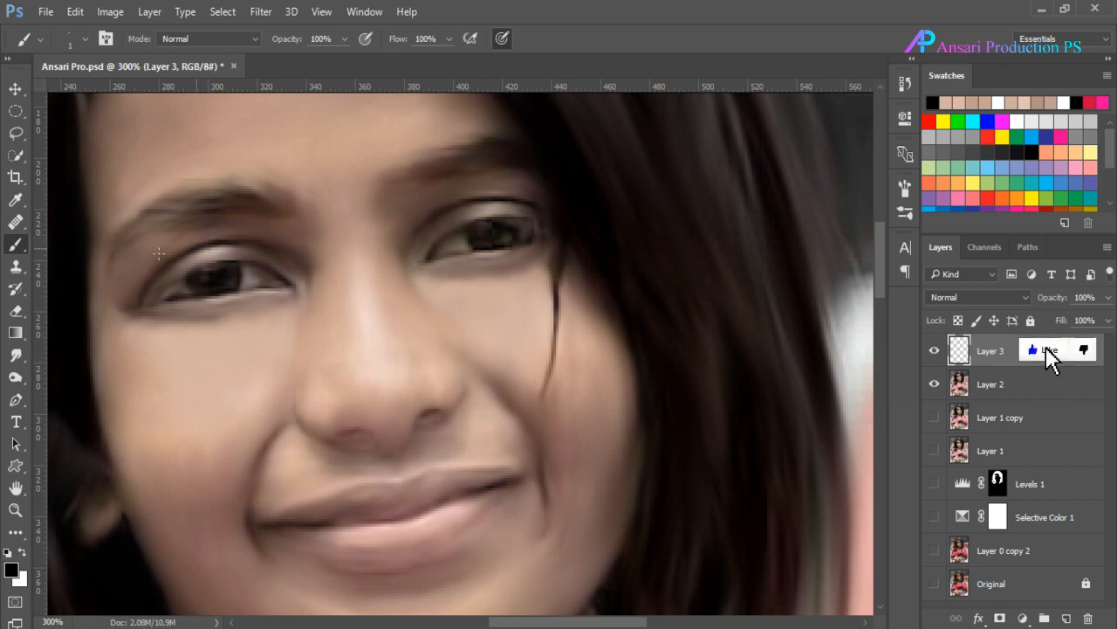
Step: Draw two open curved Pen paths along the upper lash lines of both eyes
left_click(15, 399)
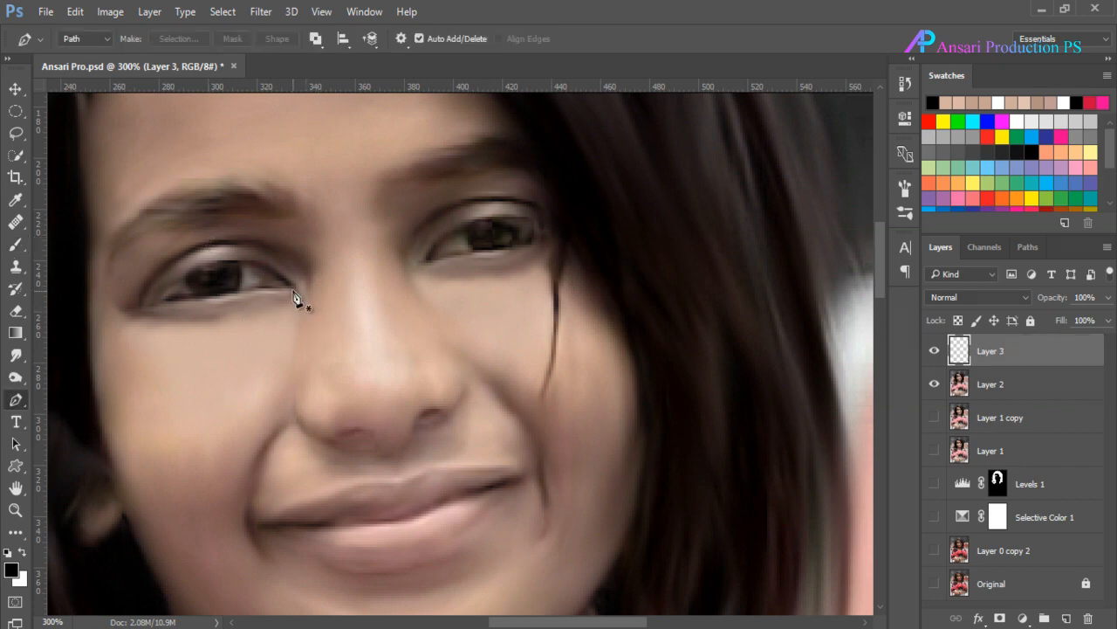
left_click(291, 286)
left_click(254, 260)
left_click_drag(196, 267, 182, 279)
left_click(271, 353, "ctrl")
left_click(426, 260)
left_click(461, 229)
left_click_drag(512, 219, 560, 229)
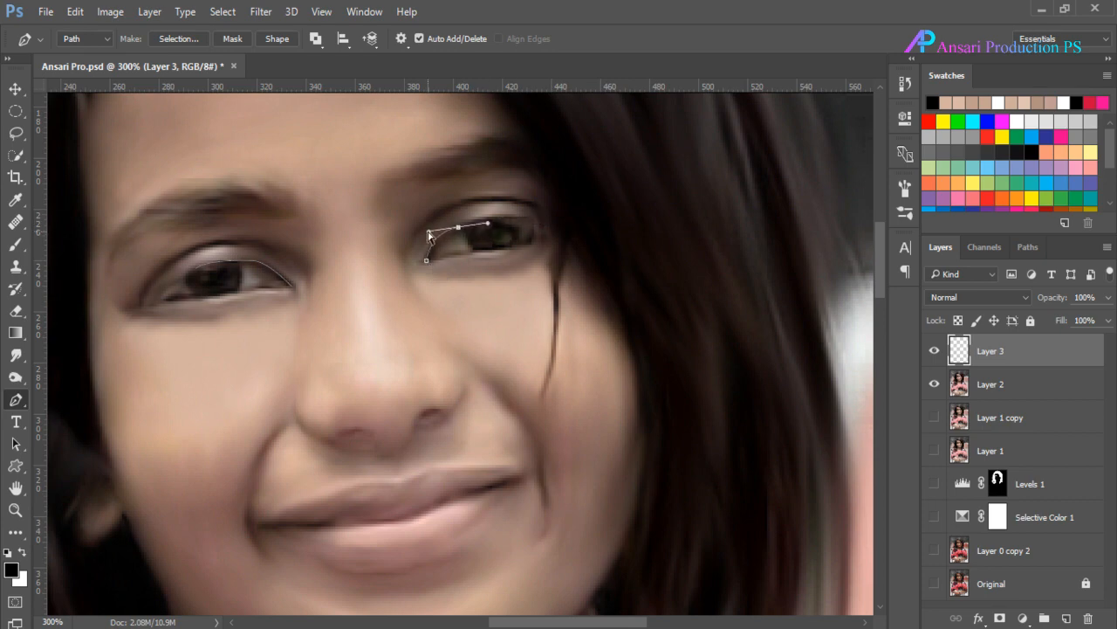
left_click(522, 254, "ctrl")
Step: Stroke the upper lash line paths on Layer 3 with the Brush, without simulated pressure, and deselect the Work Path
right_click(522, 254)
left_click(536, 223)
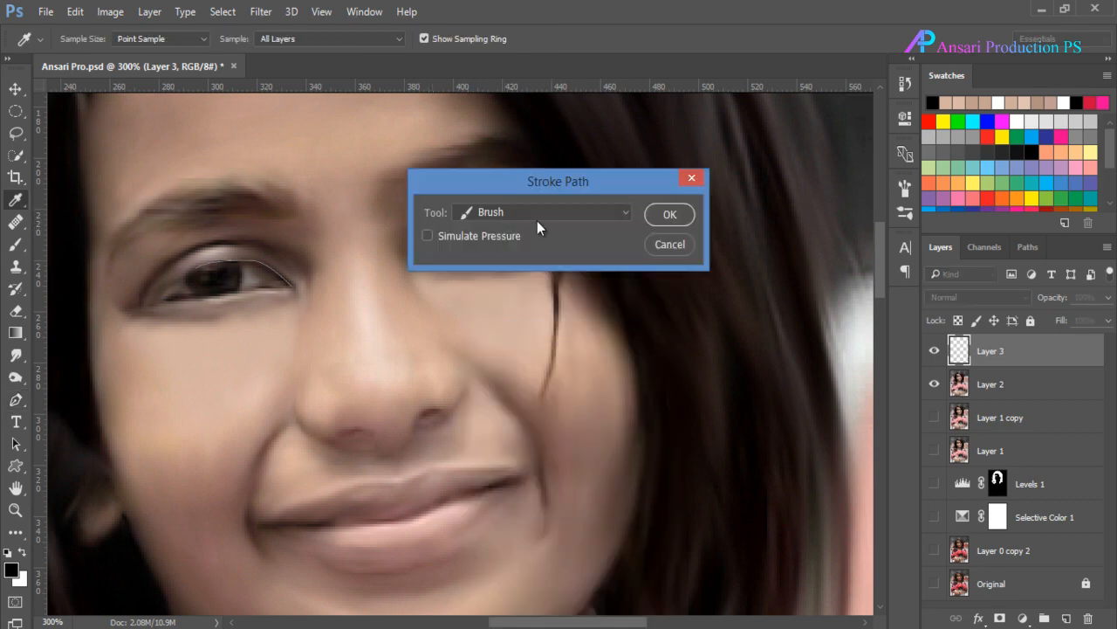
left_click(668, 215)
left_click(1043, 252)
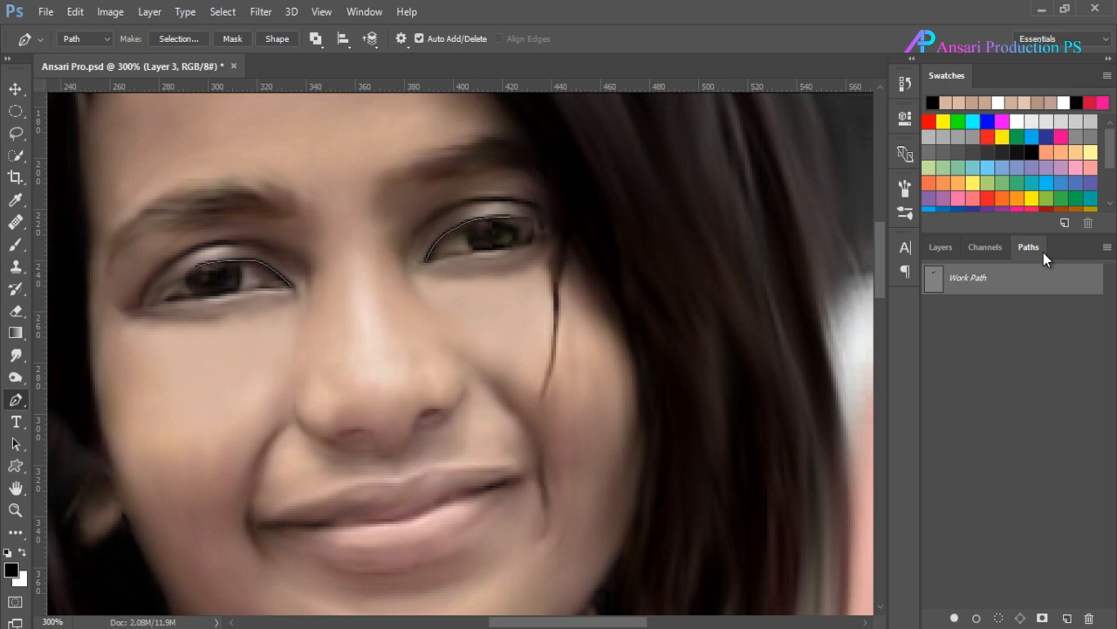
left_click(1042, 357)
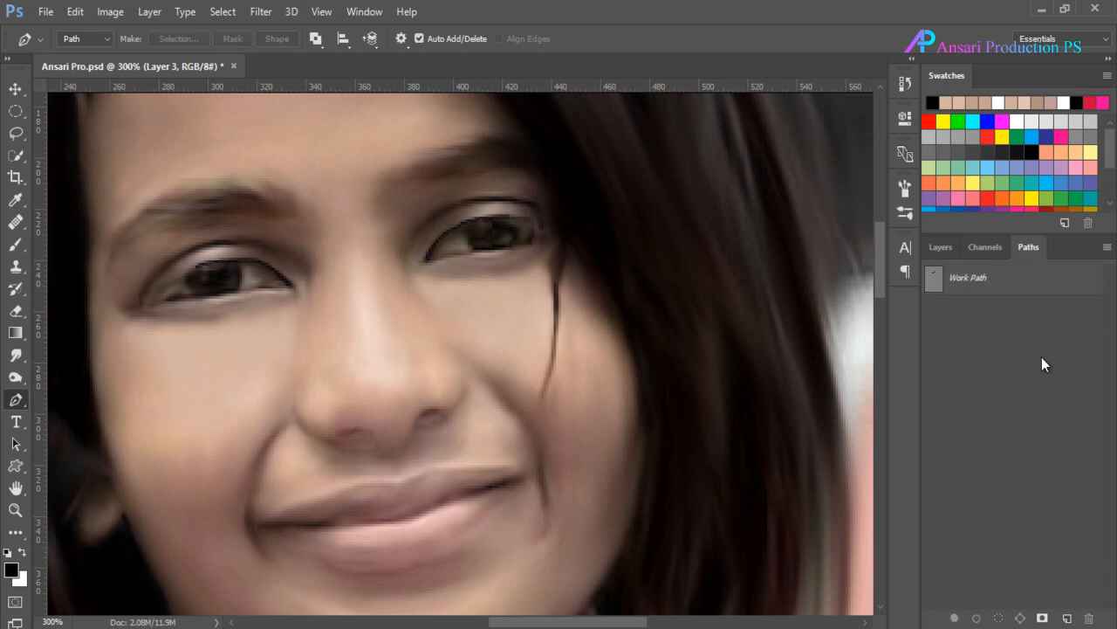
left_click(943, 247)
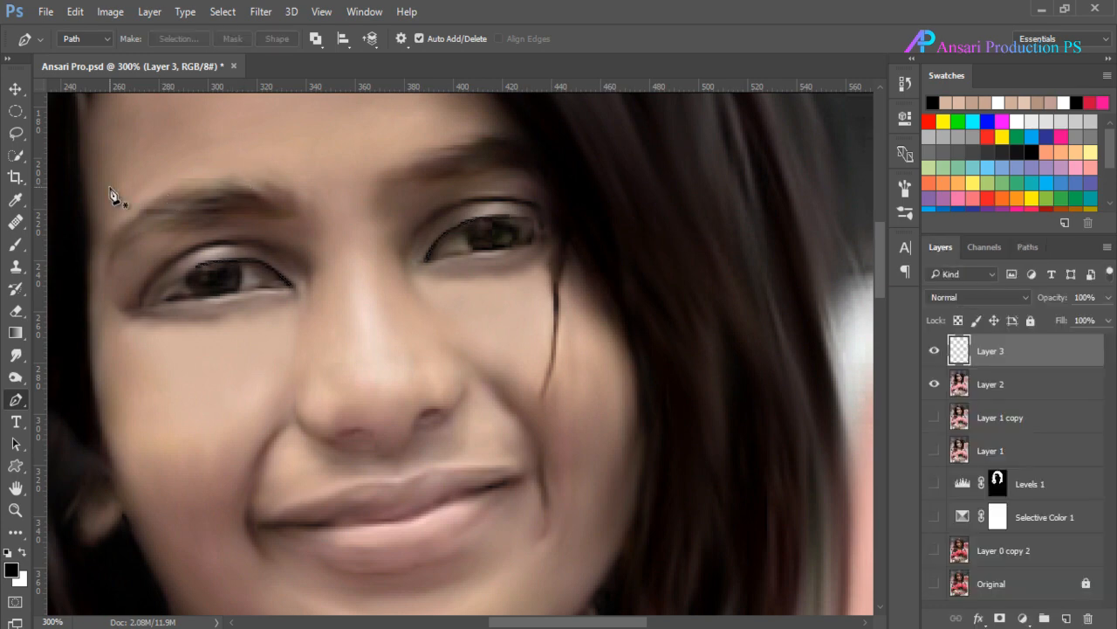
Step: Add a new layer above Layer 3 and draw open Pen paths along the lower lash lines of both eyes
key("ctrl+shift+alt+n")
left_click(256, 290)
left_click(159, 301)
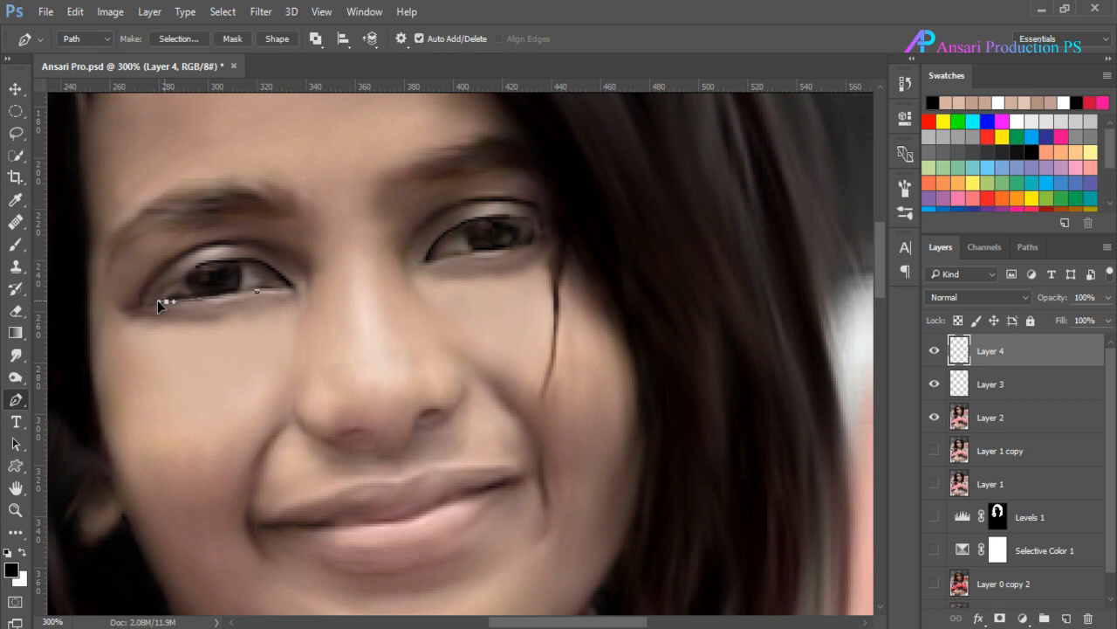
left_click(225, 345, "ctrl")
left_click(531, 243)
left_click_drag(441, 257, 420, 258)
left_click(547, 311, "ctrl")
Step: Stroke the lower lash line paths on Layer 4 with the Brush and deselect the Work Path
right_click(535, 309)
left_click(591, 332)
left_click(667, 205)
left_click(1027, 247)
left_click(1013, 384)
left_click(940, 247)
Step: Soften the lower lash lines on Layer 4 with a Gaussian Blur under 1 px and switch to the Eraser
left_click(1016, 388, "ctrl")
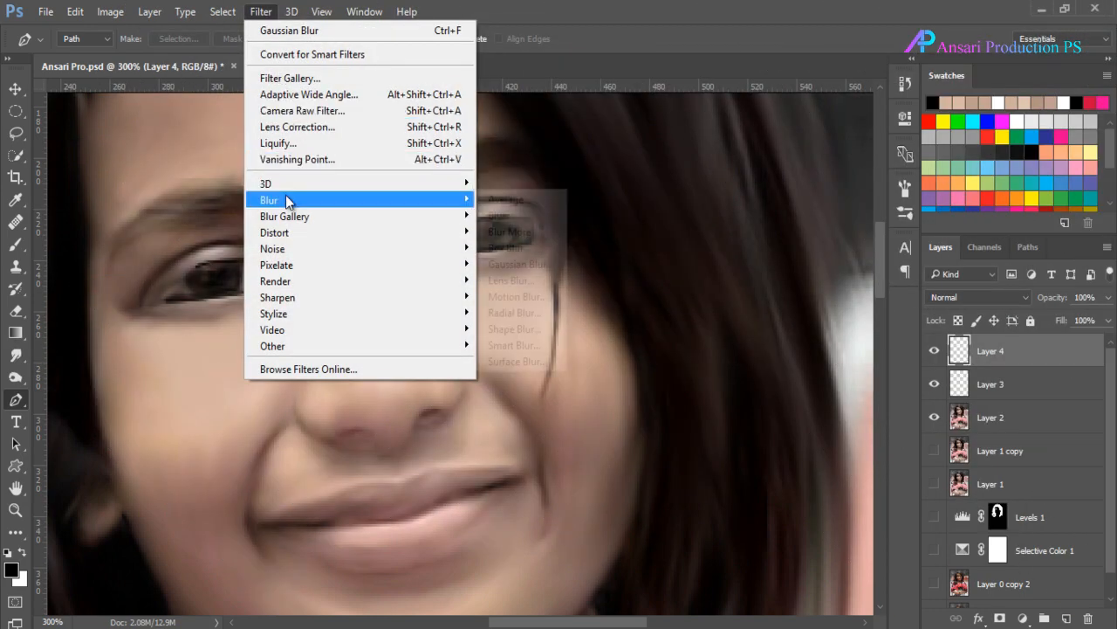
mouse_move(287, 200)
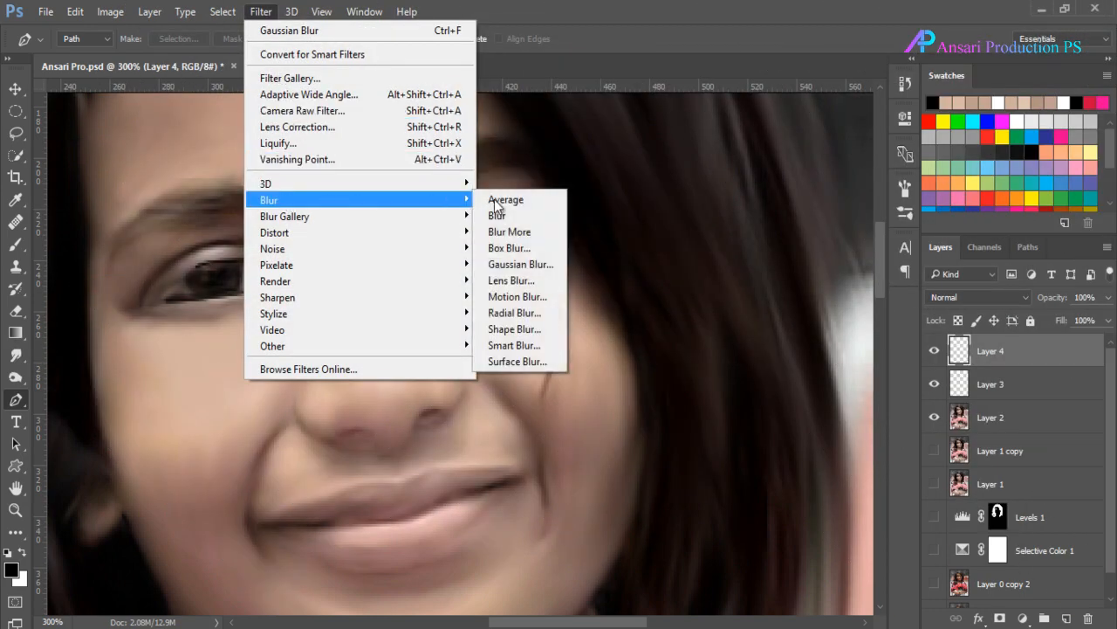
left_click(517, 264)
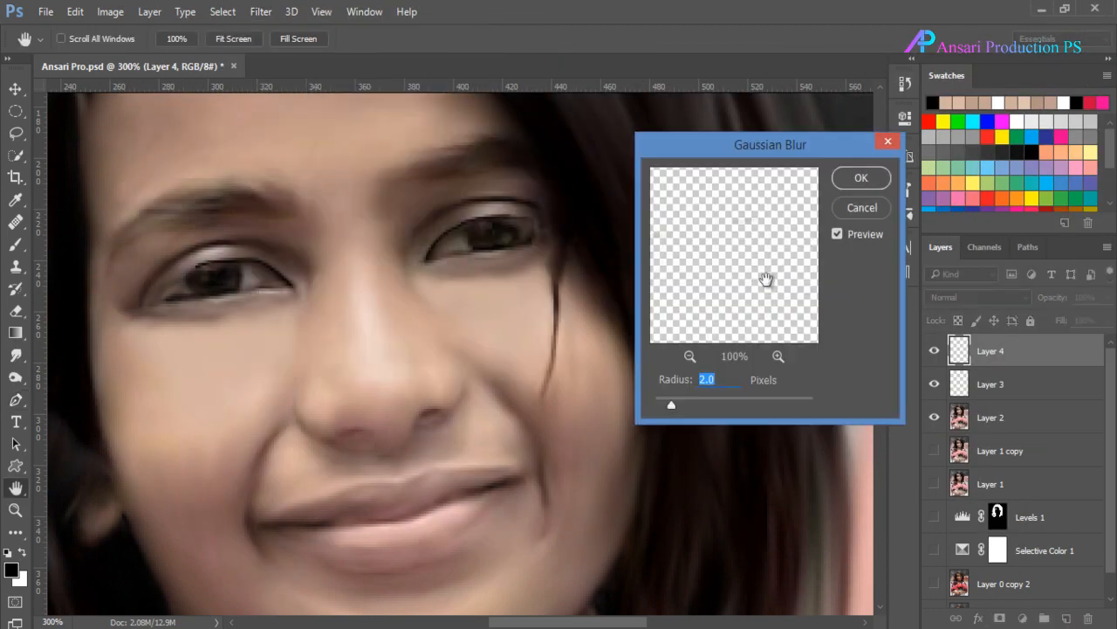
left_click_drag(646, 409, 647, 409)
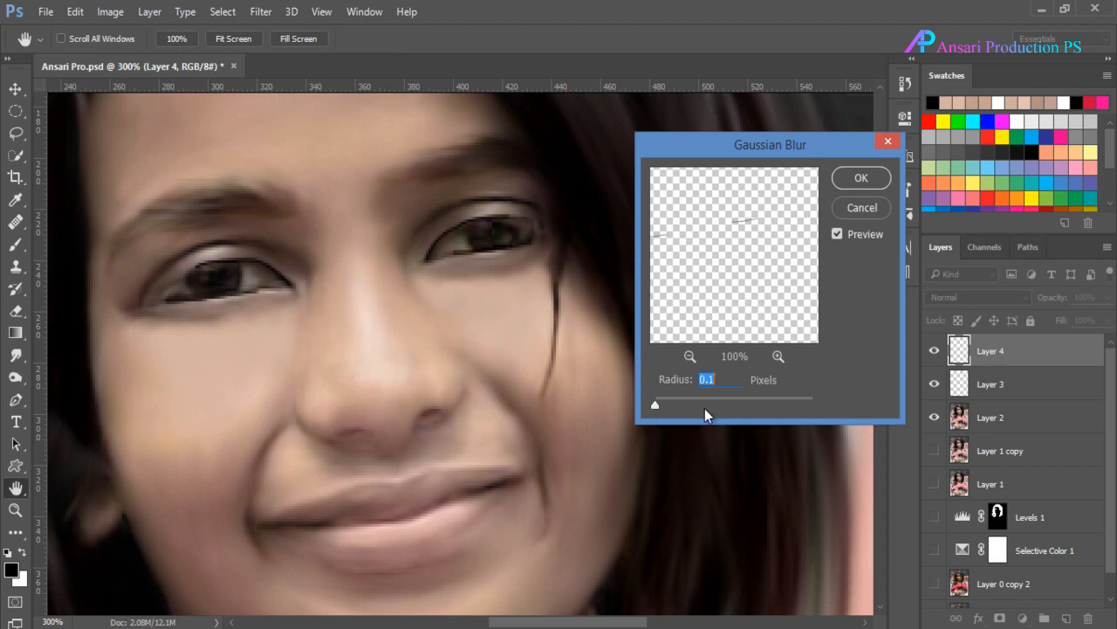
key("Up")
key("Up")
key("Up")
key("Up")
key("Up")
key("Up")
key("Down")
key("Down")
key("Return")
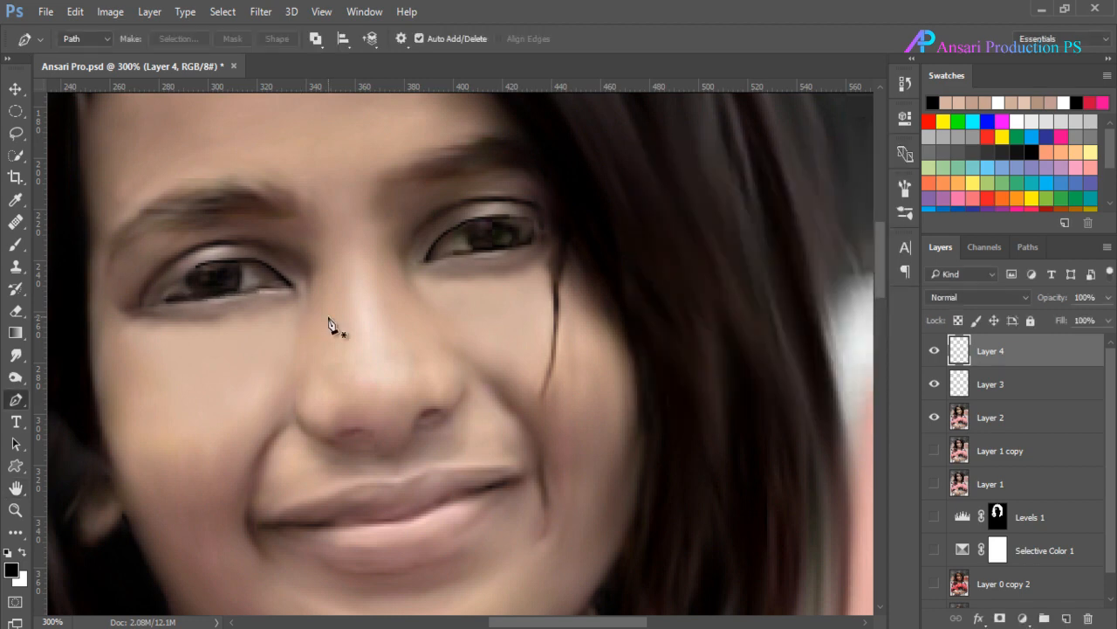
key("e")
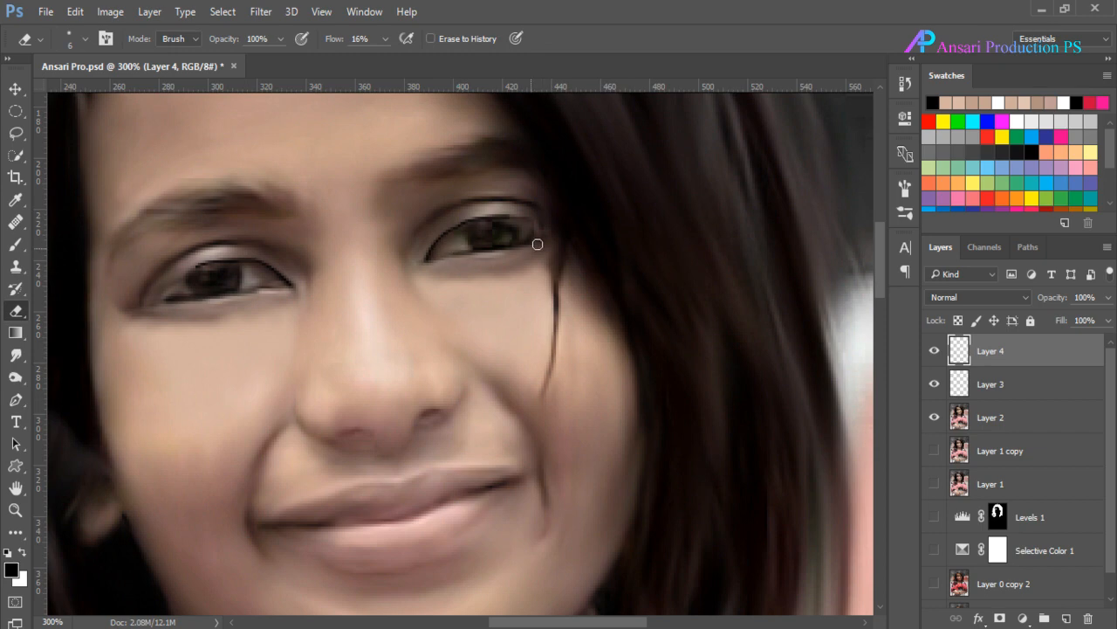
Step: Apply a Gaussian Blur with a 0.5 px radius to the upper lash lines on Layer 3
left_click(1004, 384)
left_click(261, 11)
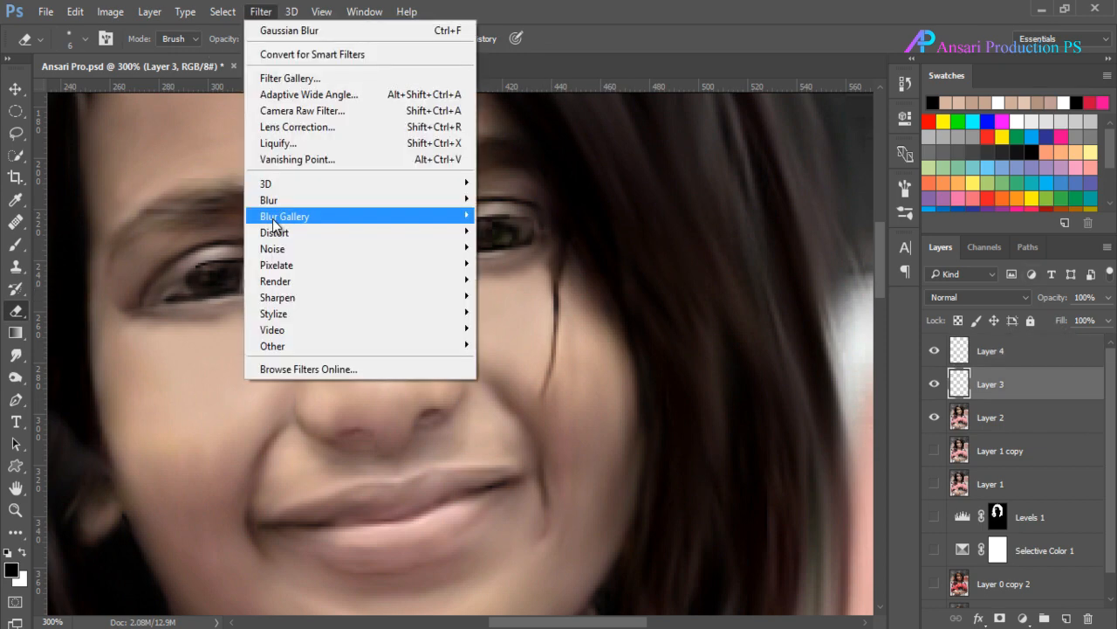
left_click(524, 270)
key("Down")
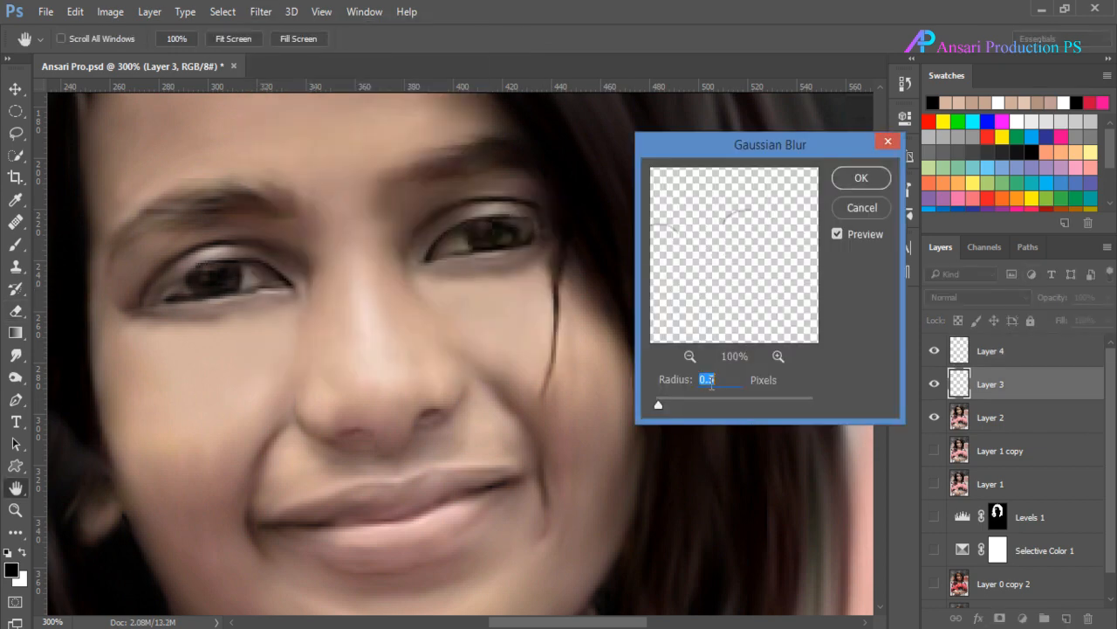
key("Return")
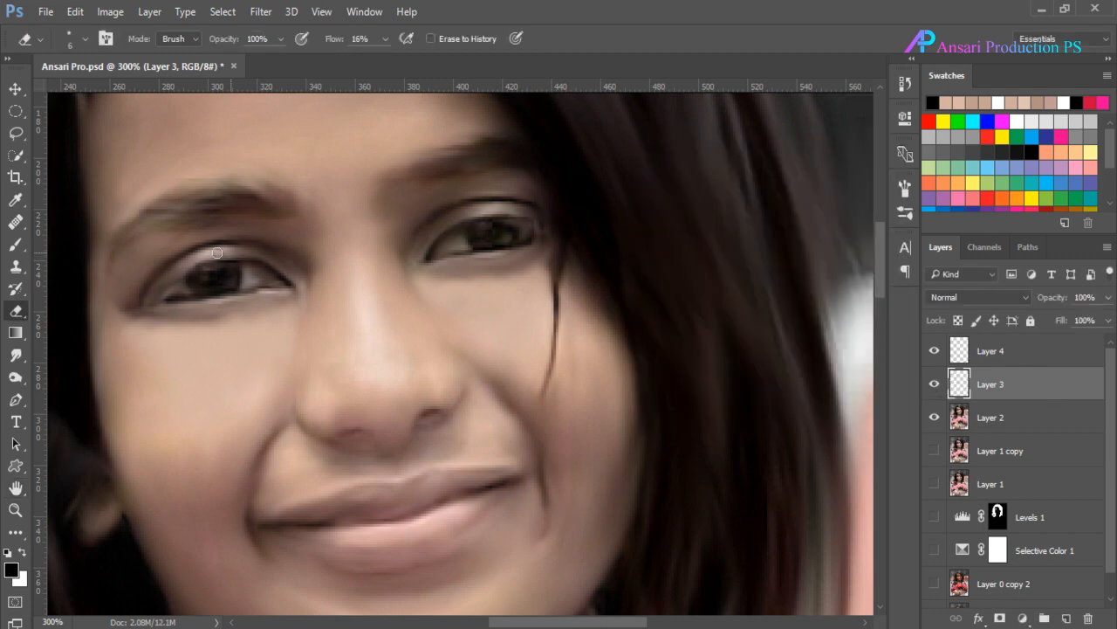
Step: Touch up the lash lines on Layer 3 and Layer 4 with the Smudge tool and the Eraser
left_click(15, 354)
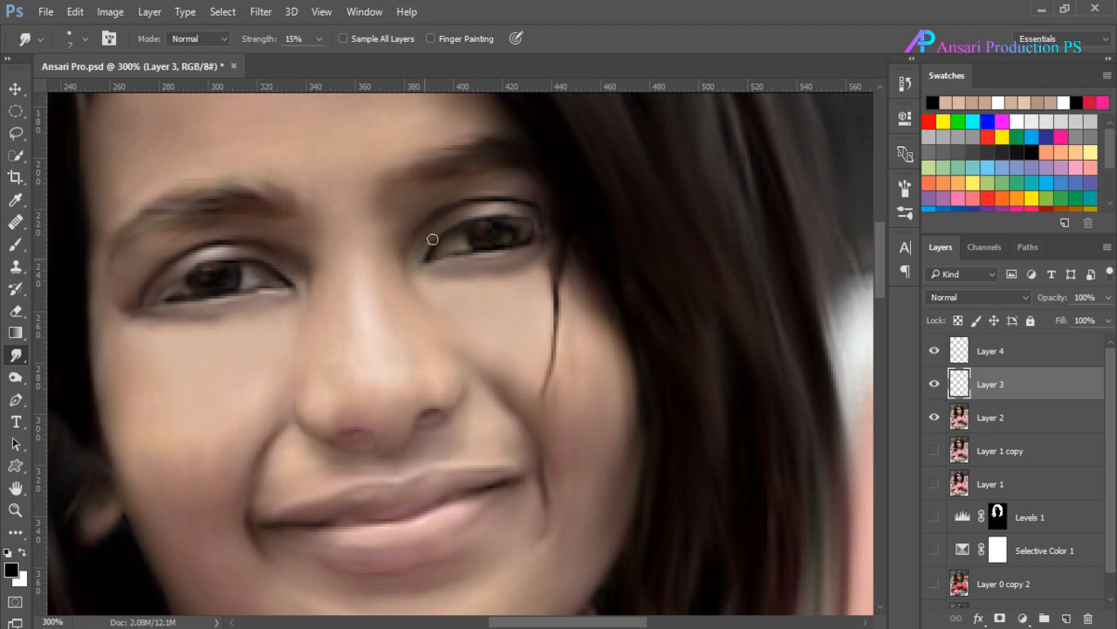
key("alt+bracketright")
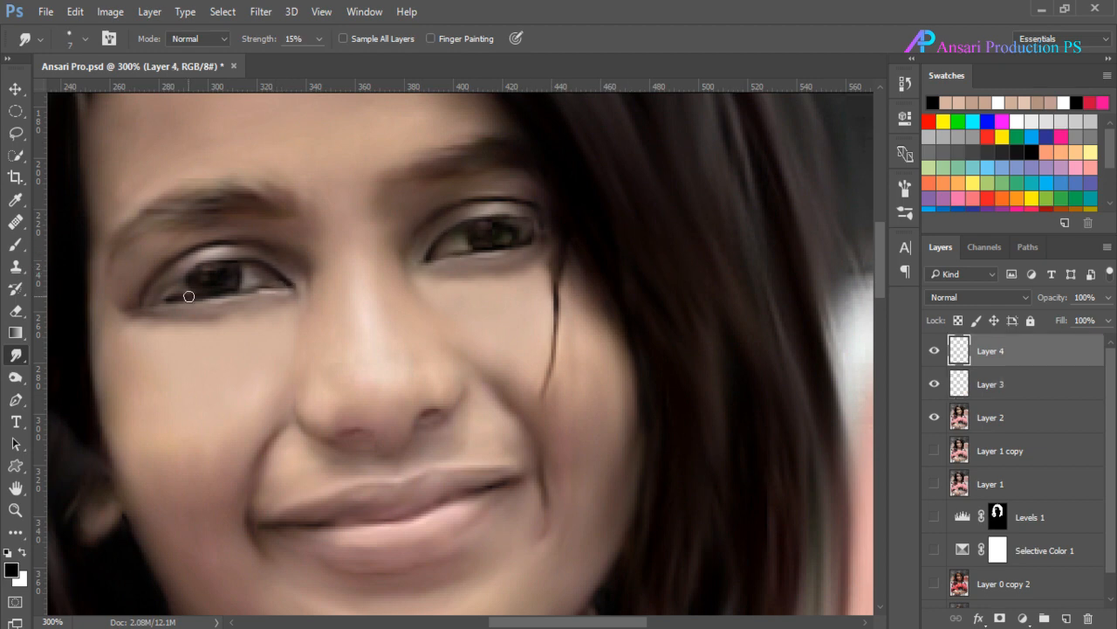
left_click(16, 310)
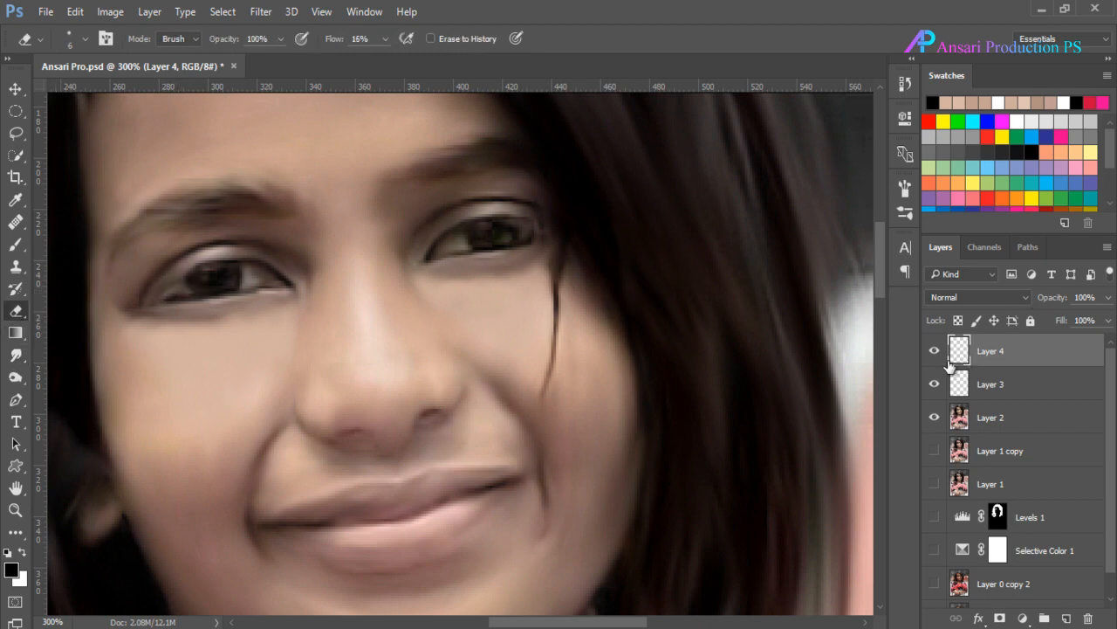
Step: Group Layer 3 and Layer 4 into a new group named "eye liner"
key("ctrl+minus")
key("ctrl+minus")
key("ctrl+minus")
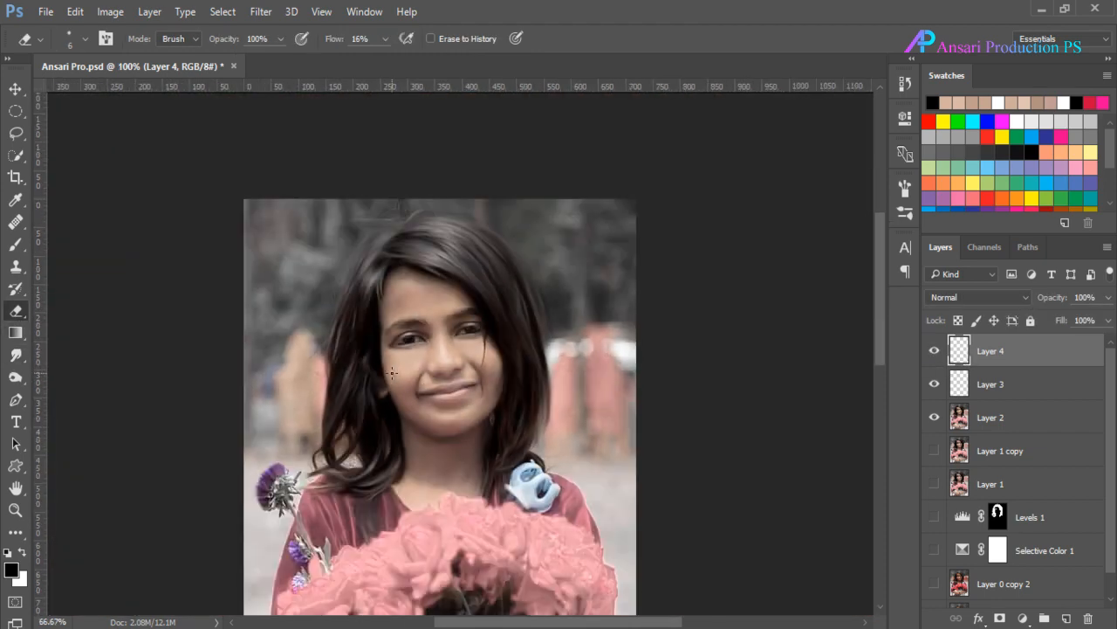
key("ctrl+plus")
left_click(1036, 384, "ctrl")
right_click(1021, 384)
left_click(735, 210)
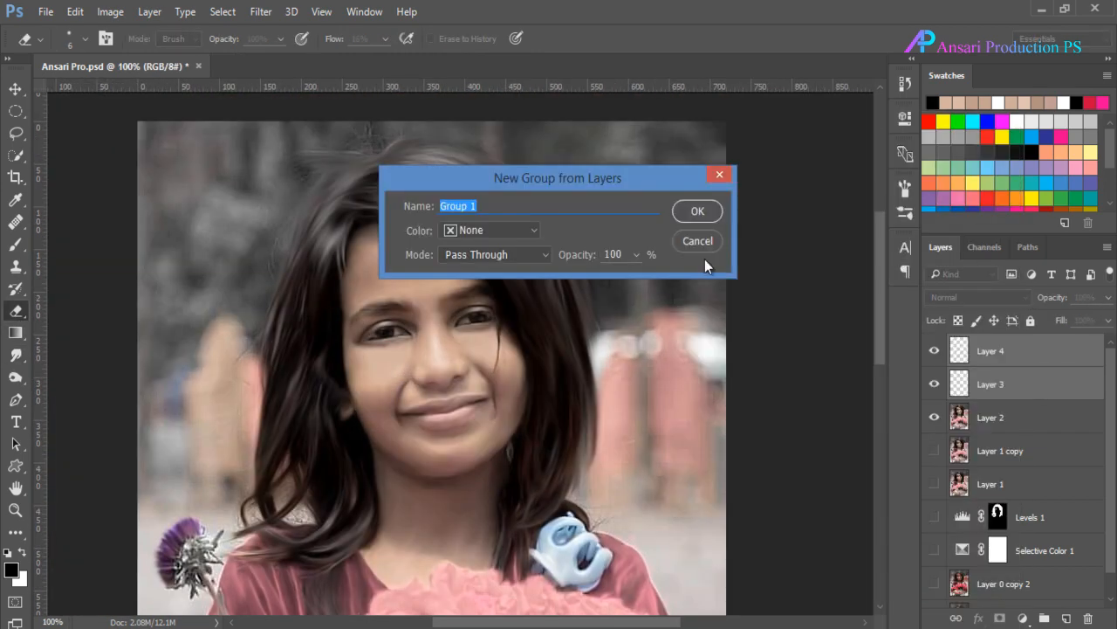
type("zzzzr")
key("Return")
Step: Keep the eye liner group in Normal blending mode, set its opacity to 50% and save the document
left_click(983, 297)
left_click(952, 322)
left_click(1109, 297)
left_click_drag(1107, 318, 1069, 322)
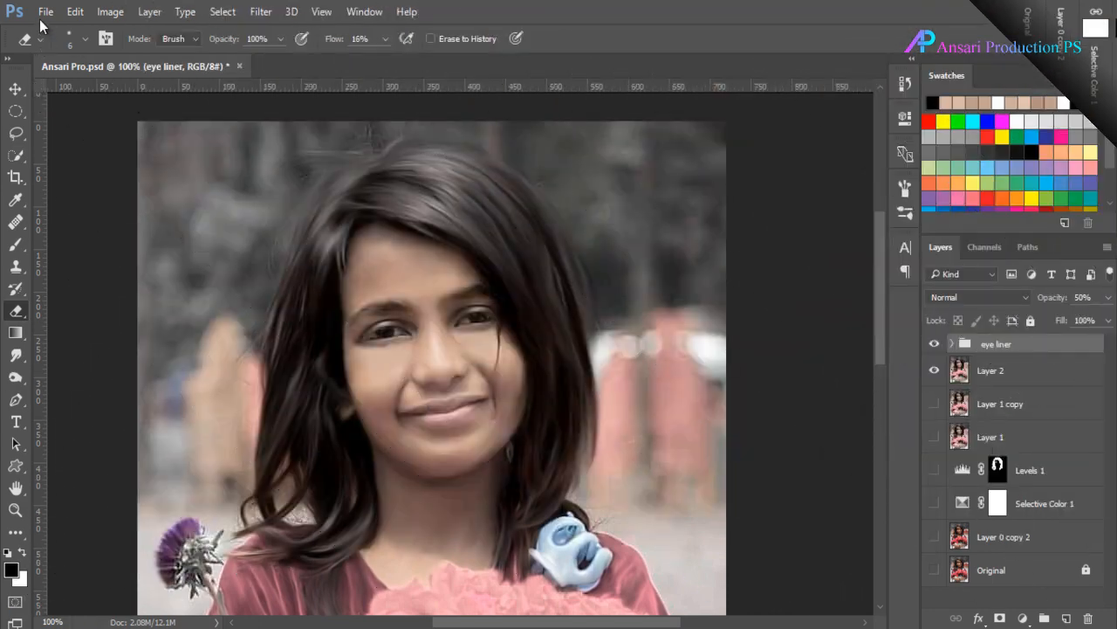
left_click(46, 11)
left_click(61, 182)
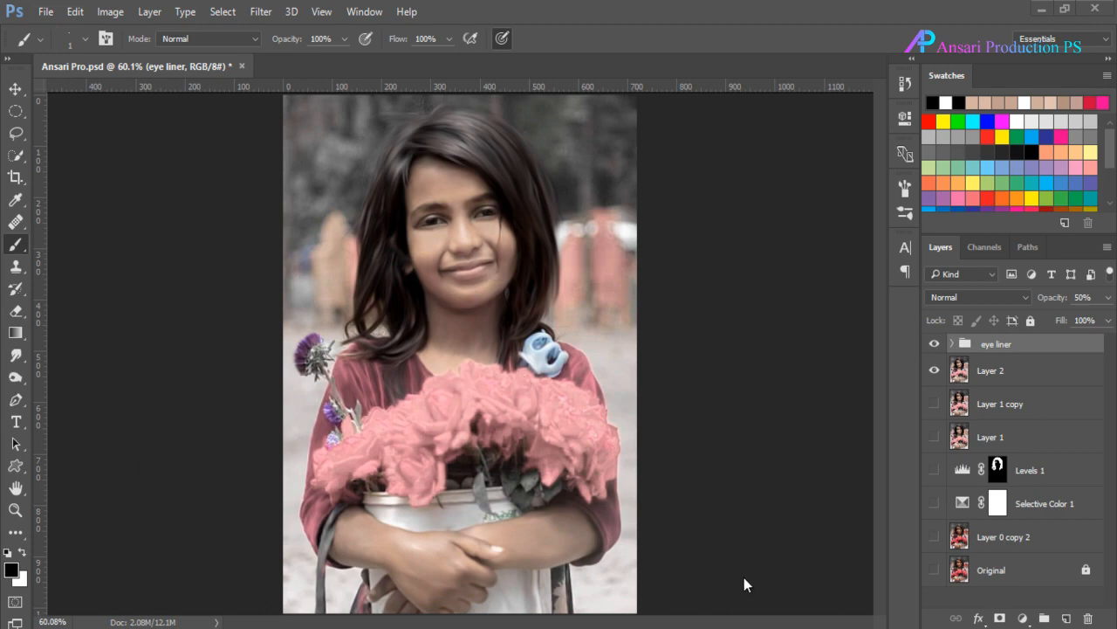
Step: Add a Curves adjustment layer above the eye liner group and raise the RGB curve's midtones to brighten the portrait
left_click(1023, 618)
left_click(991, 354)
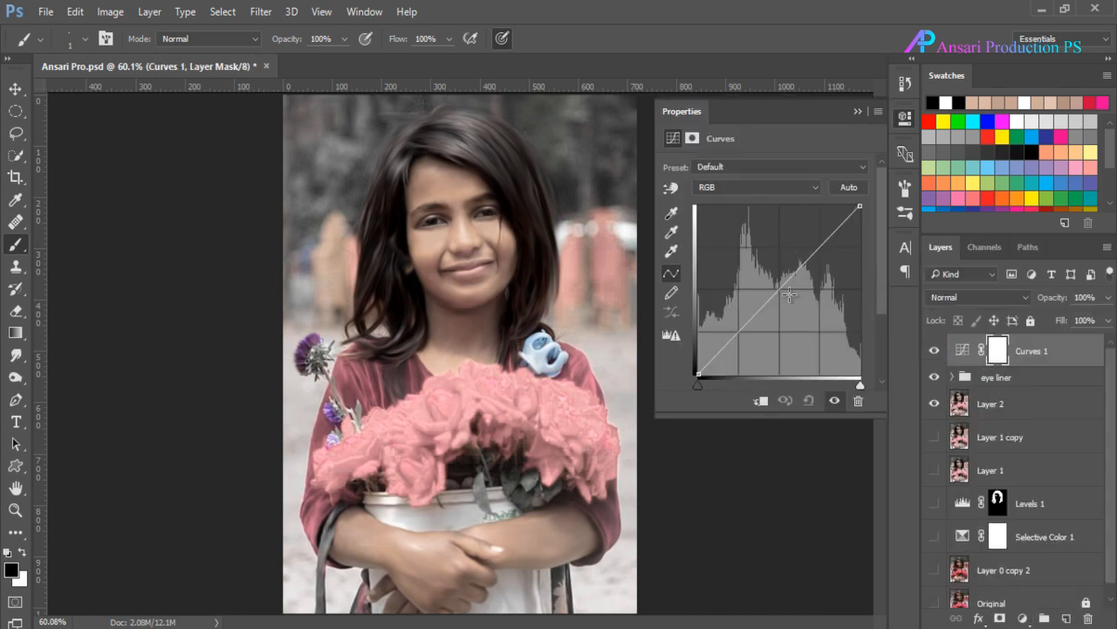
left_click_drag(779, 289, 772, 284)
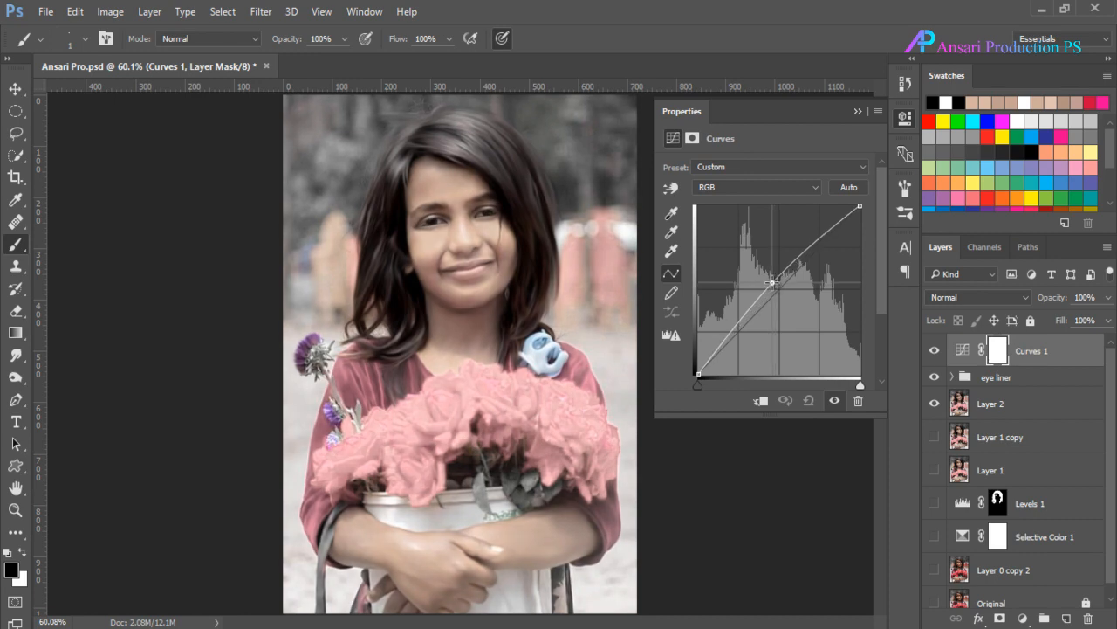
left_click_drag(773, 284, 764, 284)
left_click_drag(764, 286, 764, 290)
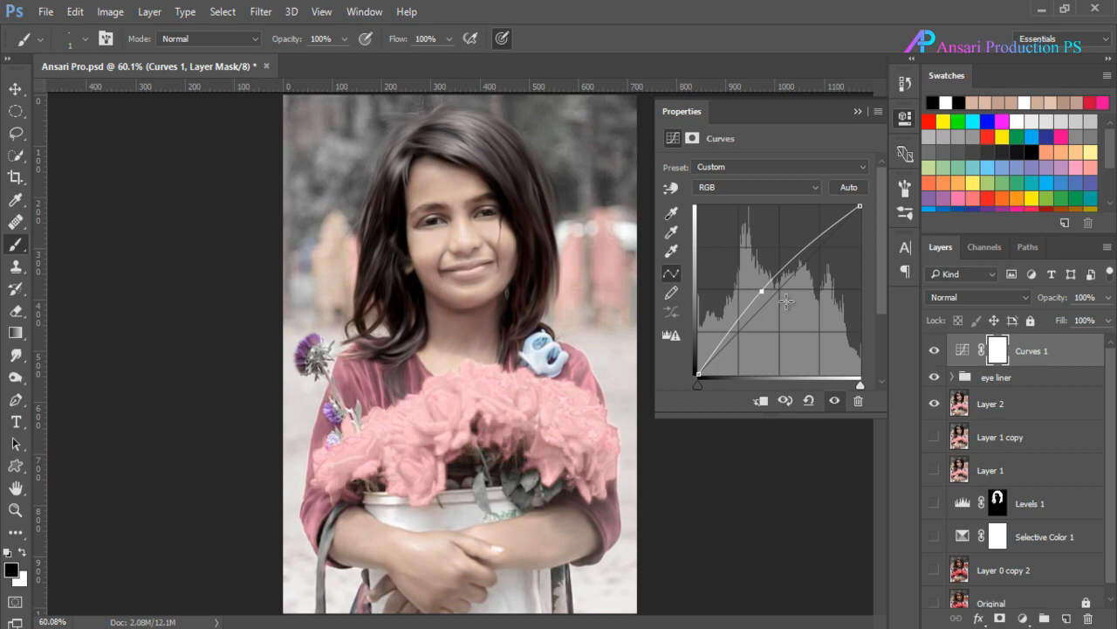
left_click_drag(763, 288, 771, 277)
left_click(857, 112)
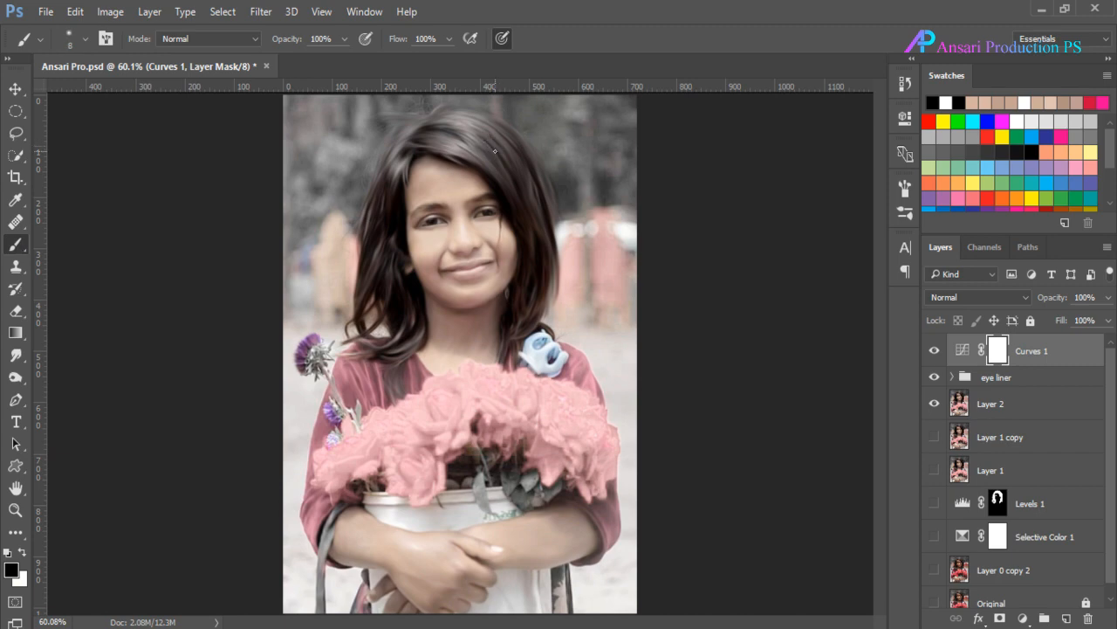
Step: Paint black on the Curves 1 mask at 100% flow over the crown and the hair beside the earring to remove the brightening
left_click_drag(483, 145, 471, 127)
left_click(448, 39)
left_click_drag(447, 62, 394, 68)
scroll(479, 159, "up", 3)
key("shift+0")
key("bracketleft")
key("bracketleft")
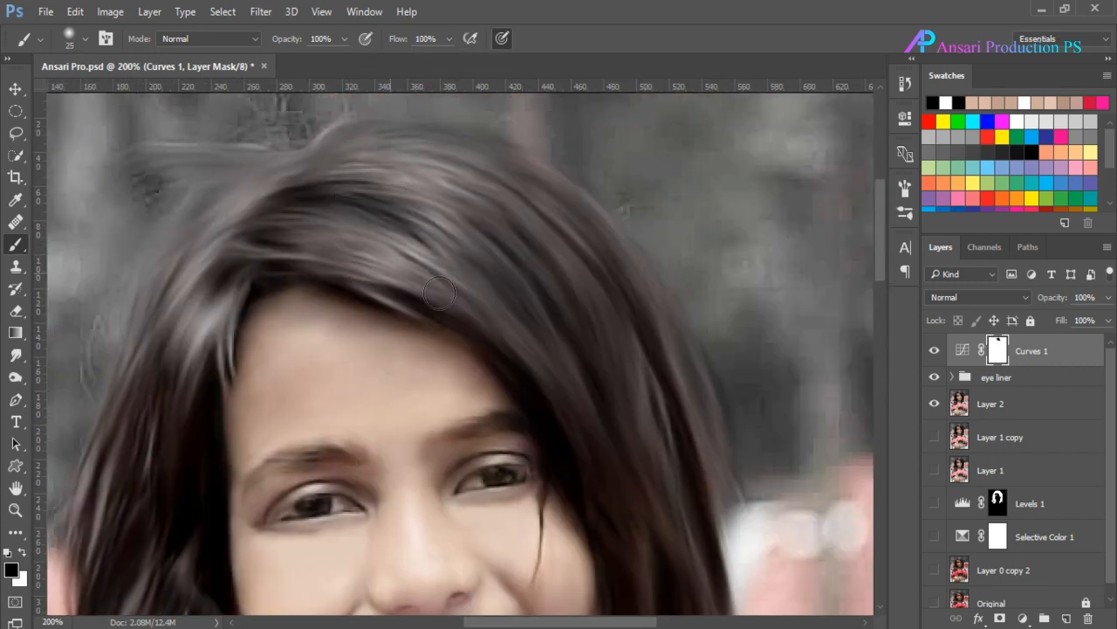
mouse_move(349, 261)
left_mouse_down()
mouse_move(201, 184)
mouse_move(92, 497)
mouse_move(204, 379)
mouse_move(527, 366)
mouse_move(678, 376)
mouse_move(431, 215)
mouse_move(690, 546)
left_mouse_up()
scroll(691, 546, "down", 5)
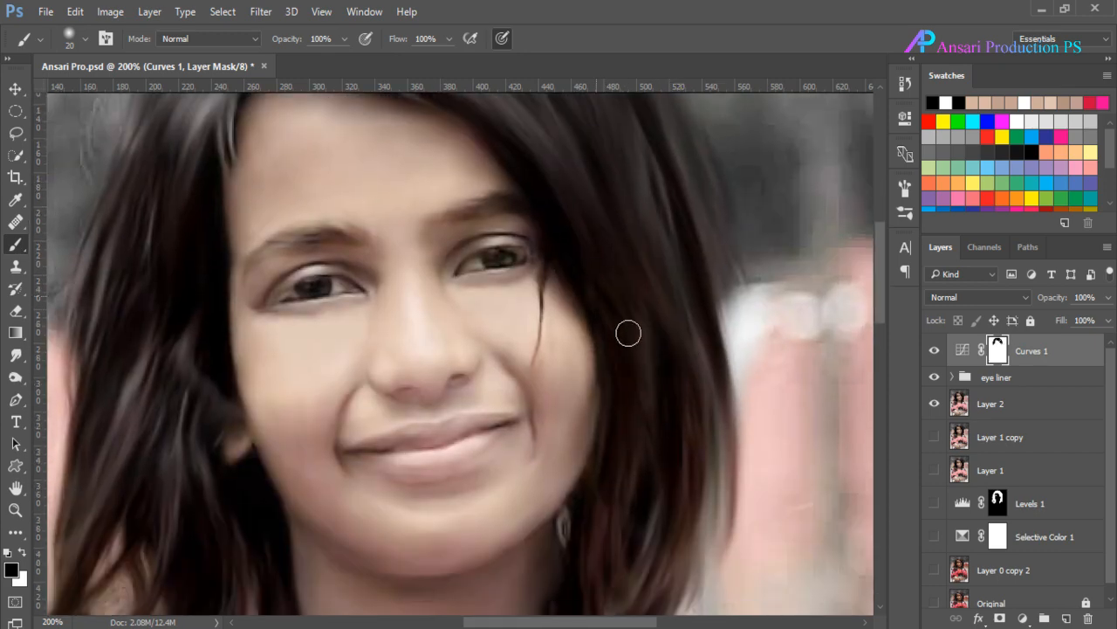
mouse_move(628, 332)
left_mouse_down()
mouse_move(721, 497)
mouse_move(722, 300)
mouse_move(632, 393)
mouse_move(617, 472)
left_mouse_up()
scroll(617, 472, "down", 3)
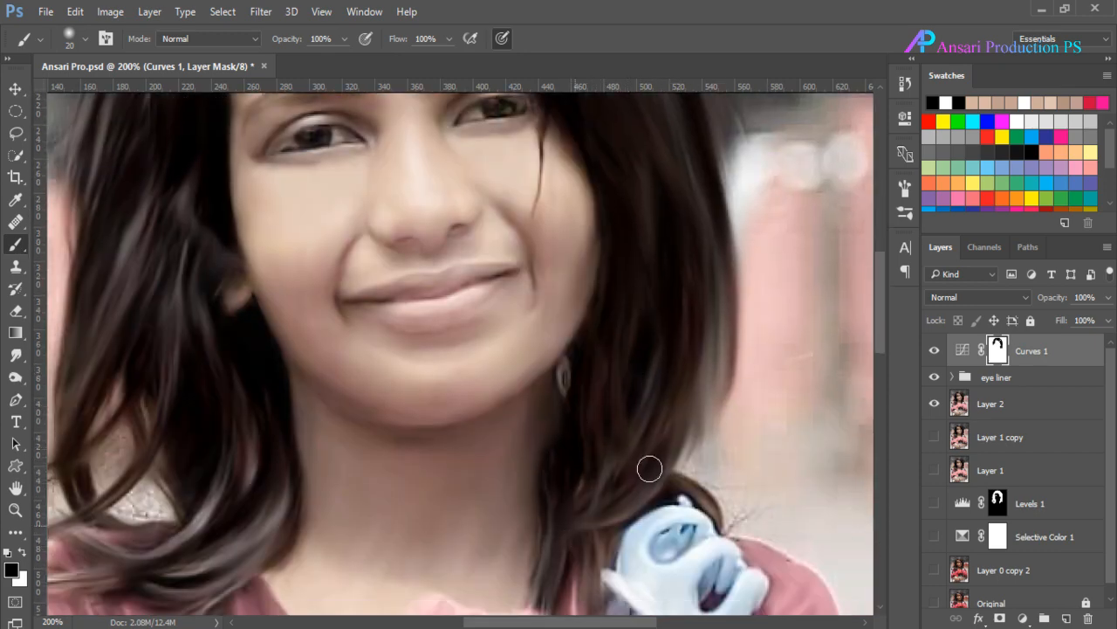
Step: Continue masking the Curves 1 brightening off the hair on the thistle flower's side, from the crown down to the shoulder
scroll(648, 466, "down", 3)
key("bracketleft")
key("bracketleft")
scroll(469, 312, "left", 3)
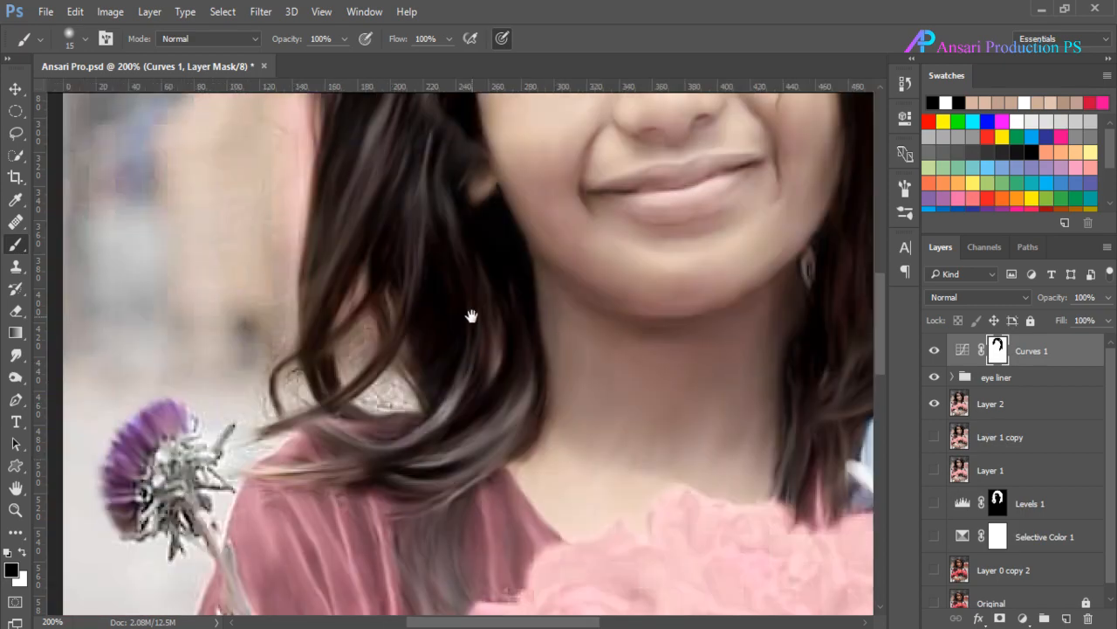
scroll(344, 282, "up", 5)
key("bracketright")
key("bracketright")
left_click_drag(434, 177, 437, 258)
left_click_drag(521, 157, 392, 175)
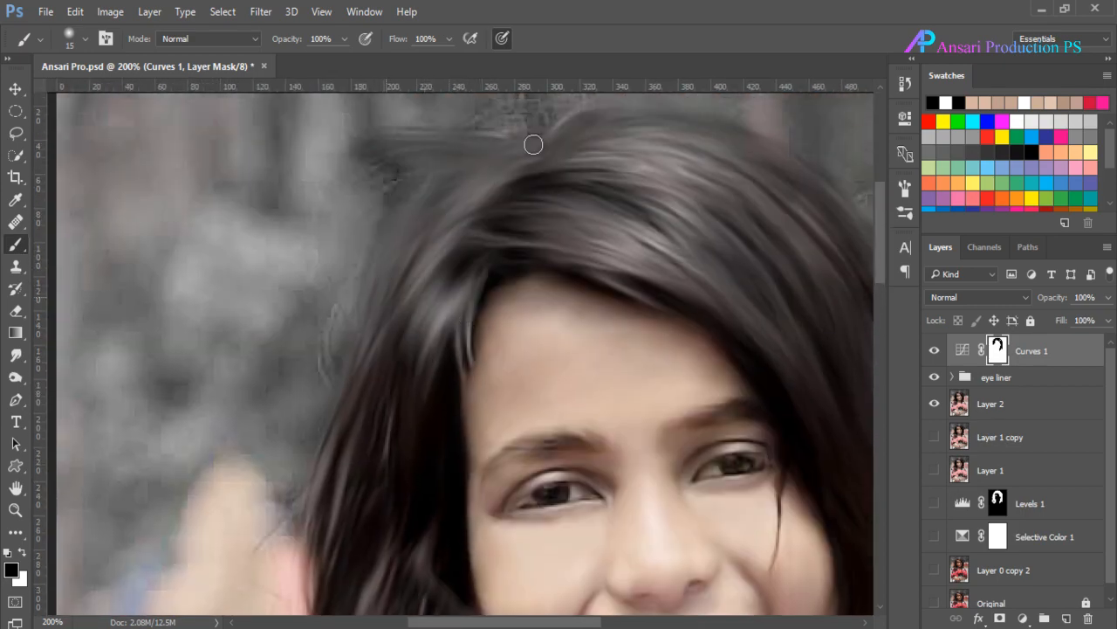
left_click_drag(419, 470, 414, 169)
mouse_move(429, 252)
left_mouse_down()
mouse_move(424, 318)
mouse_move(314, 204)
mouse_move(327, 294)
mouse_move(410, 368)
mouse_move(320, 219)
mouse_move(474, 421)
mouse_move(439, 559)
mouse_move(304, 523)
mouse_move(358, 544)
mouse_move(474, 553)
mouse_move(467, 531)
mouse_move(391, 554)
left_mouse_up()
scroll(357, 544, "down", 2)
scroll(392, 553, "down", 5)
mouse_move(469, 367)
left_mouse_down()
mouse_move(426, 431)
mouse_move(481, 320)
left_mouse_up()
left_click_drag(458, 404, 470, 401)
Step: Mask the Curves 1 brightening off the line between the lips and the loose hair strand with a small brush
left_click_drag(884, 372, 884, 303)
key("bracketleft")
key("bracketleft")
key("bracketleft")
key("bracketleft")
key("bracketleft")
key("bracketleft")
key("bracketleft")
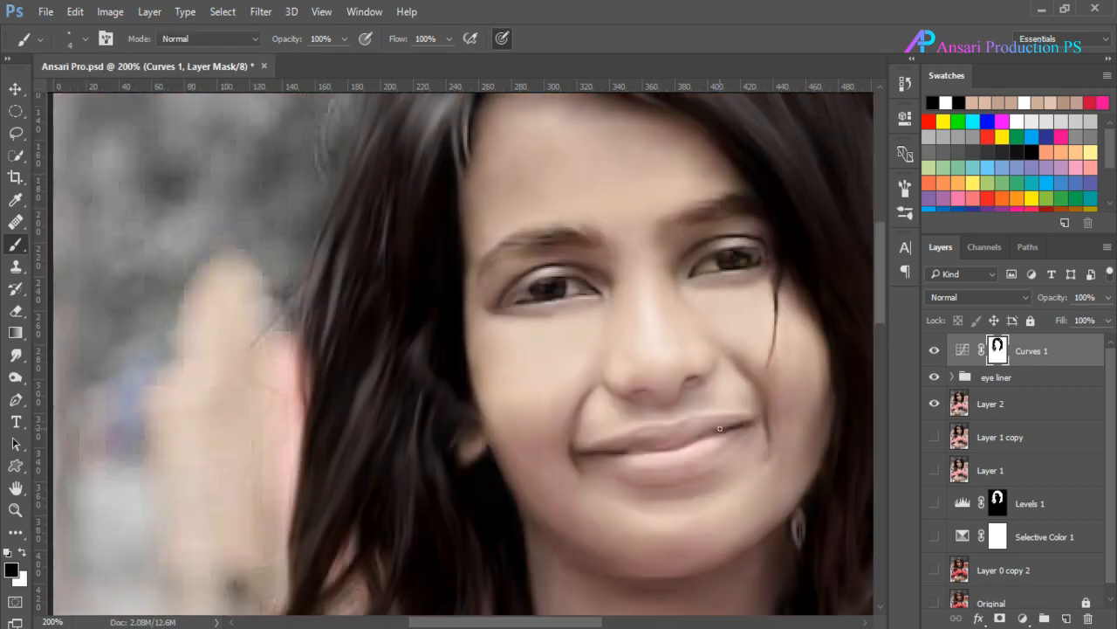
left_click_drag(745, 424, 585, 452)
left_click_drag(777, 276, 775, 340)
Step: Mask the Curves 1 brightening off both eyes and eyebrows, and switch the brush to white at a larger size
key("bracketleft")
key("bracketleft")
mouse_move(692, 275)
left_mouse_down()
mouse_move(766, 257)
mouse_move(768, 241)
left_mouse_up()
key("super+x")
key("Escape")
key("ctrl+z")
left_click_drag(685, 258, 769, 240)
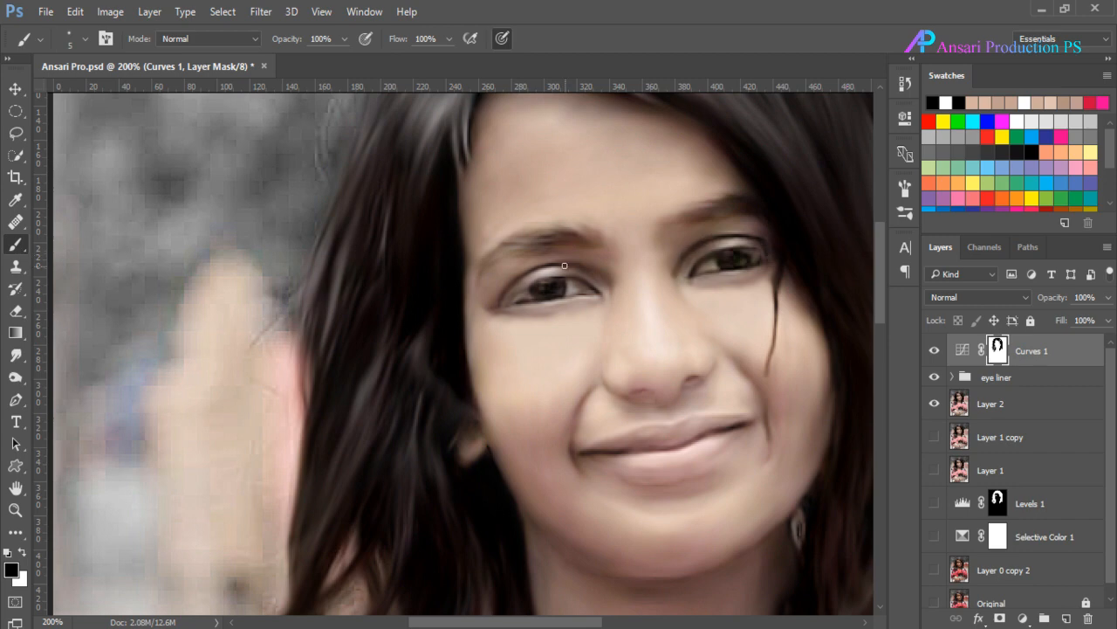
mouse_move(505, 297)
left_mouse_down()
mouse_move(581, 265)
mouse_move(597, 288)
mouse_move(572, 295)
left_mouse_up()
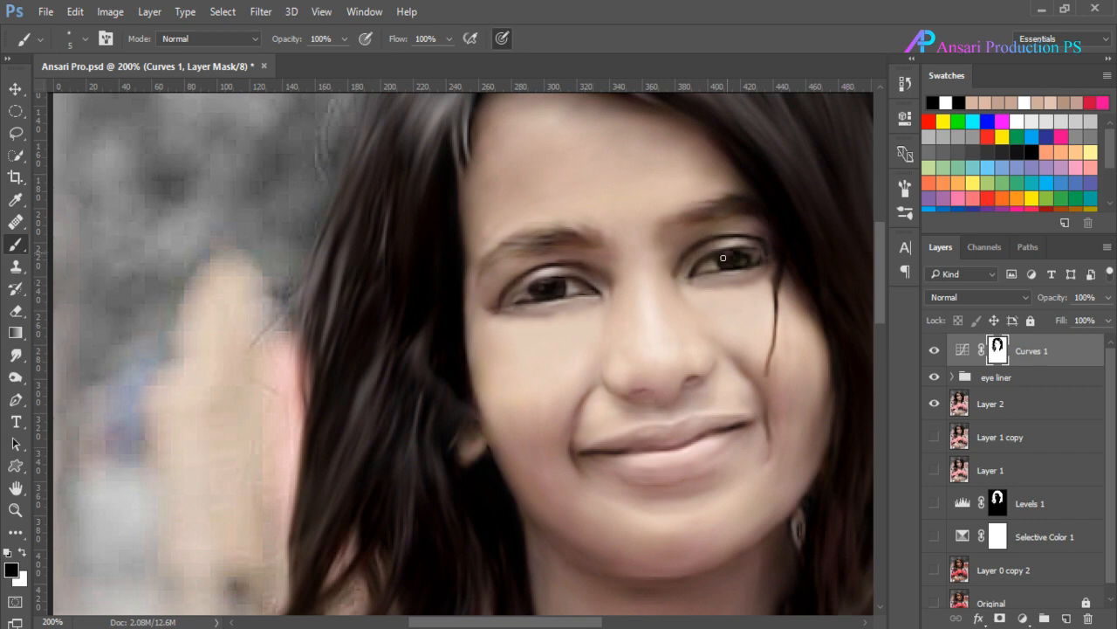
mouse_move(592, 240)
left_mouse_down()
mouse_move(488, 265)
mouse_move(508, 242)
left_mouse_up()
left_click_drag(695, 219, 742, 199)
key("x")
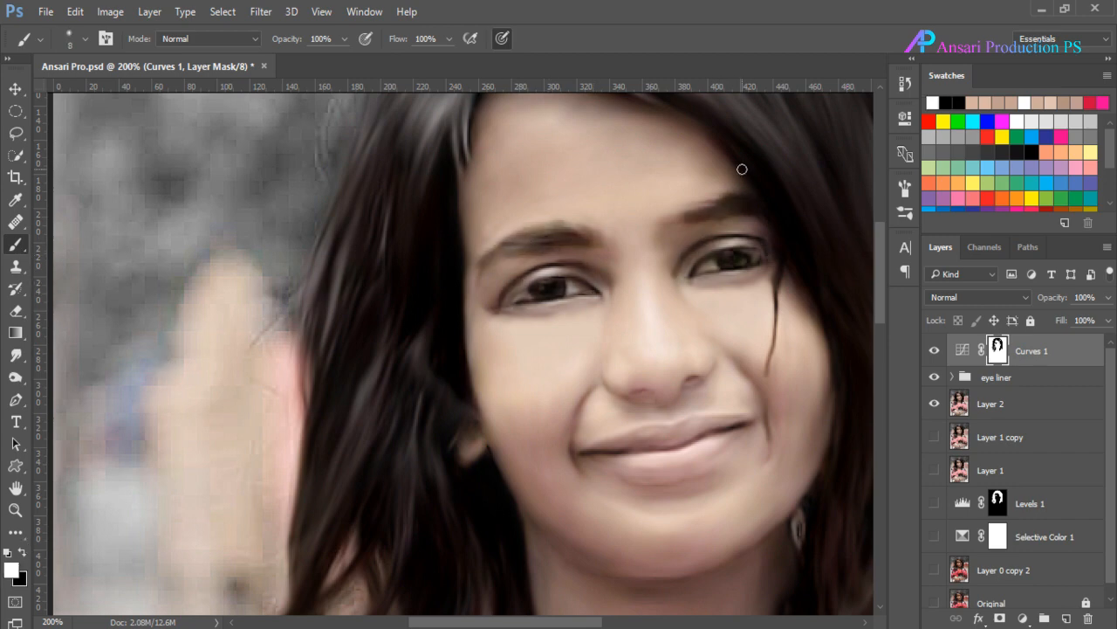
key("bracketright")
key("bracketright")
key("bracketright")
key("bracketright")
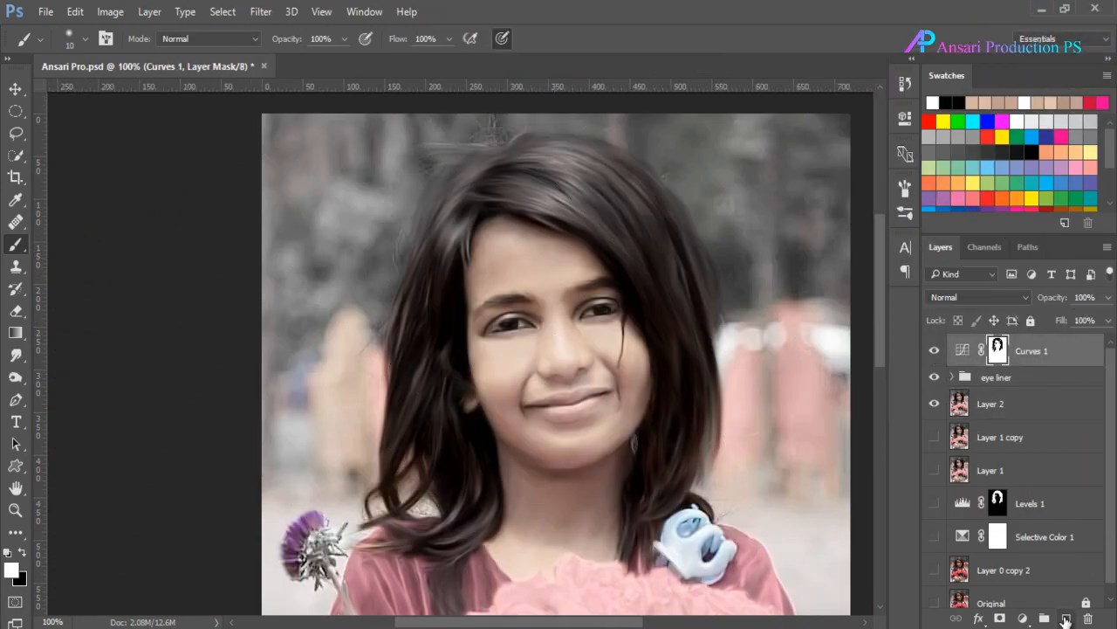
Step: Add a new layer above Curves 1 and draw a Pen path from the upper lip's centre around the mouth corner beneath the lower lip
left_click(1066, 618)
key("x")
left_click(15, 510)
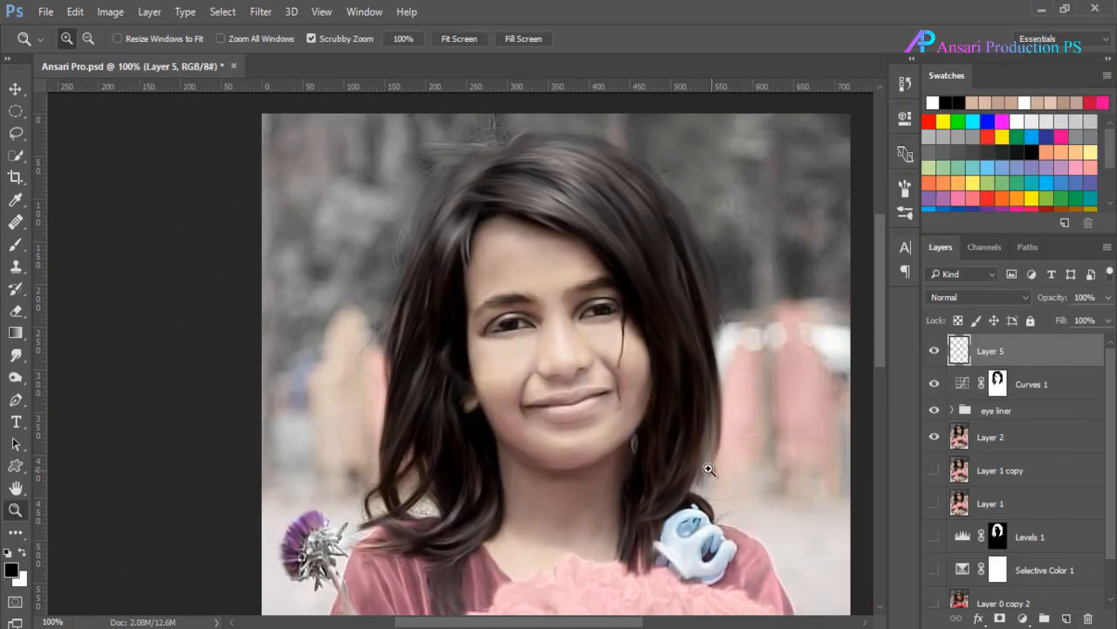
left_click(646, 443)
left_click(593, 419)
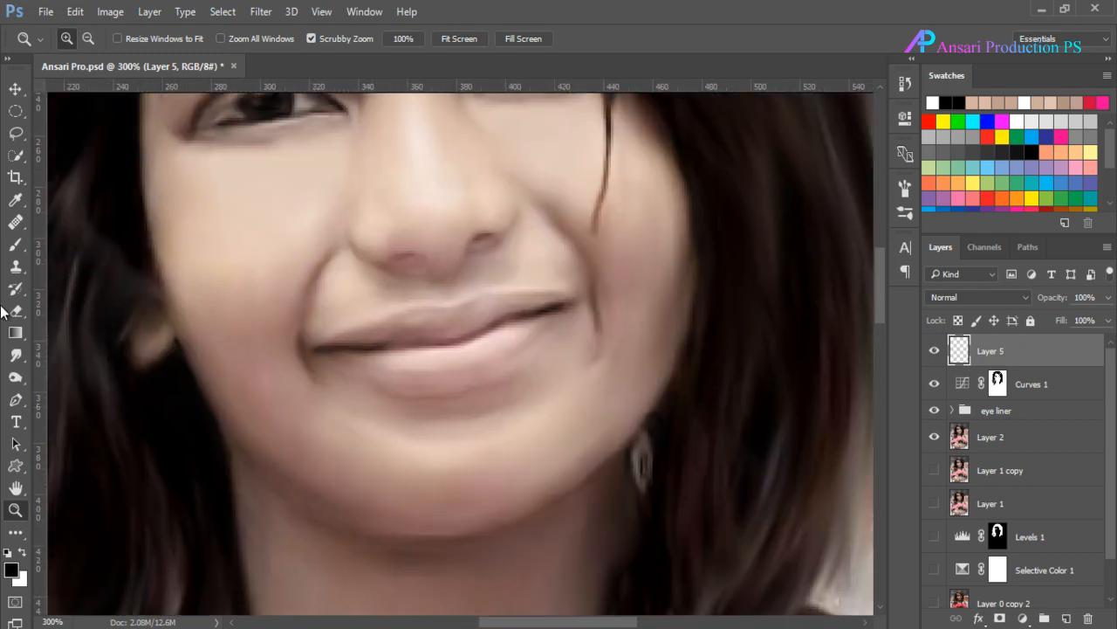
left_click(15, 399)
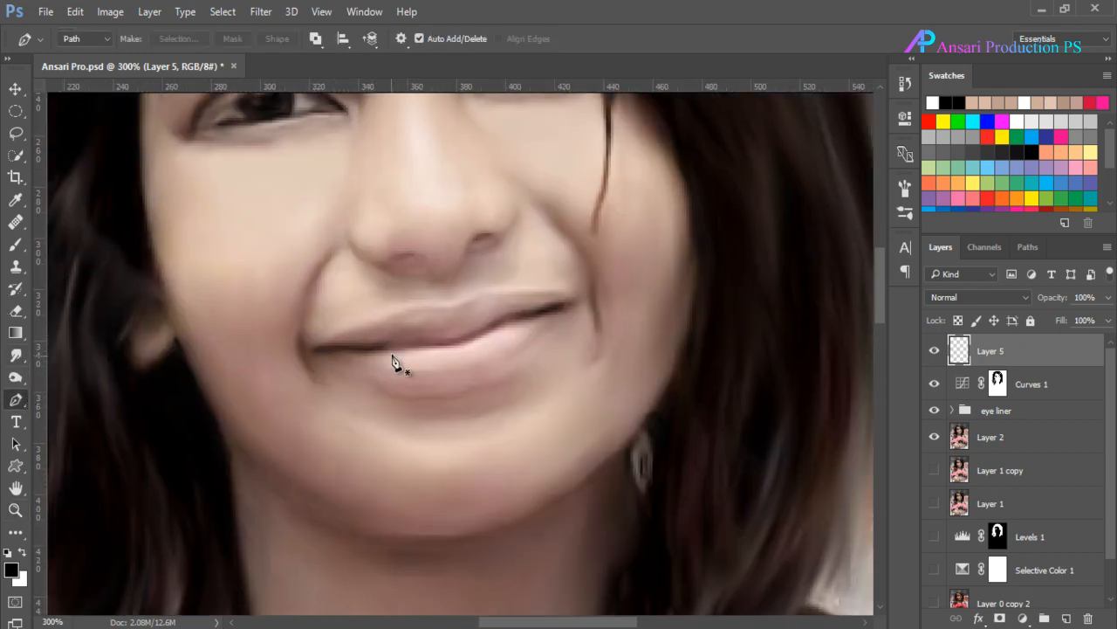
left_click(451, 310)
left_click_drag(356, 330, 353, 332)
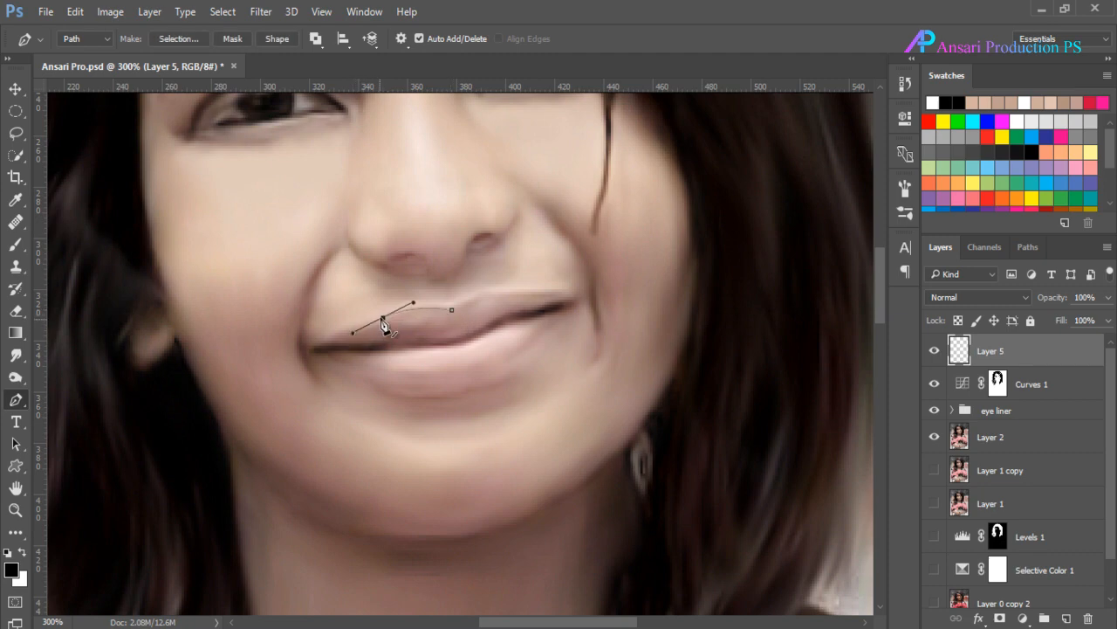
left_click(384, 319, "alt")
left_click_drag(387, 390, 389, 391)
left_click_drag(470, 391, 495, 384)
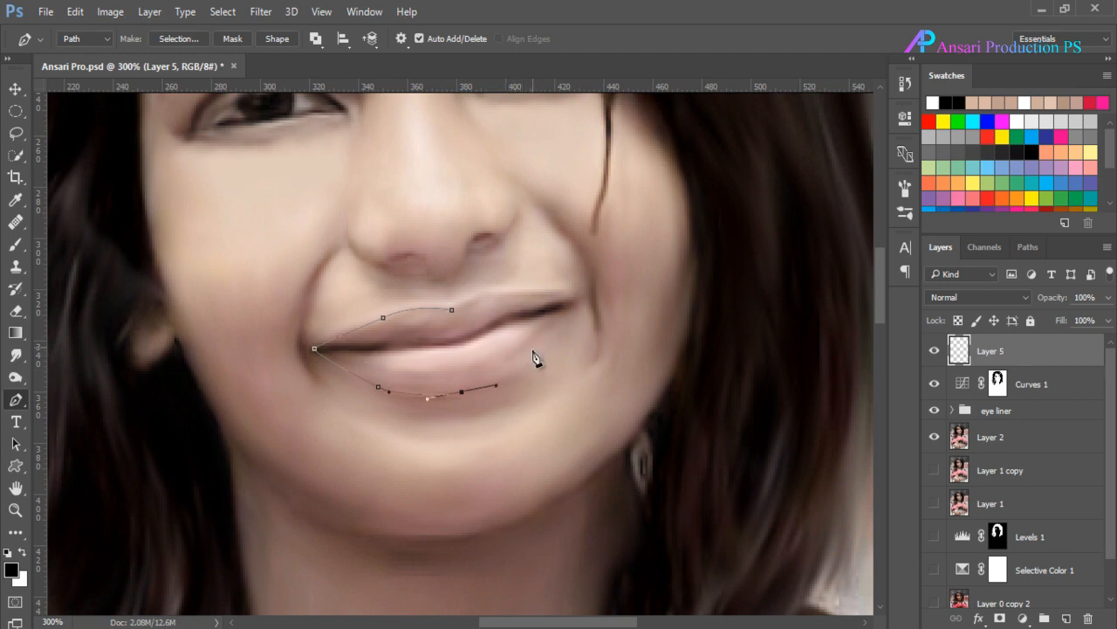
Step: Close the Pen path around the rest of the lips and convert it to a selection with a 0.5 px feather radius
left_click(462, 392, "alt")
left_click_drag(552, 325, 577, 299)
left_click(542, 291)
left_click(507, 291)
left_click_drag(472, 298, 469, 305)
left_click(451, 310)
right_click(465, 336)
left_click(550, 275)
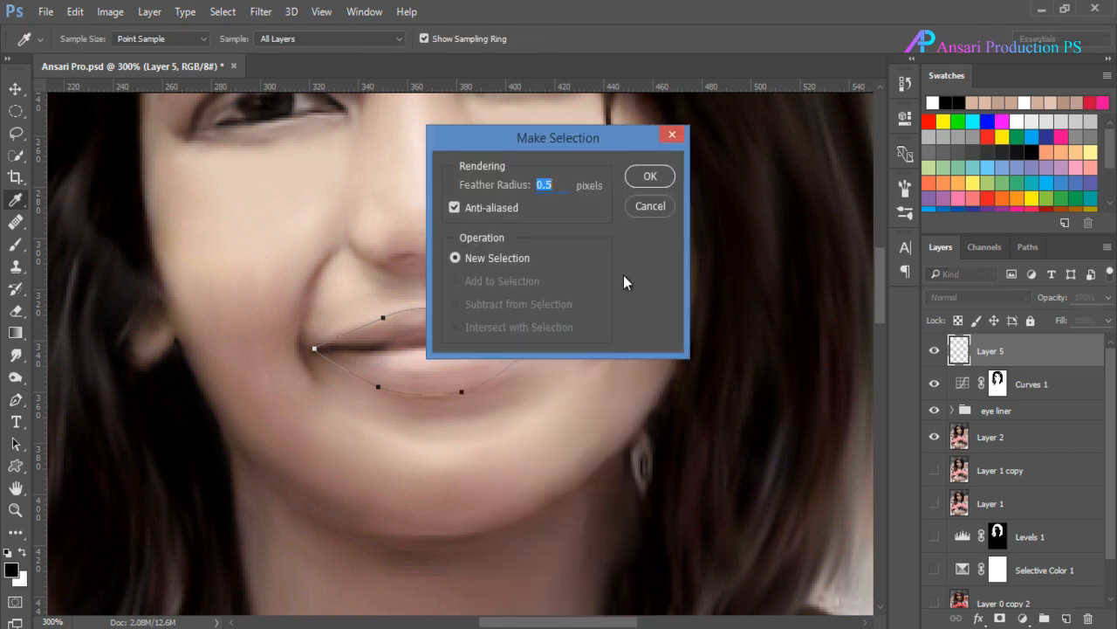
left_click(650, 176)
Step: Set the foreground colour to bright red, fill the lip selection on Layer 5 with it and deselect
left_click(12, 569)
left_click_drag(733, 175, 762, 142)
key("Return")
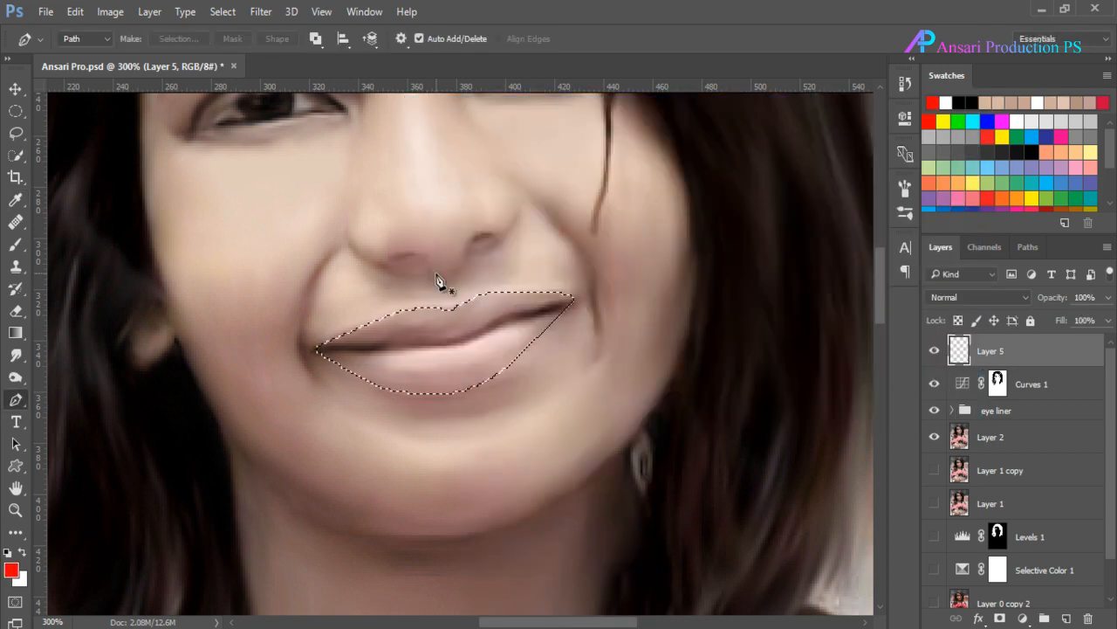
key("alt+BackSpace")
key("ctrl+d")
Step: Soften the red lip fill on Layer 5 with a Gaussian Blur
key("h")
left_click(260, 11)
mouse_move(275, 197)
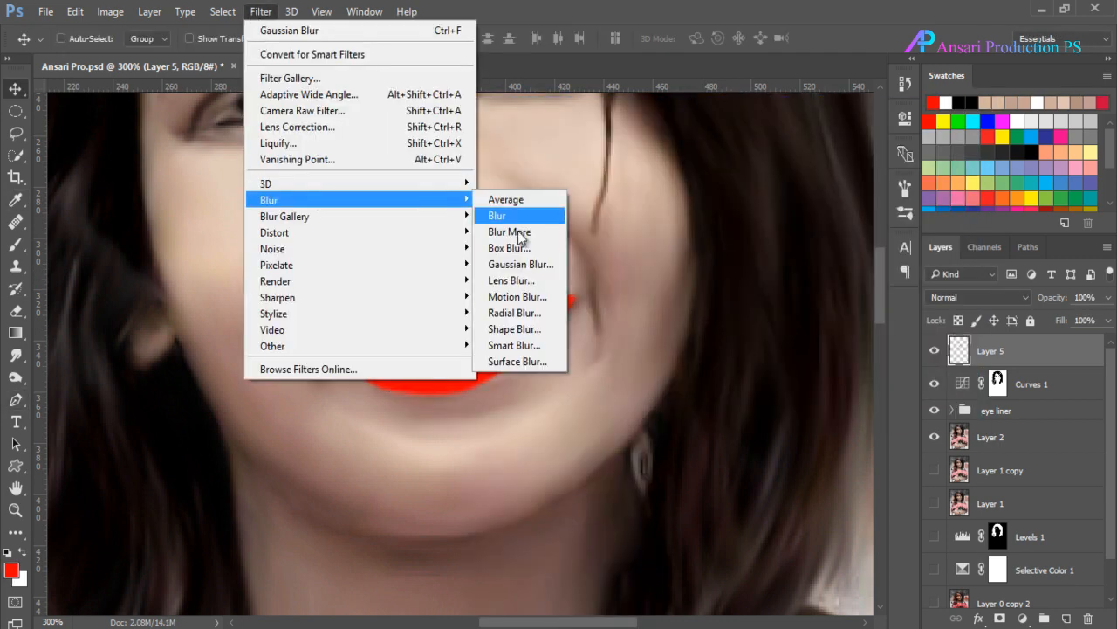
left_click(515, 274)
left_click(861, 178)
key("v")
Step: Try the Color blending mode on Layer 5 and settle on Multiply
left_click(978, 297)
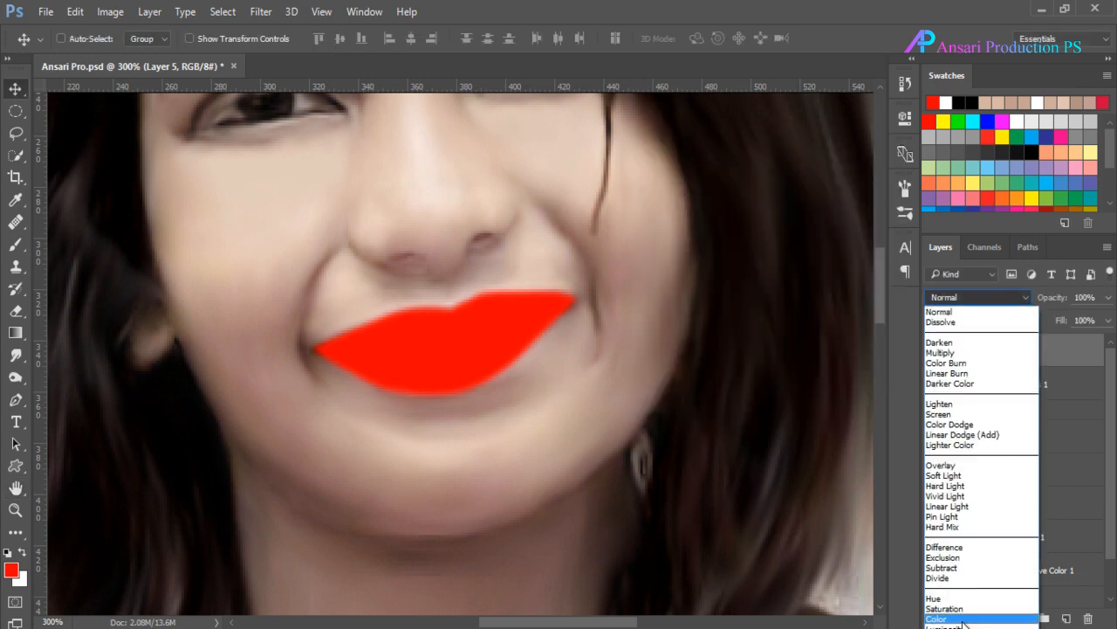
left_click(936, 618)
left_click(978, 297)
left_click(970, 353)
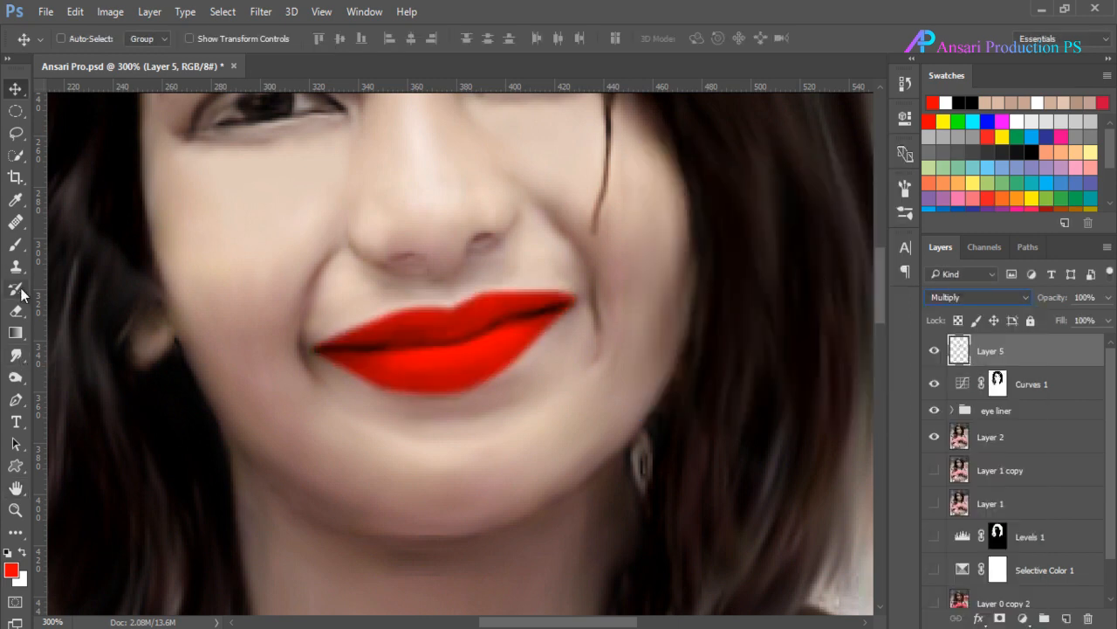
Step: Add a layer mask to Layer 5 and paint black at 24% Brush flow along the lower lip's edge
left_click(16, 244)
left_click(1002, 618)
key("x")
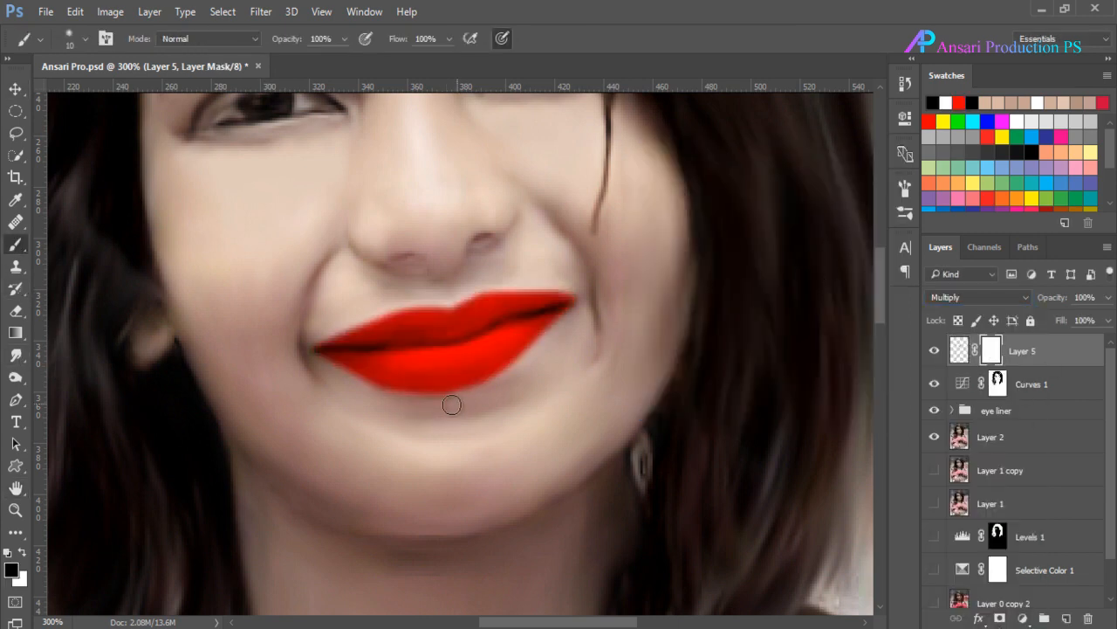
left_click_drag(449, 38, 390, 65)
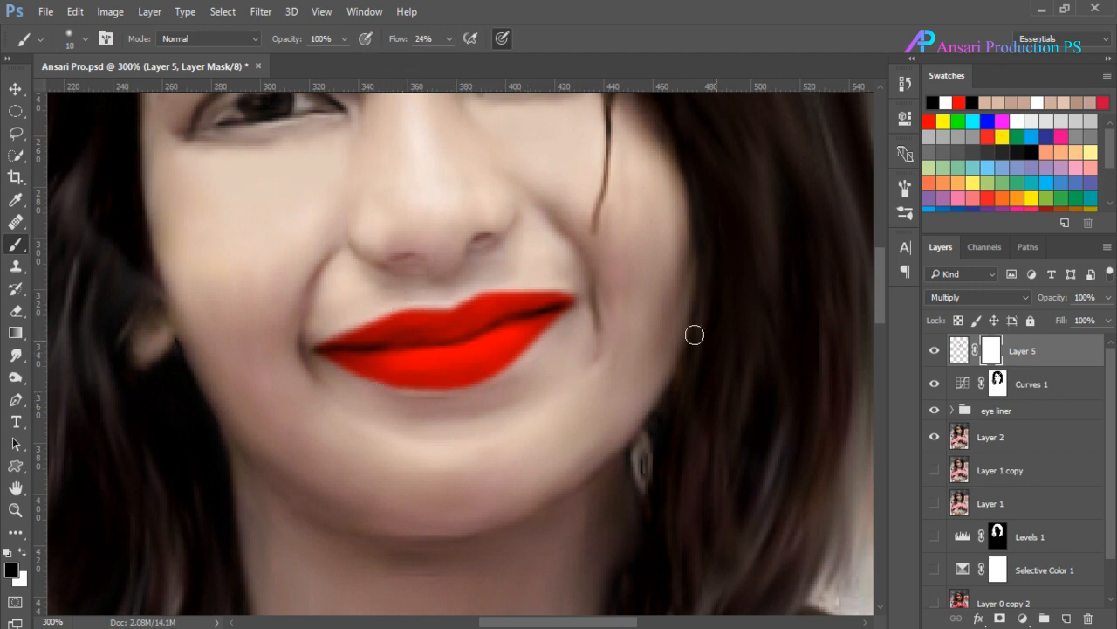
Step: Paint black on the Layer 5 mask along the line between the lips with a smaller brush
key("bracketleft")
key("bracketleft")
key("bracketleft")
key("bracketleft")
key("bracketleft")
key("bracketleft")
key("bracketleft")
mouse_move(537, 310)
left_mouse_down()
mouse_move(484, 333)
mouse_move(365, 349)
left_mouse_up()
key("ctrl+1")
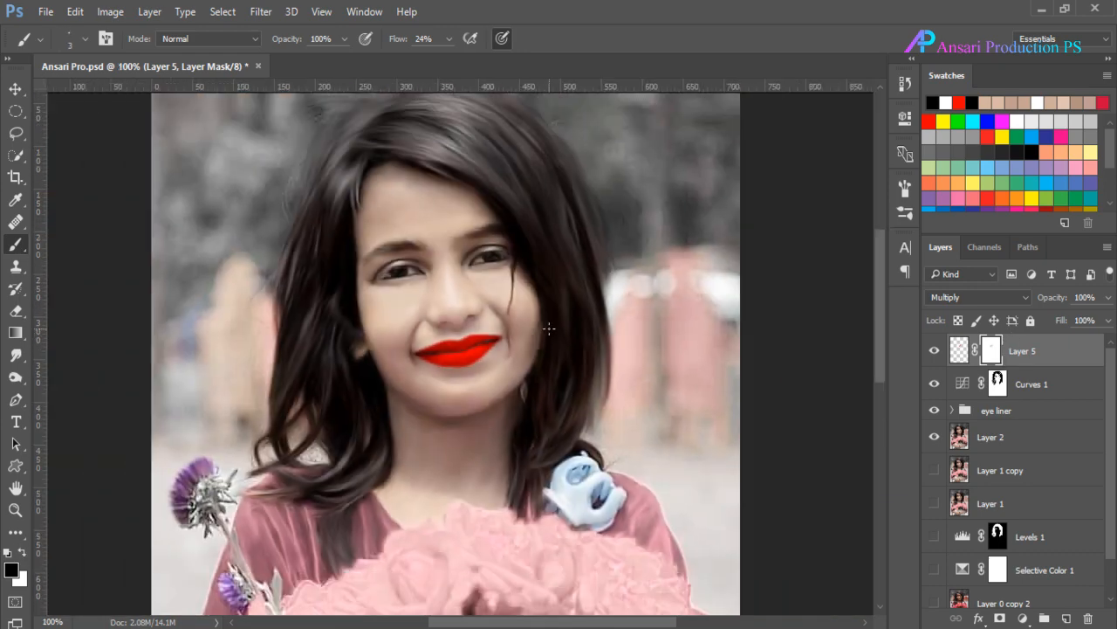
Step: Reduce Layer 5's opacity to 33% and return to the Brush for close work on the lips
left_click(1109, 297)
left_click_drag(1105, 320, 1056, 320)
key("z")
left_click(478, 356)
left_click(479, 358)
key("b")
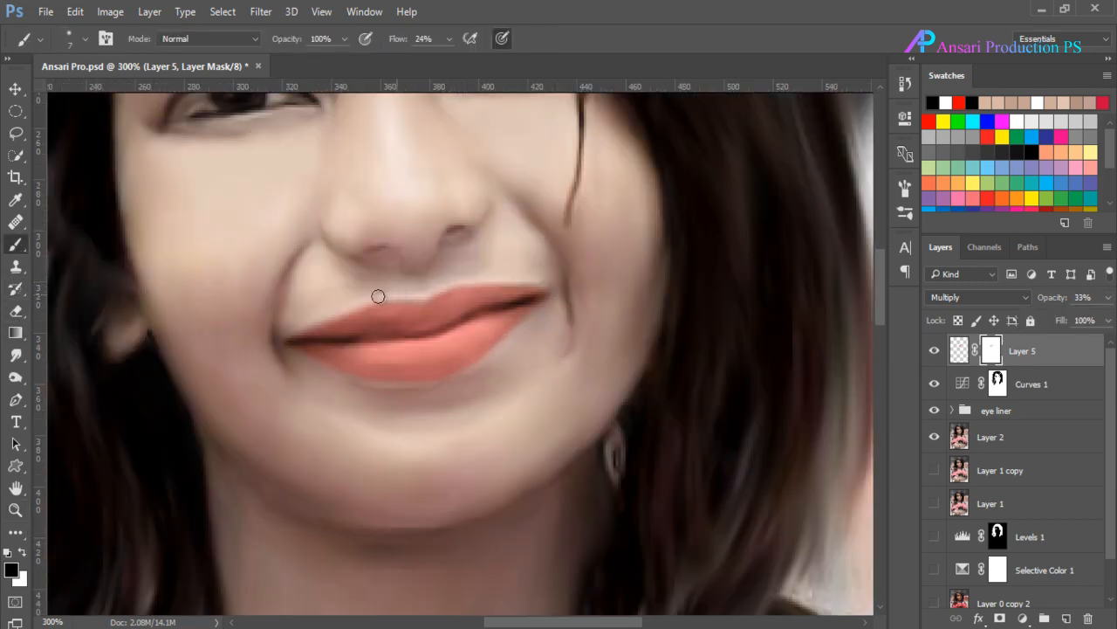
Step: Try the Color blending mode on Layer 5, adjusting the layer opacity to 43%
key("ctrl+minus")
key("ctrl+minus")
key("ctrl+minus")
key("ctrl+minus")
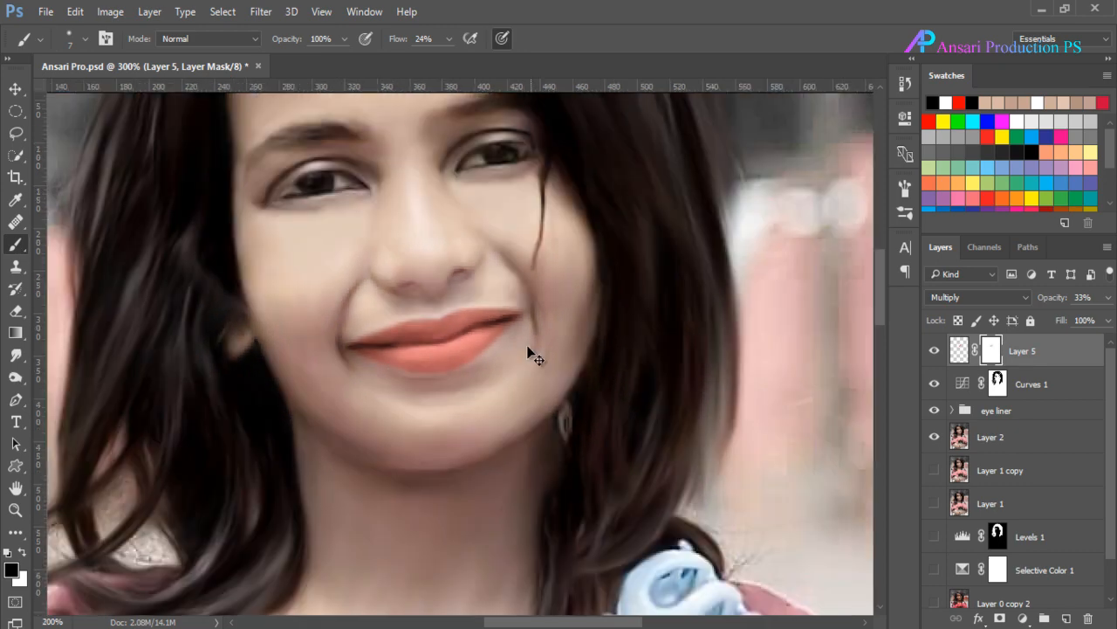
left_click(977, 298)
left_click(960, 609)
left_click(1109, 296)
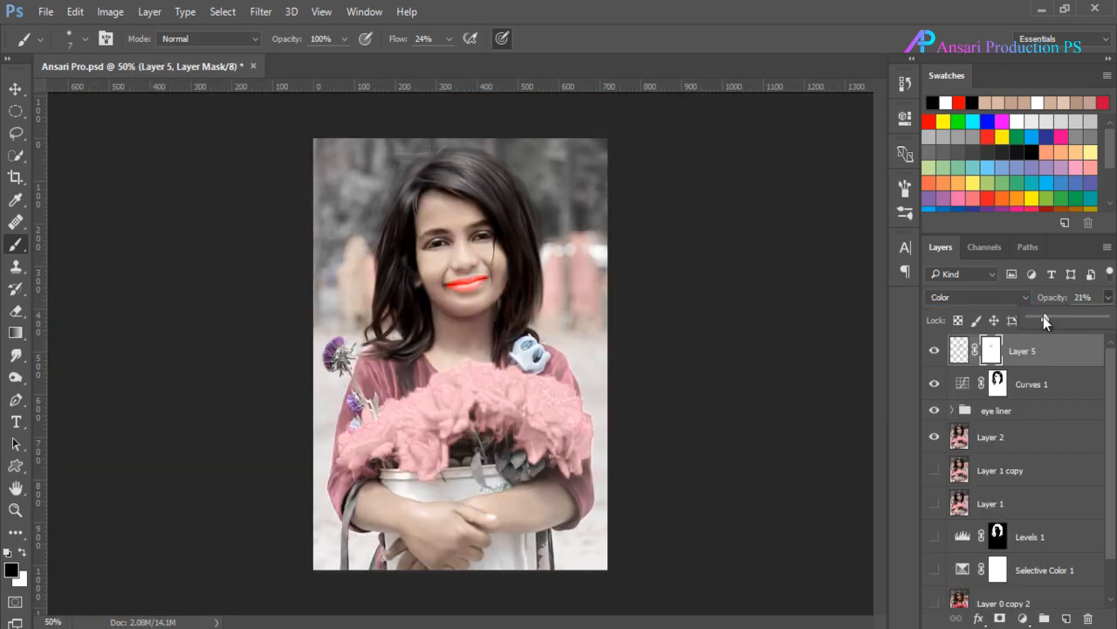
left_click(1058, 361)
mouse_move(1078, 356)
left_mouse_down()
mouse_move(1078, 389)
mouse_move(1077, 356)
left_mouse_up()
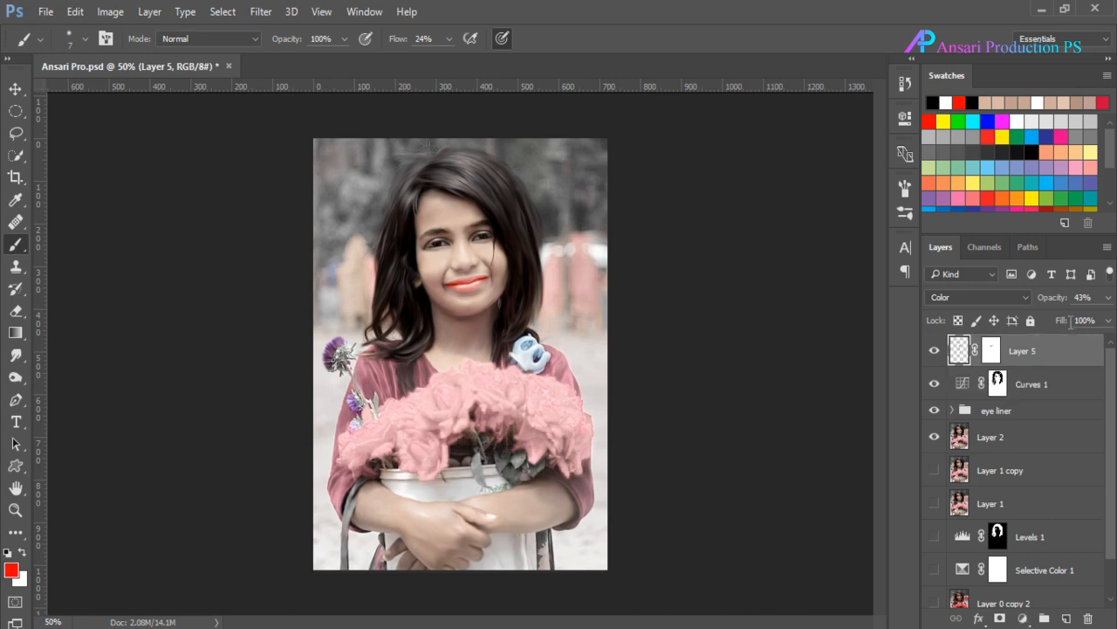
Step: Set Layer 5's blending mode to Overlay and its opacity to 15%
left_click(978, 297)
left_click(940, 352)
left_click(977, 297)
left_click(940, 465)
left_click(1109, 297)
left_click_drag(1065, 319, 1039, 321)
key("ctrl+1")
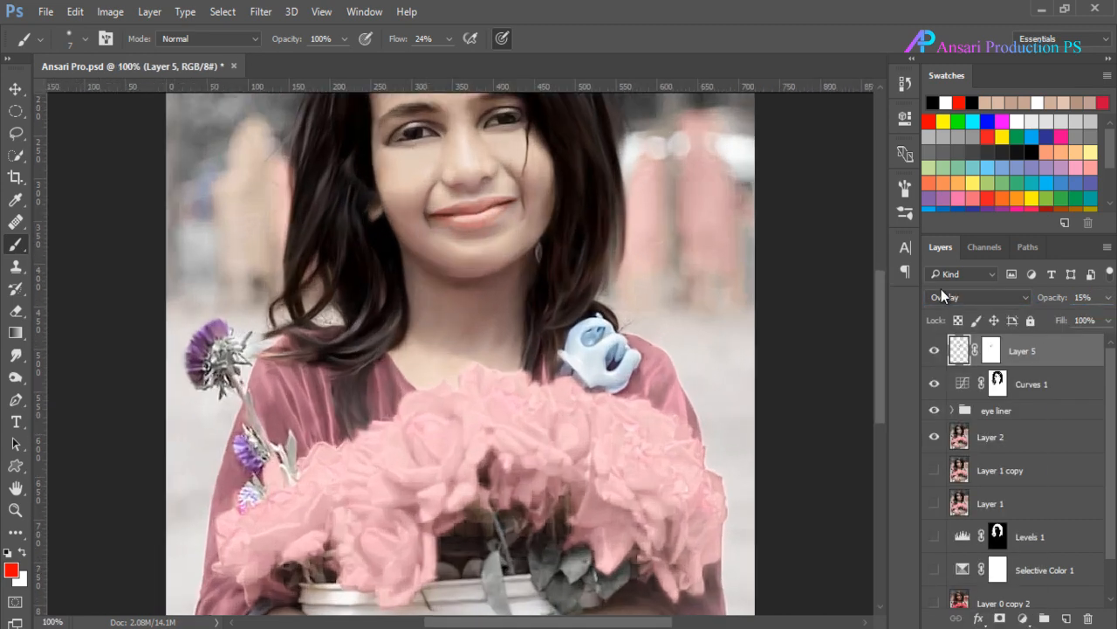
key("ctrl+0")
key("v")
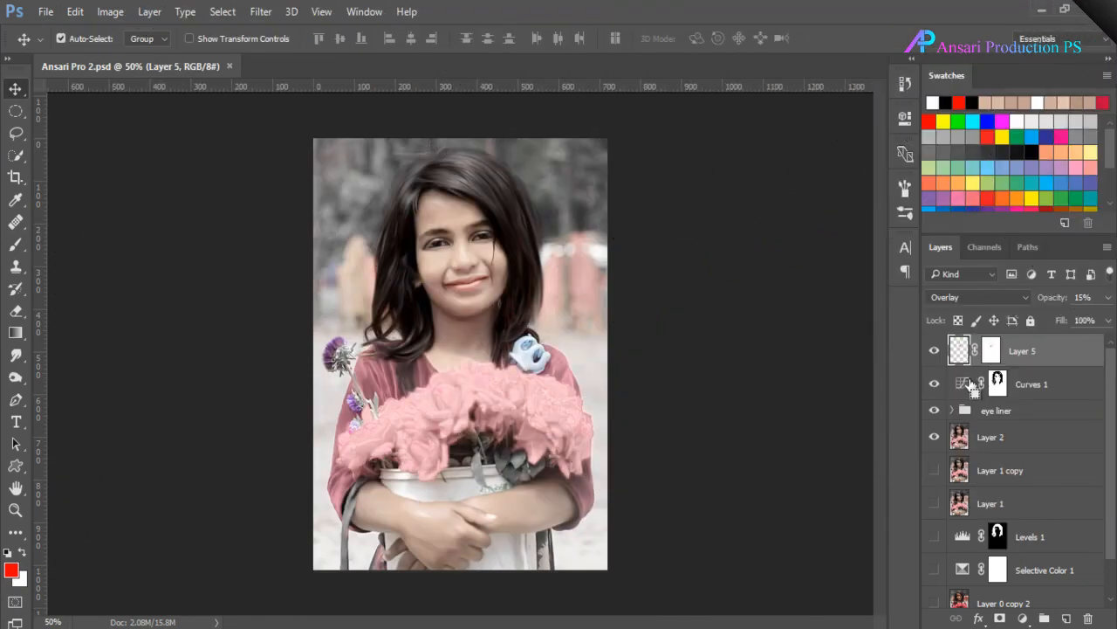
Step: Stamp all visible layers into a new layer, hide the layers beneath it and convert it to a Smart Object
key("ctrl+alt+shift+e")
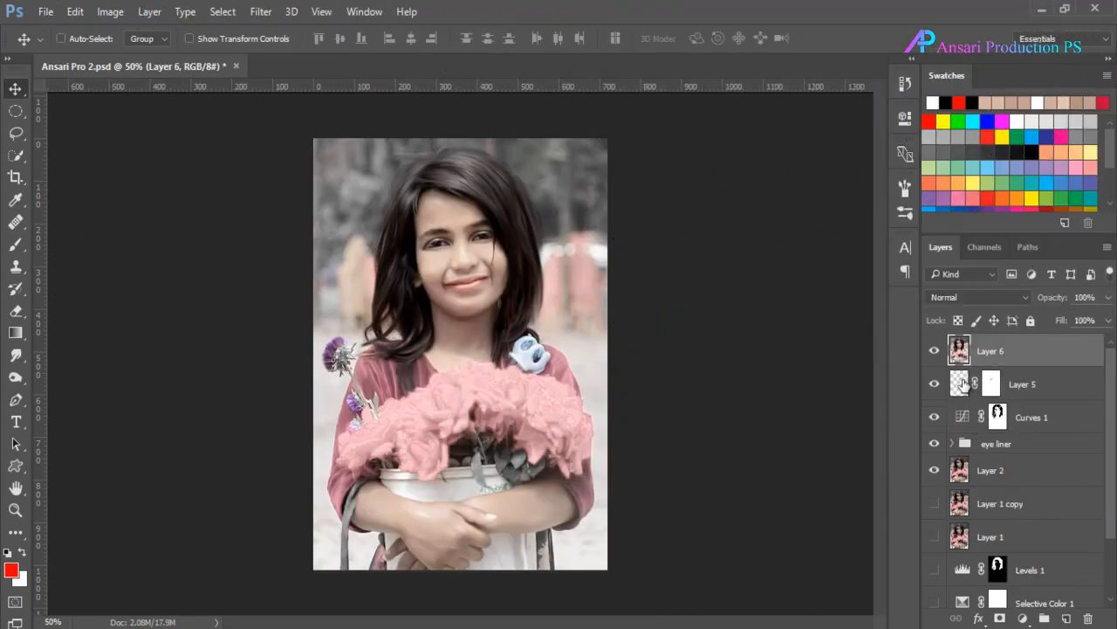
left_click_drag(935, 417, 934, 473)
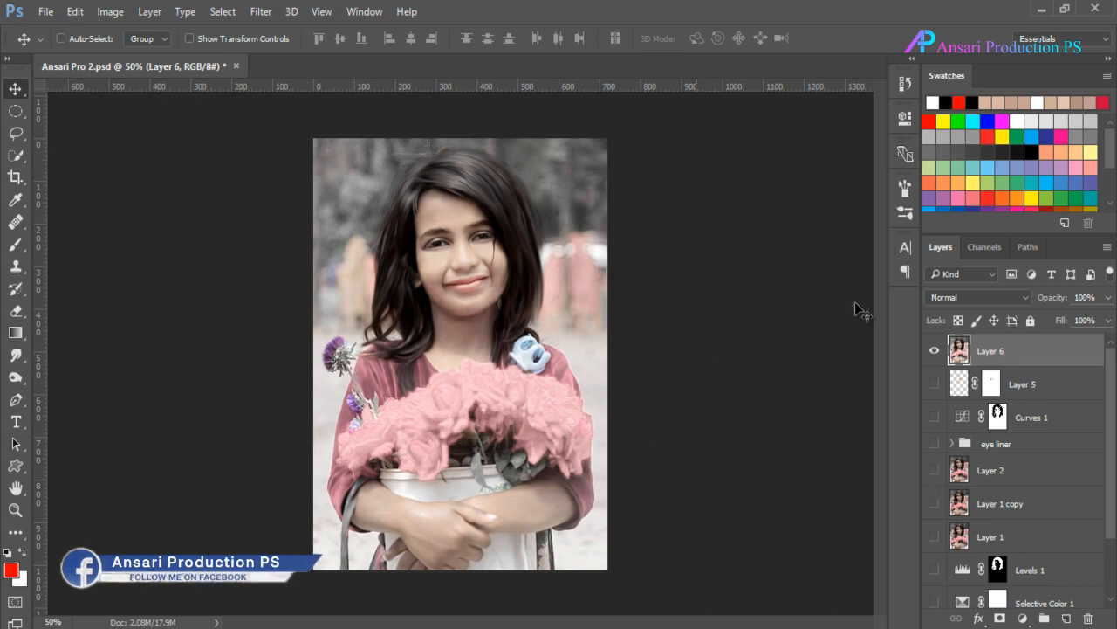
right_click(1039, 352)
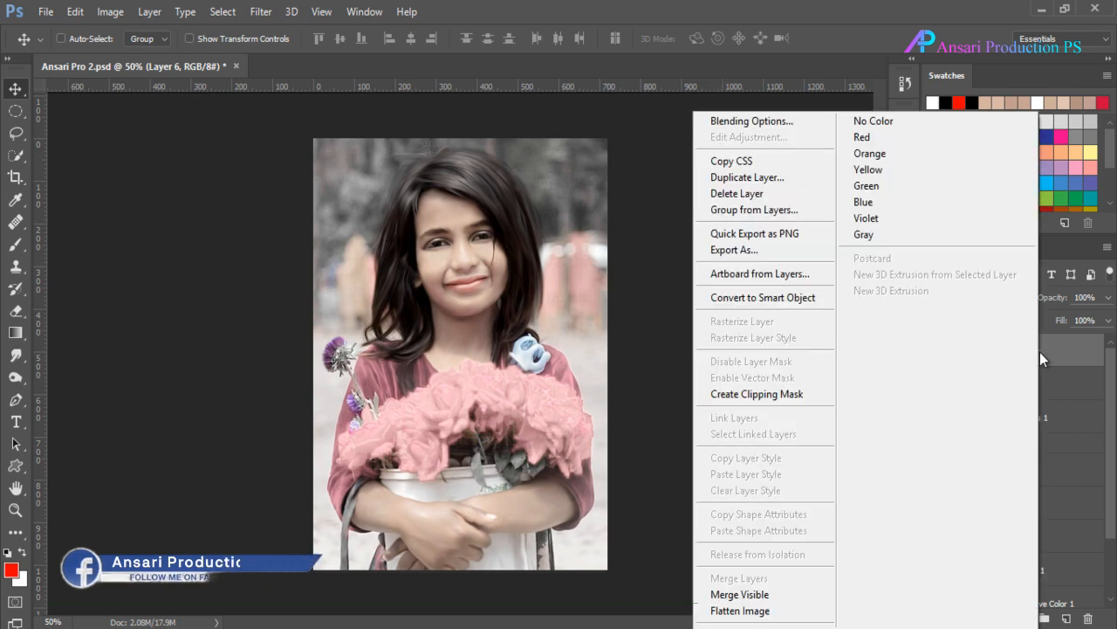
left_click(804, 307)
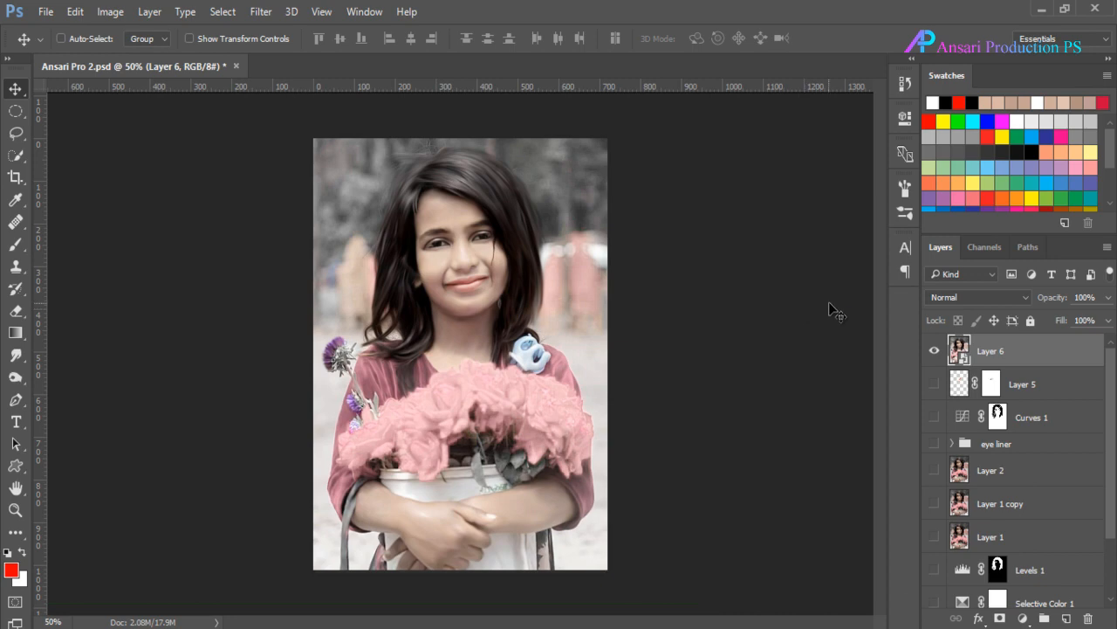
Step: Open the Camera Raw Filter on Layer 6 with its basic adjustments in view
left_click(262, 12)
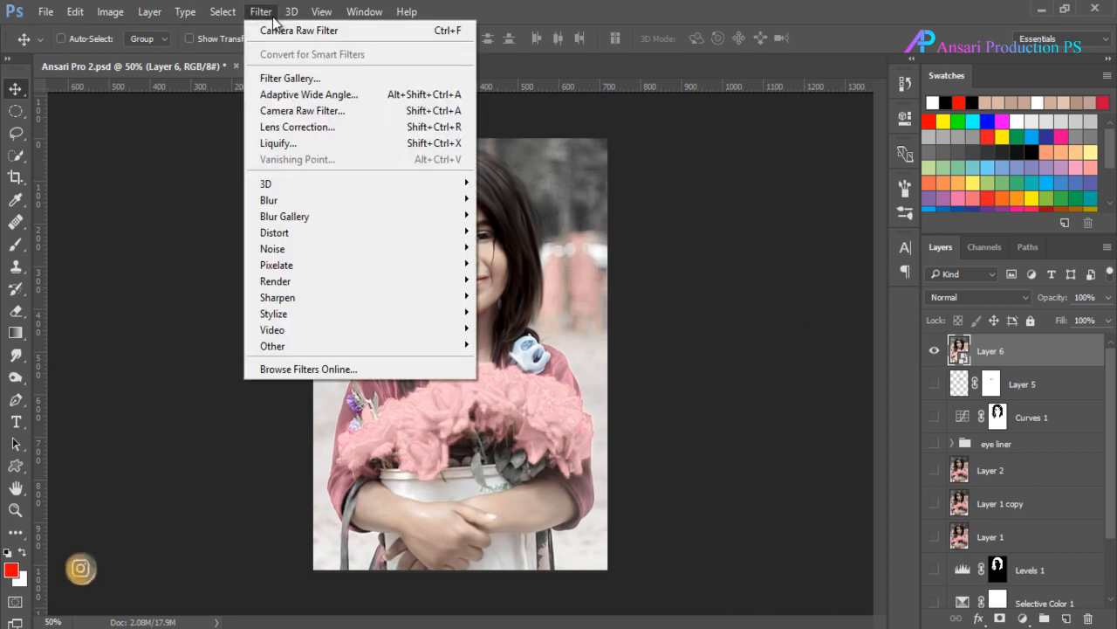
left_click(288, 115)
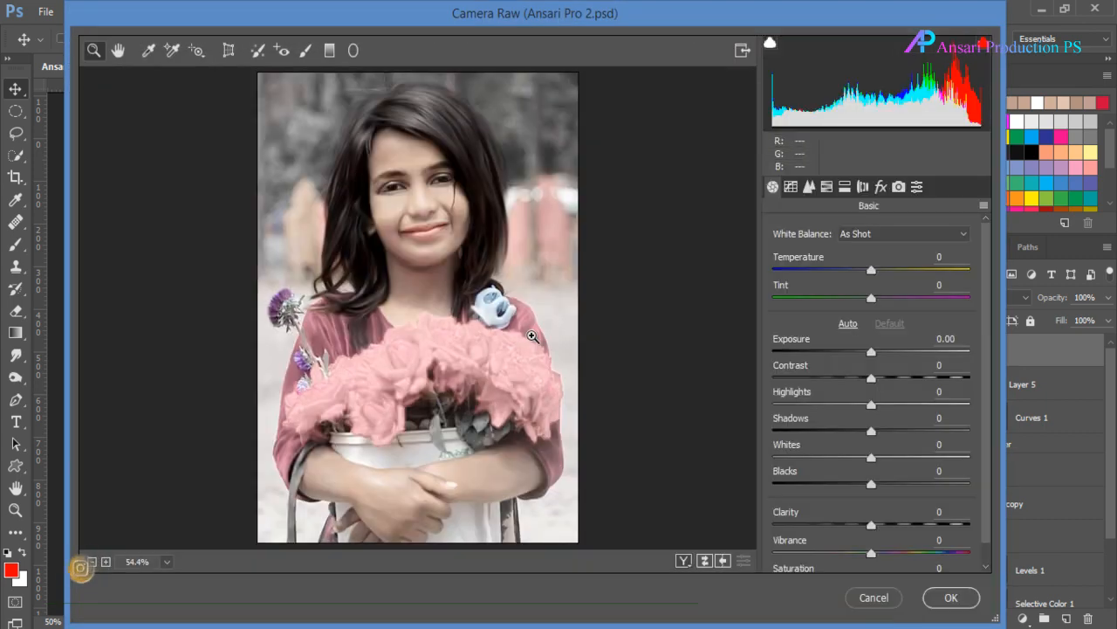
scroll(959, 323, "down", 1)
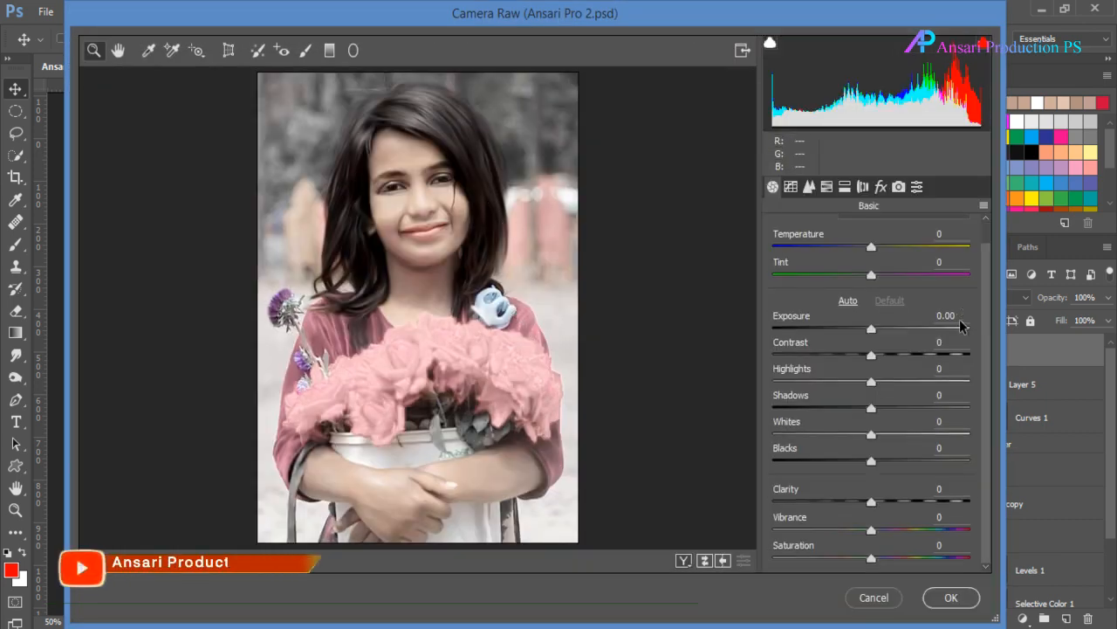
Step: Try an Exposure of 1 in the Camera Raw basic adjustments and return it to 0
left_click(871, 332)
left_click_drag(871, 332, 870, 338)
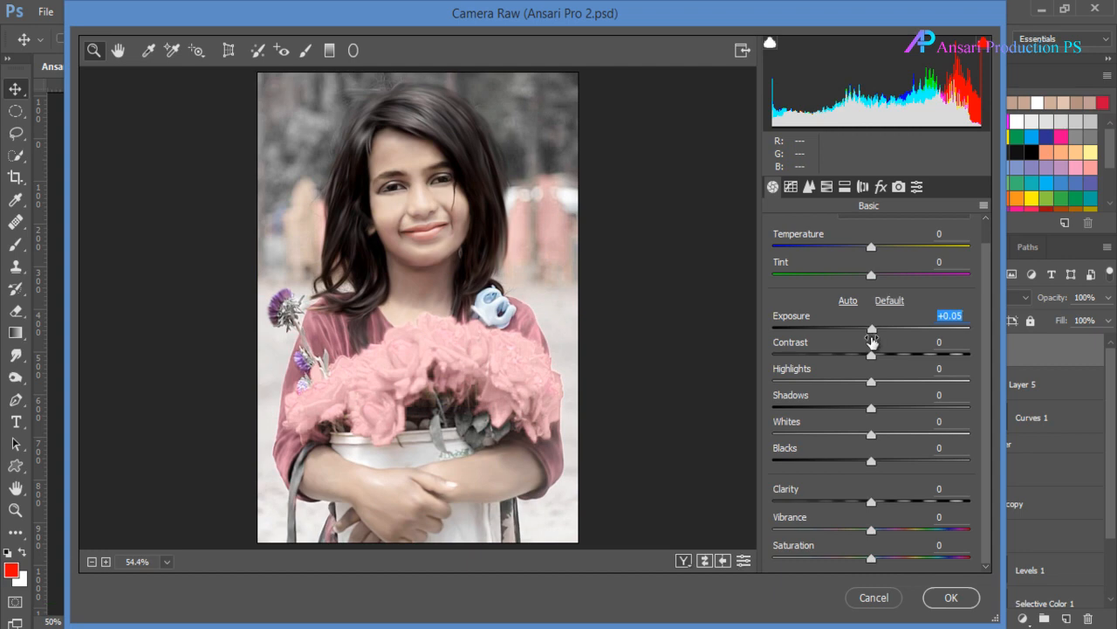
type("1")
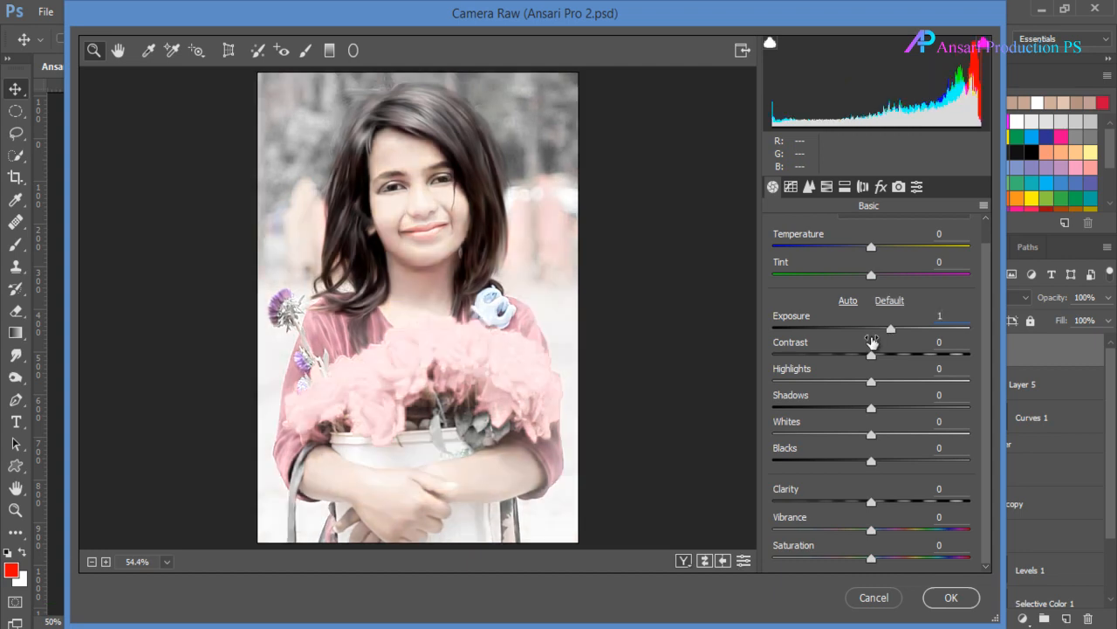
key("BackSpace")
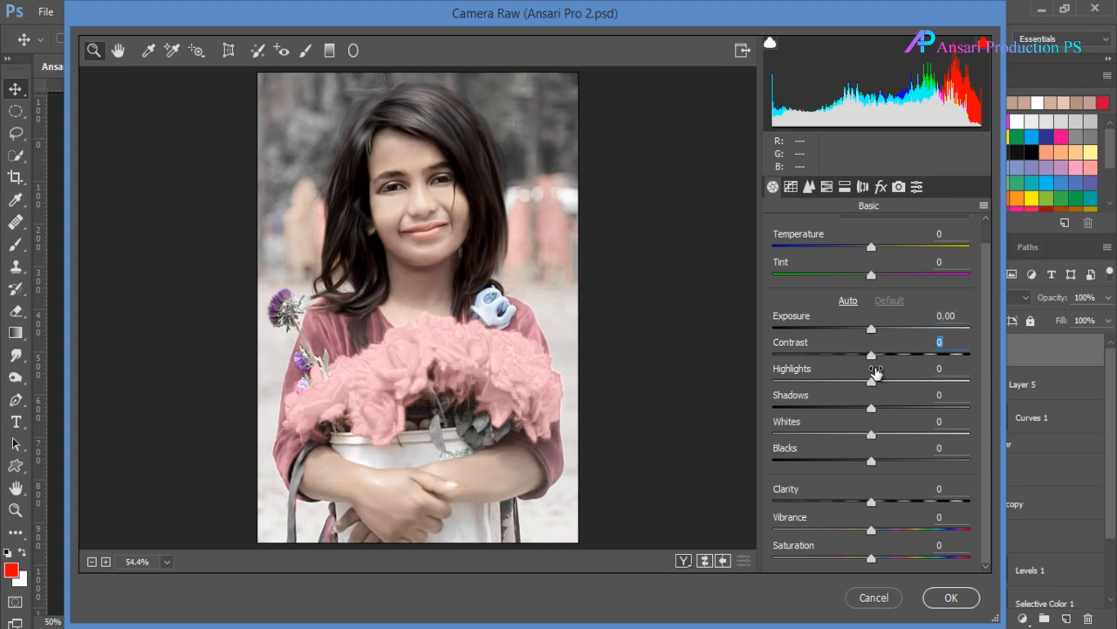
Step: Set the Camera Raw tones to Contrast +20, Highlights +10, Shadows -3, Whites 0 and Blacks +5
type("20")
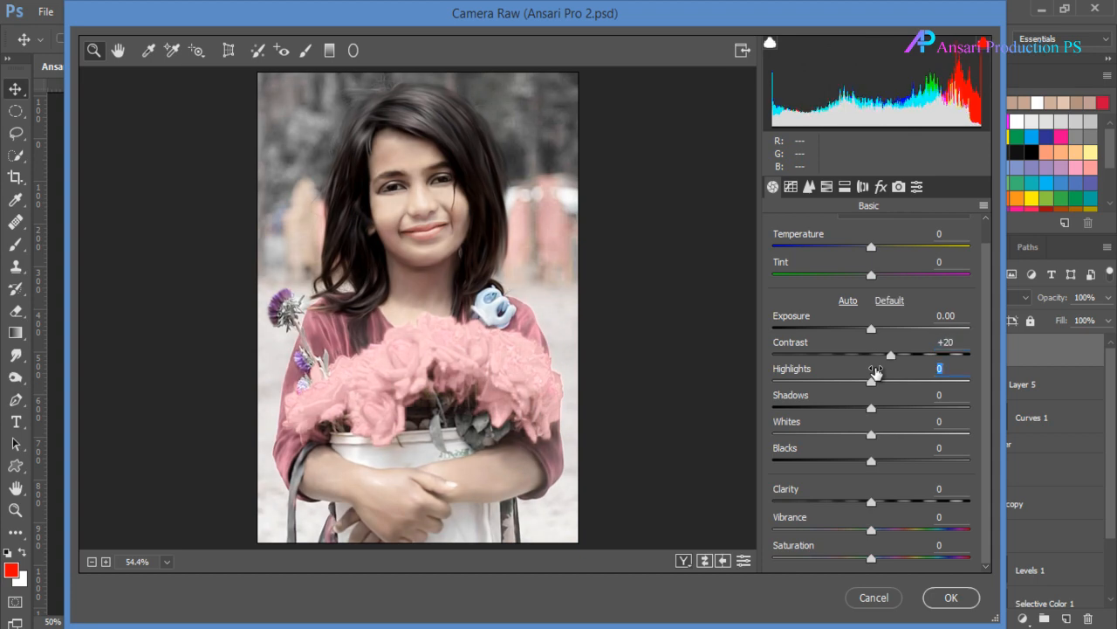
type("10")
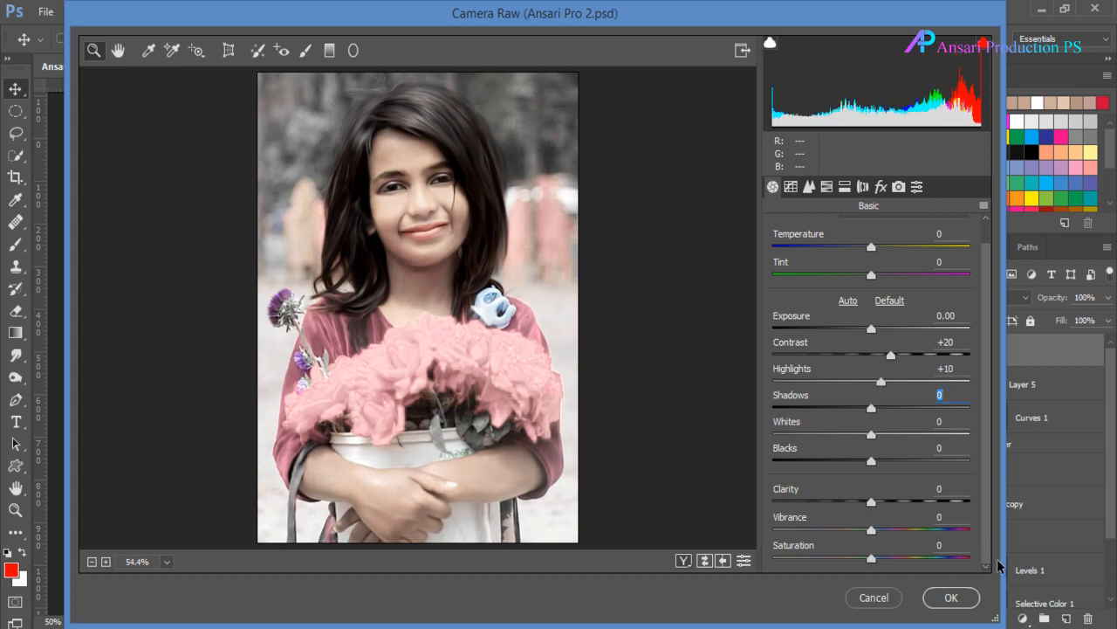
mouse_move(873, 411)
left_mouse_down()
mouse_move(906, 413)
mouse_move(825, 410)
mouse_move(885, 418)
mouse_move(854, 419)
mouse_move(867, 420)
left_mouse_up()
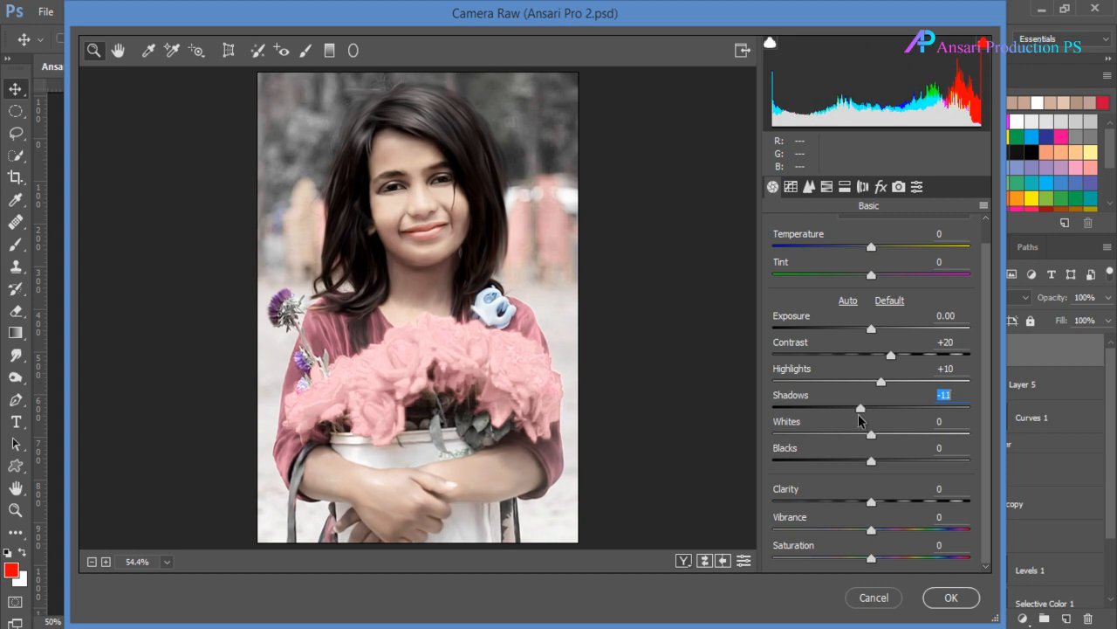
left_click_drag(860, 418, 874, 461)
type("0")
key("Tab")
type("5")
key("Tab")
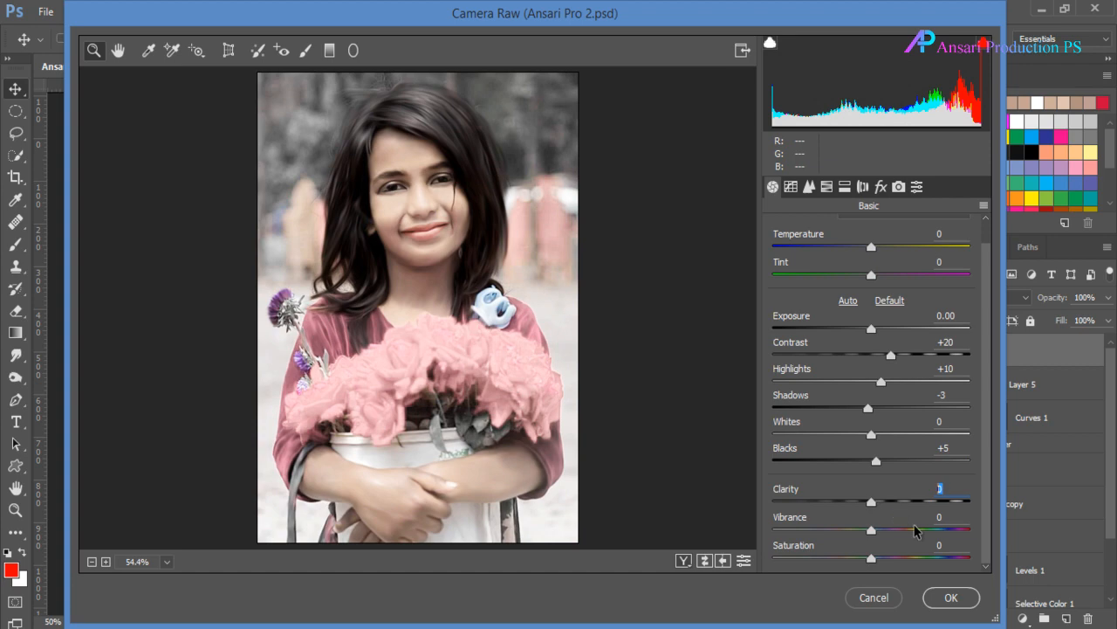
Step: Set Clarity to +25, Vibrance to +15 and Saturation to +30 in the basic adjustments
type("25")
type("15")
key("Tab")
type("30")
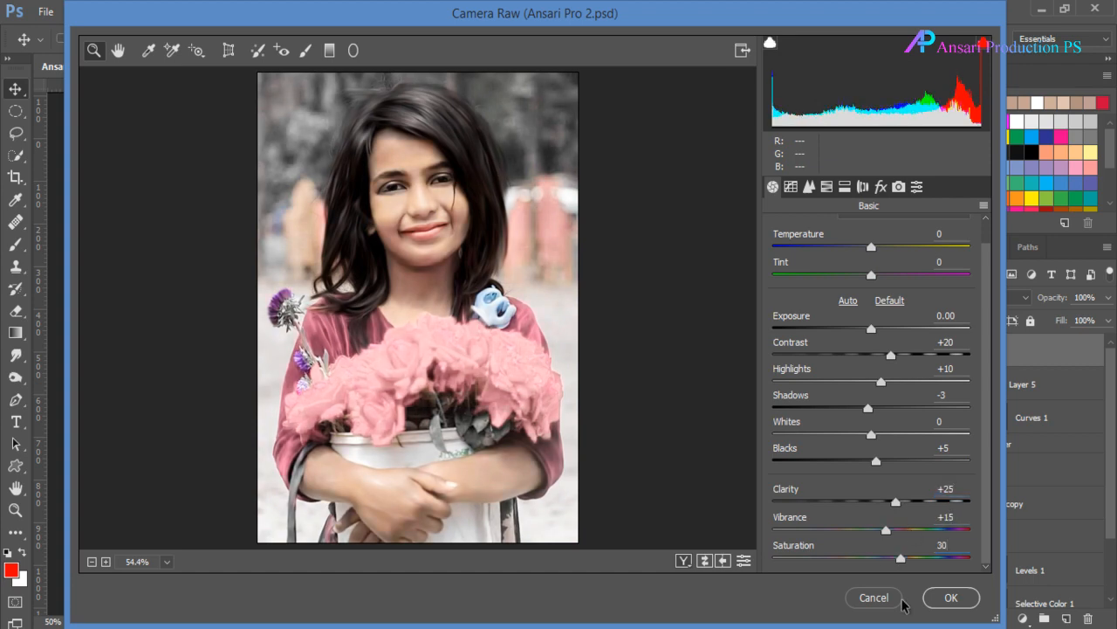
Step: In the HSL hue adjustments, set both Reds and Oranges to -15
left_click(827, 187)
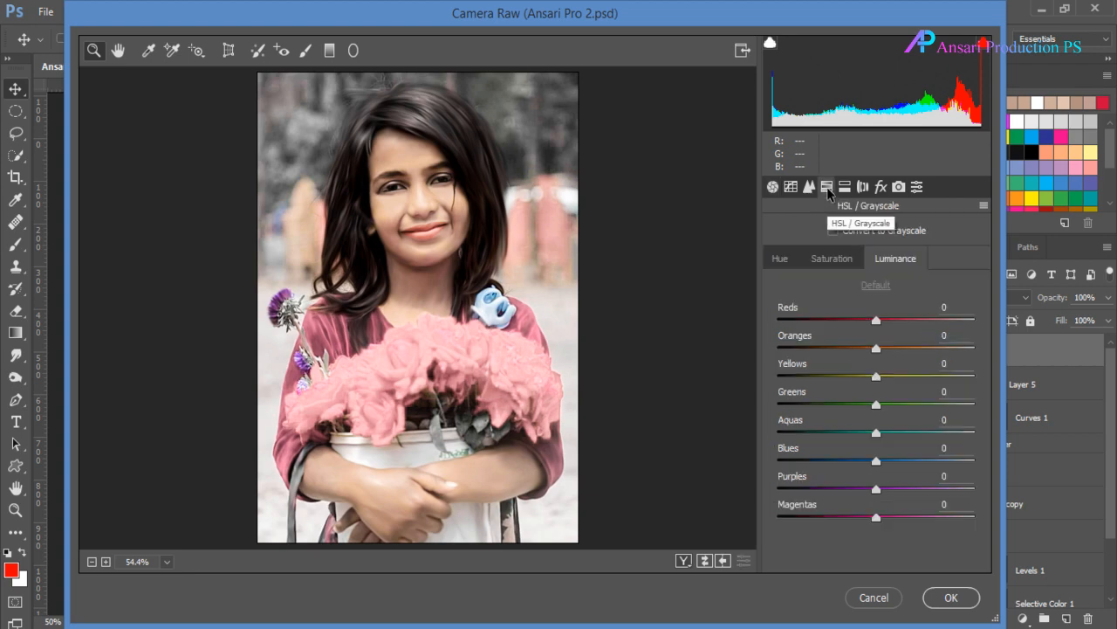
left_click(791, 187)
left_click(810, 187)
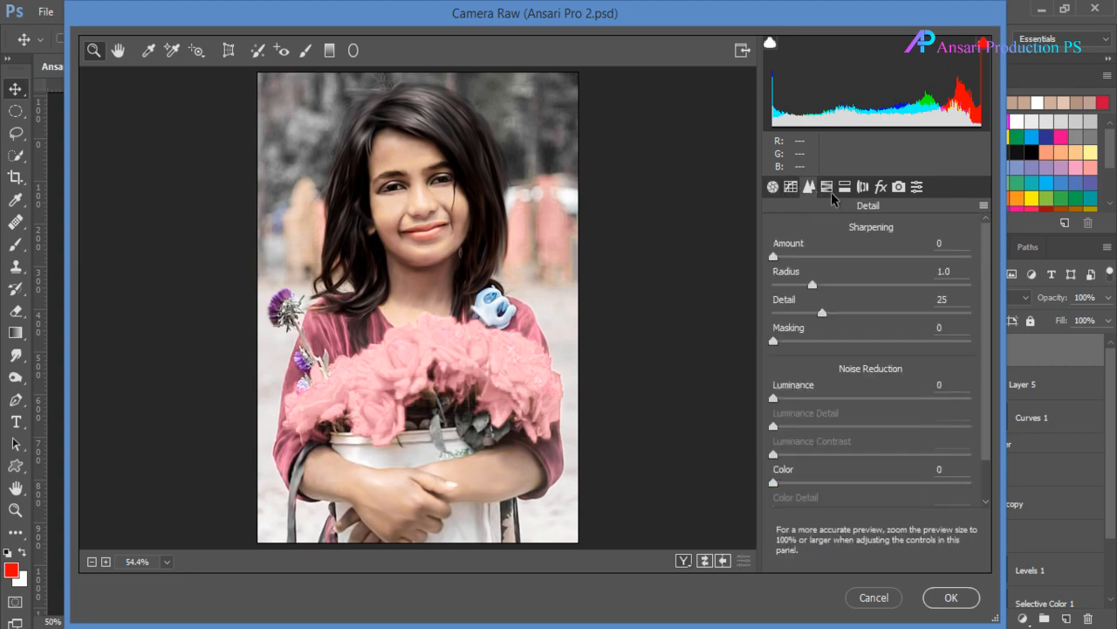
left_click(827, 186)
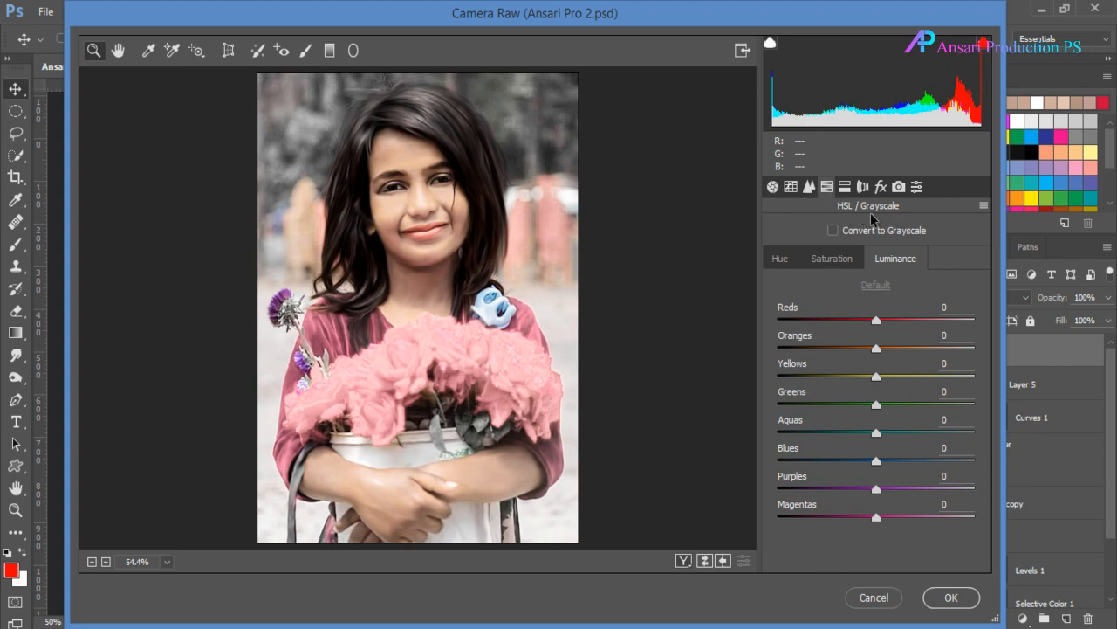
left_click(779, 258)
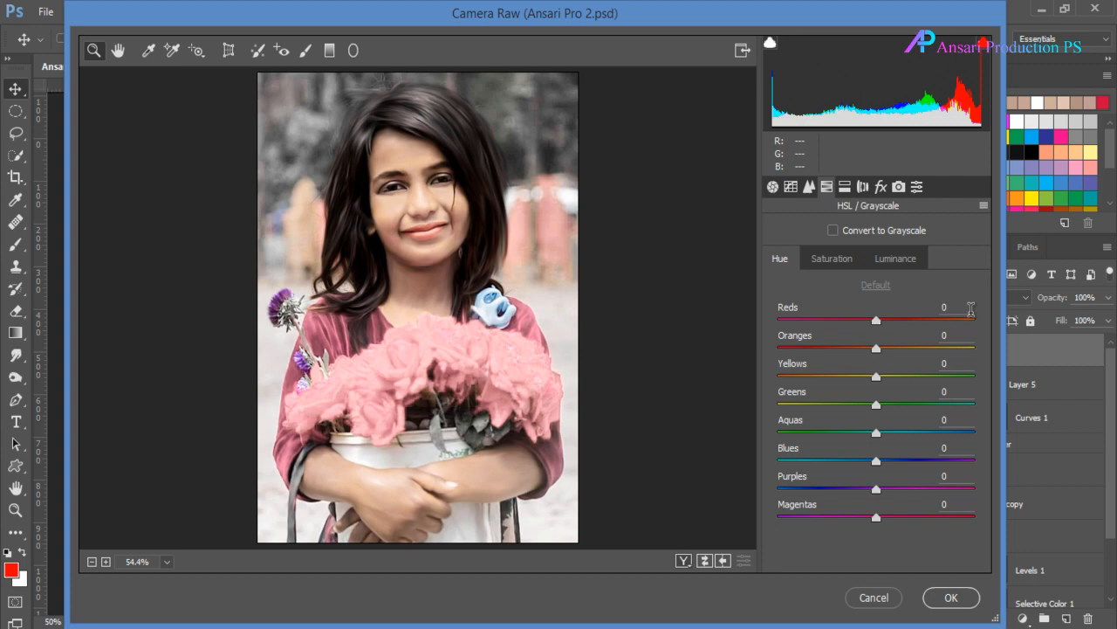
left_click(967, 305)
type("-15")
type("-15")
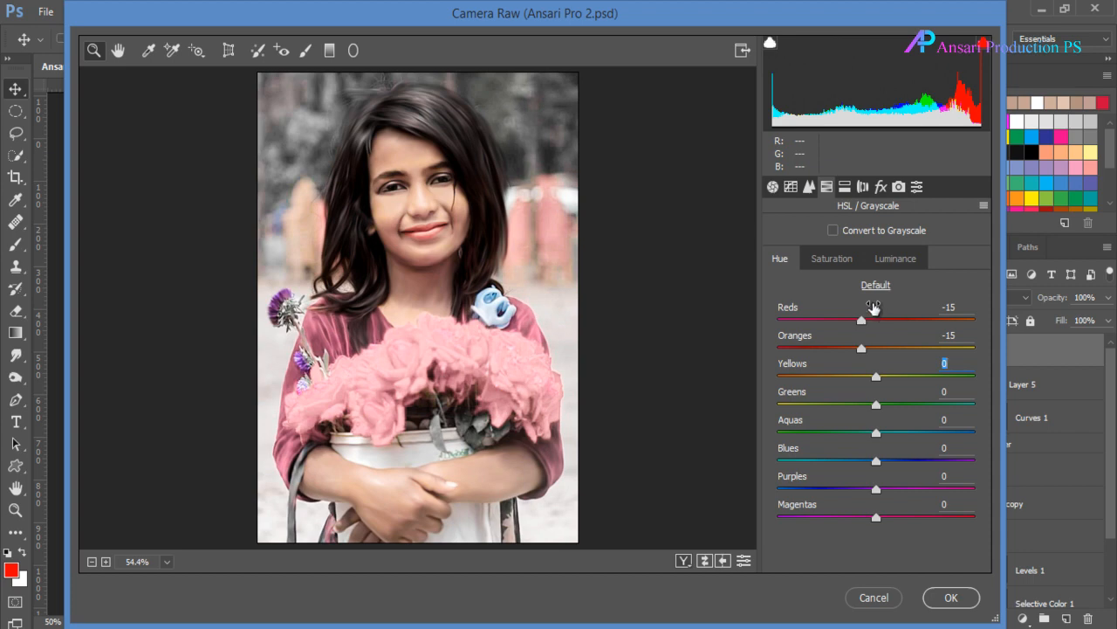
Step: Reset the Oranges hue to 0, set the Reds hue to -15 and adjust the Magentas hue
left_click(958, 334)
type("0")
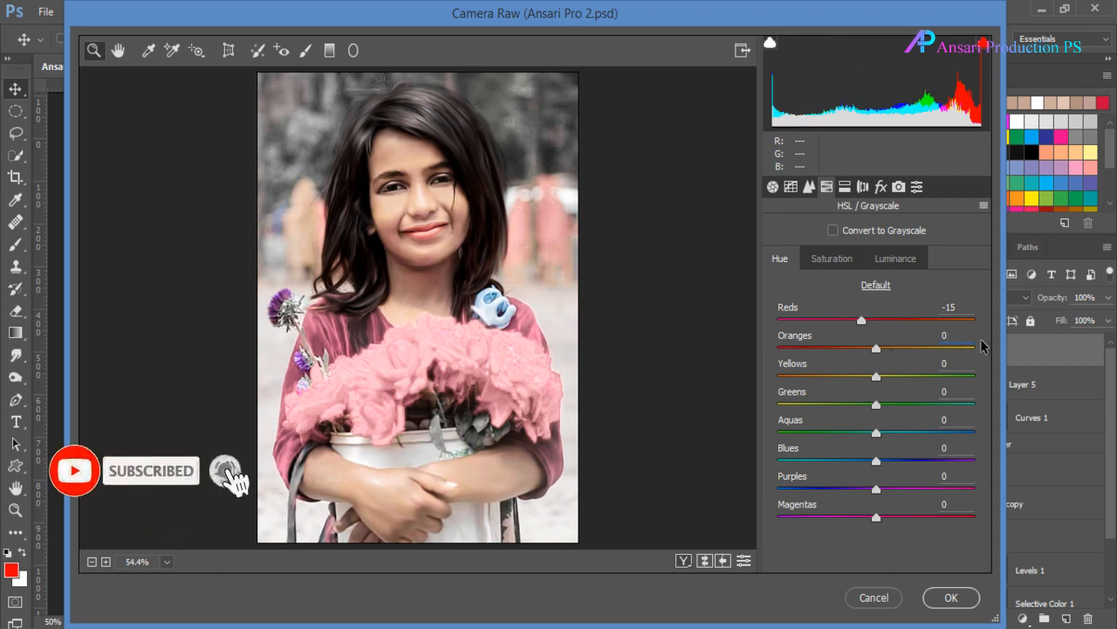
left_click_drag(862, 321, 864, 321)
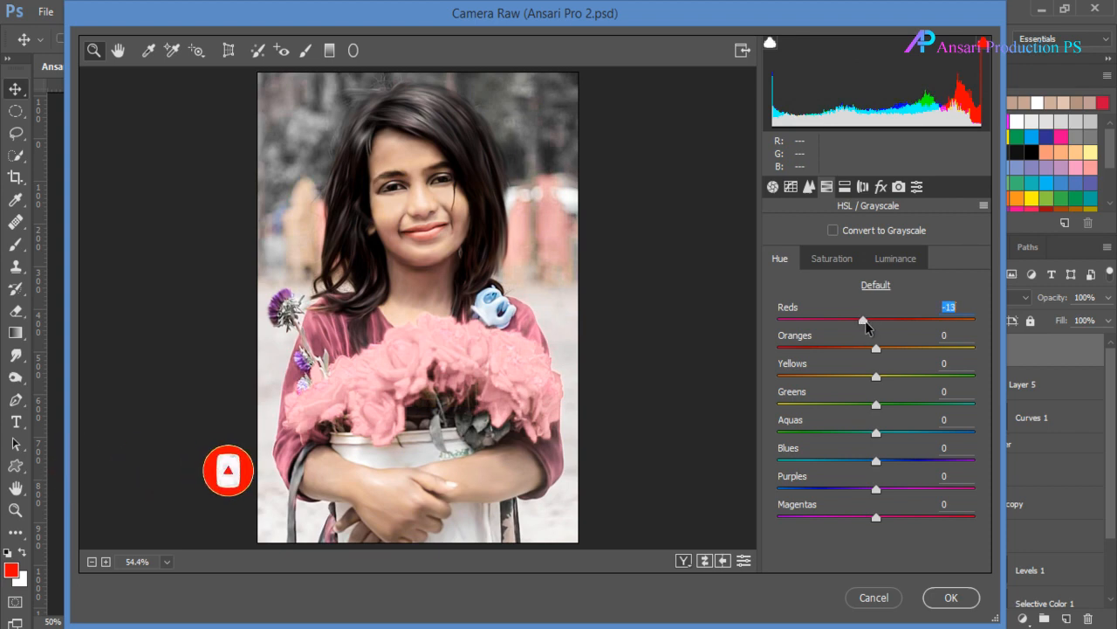
type("-1")
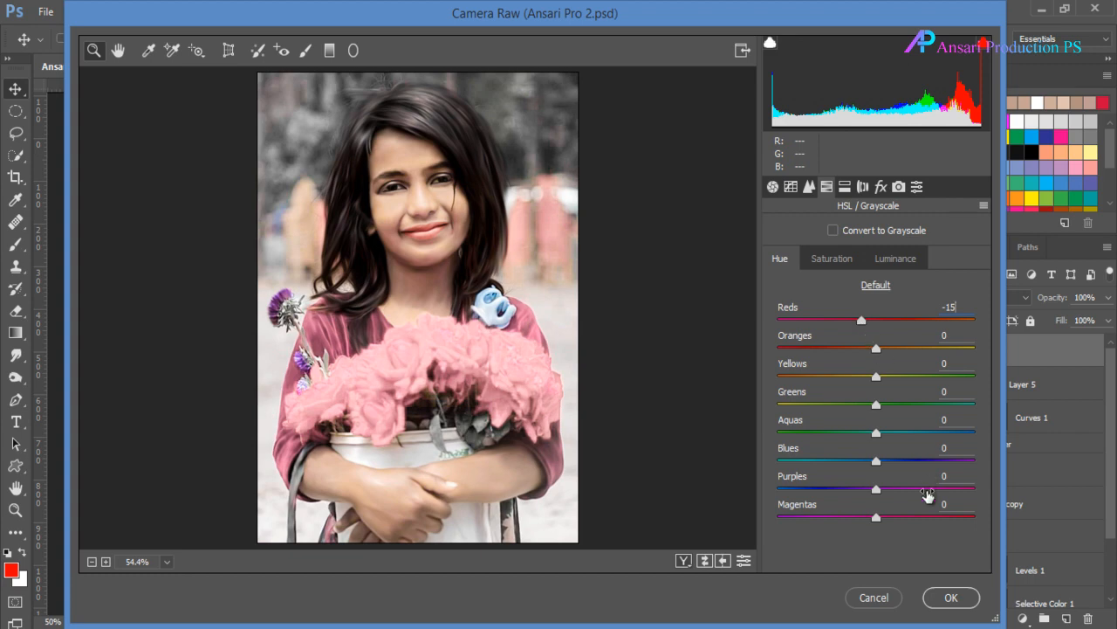
left_click_drag(877, 525, 919, 518)
Step: In the HSL saturation adjustments, raise Reds to +80 and try adjusting Oranges
left_click(832, 259)
left_click_drag(876, 320, 955, 348)
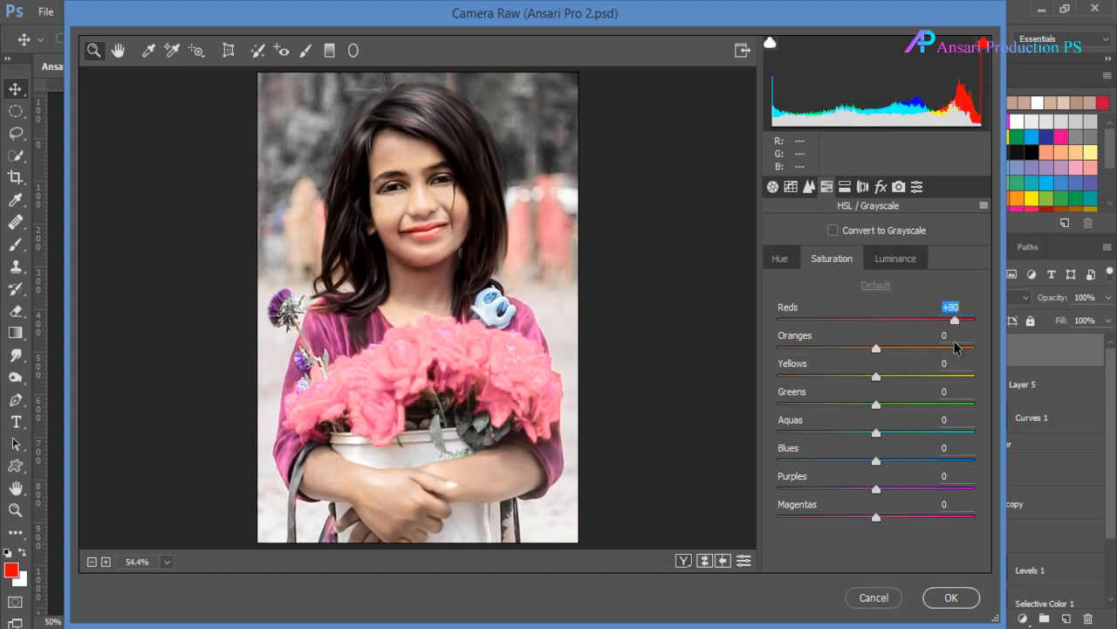
left_click_drag(876, 347, 885, 374)
left_click(884, 374)
Step: Try changing the Oranges luminance, set it back to 0 and apply the Camera Raw Filter
left_click(896, 258)
left_click_drag(876, 319, 877, 349)
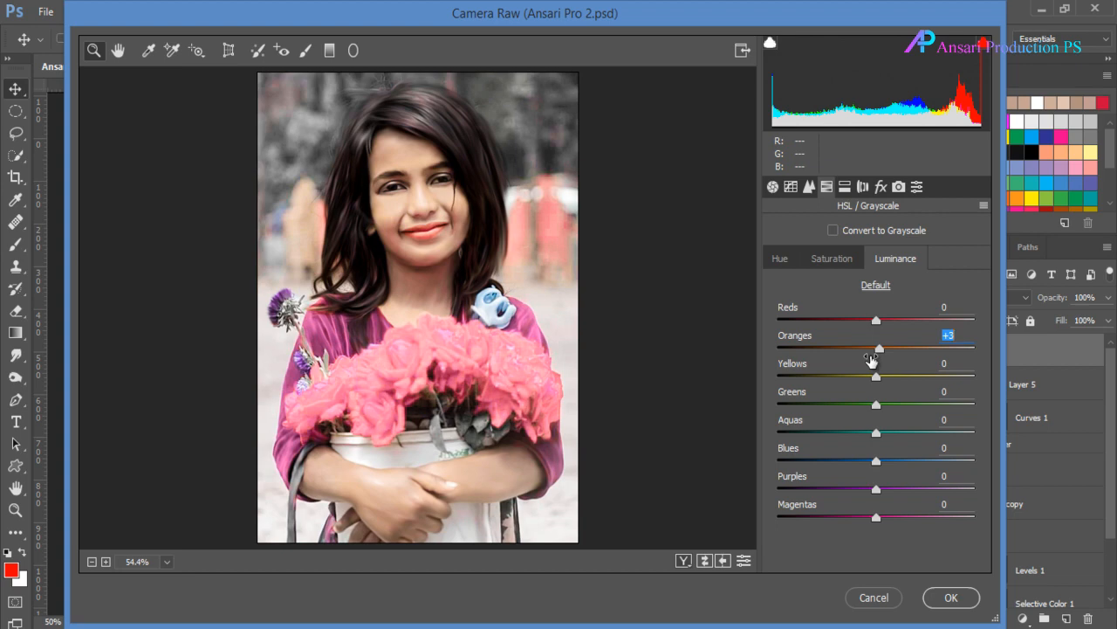
type("0")
left_click(951, 598)
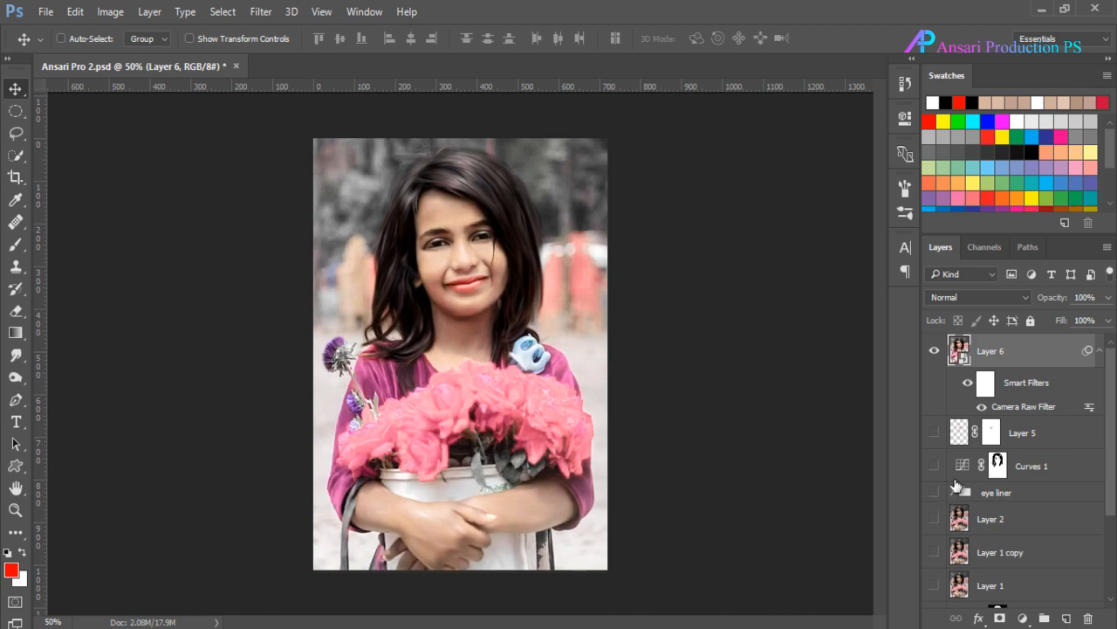
Step: Compare Layer 6 with and without its Smart Filters, then collapse the filter list and save the document
left_click(966, 384)
left_click(965, 386)
left_click(965, 388)
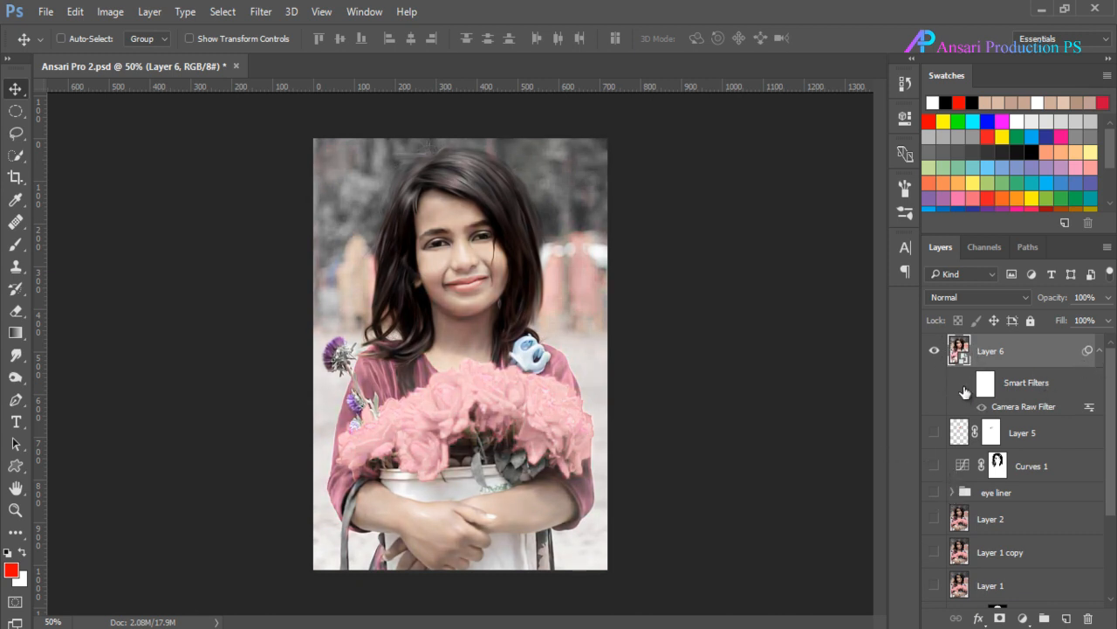
left_click(964, 390)
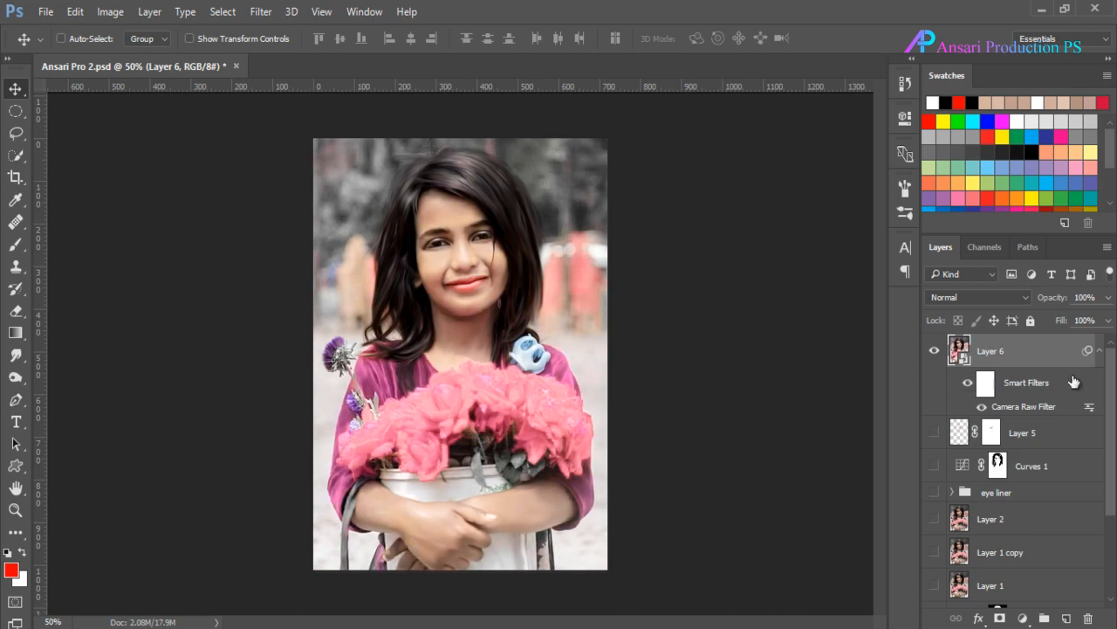
left_click(1103, 350)
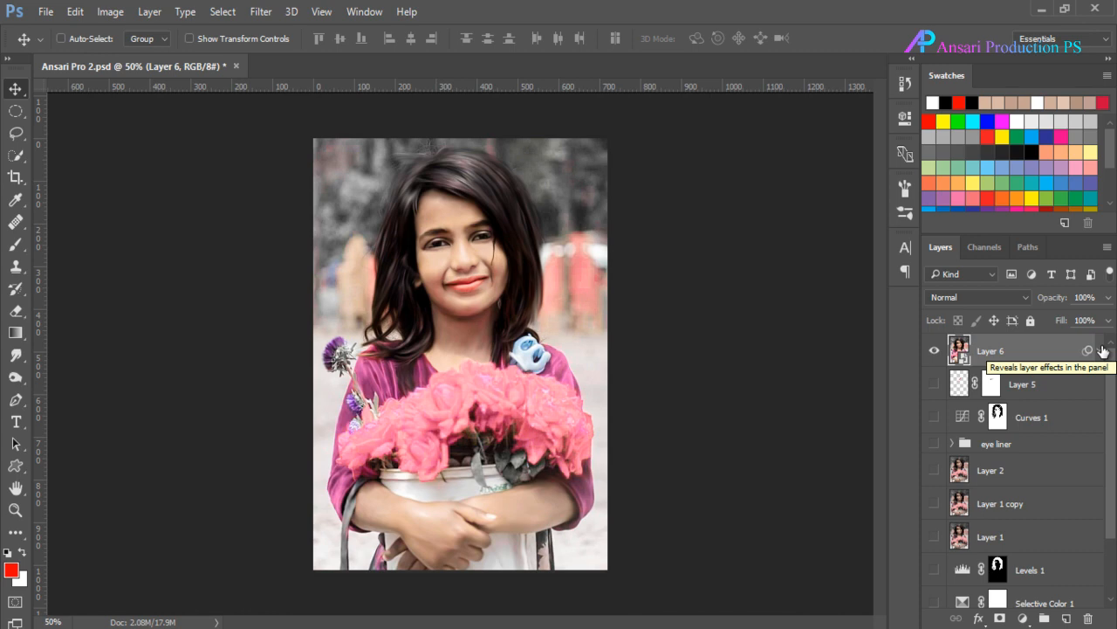
key("ctrl+s")
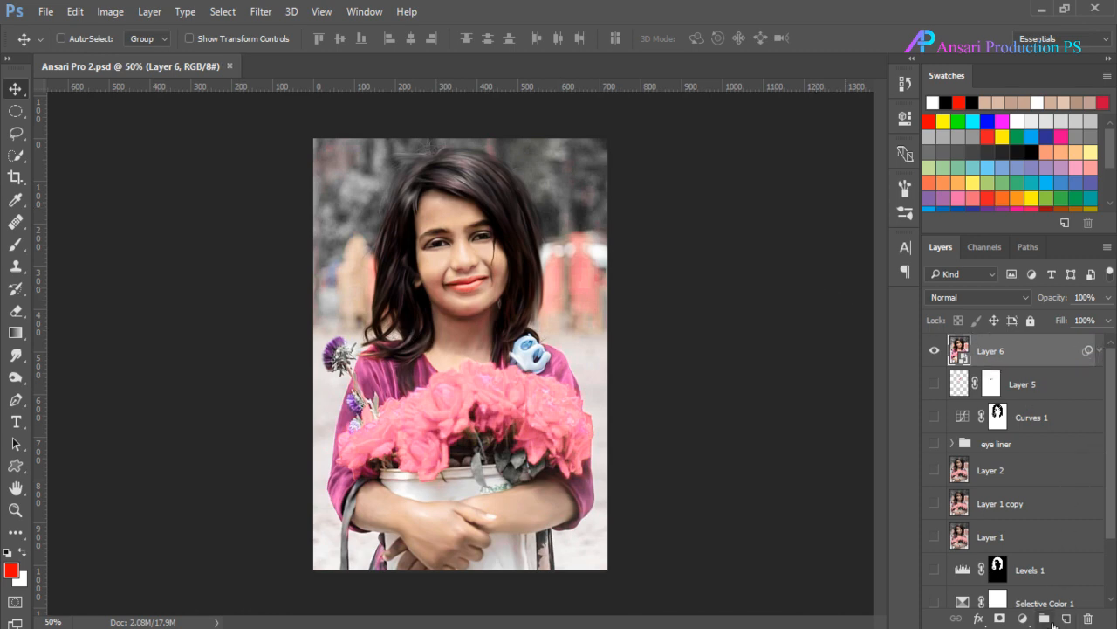
Step: Add a Curves adjustment layer above Layer 6 and raise its midtones to brighten the whole portrait strongly
left_click(1023, 619)
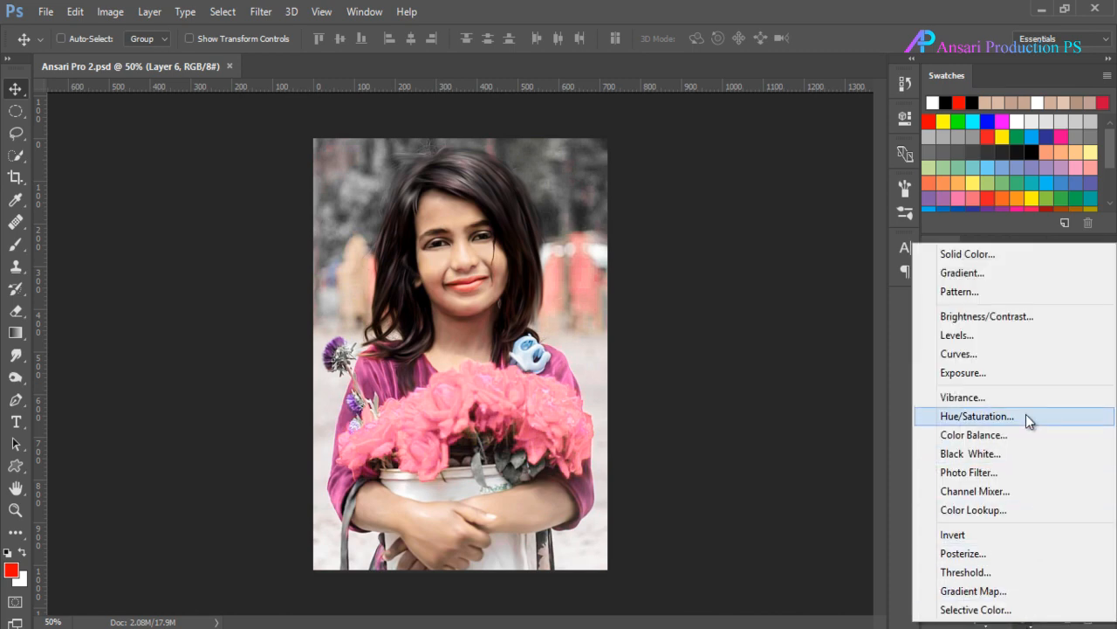
left_click(1000, 350)
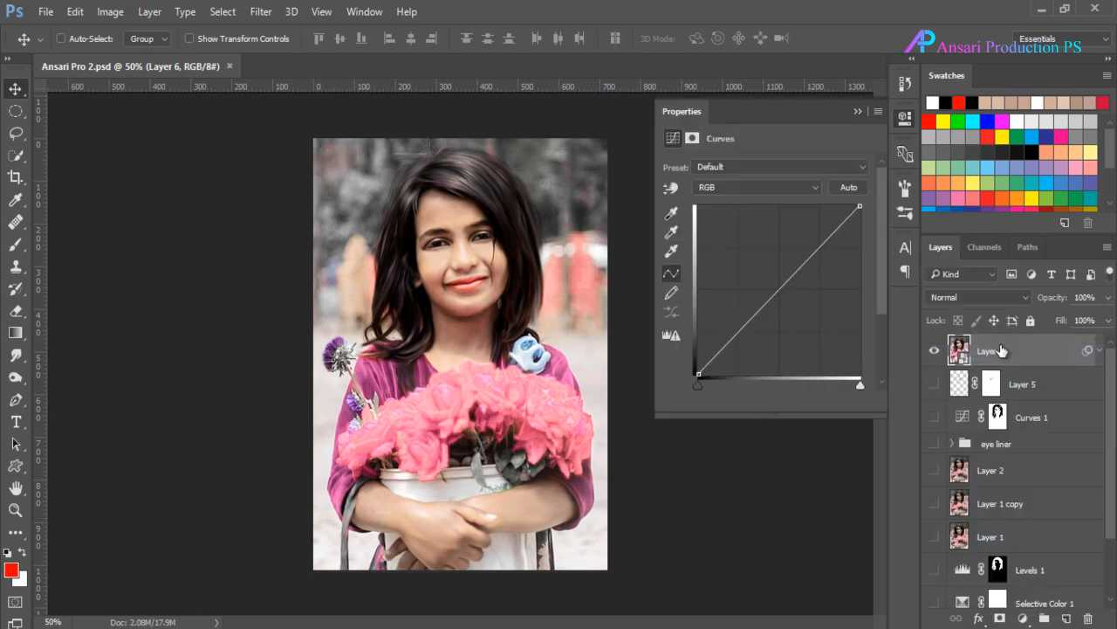
left_click_drag(779, 287, 753, 260)
left_click(856, 112)
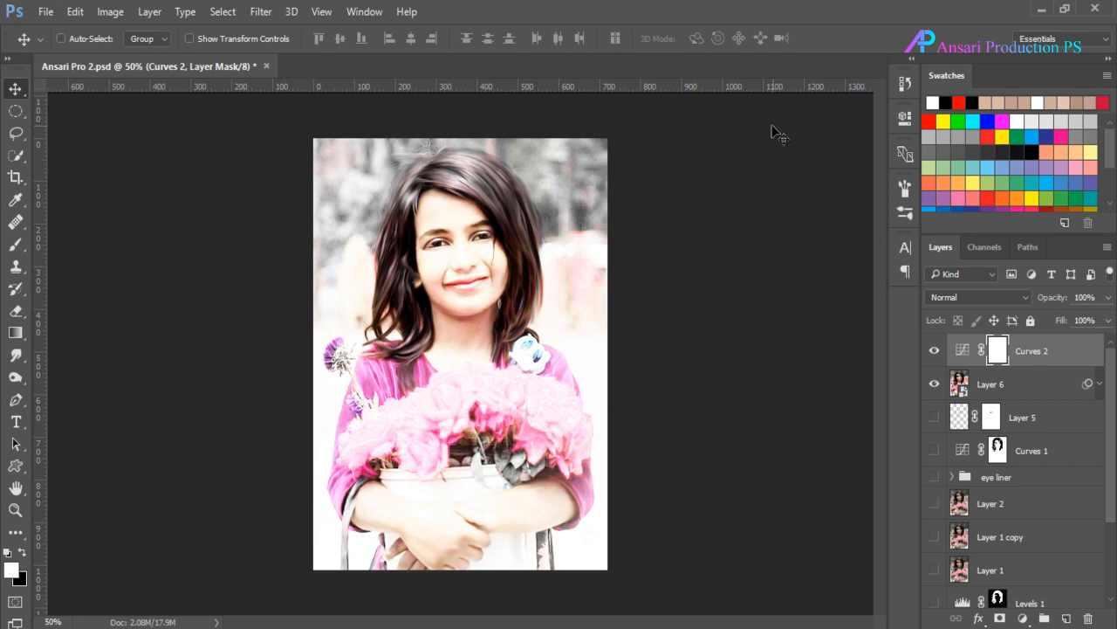
Step: In the Curves 2 blending options, split the Underlying Layer shadow slider to 205 / 255 and apply
double_click(1081, 356)
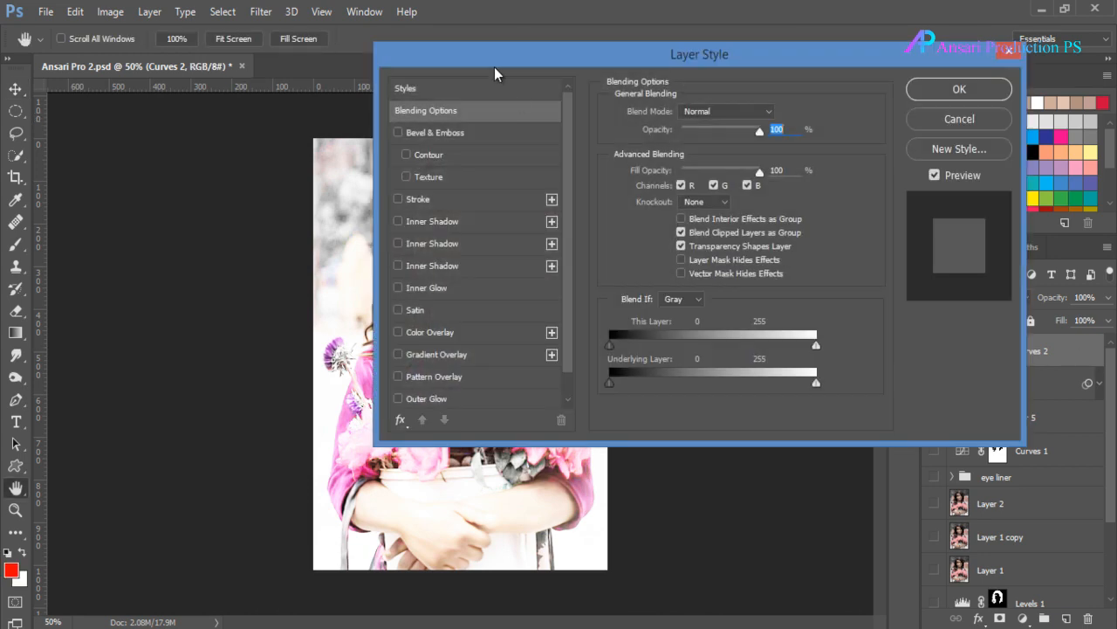
left_click_drag(494, 68, 640, 54)
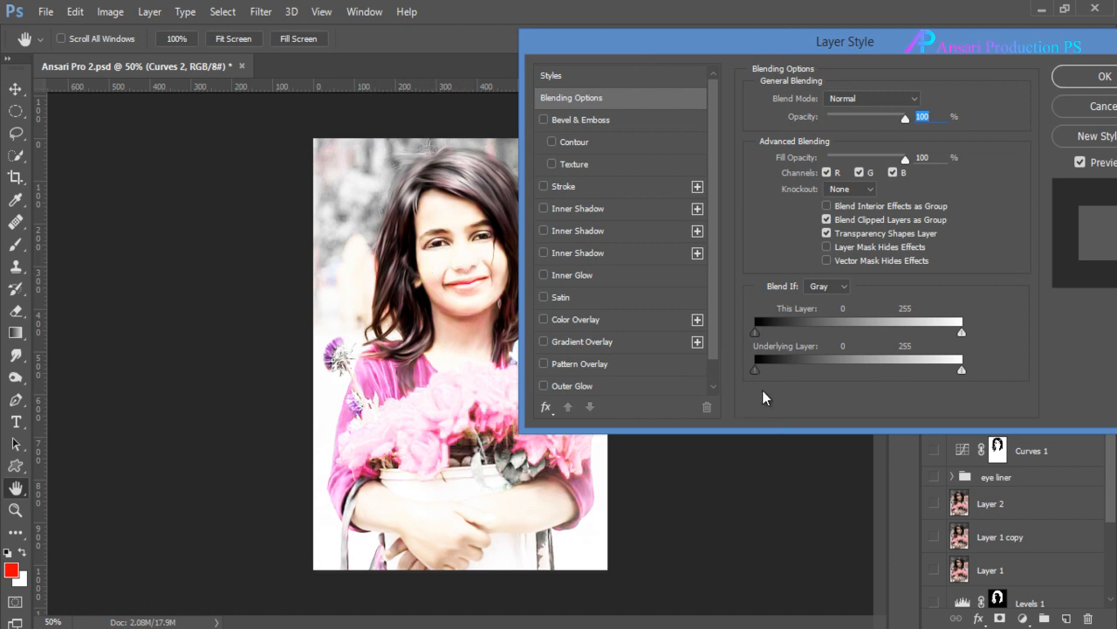
left_click_drag(757, 370, 924, 381)
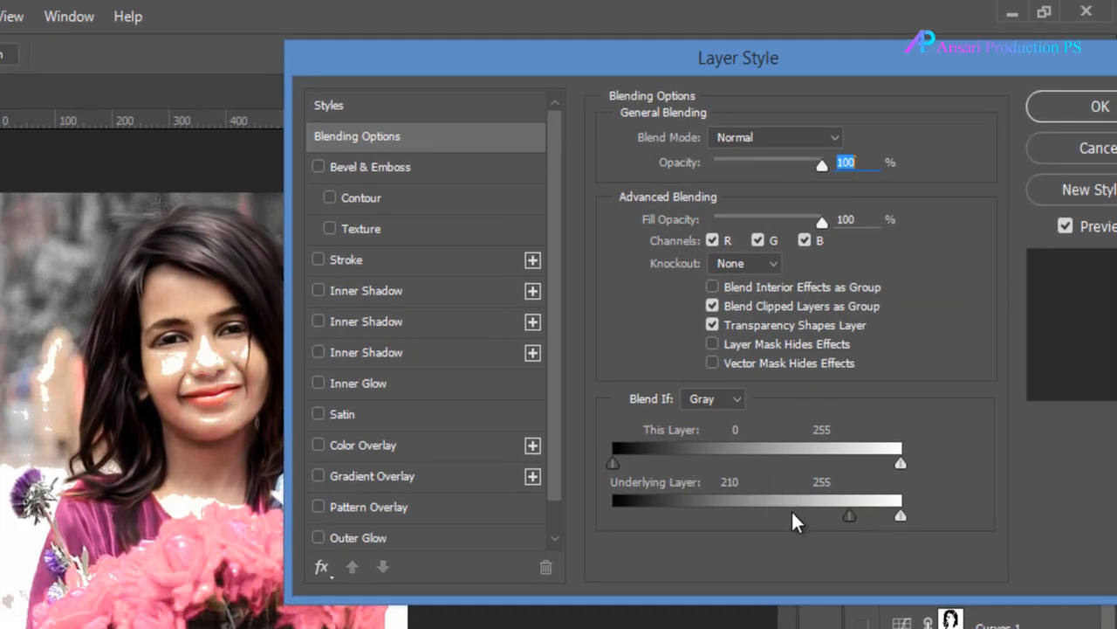
left_click_drag(852, 514, 858, 516)
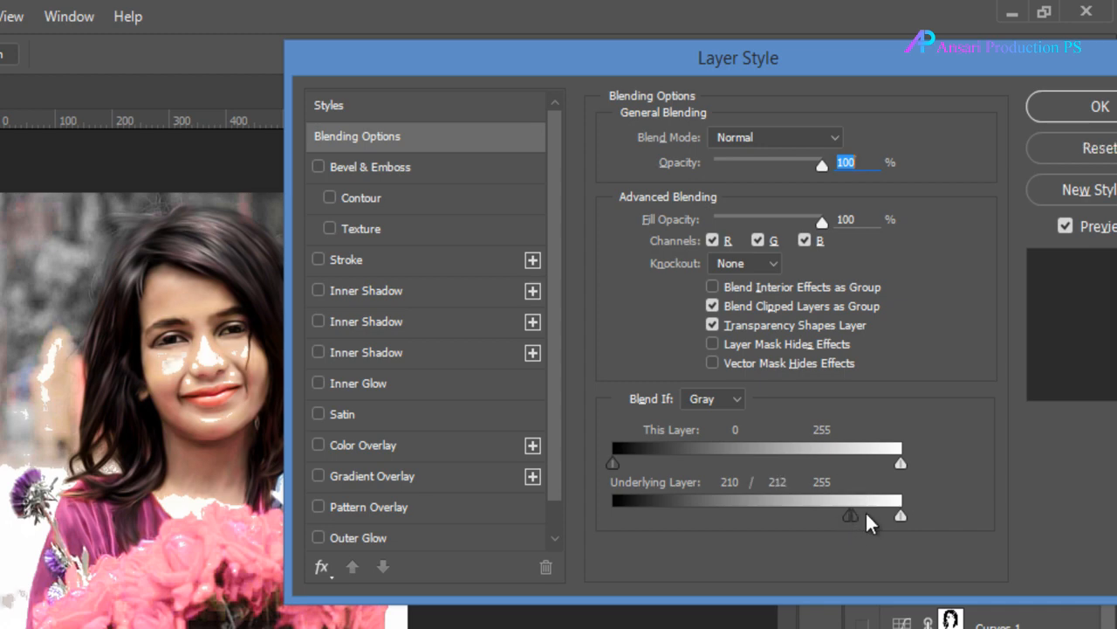
mouse_move(854, 516)
left_mouse_down()
mouse_move(919, 521)
mouse_move(783, 532)
mouse_move(843, 533)
left_mouse_up()
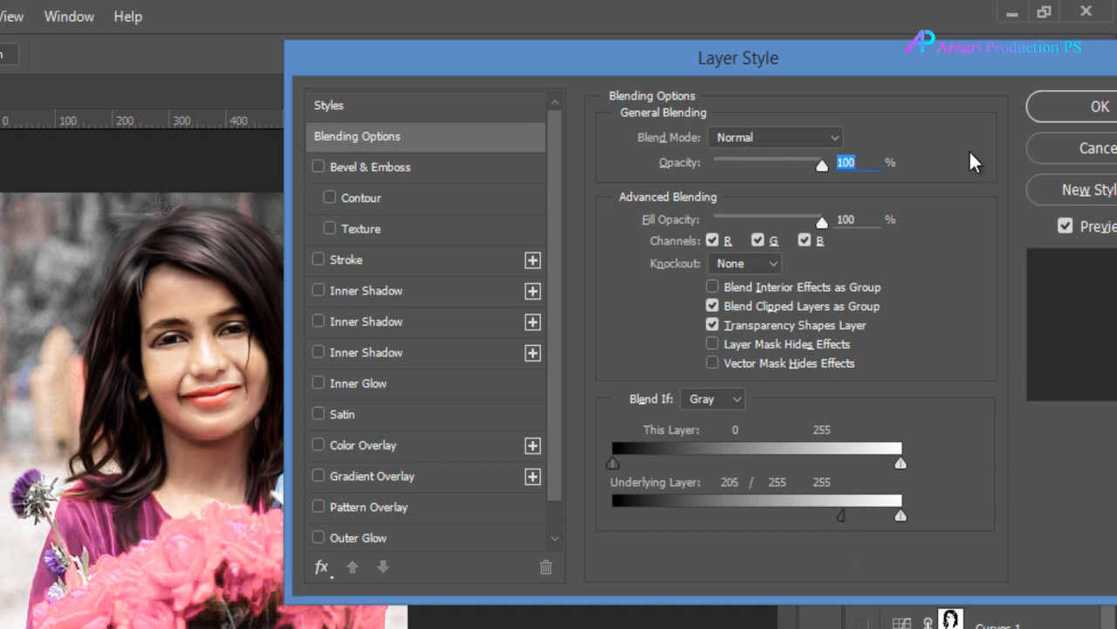
left_click(1083, 108)
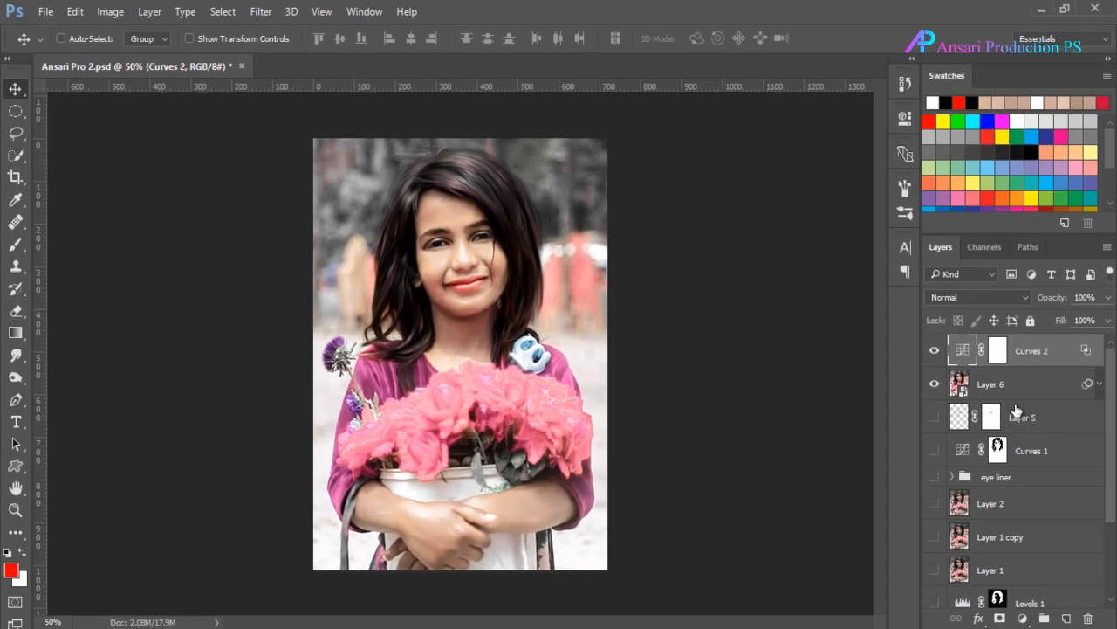
Step: Invert the Curves 2 mask to black and brush white over the nose and cheek to bring back the facial highlights
left_click(1000, 351)
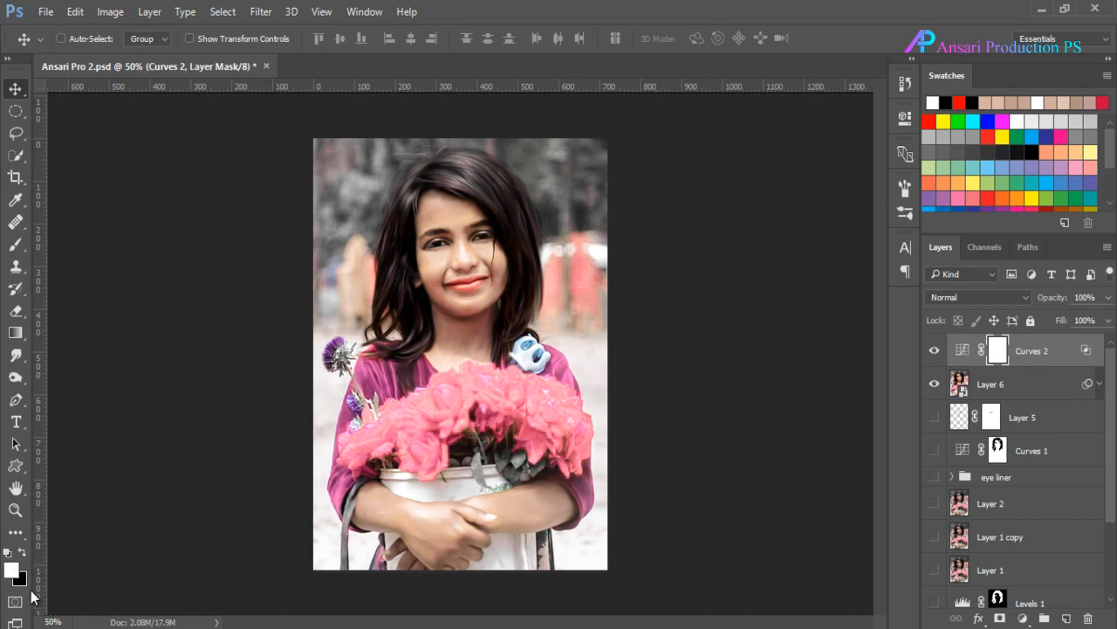
key("ctrl+i")
key("b")
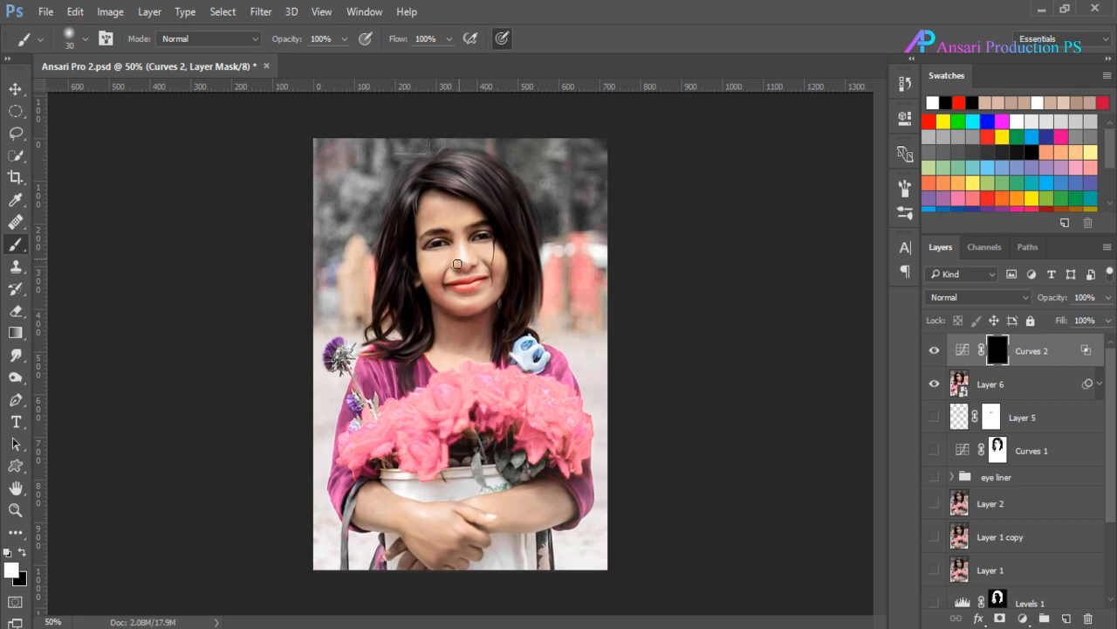
mouse_move(464, 258)
left_mouse_down()
mouse_move(458, 230)
mouse_move(463, 254)
mouse_move(437, 268)
mouse_move(501, 271)
left_mouse_up()
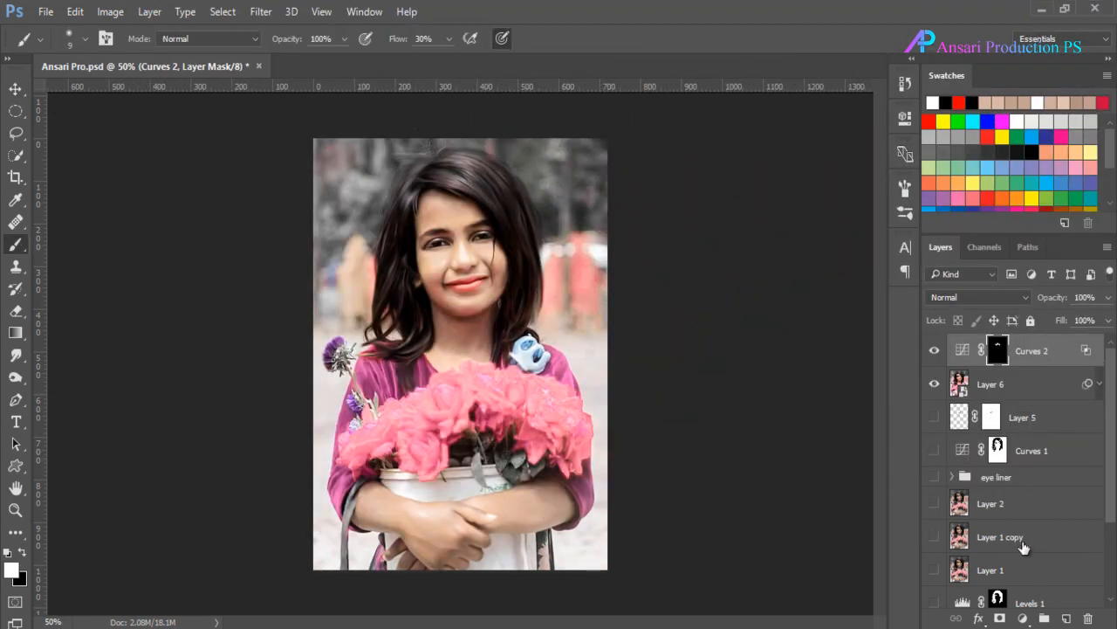
Step: Add another Curves adjustment layer on top and lower its midtones slightly to darken the portrait
left_click(1023, 618)
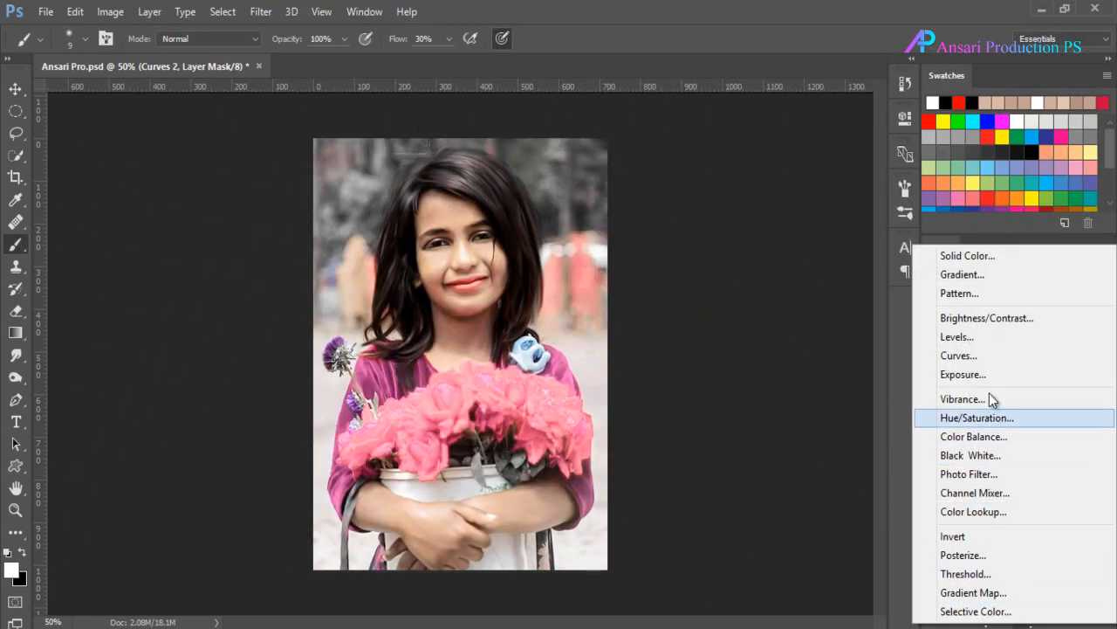
left_click(978, 355)
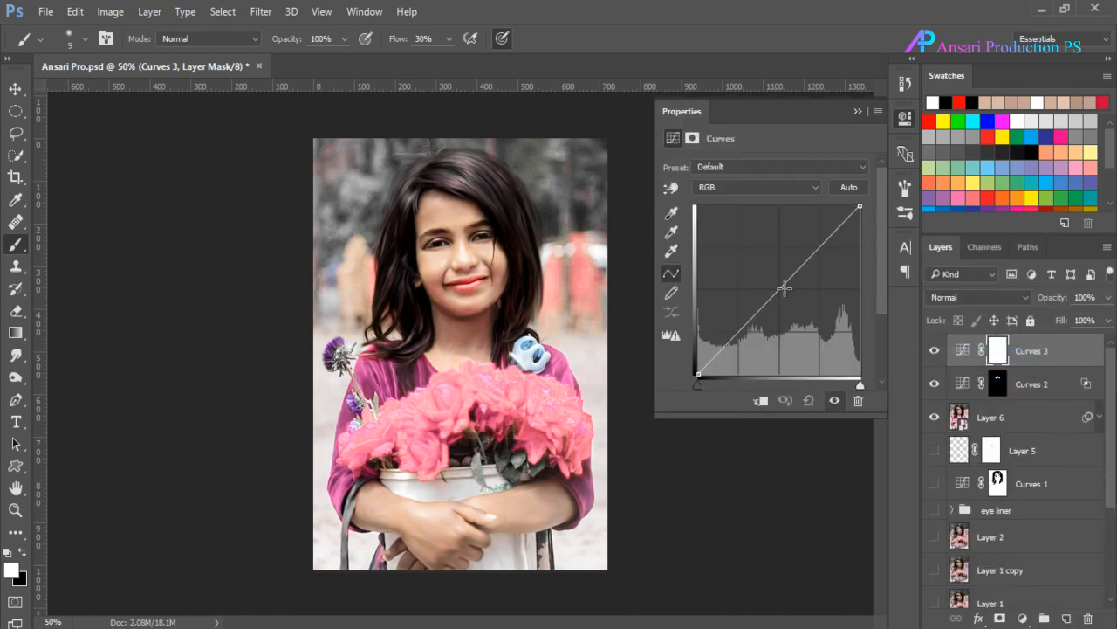
left_click_drag(780, 290, 786, 297)
left_click(859, 111)
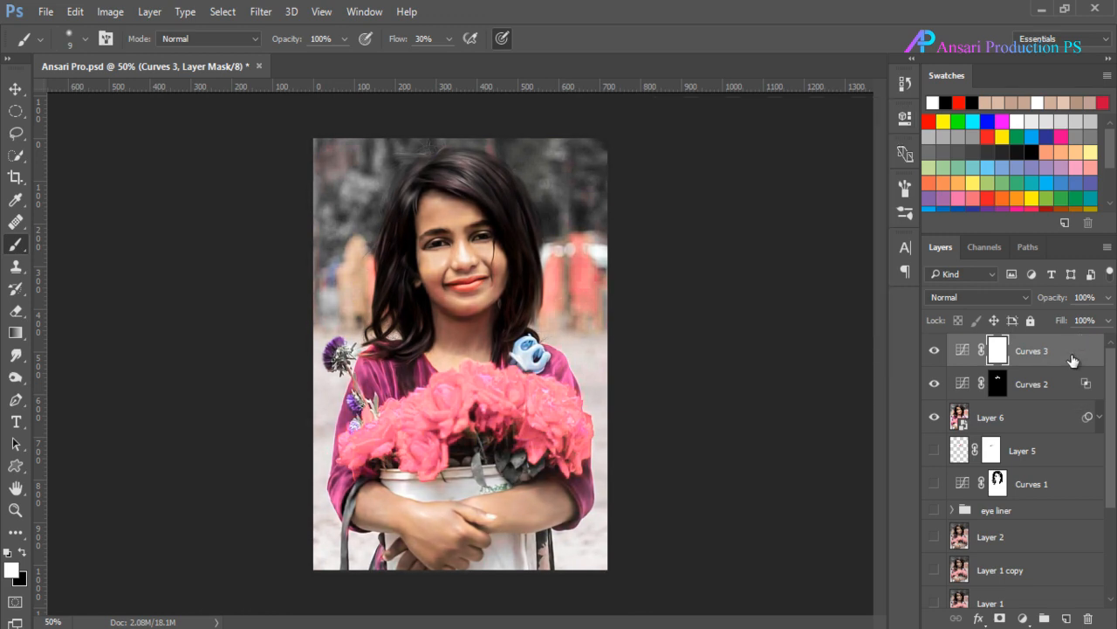
Step: In the Curves 3 blending options, split the Underlying Layer highlight slider, with its upper half at 192, and apply
double_click(1072, 361)
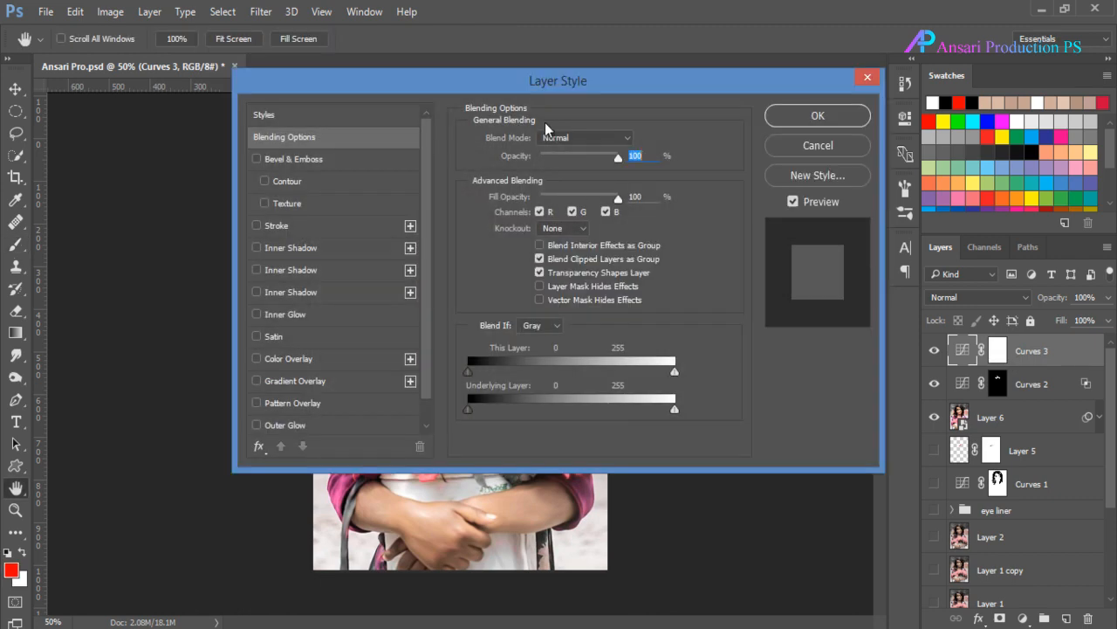
left_click_drag(464, 88, 808, 35)
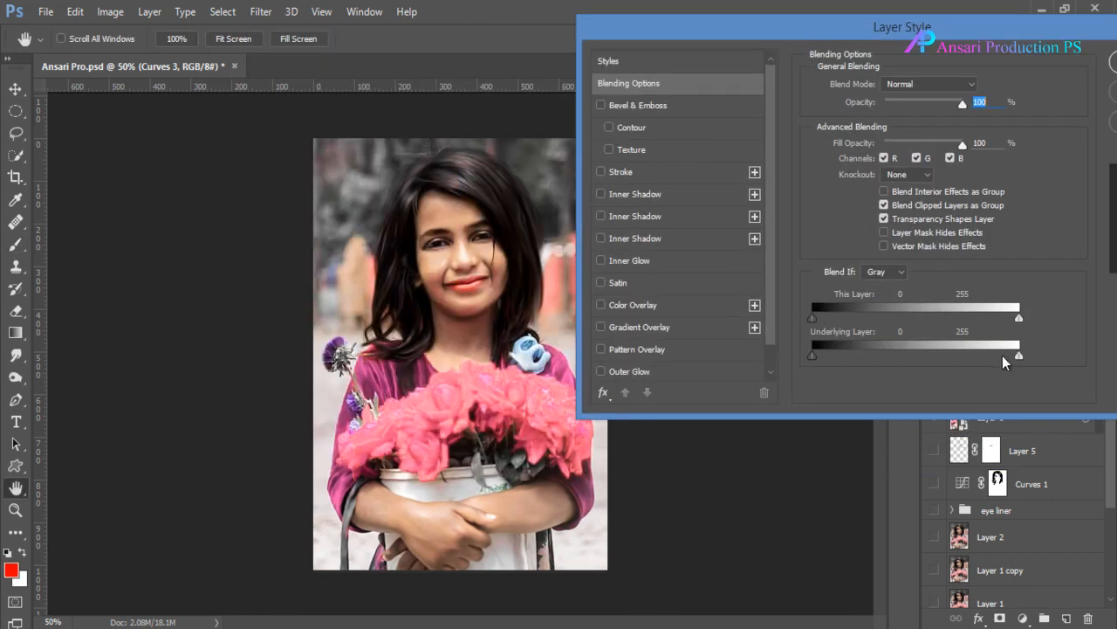
left_click_drag(1018, 356, 944, 365)
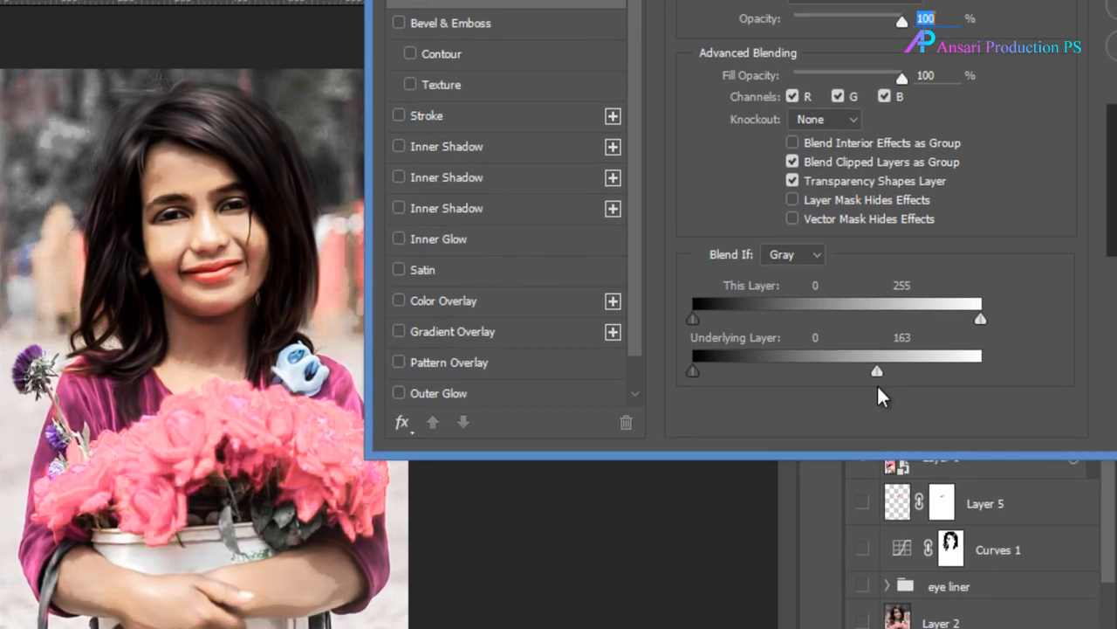
left_click_drag(877, 386, 908, 377)
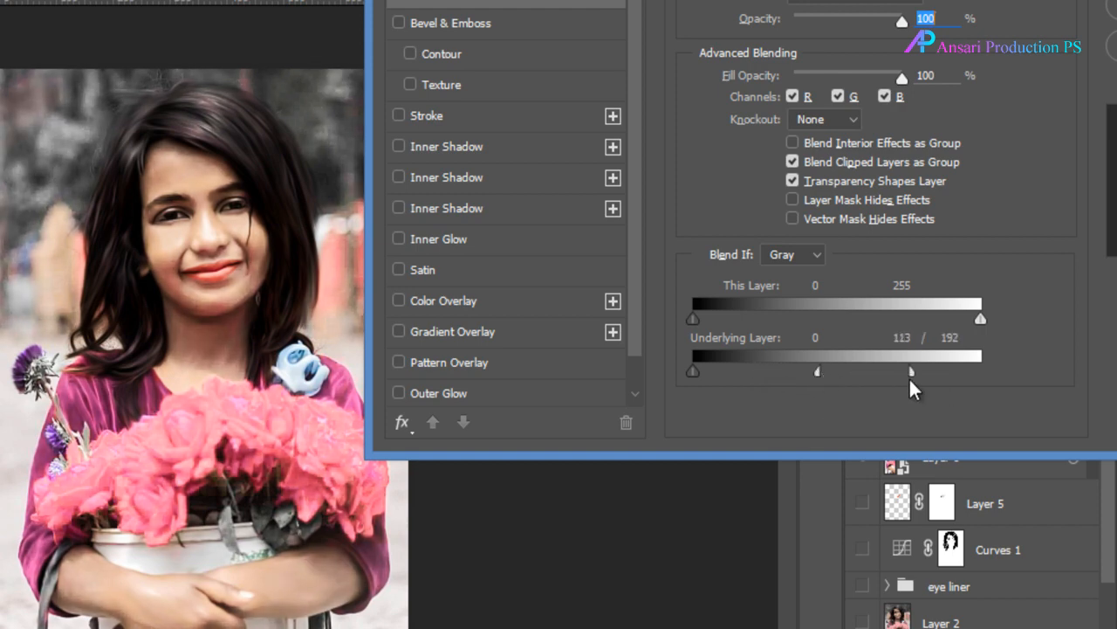
left_click_drag(817, 371, 808, 379)
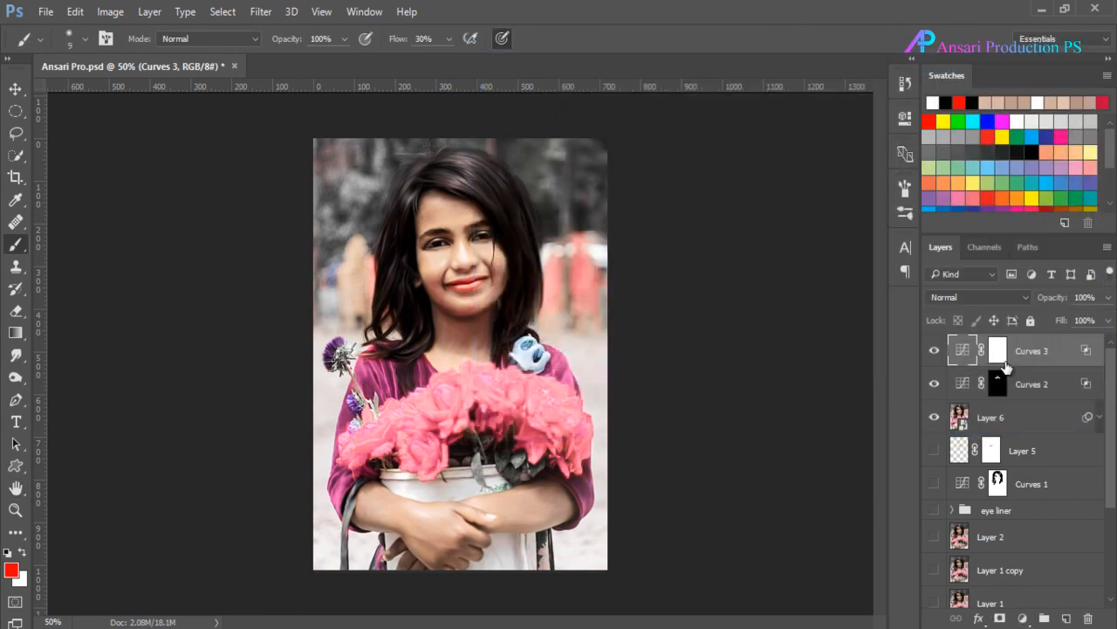
Step: Invert the Curves 3 mask to black and brush white along the face edges to paint in the shading
left_click(1004, 360)
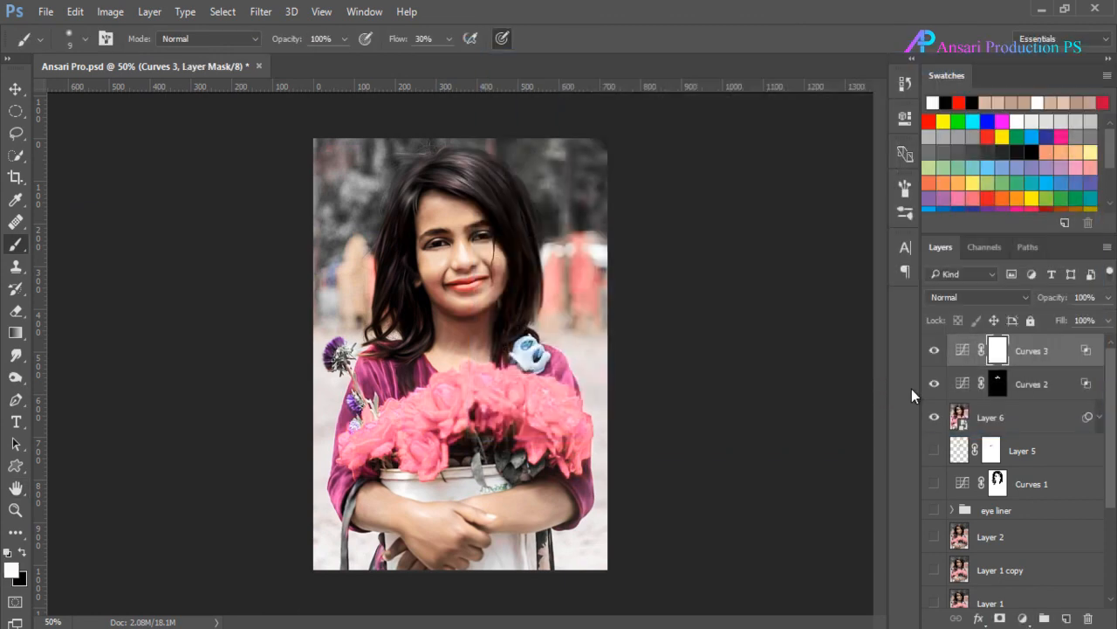
key("ctrl+i")
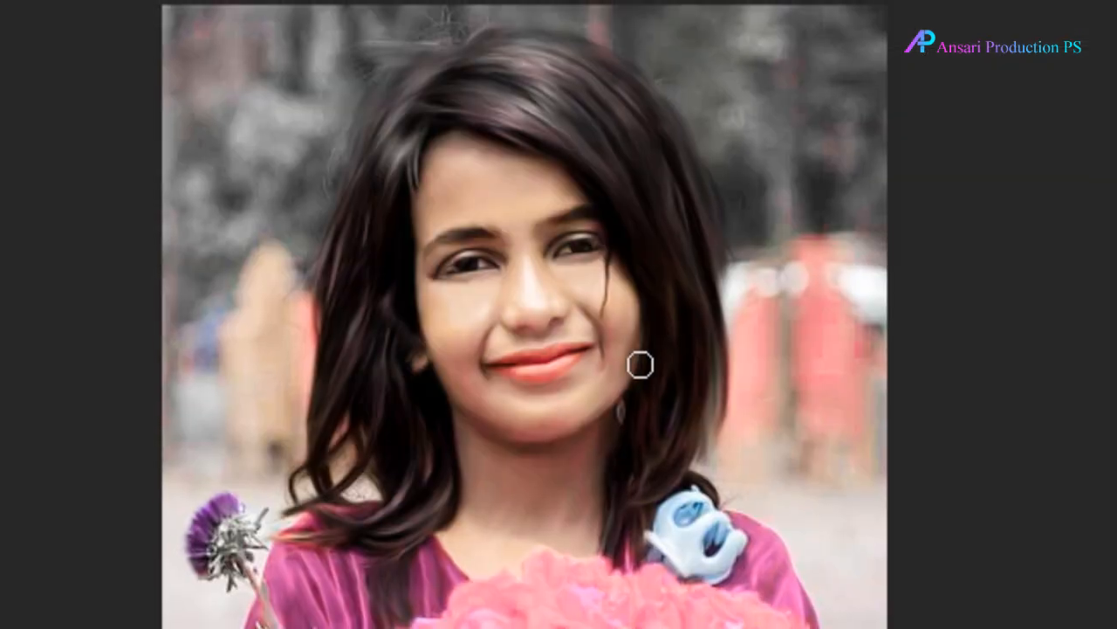
left_click_drag(431, 288, 459, 314)
key("ctrl+plus")
key("ctrl+plus")
left_click_drag(444, 274, 434, 389)
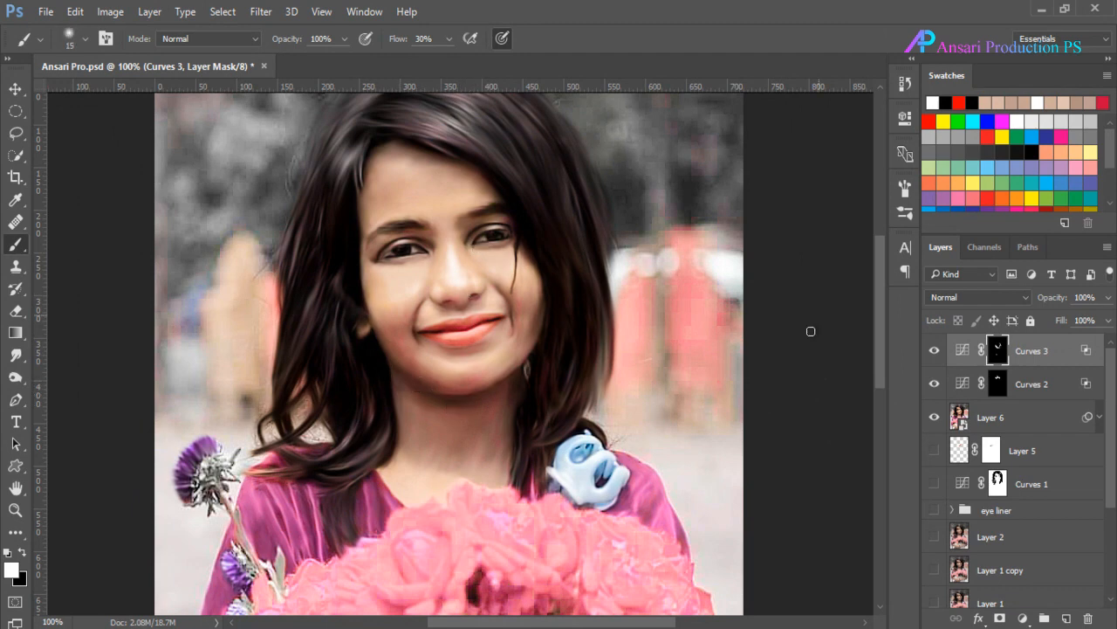
key("ctrl+minus")
key("ctrl+minus")
key("ctrl+minus")
key("ctrl+plus")
key("v")
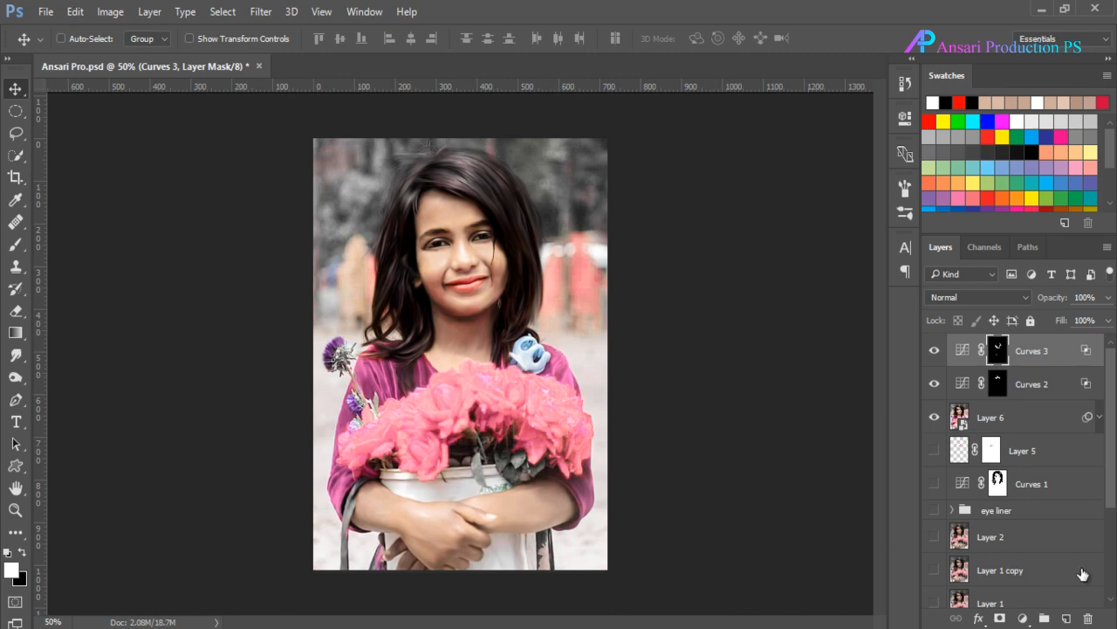
Step: Add a Hue/Saturation adjustment layer on top and set its Hue to -28
left_click(1023, 618)
left_click(960, 417)
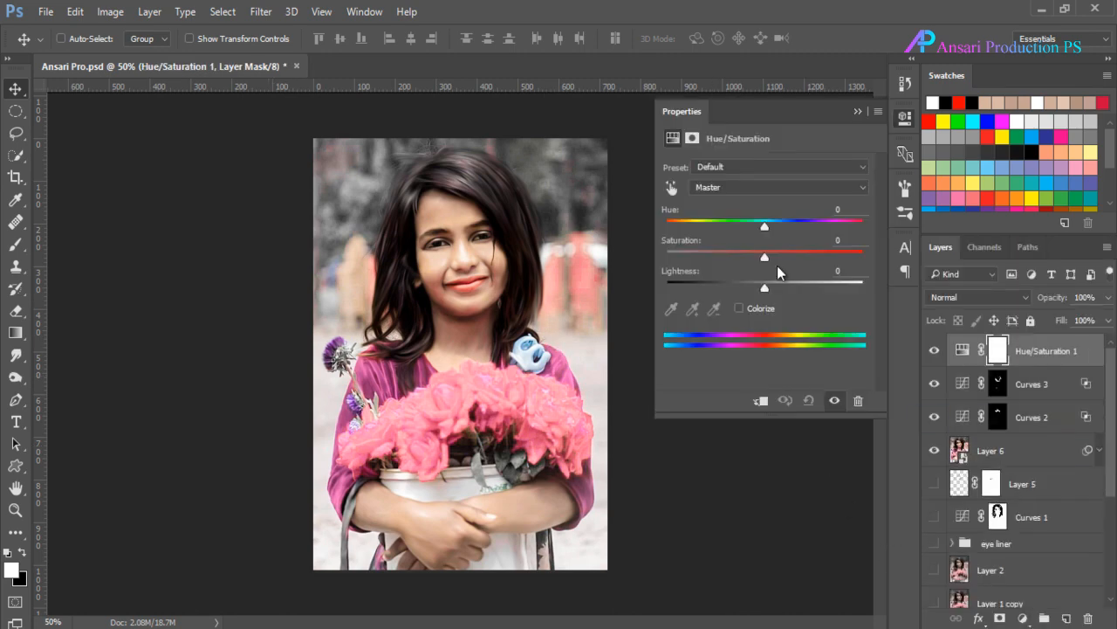
left_click_drag(764, 227, 739, 230)
left_click(858, 111)
Step: Invert the Hue/Saturation 1 mask and paint the colour shift onto the lips only
key("ctrl+i")
key("b")
scroll(471, 279, "up", 3)
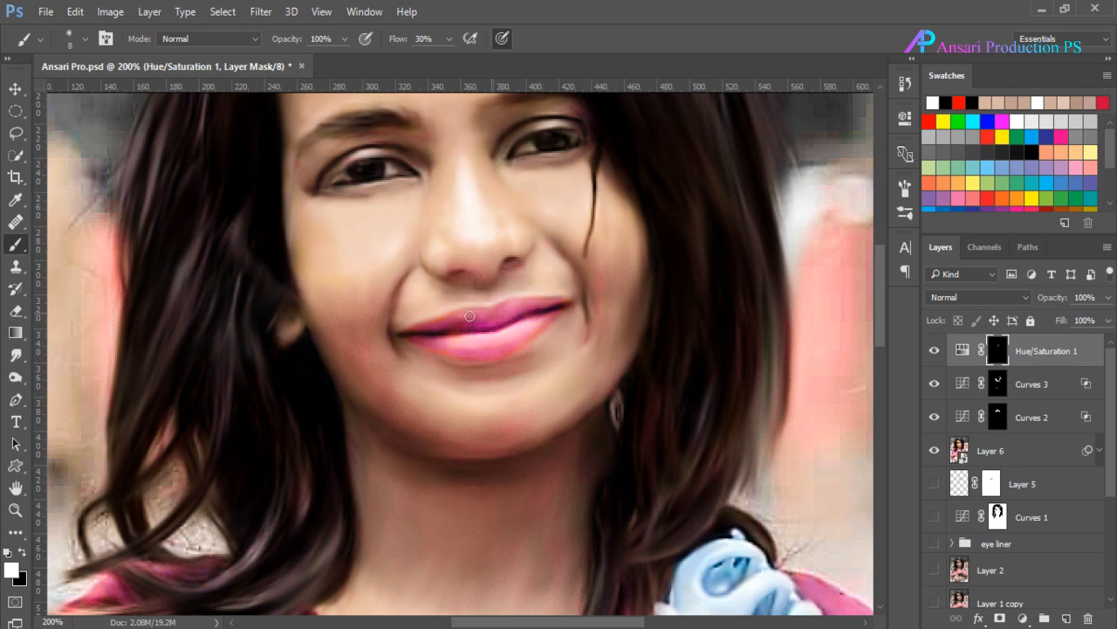
scroll(569, 304, "down", 2)
Step: Reduce the Hue/Saturation 1 hue shift to give the lips a softer, natural pink
key("v")
left_click(962, 351)
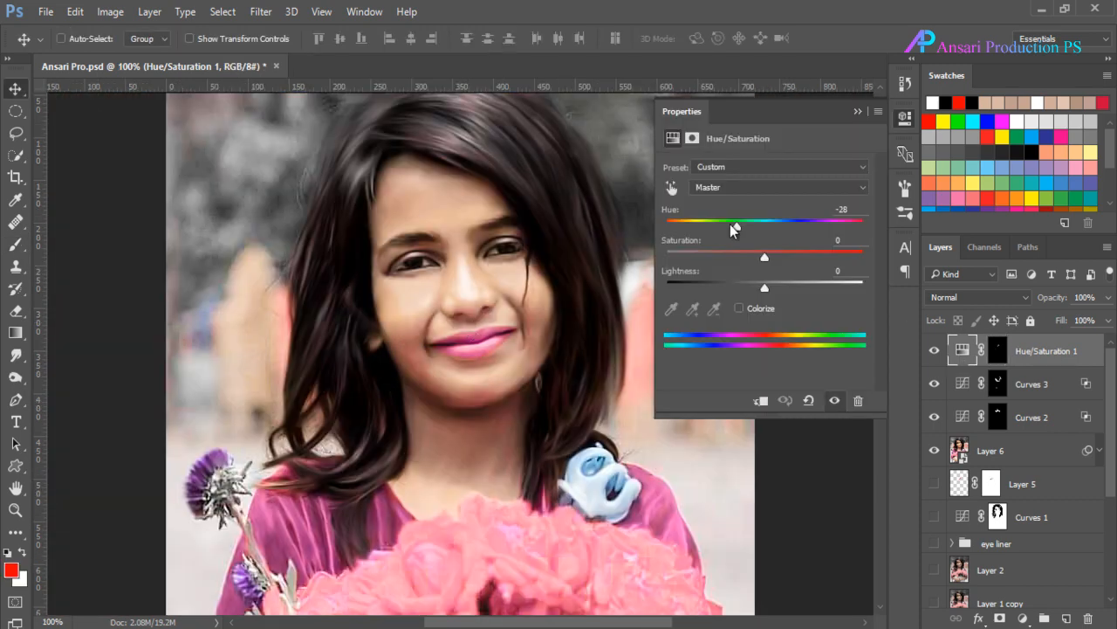
left_click_drag(730, 224, 752, 225)
left_click(858, 111)
key("ctrl+minus")
key("ctrl+minus")
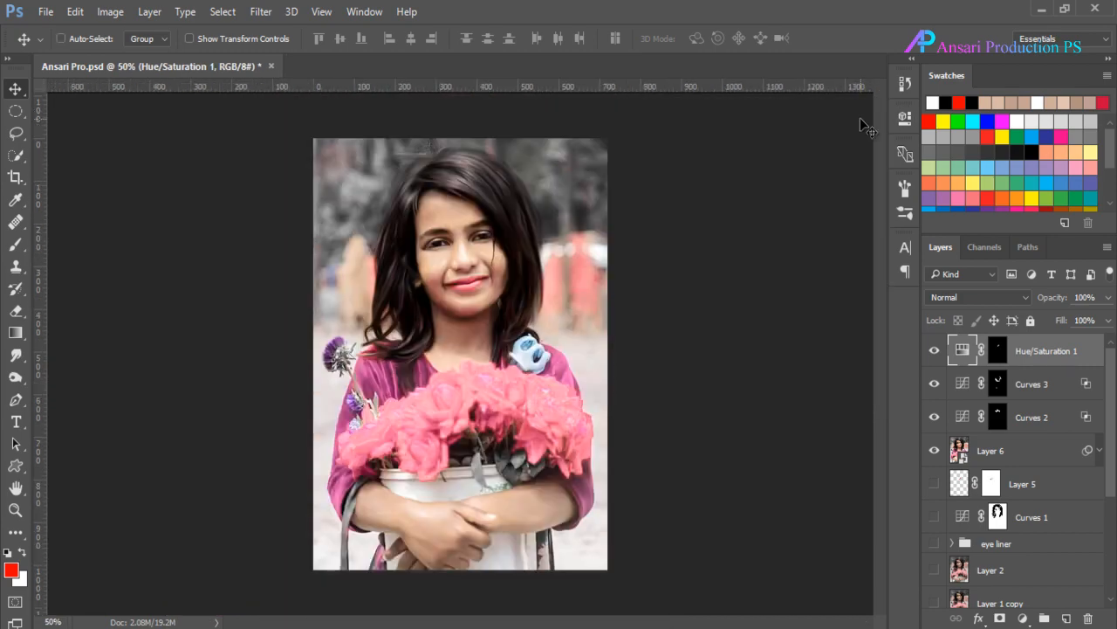
key("ctrl+plus")
scroll(295, 553, "down", 2)
left_click(1065, 618)
key("d")
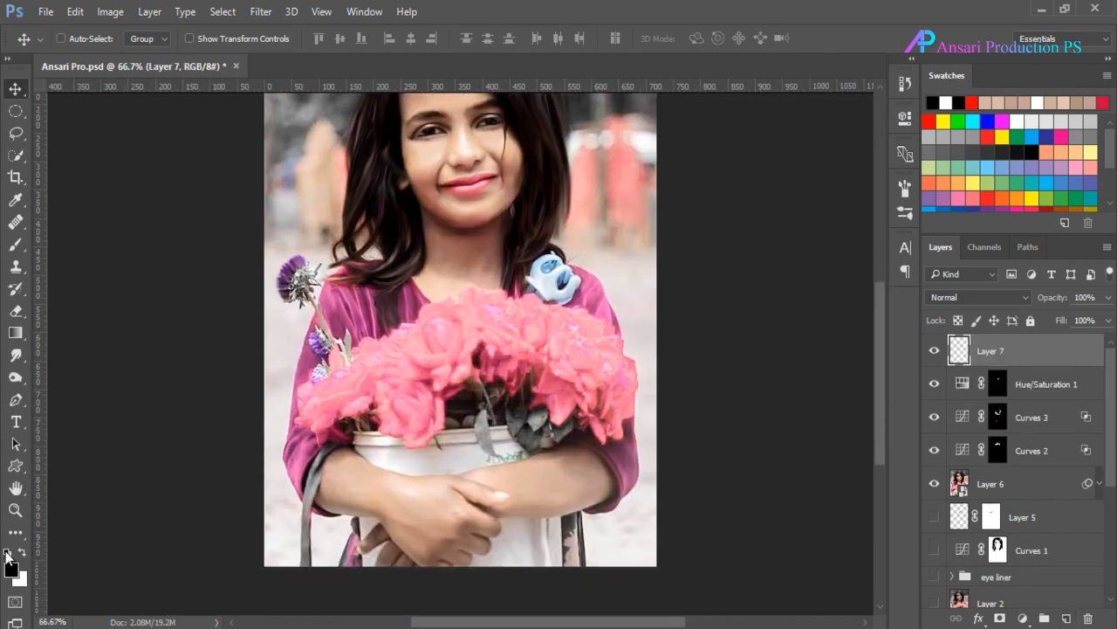
key("x")
key("ctrl+z")
Step: Add a Levels adjustment layer on top with black input level 73 and midtones 0.60
left_click(1023, 618)
left_click(951, 337)
left_click_drag(688, 296, 823, 292)
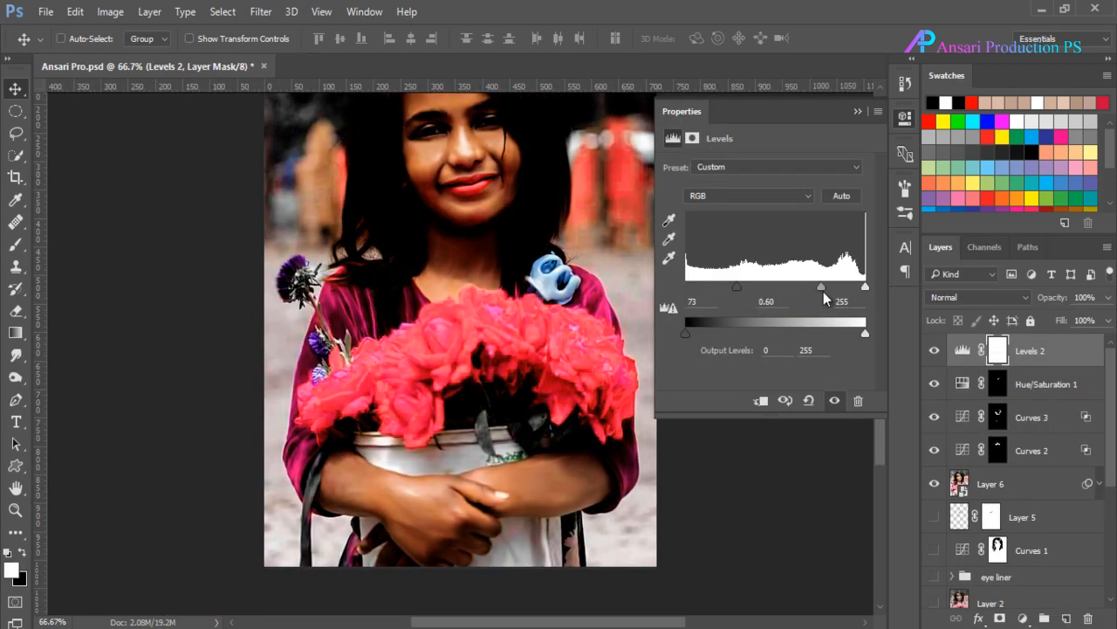
left_click(858, 112)
Step: Invert the Levels 2 mask to black and paint the darkening onto the lower part of the hanging strap, undoing the last stroke
key("ctrl+i")
key("b")
scroll(305, 506, "up", 3)
key("bracketright")
mouse_move(304, 506)
left_mouse_down()
mouse_move(327, 507)
mouse_move(311, 508)
left_mouse_up()
key("bracketright")
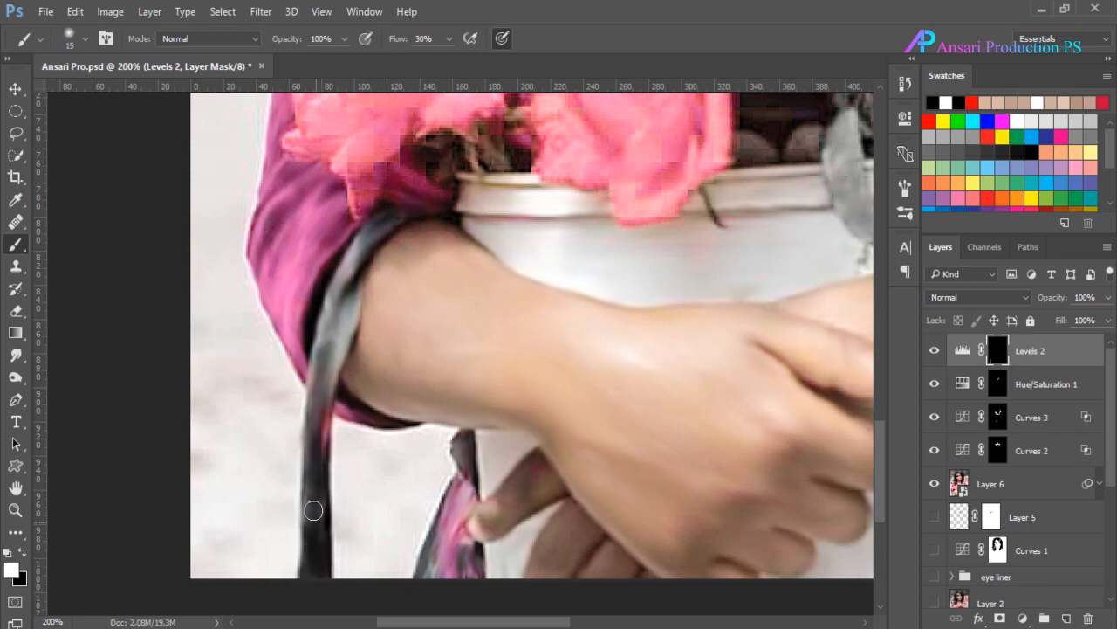
key("ctrl+z")
Step: Paint the Levels darkening along the strap around the forearm and down its length, masking out spill on the skin
mouse_move(337, 310)
left_mouse_down()
mouse_move(312, 500)
mouse_move(335, 355)
mouse_move(322, 344)
mouse_move(342, 280)
left_mouse_up()
key("x")
left_click_drag(364, 361, 358, 316)
key("x")
key("bracketleft")
mouse_move(369, 240)
left_mouse_down()
mouse_move(326, 279)
mouse_move(369, 253)
left_mouse_up()
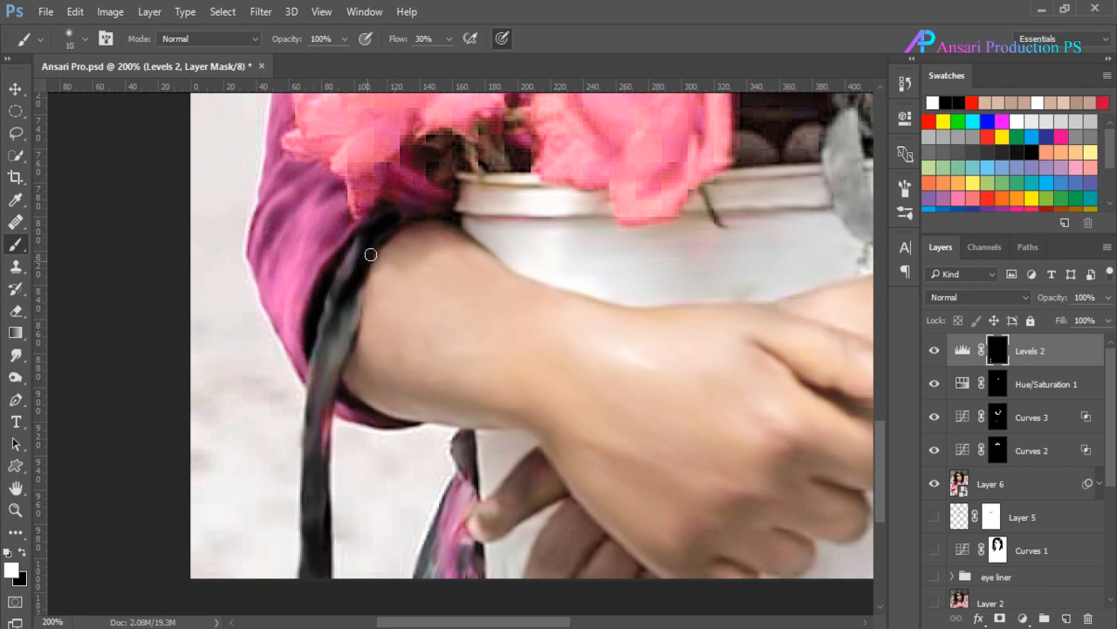
key("bracketright")
left_click_drag(311, 428, 316, 472)
Step: Extend the Levels 2 mask touch-up to the remaining dark straps beside the bucket using a smaller 9 px brush
scroll(312, 504, "down", 2)
key("bracketleft")
key("bracketleft")
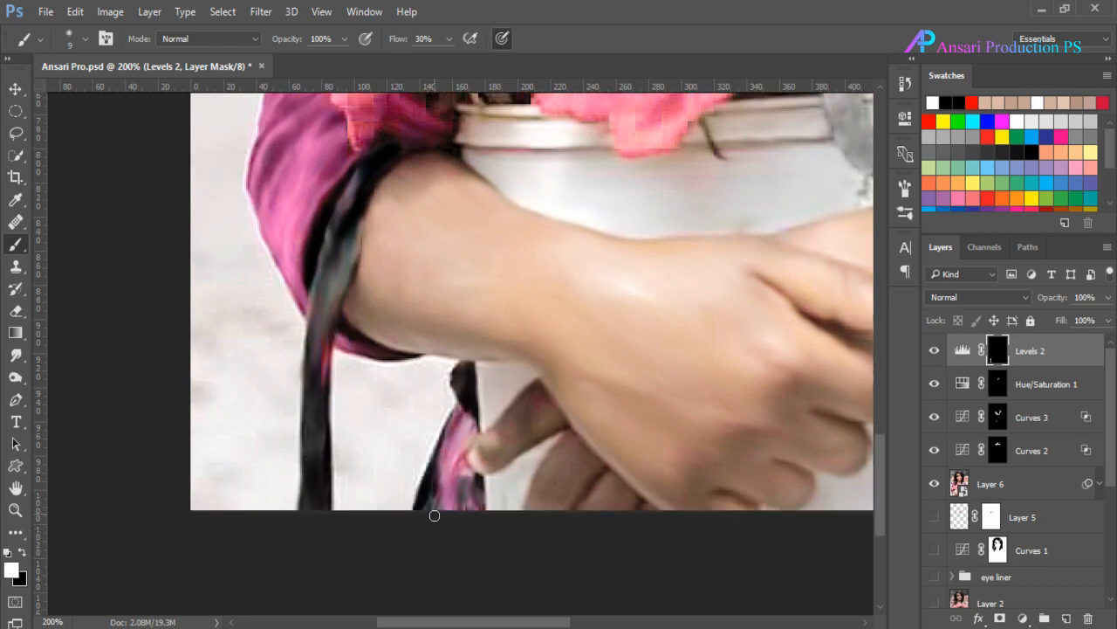
key("x")
scroll(434, 512, "right", 3)
key("ctrl+0")
key("v")
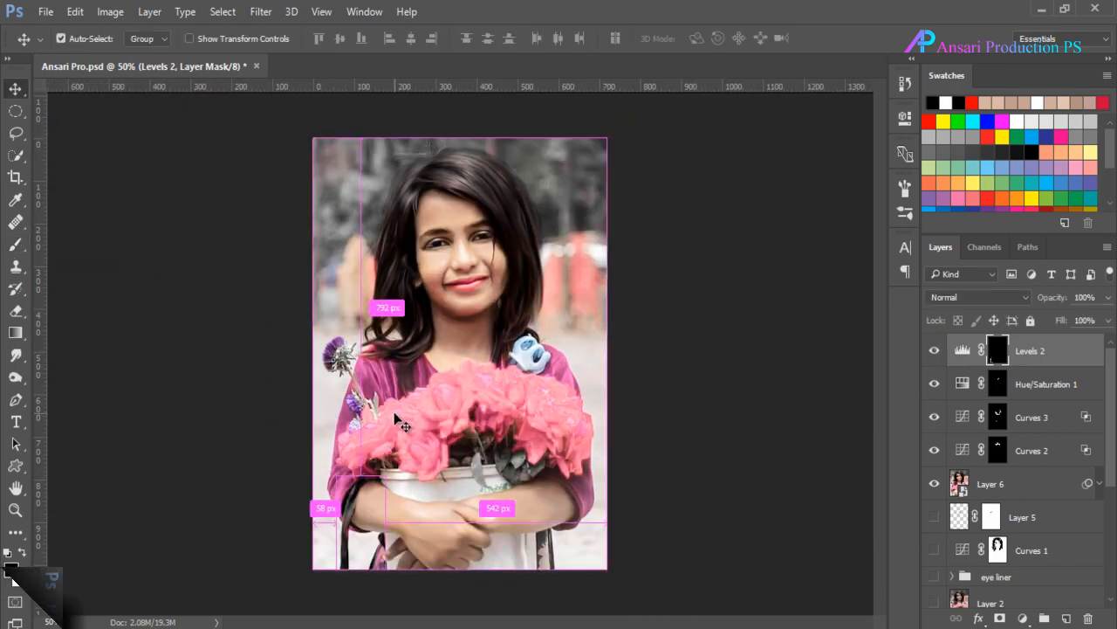
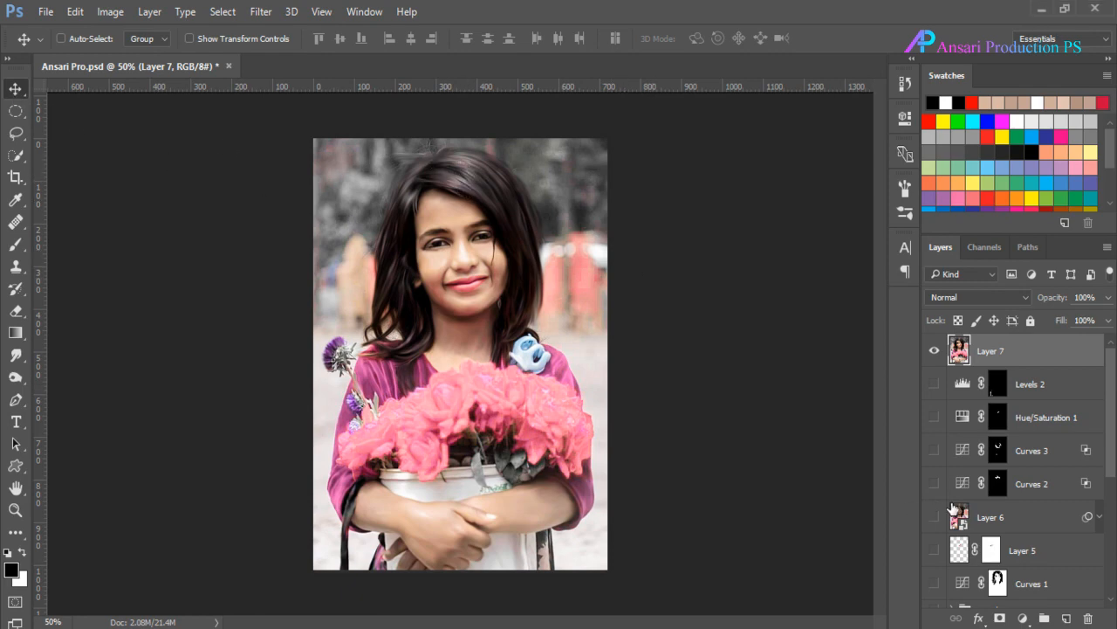
Step: Add a brightening Curves adjustment layer on top and exclude the darkest underlying tones with its Blend If settings
left_click(1022, 617)
left_click(1020, 366)
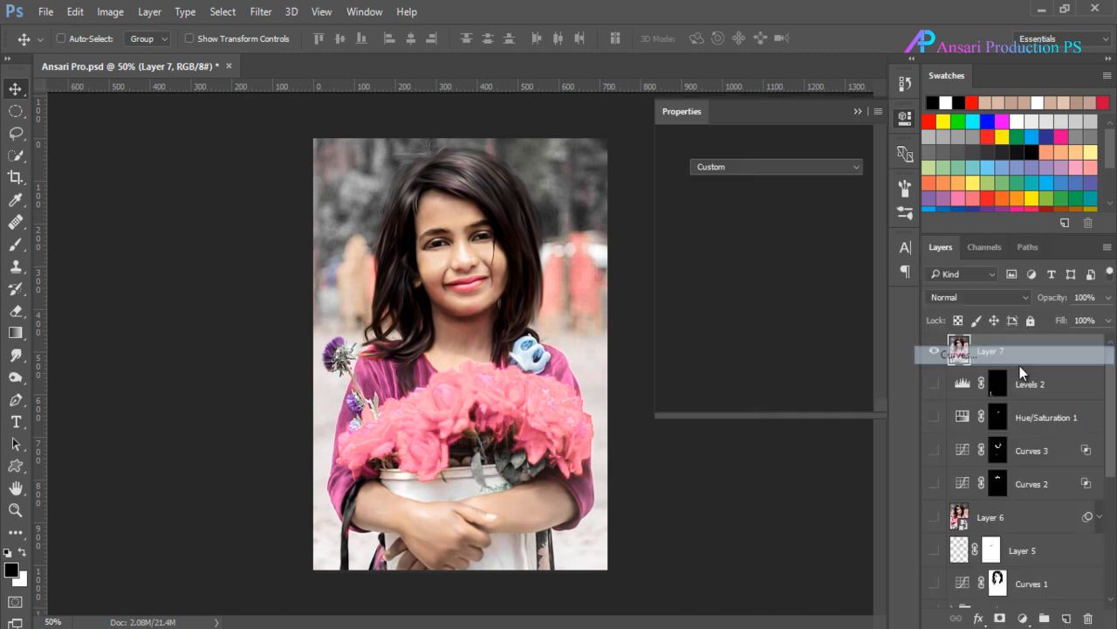
left_click_drag(762, 307, 762, 271)
double_click(1065, 350)
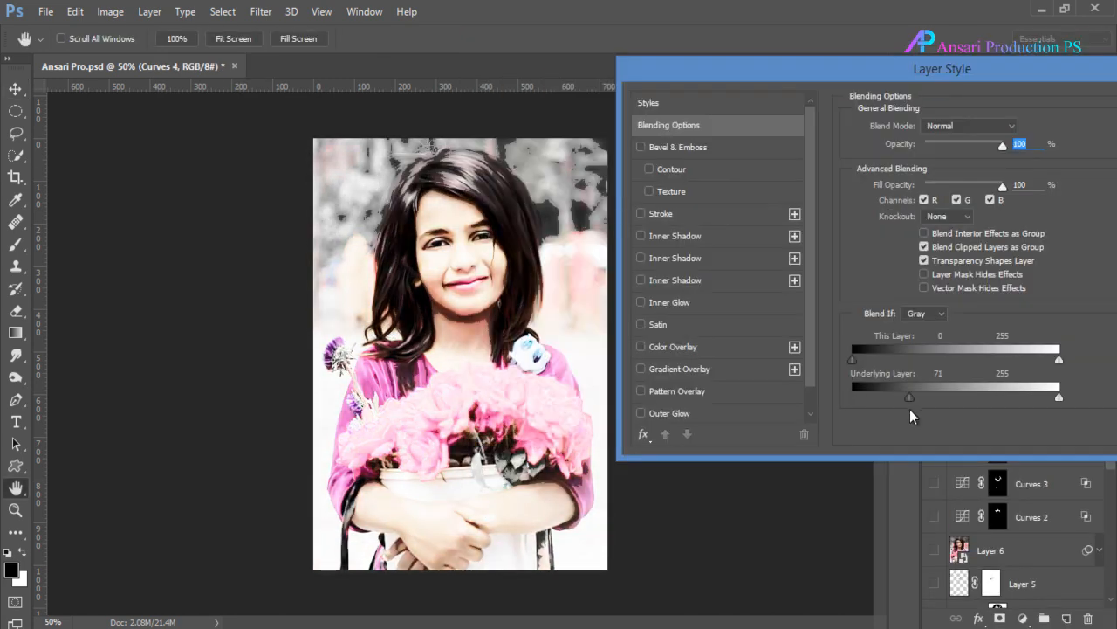
left_click_drag(909, 397, 994, 402)
left_click_drag(908, 398, 904, 398)
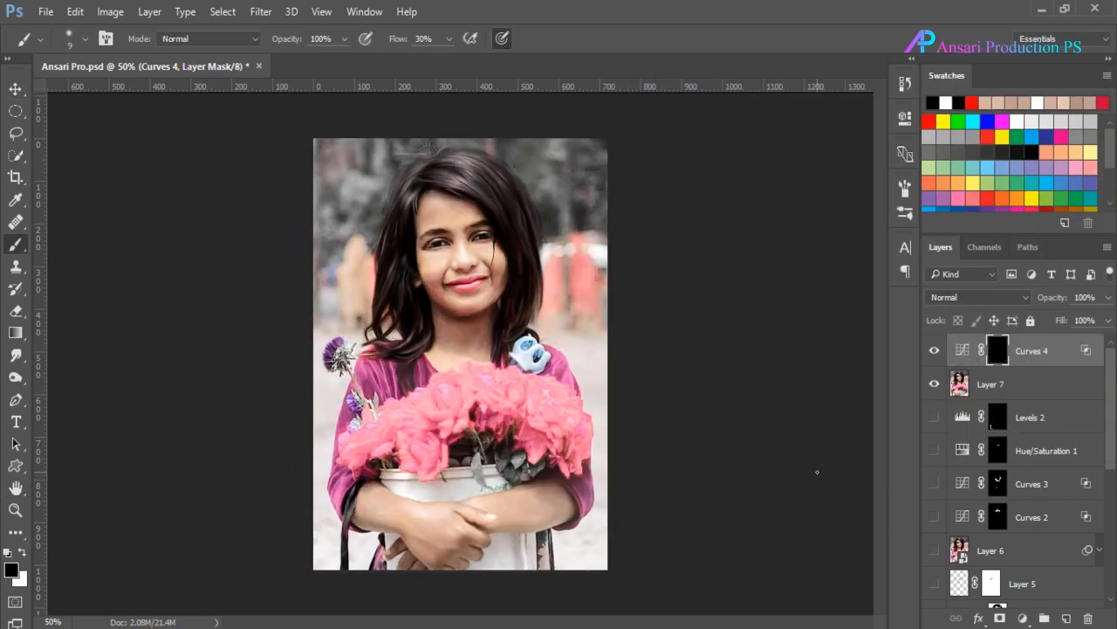
Step: Paint the Curves brightening onto the upper hair in white on the layer's inverted black mask
key("x")
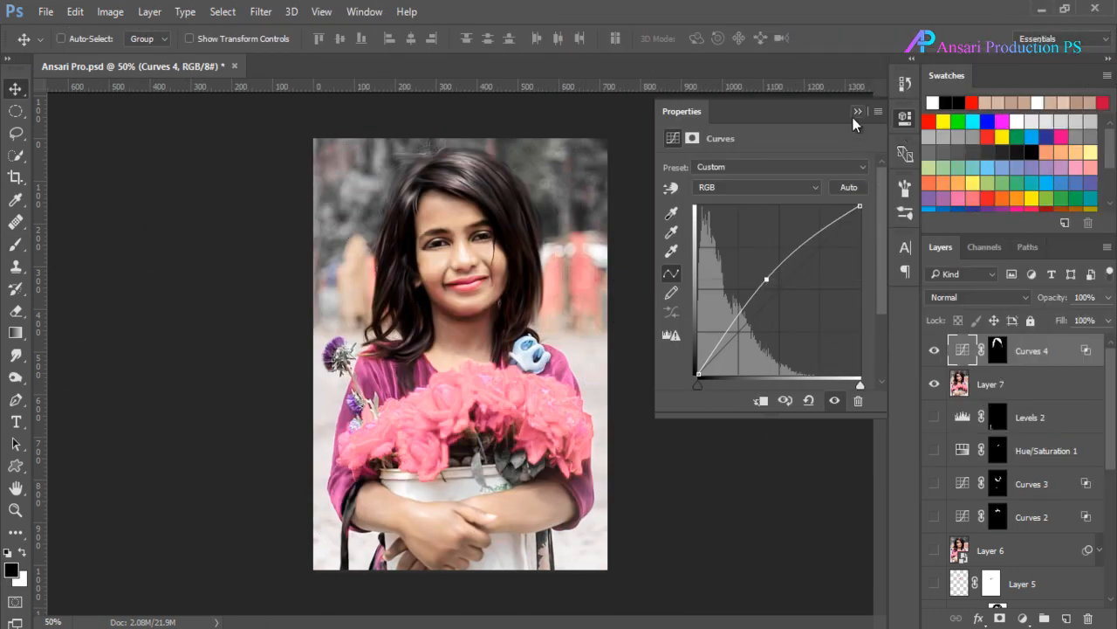
left_click(855, 113)
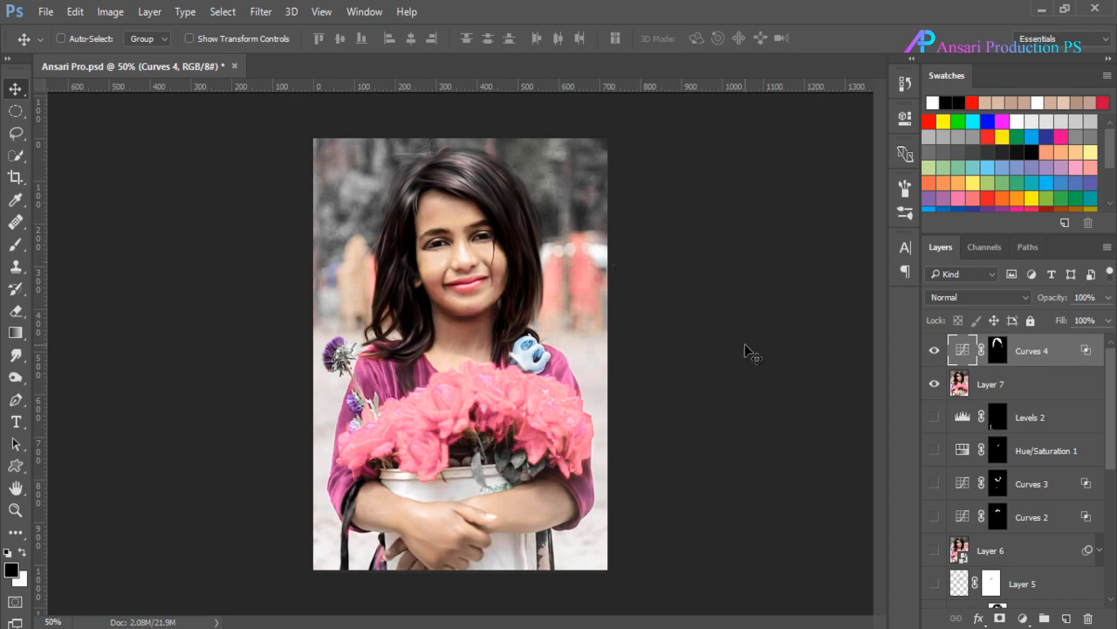
Step: Stamp the visible result into a new top layer, duplicate it and hide the duplicate
key("ctrl+shift+alt+e")
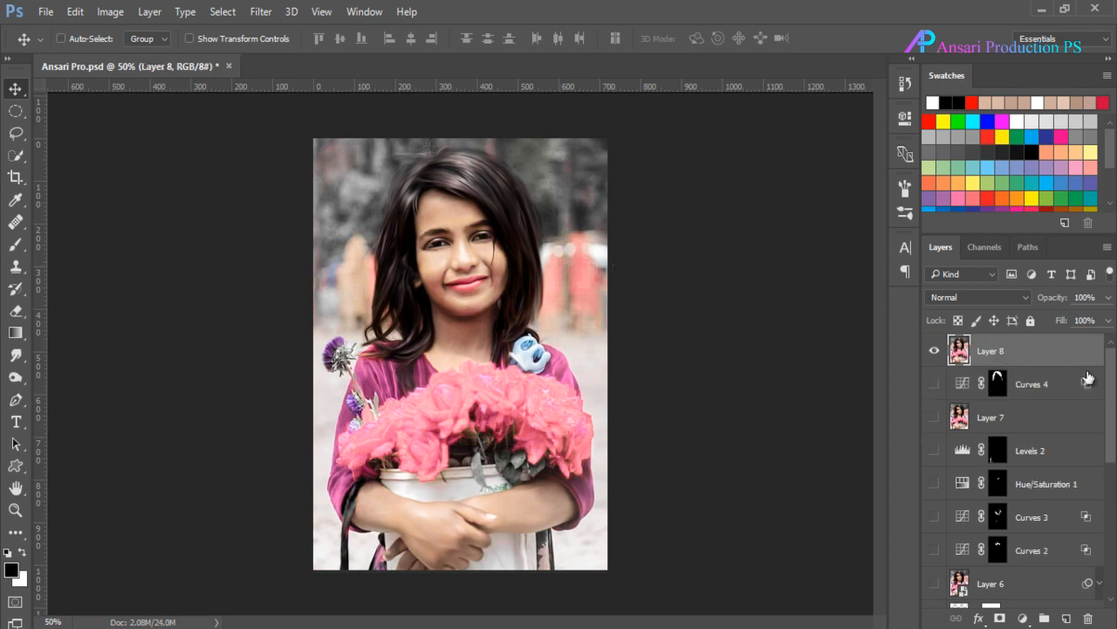
left_click_drag(1068, 360, 1067, 618)
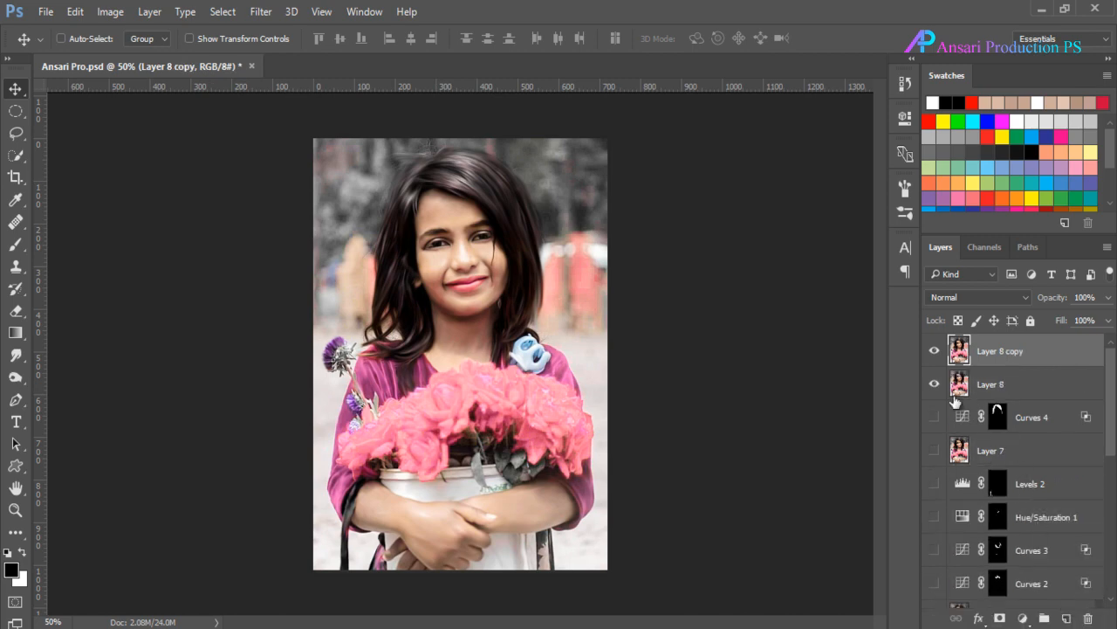
left_click(935, 352)
Step: Apply a Motion Blur to Layer 8 with an angle of -45° and a distance of 950 pixels
left_click(1009, 388)
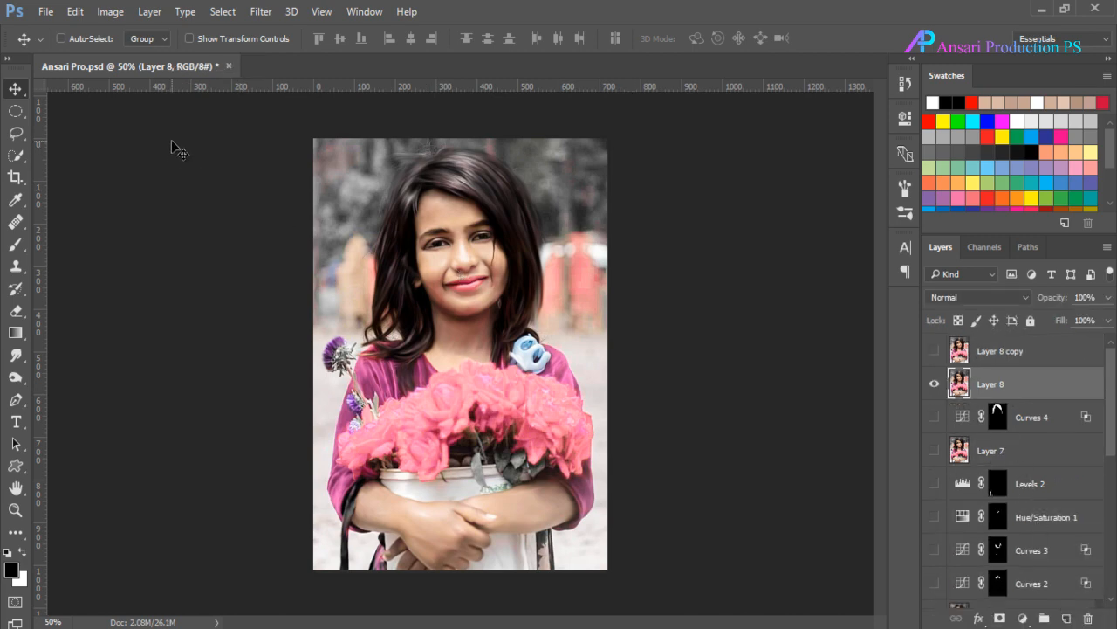
left_click(262, 12)
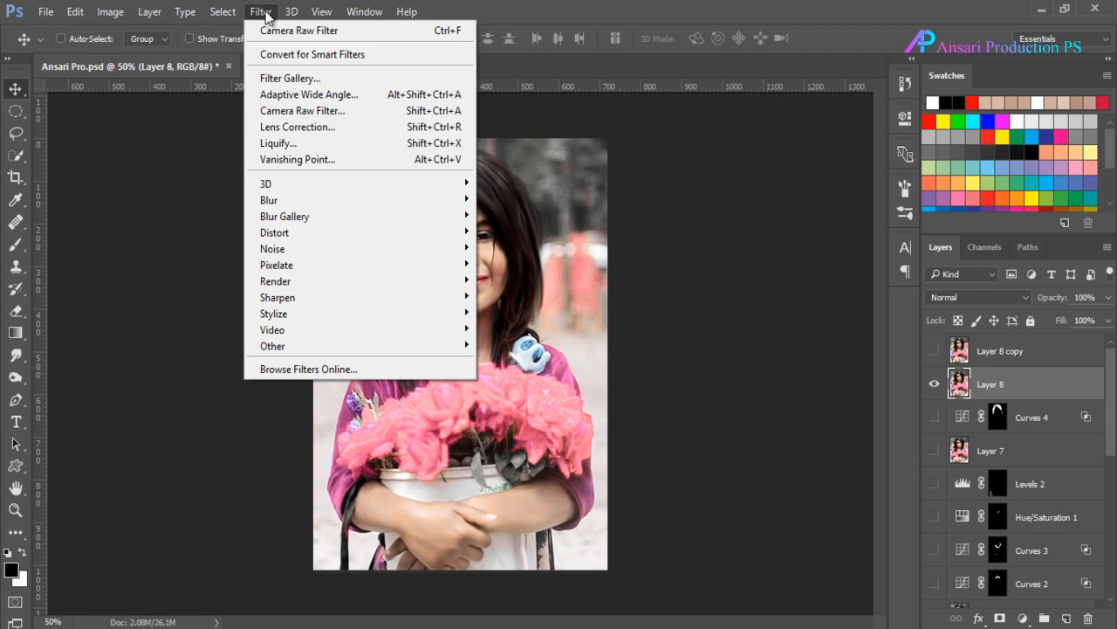
mouse_move(406, 189)
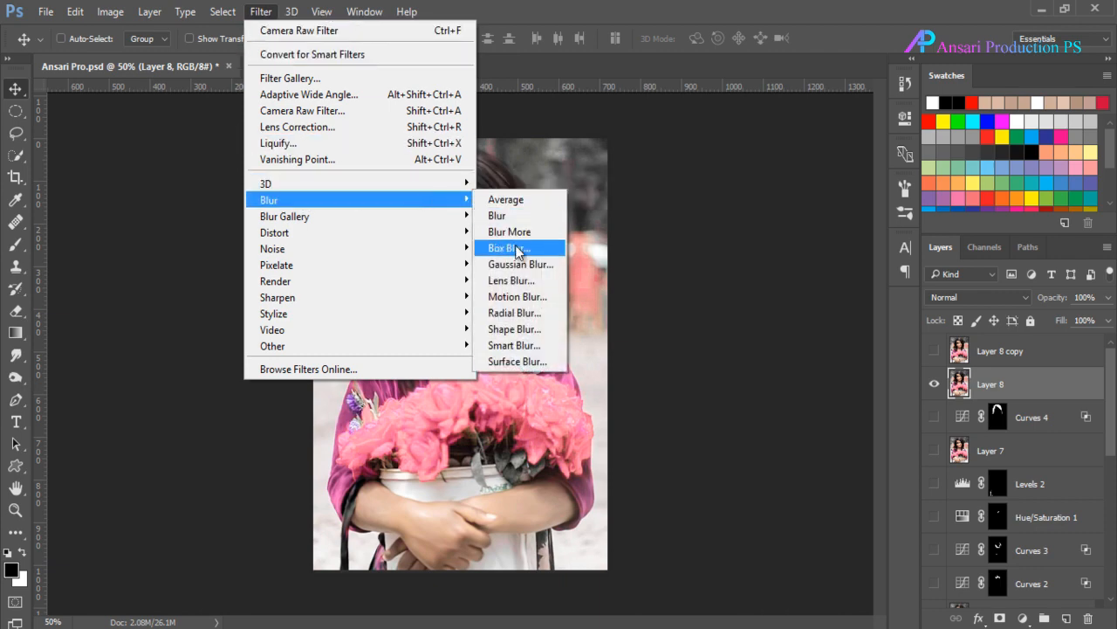
left_click(517, 296)
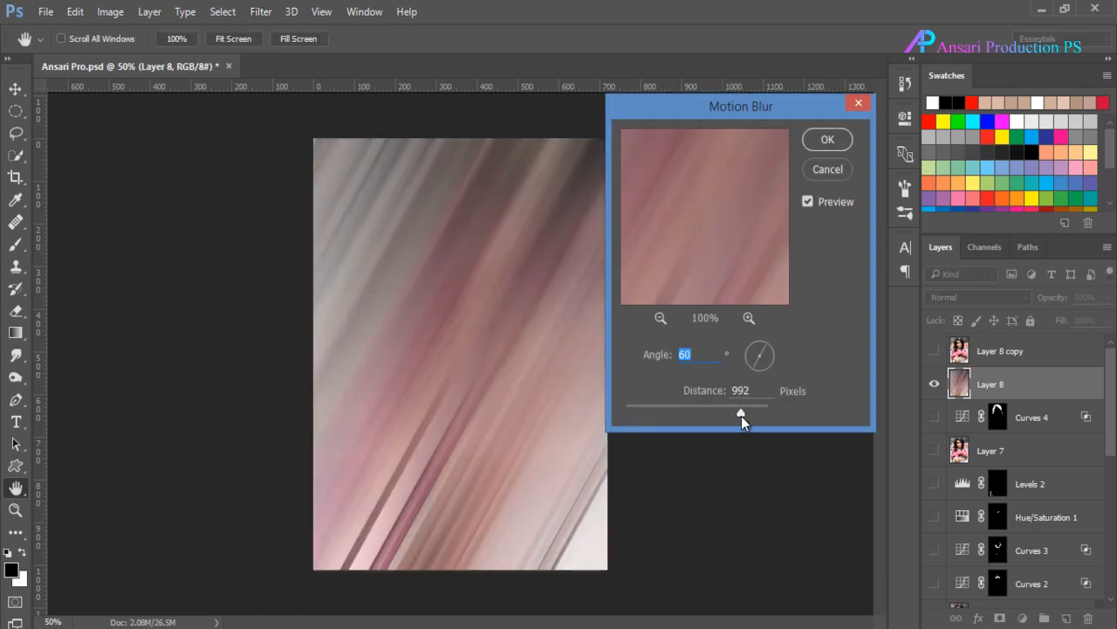
mouse_move(741, 416)
left_mouse_down()
mouse_move(723, 417)
mouse_move(738, 418)
left_mouse_up()
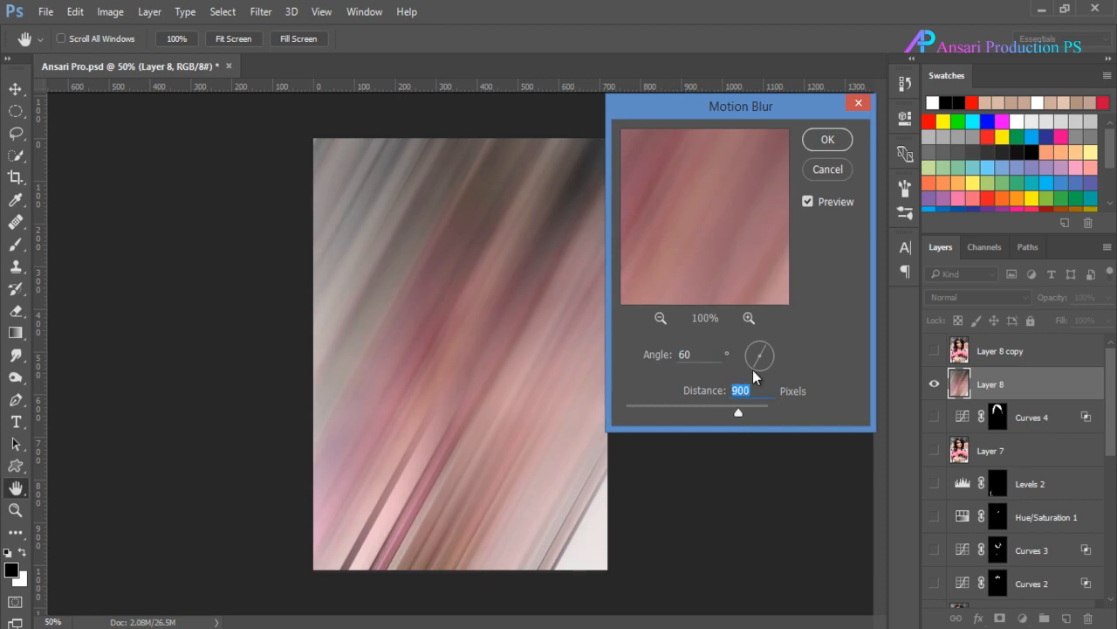
type("50")
double_click(686, 356)
type("65")
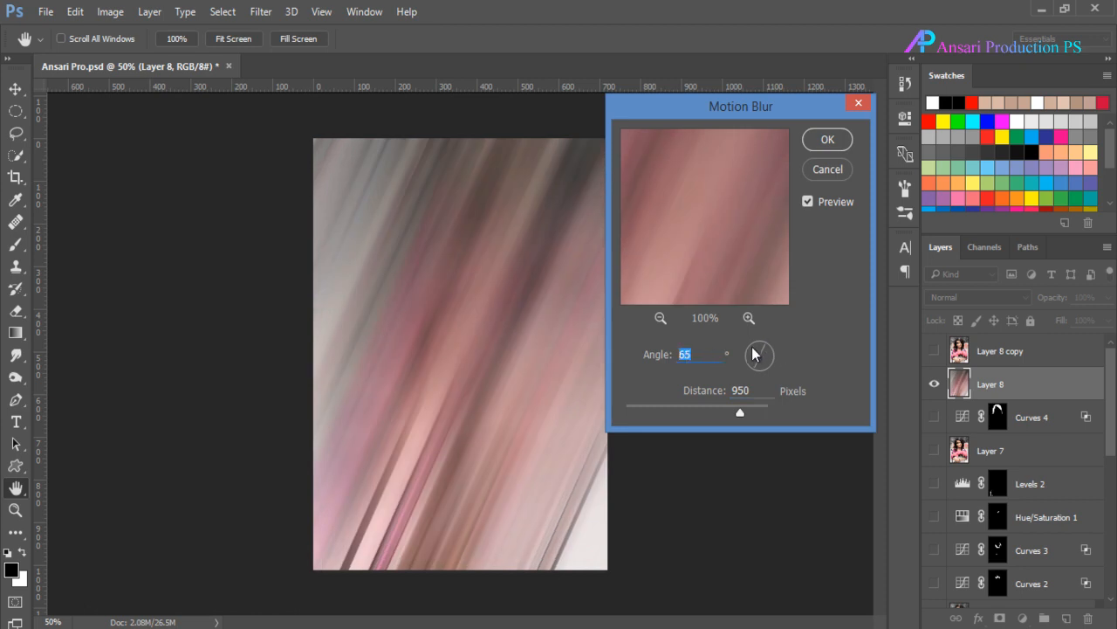
type("-4")
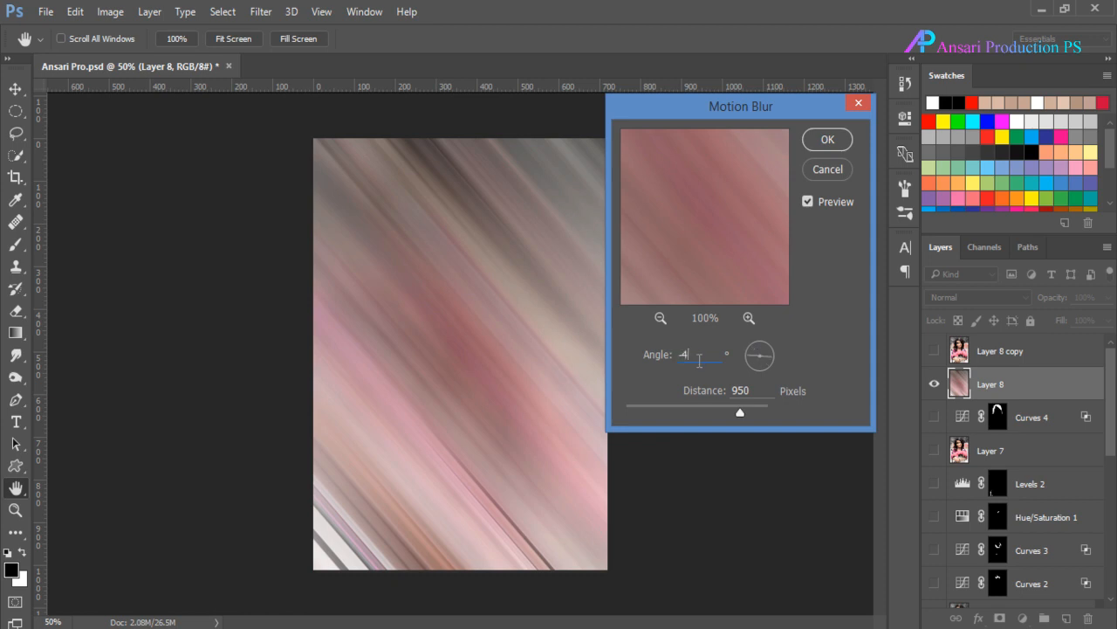
type("85")
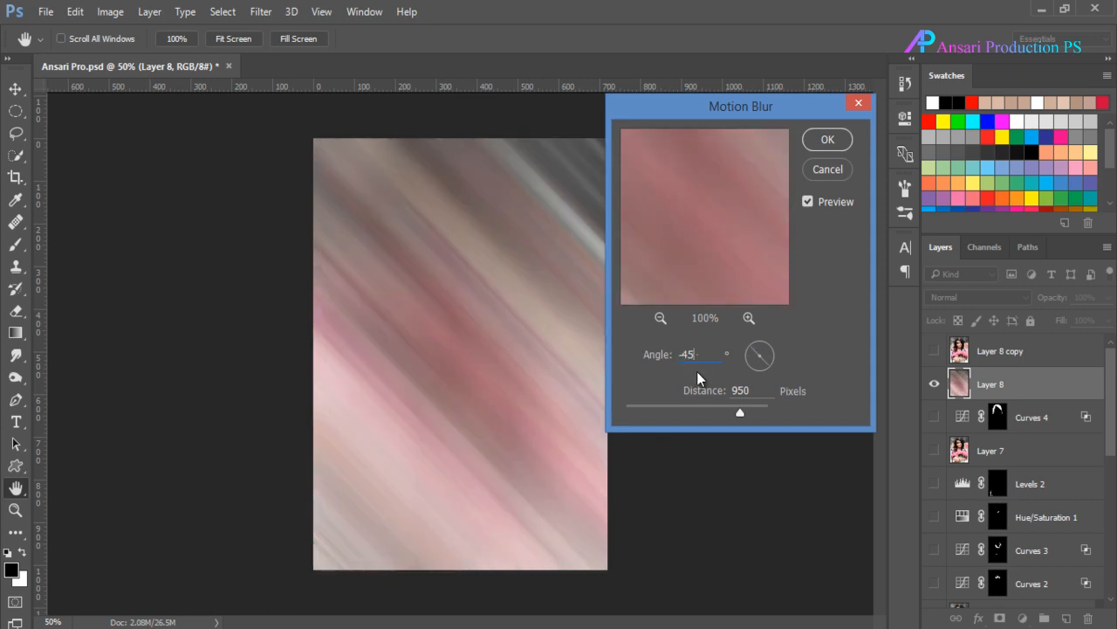
left_click(828, 142)
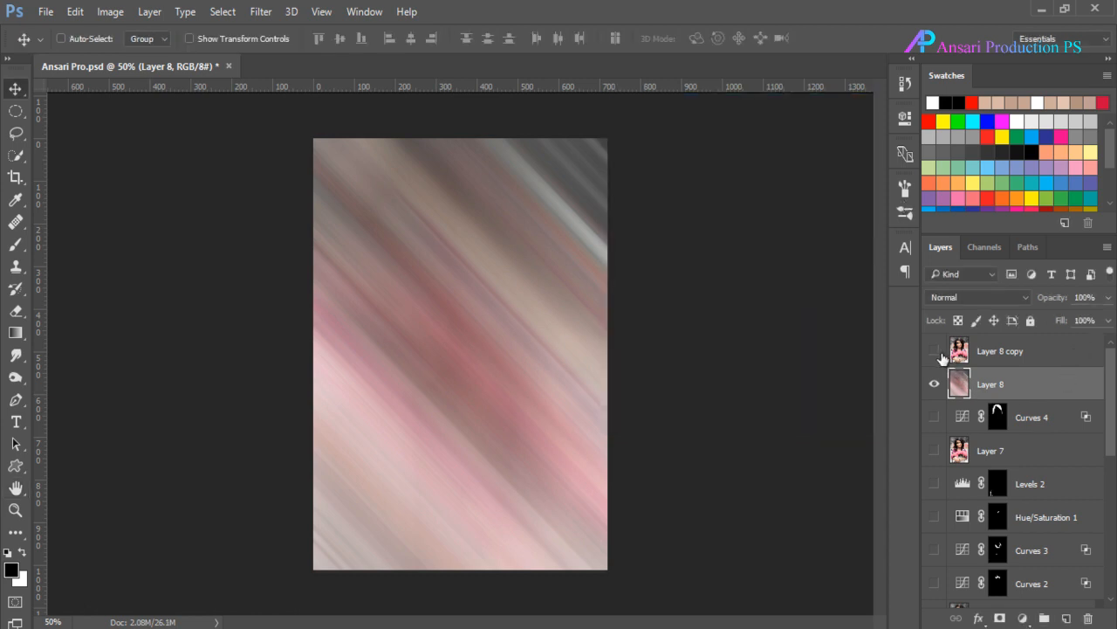
Step: Show Layer 8 copy, add a layer mask and paint out the background beside the hair with a 100 px brush
left_click(938, 352)
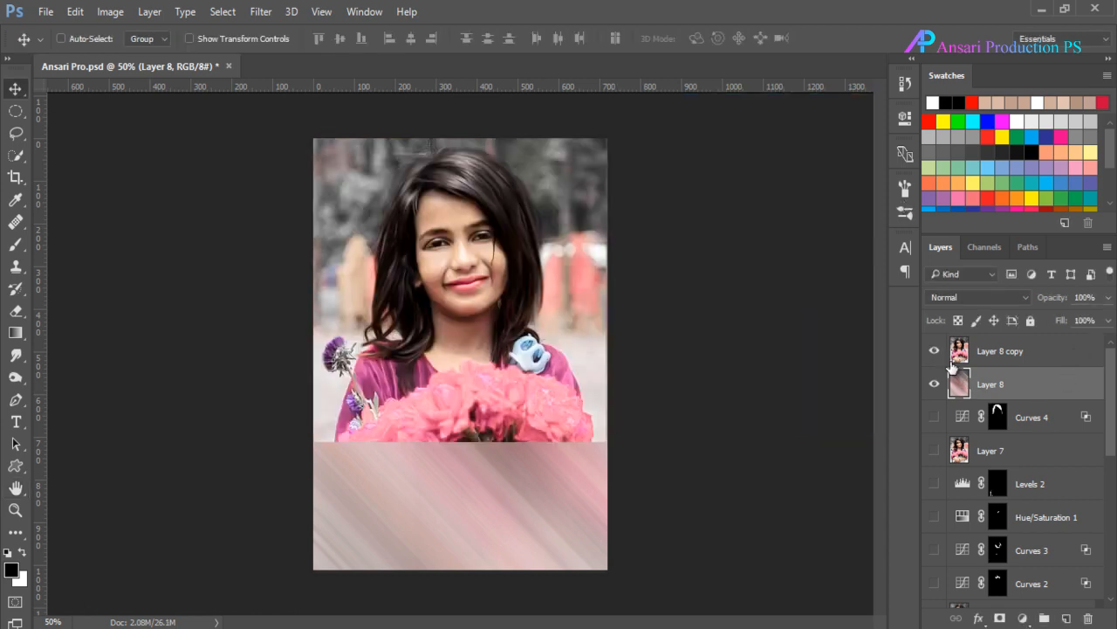
left_click(1029, 361)
left_click(999, 618)
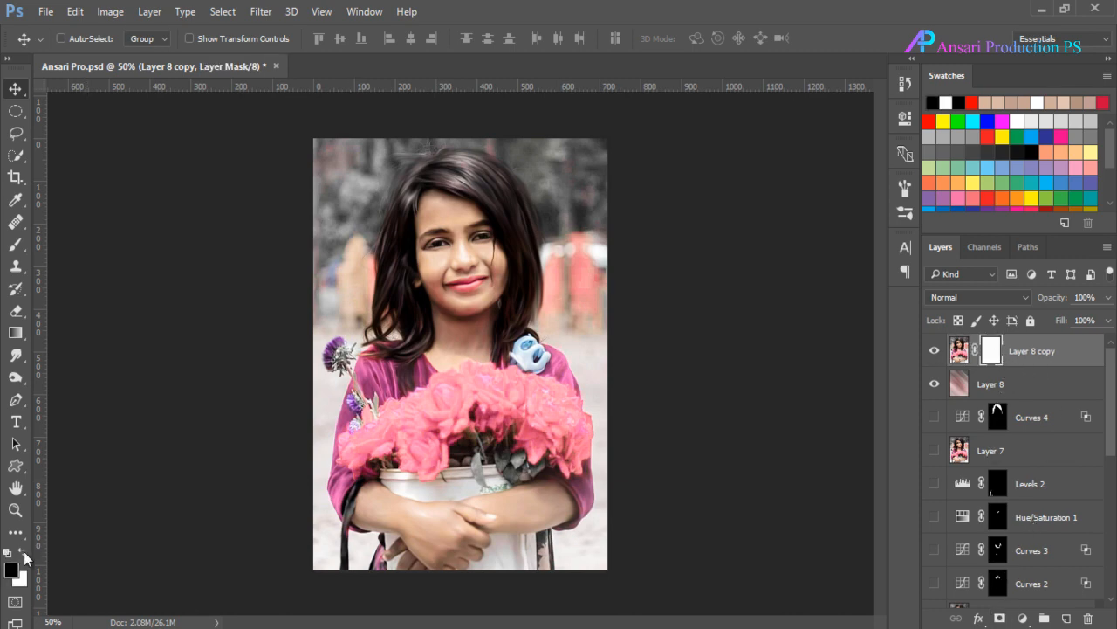
left_click(16, 251)
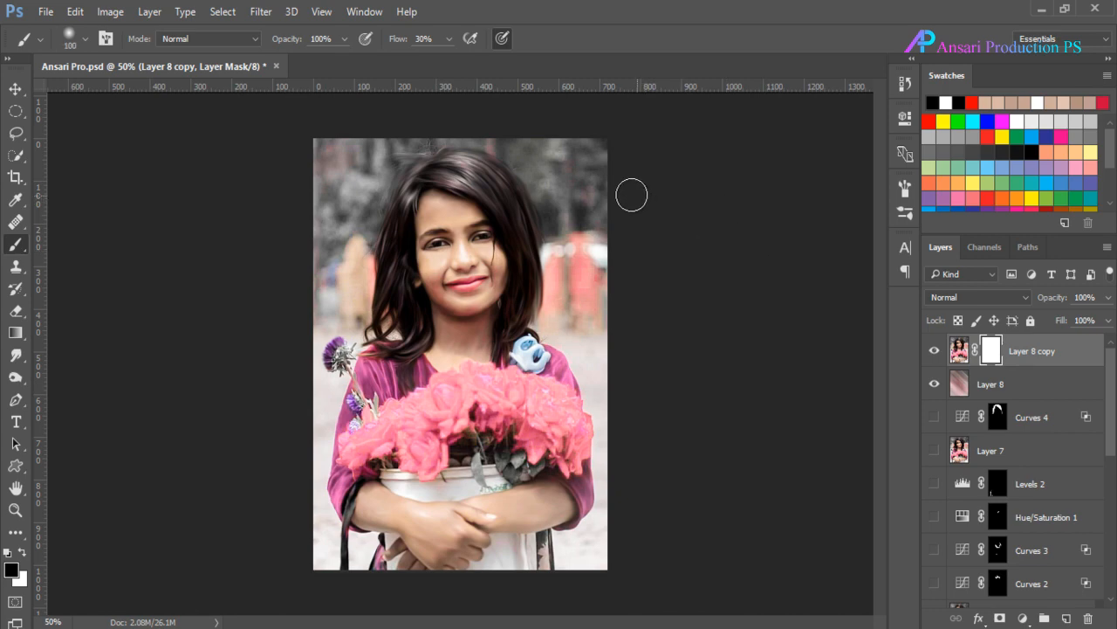
mouse_move(574, 159)
left_mouse_down()
mouse_move(596, 240)
mouse_move(604, 354)
mouse_move(587, 329)
left_mouse_up()
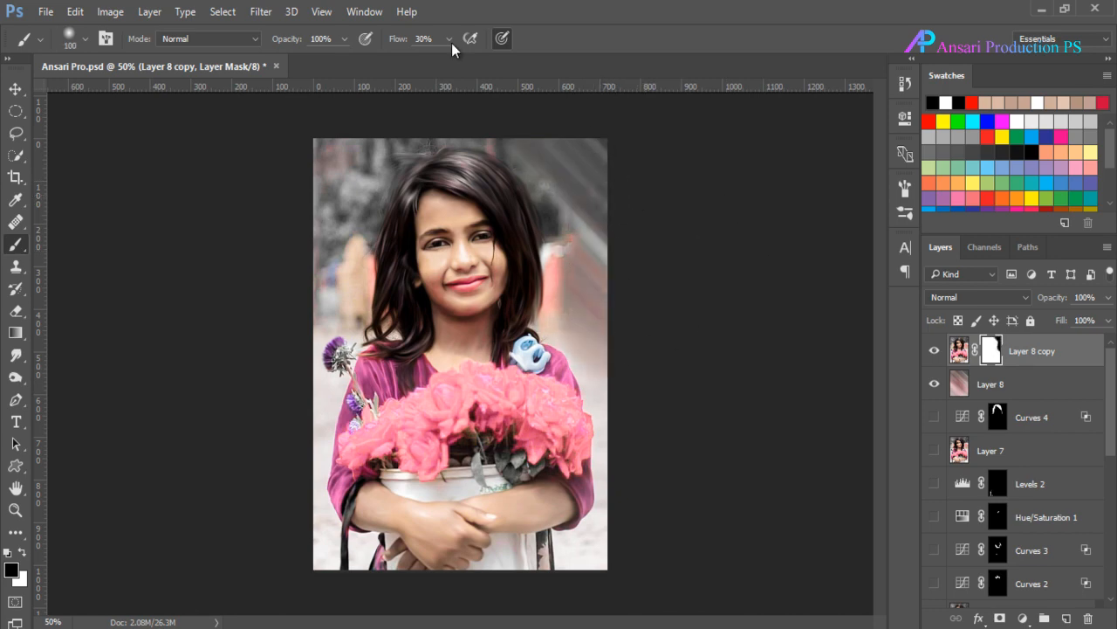
Step: Set the brush flow to 25% and mask out the remaining background around the head with a 25 px brush
left_click_drag(450, 41, 508, 57)
key("ctrl+plus")
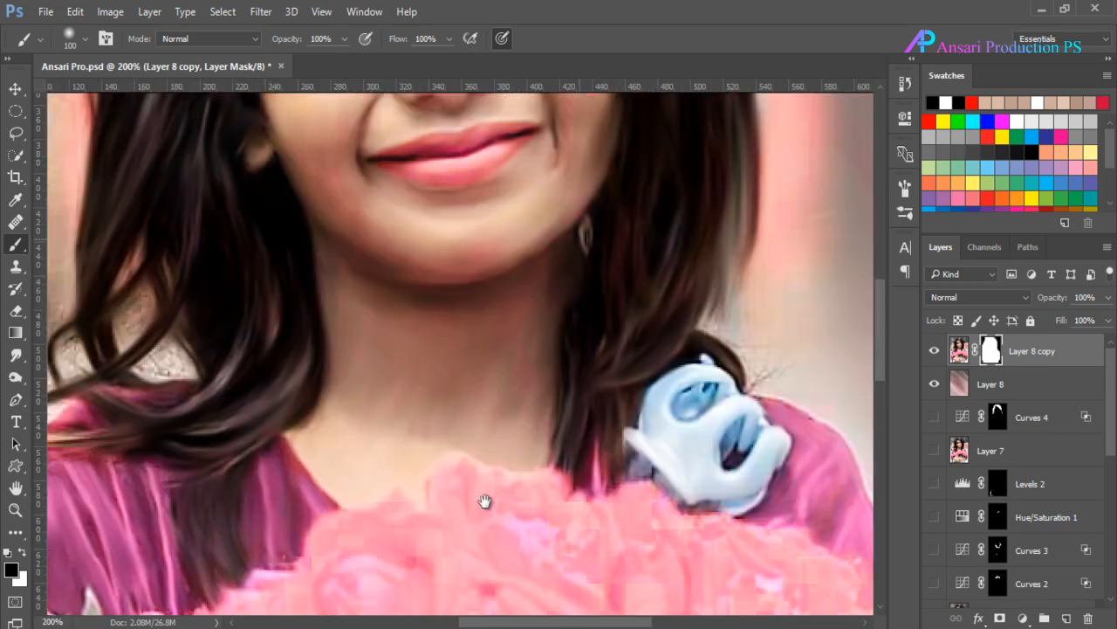
key("ctrl+plus")
type("25")
key("Return")
mouse_move(646, 436)
left_mouse_down()
mouse_move(497, 217)
mouse_move(419, 180)
mouse_move(644, 510)
mouse_move(444, 220)
left_mouse_up()
left_click_drag(97, 145, 188, 142)
left_click_drag(139, 175, 598, 180)
left_click_drag(777, 463, 116, 200)
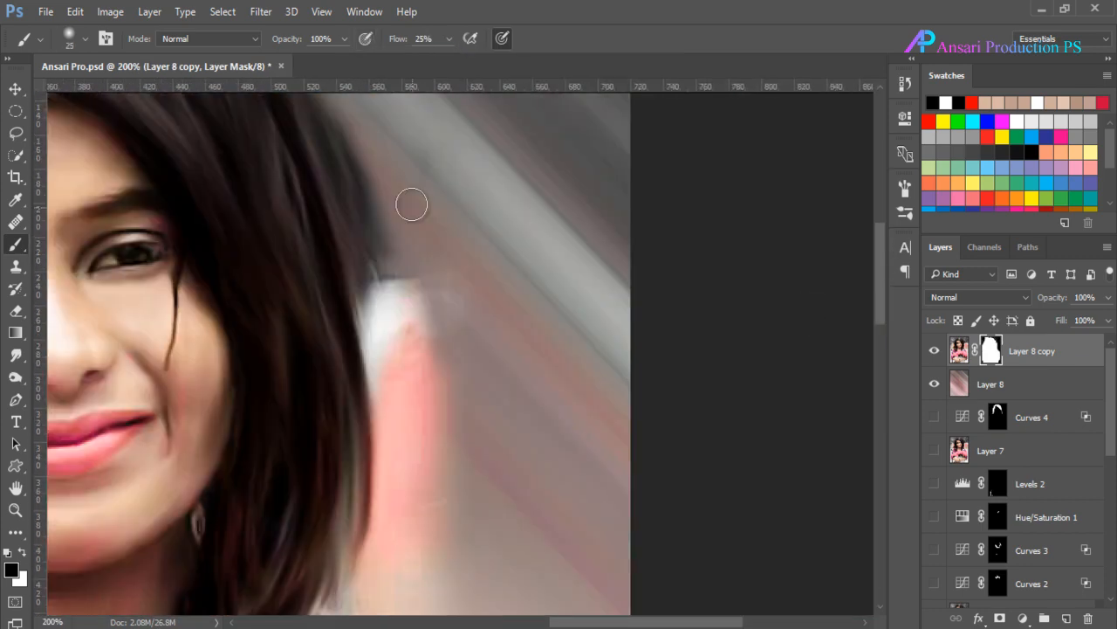
Step: Mask out the white and pink background patches along the outer edge of the hair beside the face
left_click_drag(419, 305, 411, 511)
key("bracketleft")
key("bracketleft")
mouse_move(393, 410)
left_mouse_down()
mouse_move(395, 279)
mouse_move(444, 394)
mouse_move(415, 330)
mouse_move(395, 329)
mouse_move(374, 284)
mouse_move(362, 308)
mouse_move(389, 349)
mouse_move(383, 426)
mouse_move(379, 407)
mouse_move(399, 474)
mouse_move(428, 420)
mouse_move(384, 556)
mouse_move(384, 480)
mouse_move(388, 519)
mouse_move(357, 394)
left_mouse_up()
Step: Mask out the background patches between the hair ends and the shoulder beside the blue ornament with a 25 px brush
key("bracketright")
key("bracketright")
key("bracketright")
key("bracketright")
key("bracketright")
key("bracketright")
scroll(419, 384, "down", 5)
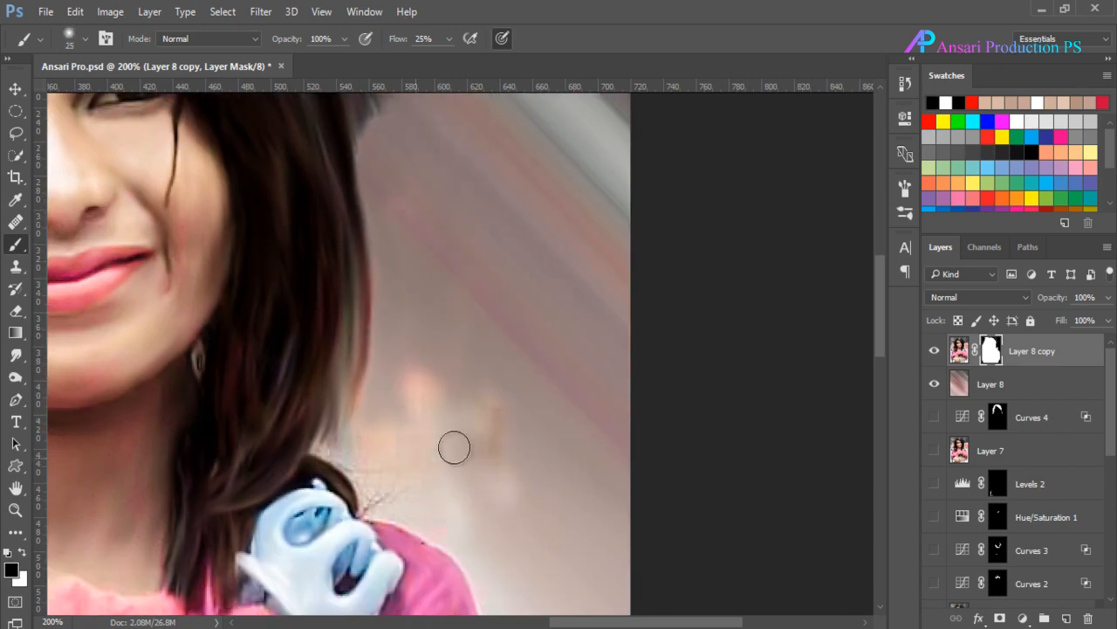
mouse_move(454, 447)
left_mouse_down()
mouse_move(469, 308)
mouse_move(381, 450)
mouse_move(363, 433)
mouse_move(368, 485)
mouse_move(424, 457)
mouse_move(396, 500)
left_mouse_up()
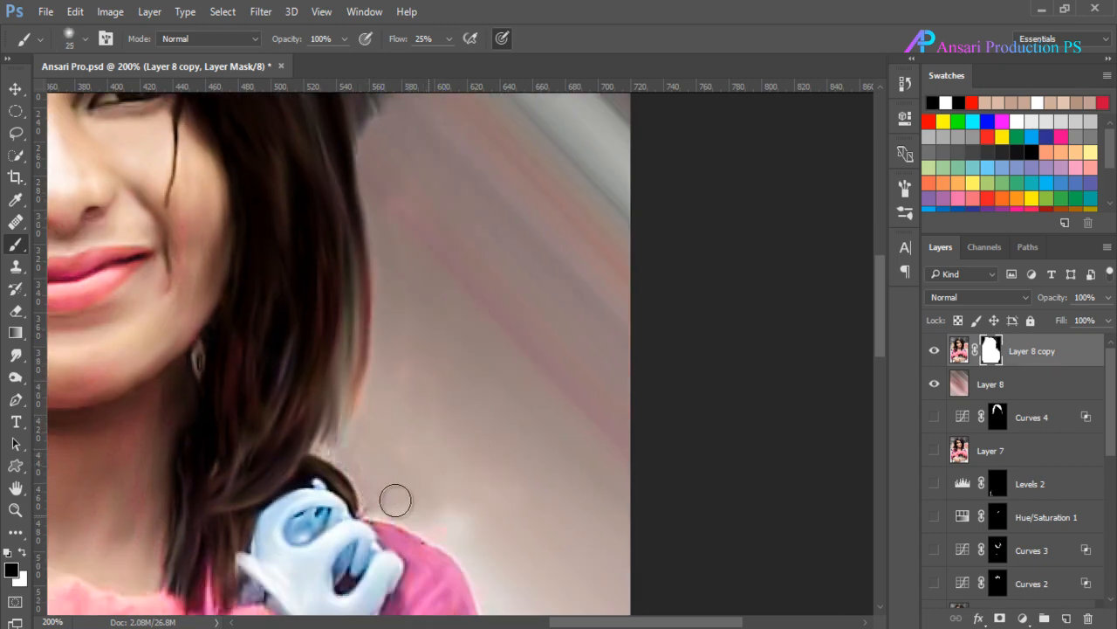
Step: Mask out the original background down the sleeve and past the outer edge of the roses
scroll(395, 500, "down", 5)
mouse_move(561, 499)
left_mouse_down()
mouse_move(502, 415)
mouse_move(529, 495)
mouse_move(469, 380)
mouse_move(419, 320)
mouse_move(515, 450)
mouse_move(547, 577)
mouse_move(599, 445)
left_mouse_up()
scroll(509, 259, "down", 6)
left_click_drag(509, 259, 586, 446)
scroll(586, 446, "down", 3)
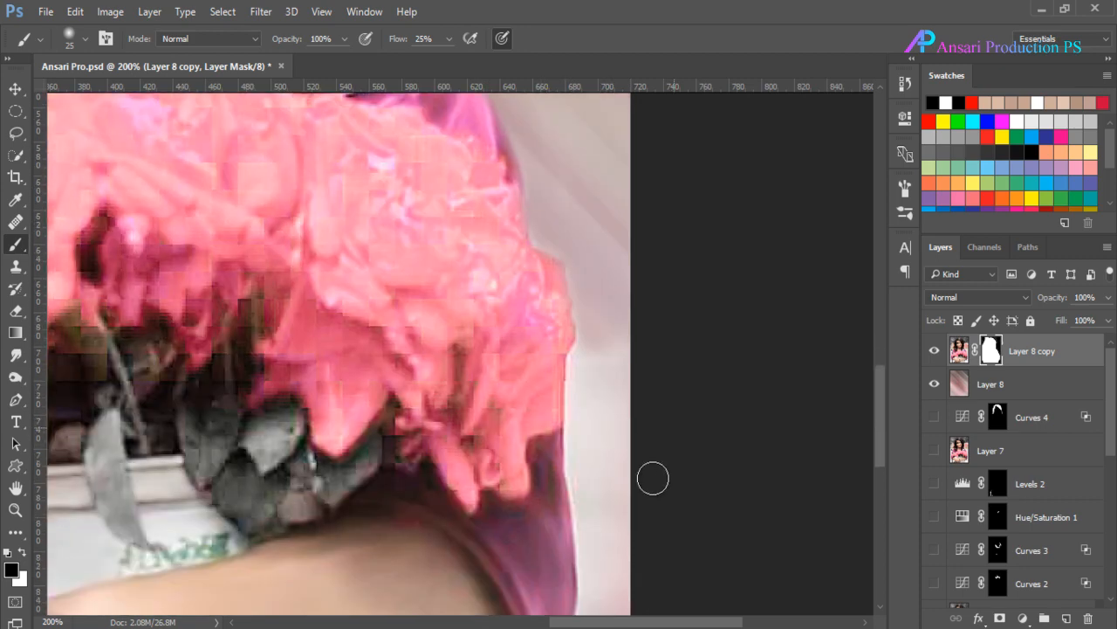
scroll(653, 479, "down", 3)
mouse_move(602, 339)
left_mouse_down()
mouse_move(581, 249)
mouse_move(579, 376)
mouse_move(621, 437)
left_mouse_up()
Step: Mask out the background around the elbow and down to the image's lower edge, using a smaller brush for tight edges
scroll(561, 326, "down", 3)
key("[")
mouse_move(586, 301)
left_mouse_down()
mouse_move(588, 376)
mouse_move(544, 408)
mouse_move(609, 376)
left_mouse_up()
scroll(608, 376, "down", 2)
mouse_move(554, 542)
left_mouse_down()
mouse_move(434, 411)
mouse_move(419, 516)
mouse_move(418, 398)
mouse_move(417, 548)
left_mouse_up()
key("[")
key("[")
key("]")
scroll(841, 479, "up", 4)
mouse_move(568, 487)
left_mouse_down()
mouse_move(574, 364)
mouse_move(563, 561)
mouse_move(563, 515)
left_mouse_up()
Step: Mask out the background above the head and down the other side of the hair with an enlarged brush
key("x")
mouse_move(880, 423)
left_mouse_down()
mouse_move(896, 379)
mouse_move(891, 222)
left_mouse_up()
left_click_drag(646, 622, 485, 621)
key("x")
key("]")
key("]")
key("]")
key("]")
mouse_move(351, 210)
left_mouse_down()
mouse_move(415, 184)
mouse_move(340, 289)
mouse_move(384, 292)
mouse_move(541, 200)
left_mouse_up()
key("]")
mouse_move(472, 284)
left_mouse_down()
mouse_move(394, 419)
mouse_move(381, 362)
mouse_move(279, 524)
left_mouse_up()
Step: Extend the background masking down beside the lower hair toward the thistle
scroll(309, 289, "down", 2)
mouse_move(309, 289)
left_mouse_down()
mouse_move(317, 461)
mouse_move(398, 259)
mouse_move(377, 324)
left_mouse_up()
key("[")
scroll(376, 324, "up", 1)
mouse_move(349, 524)
left_mouse_down()
mouse_move(354, 456)
mouse_move(329, 509)
mouse_move(227, 432)
mouse_move(356, 299)
mouse_move(357, 442)
mouse_move(299, 369)
mouse_move(219, 457)
mouse_move(279, 541)
left_mouse_up()
scroll(329, 509, "down", 3)
Step: Mask out the background showing through the hair curls above the shoulder with a 10 px brush
key("[")
key("[")
key("[")
key("[")
scroll(363, 472, "down", 2)
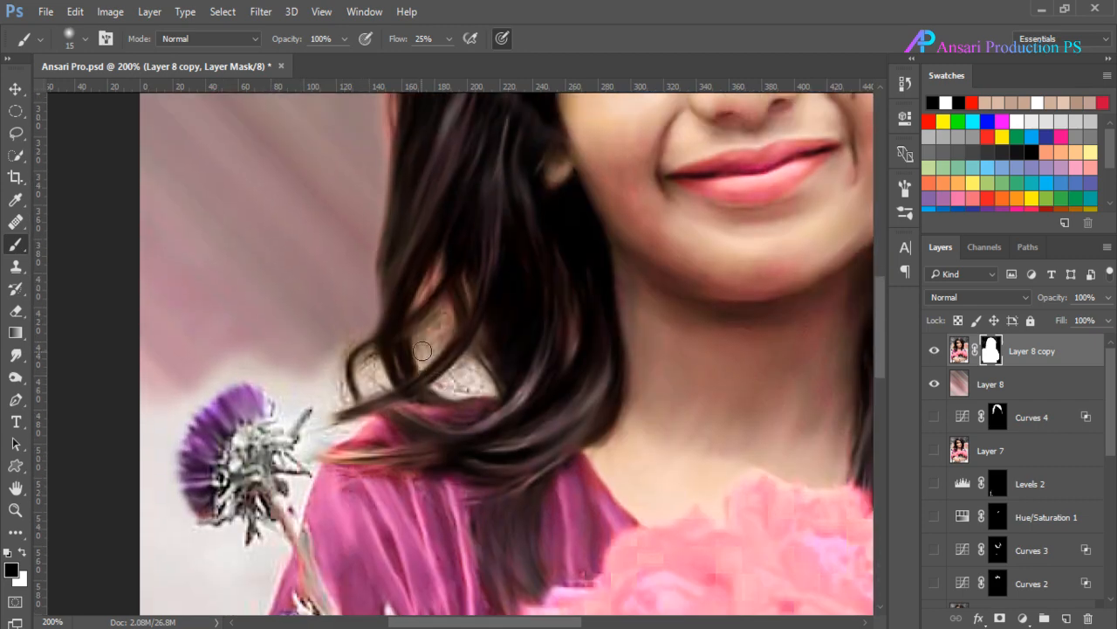
key("[")
mouse_move(428, 340)
left_mouse_down()
mouse_move(452, 319)
mouse_move(436, 385)
mouse_move(474, 366)
mouse_move(483, 393)
mouse_move(465, 361)
mouse_move(490, 386)
mouse_move(478, 353)
mouse_move(438, 388)
mouse_move(506, 387)
mouse_move(507, 368)
mouse_move(488, 343)
mouse_move(564, 367)
left_mouse_up()
key("x")
key("x")
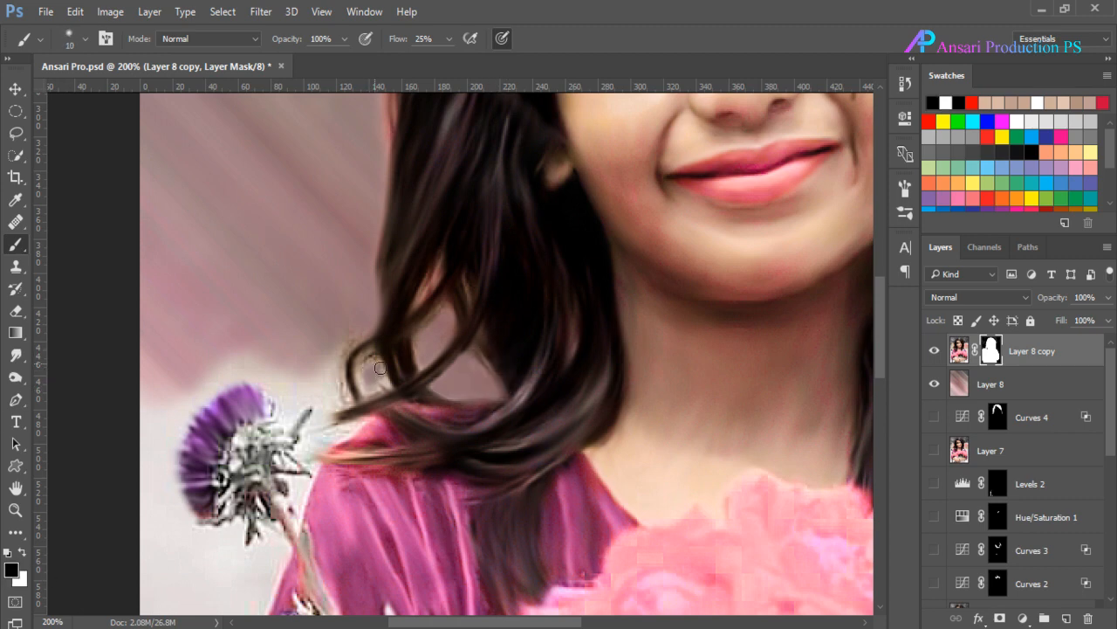
Step: Mask out the pale background above the purple thistle with a larger brush
key("]")
key("]")
key("]")
mouse_move(262, 371)
left_mouse_down()
mouse_move(167, 498)
mouse_move(165, 459)
mouse_move(280, 376)
mouse_move(243, 329)
left_mouse_up()
Step: Mask out the pale remnants between the thistle, its stem and the shoulder with a 9 px brush
key("[")
key("[")
key("[")
key("[")
mouse_move(310, 363)
left_mouse_down()
mouse_move(337, 383)
mouse_move(273, 388)
mouse_move(295, 408)
mouse_move(330, 404)
mouse_move(362, 418)
mouse_move(295, 452)
mouse_move(327, 392)
mouse_move(298, 395)
left_mouse_up()
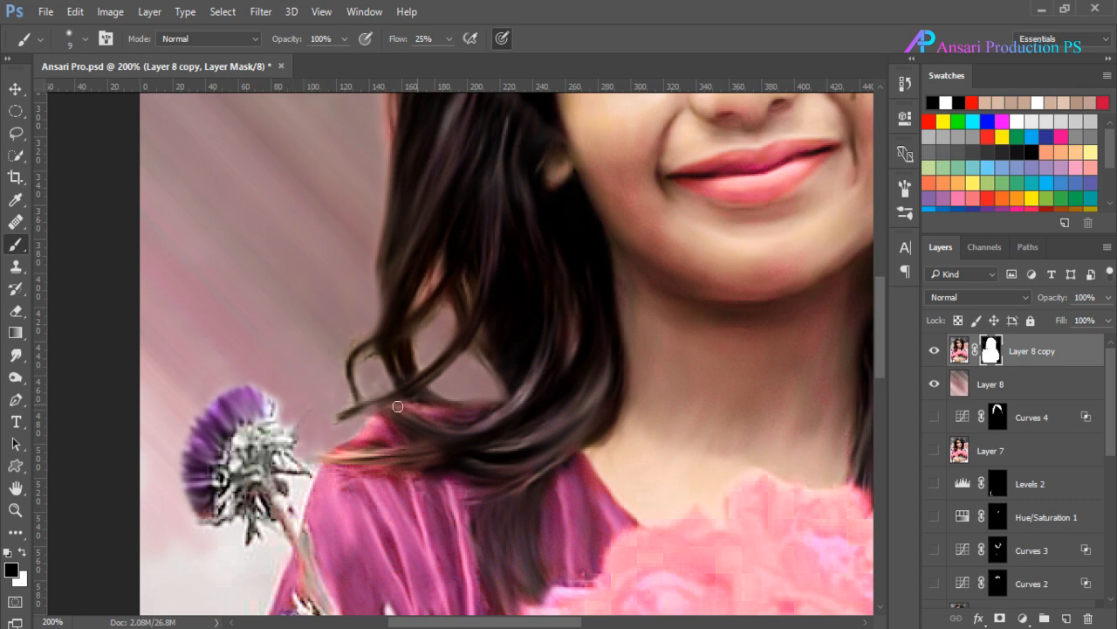
mouse_move(305, 463)
left_mouse_down()
mouse_move(301, 506)
mouse_move(296, 491)
left_mouse_up()
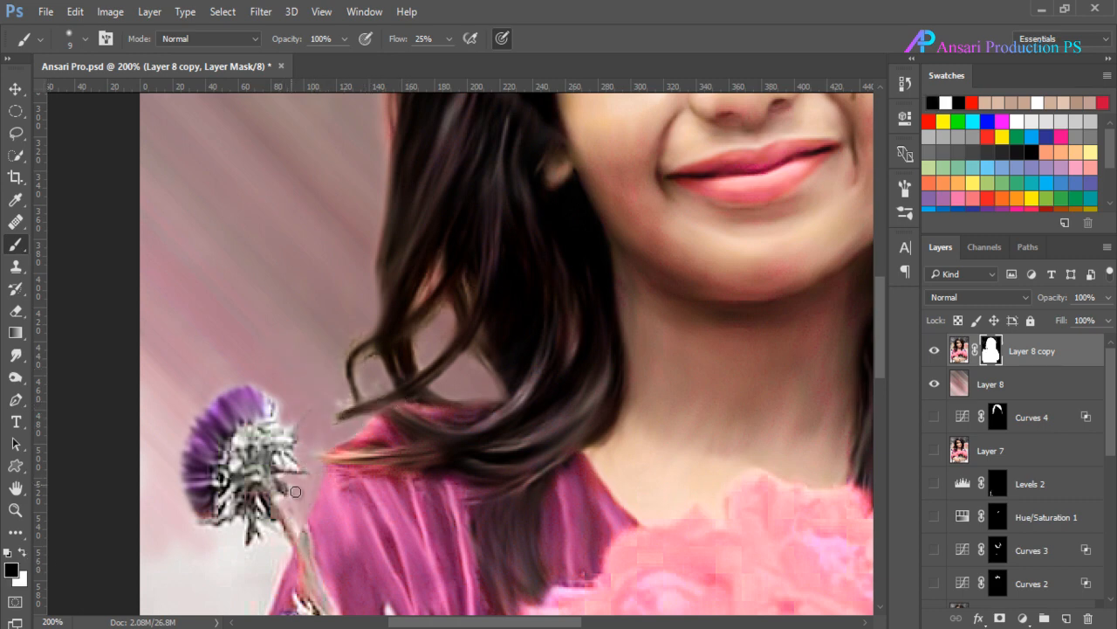
key("x")
key("x")
Step: Mask out the background beside the sleeve below the thistle with a 25 px brush, touching up the edge by the roses
scroll(314, 491, "down", 3)
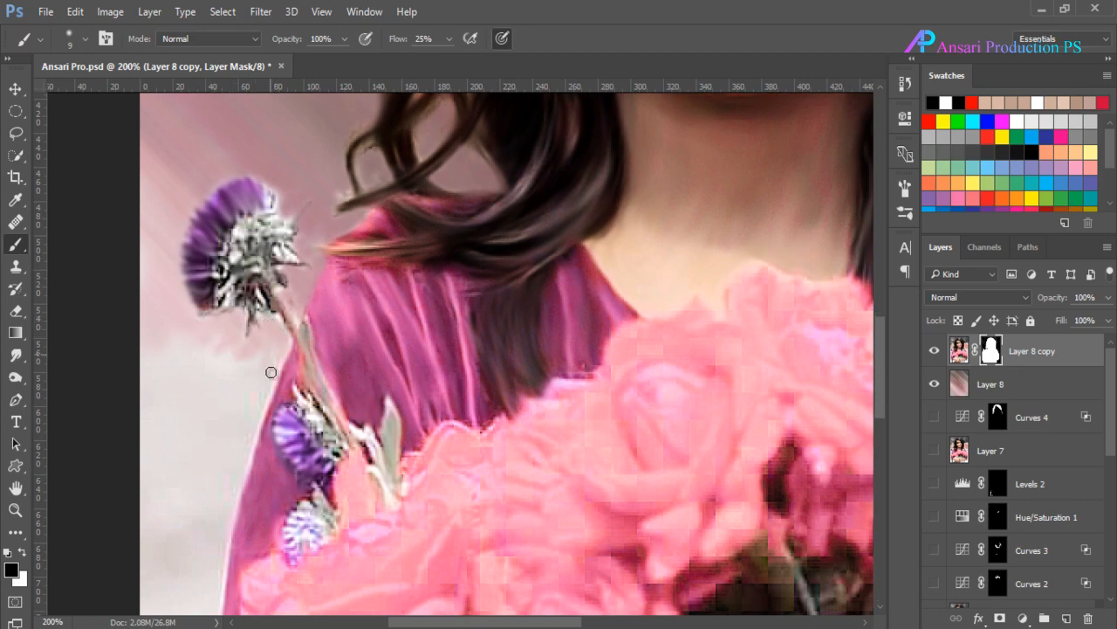
key("bracketright")
key("bracketright")
key("bracketright")
key("bracketright")
scroll(183, 394, "down", 4)
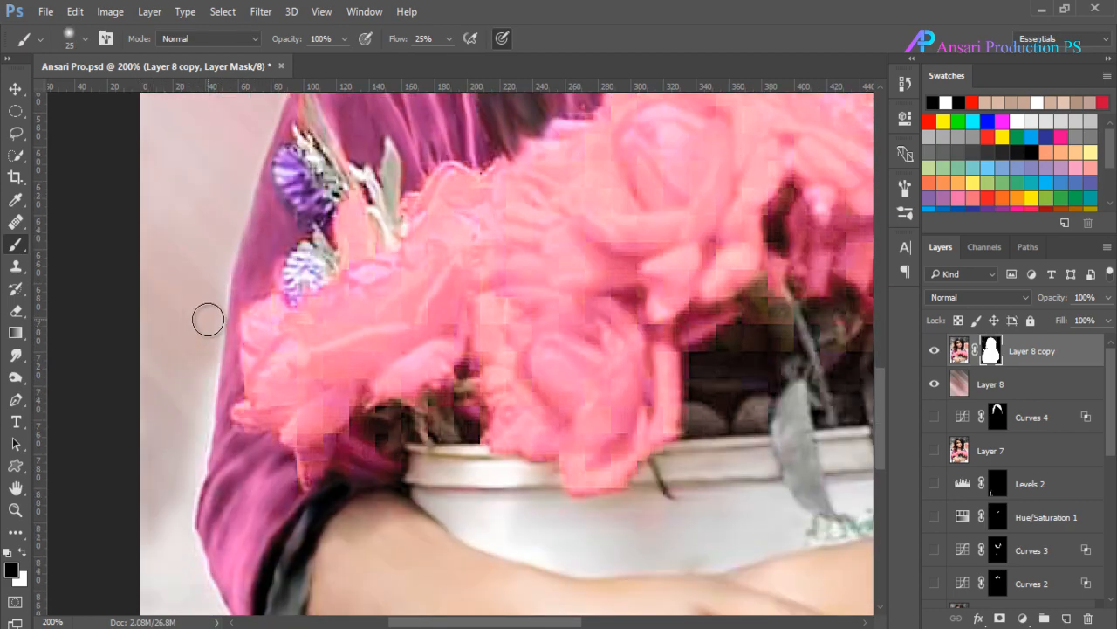
mouse_move(207, 319)
left_mouse_down()
mouse_move(199, 410)
mouse_move(157, 427)
left_mouse_up()
key("bracketleft")
key("x")
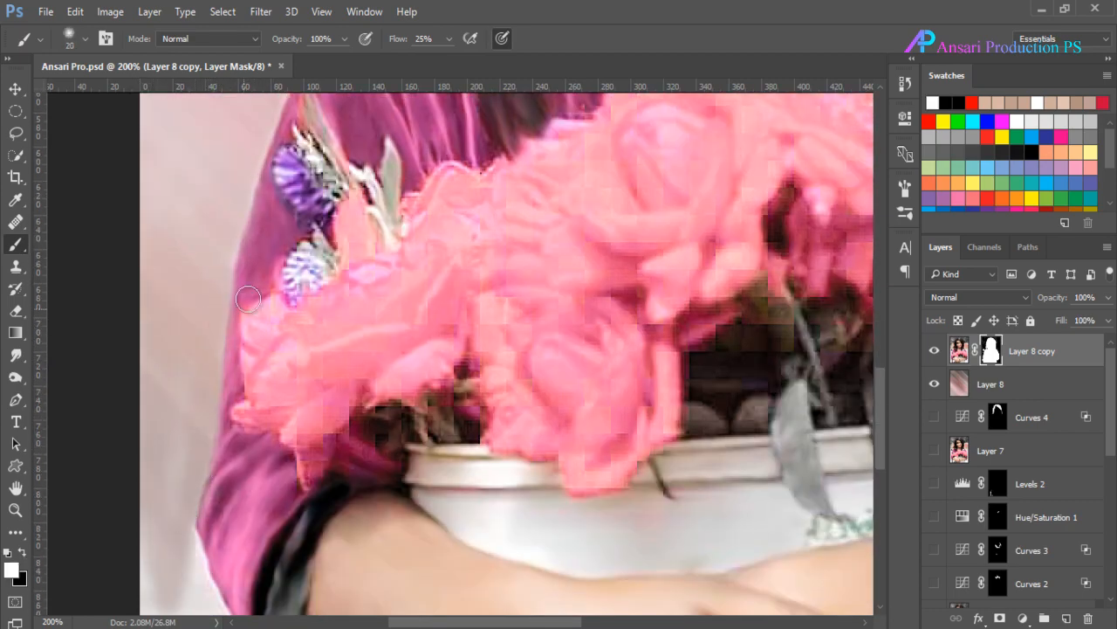
left_click(21, 551)
Step: Mask out the background along the lower sleeve and hanging strap with 15 and 10 px brushes, painting the strap edge back
scroll(150, 524, "down", 5)
key("bracketleft")
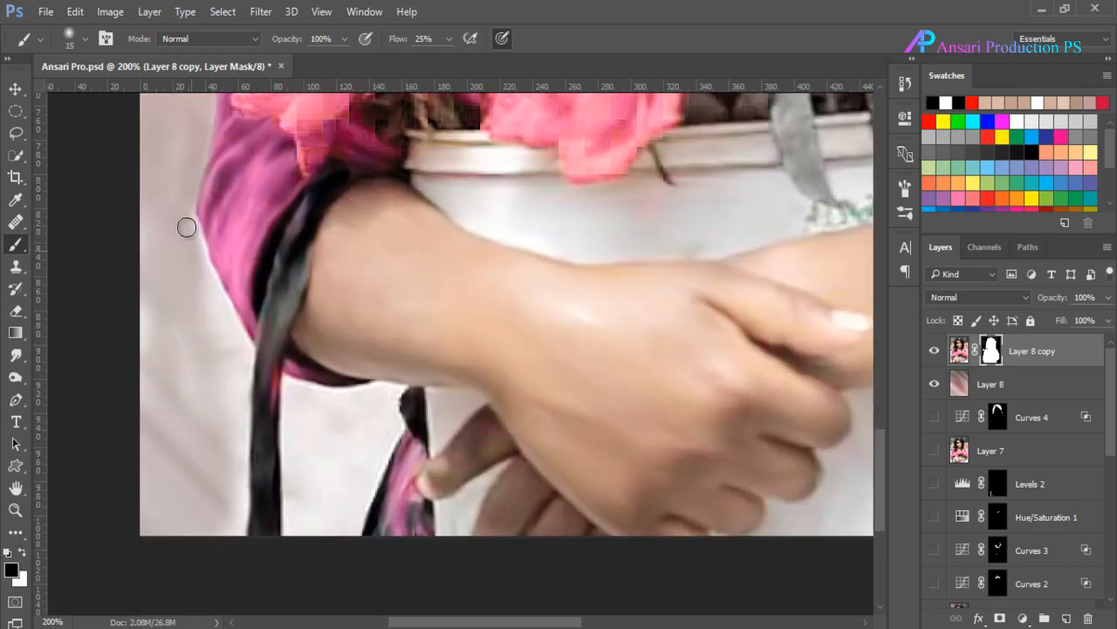
mouse_move(186, 227)
left_mouse_down()
mouse_move(212, 262)
mouse_move(188, 209)
mouse_move(238, 343)
mouse_move(219, 469)
left_mouse_up()
key("bracketleft")
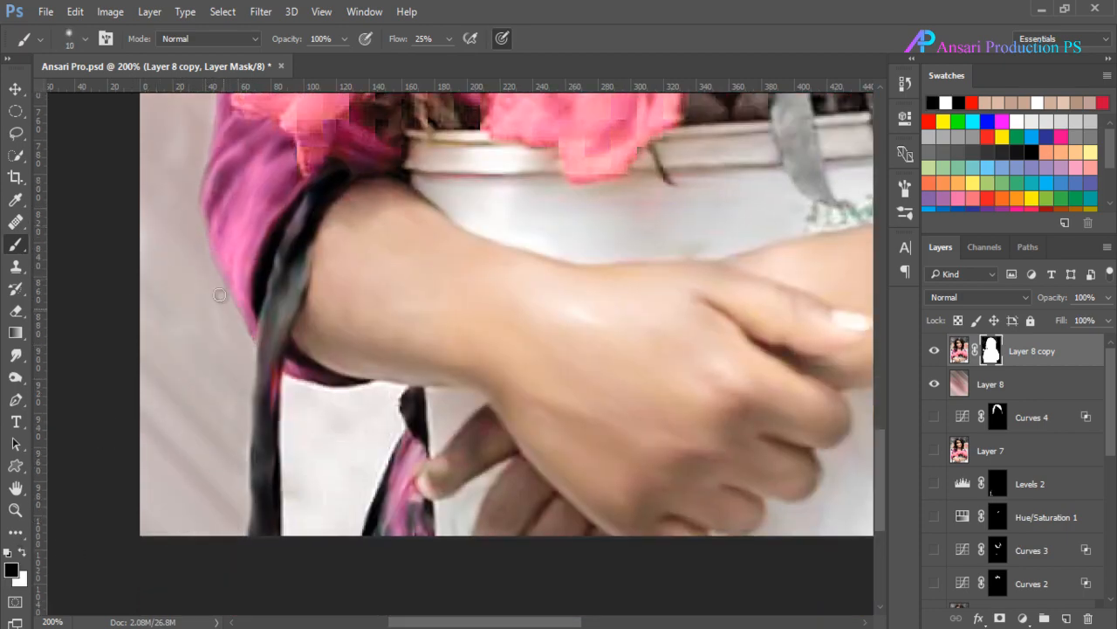
left_click_drag(252, 335, 257, 489)
key("x")
left_click_drag(265, 389, 244, 312)
key("x")
Step: Mask out the background between the hanging strap and the dark knot below the forearm, refining the edges with a 5 px brush
key("bracketright")
key("bracketright")
mouse_move(305, 515)
left_mouse_down()
mouse_move(345, 420)
mouse_move(329, 392)
mouse_move(289, 514)
left_mouse_up()
key("bracketleft")
key("bracketleft")
scroll(289, 514, "up", 2)
mouse_move(277, 407)
left_mouse_down()
mouse_move(272, 252)
mouse_move(300, 353)
mouse_move(300, 263)
mouse_move(442, 289)
mouse_move(454, 411)
left_mouse_up()
key("bracketleft")
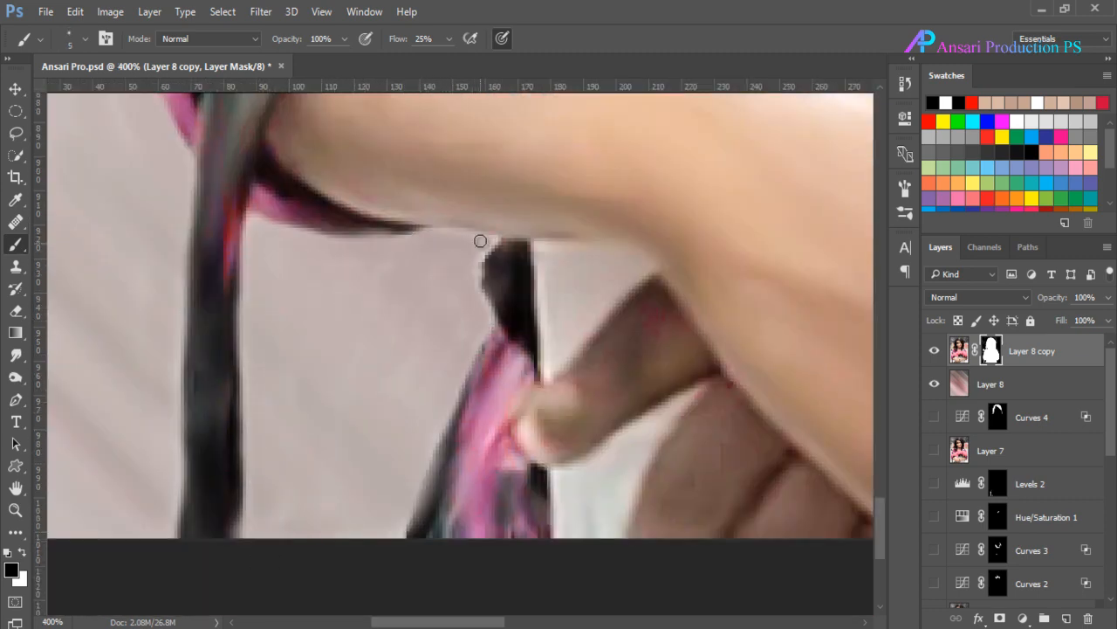
mouse_move(480, 240)
left_mouse_down()
mouse_move(486, 329)
mouse_move(429, 481)
mouse_move(463, 393)
left_mouse_up()
Step: Paint the forearm's lower edge and dark cuff back on the layer mask with a white 7 px brush
key("x")
key("bracketright")
key("bracketright")
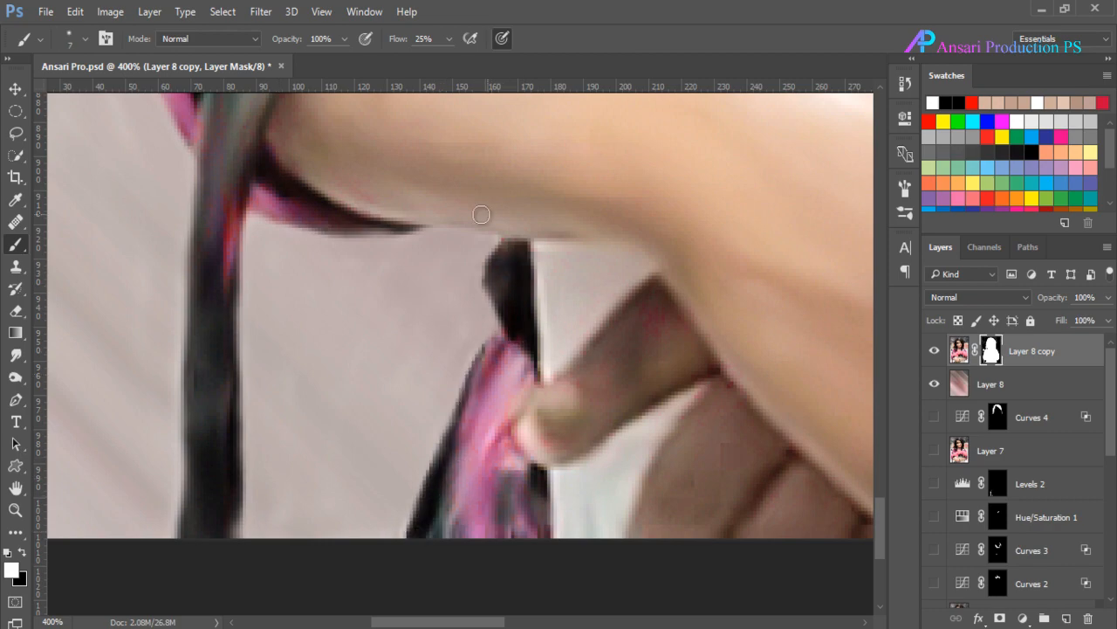
left_click_drag(481, 214, 280, 225)
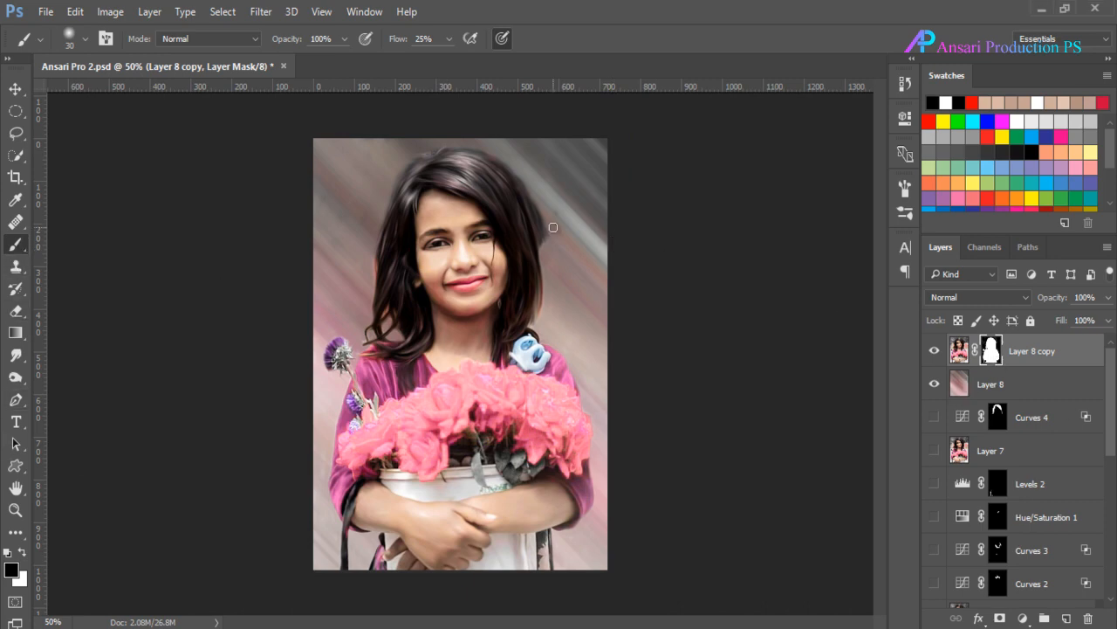
Step: Mask out the dark fringe beside the hair and over the crown, refining the hair edge with a soft 40 px brush
key("bracketright")
key("bracketright")
key("ctrl+plus")
mouse_move(533, 237)
left_mouse_down()
mouse_move(544, 302)
mouse_move(504, 230)
mouse_move(463, 209)
mouse_move(424, 156)
left_mouse_up()
key("x")
key("bracketleft")
key("bracketleft")
key("ctrl+minus")
key("ctrl+minus")
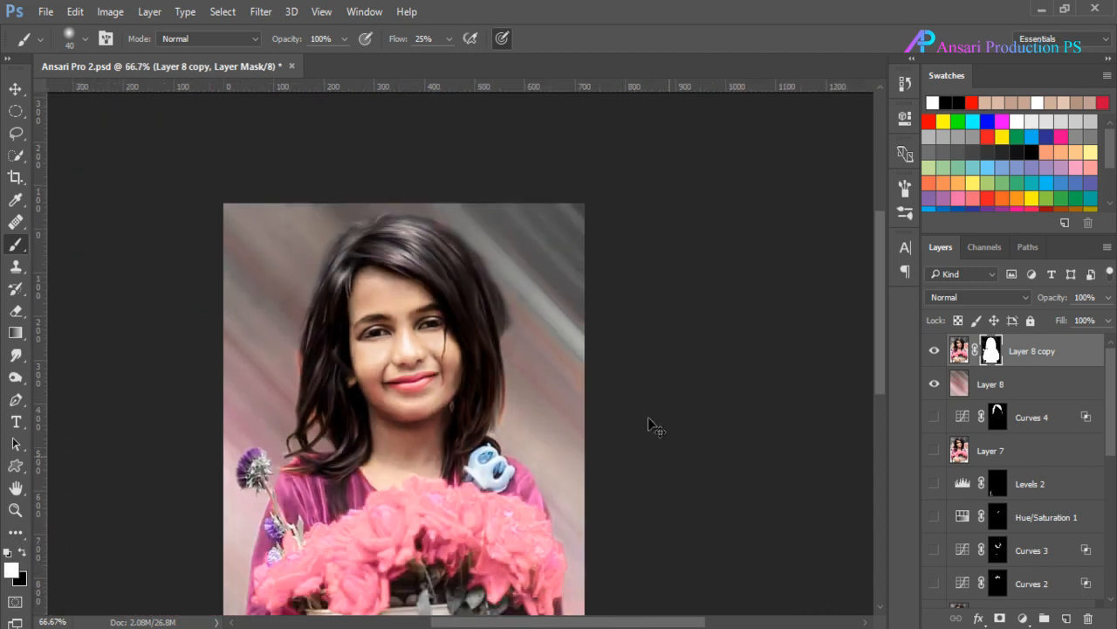
left_click(18, 551)
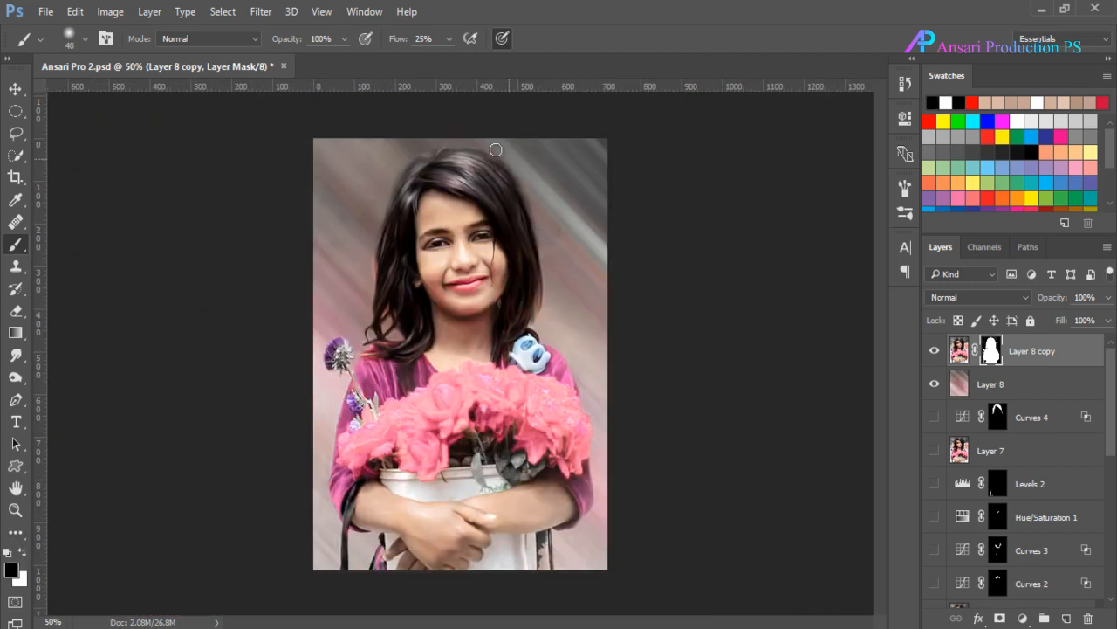
key("ctrl+plus")
key("ctrl+plus")
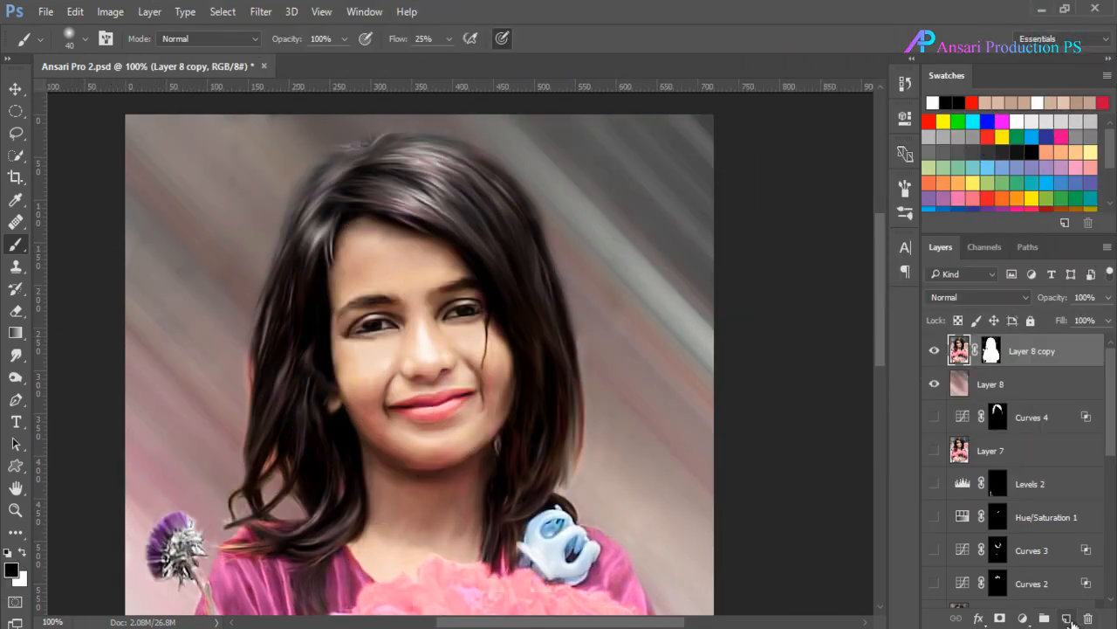
Step: Add a new layer above Layer 8 copy and set its blend mode to Color
left_click(1067, 618)
left_click(936, 297)
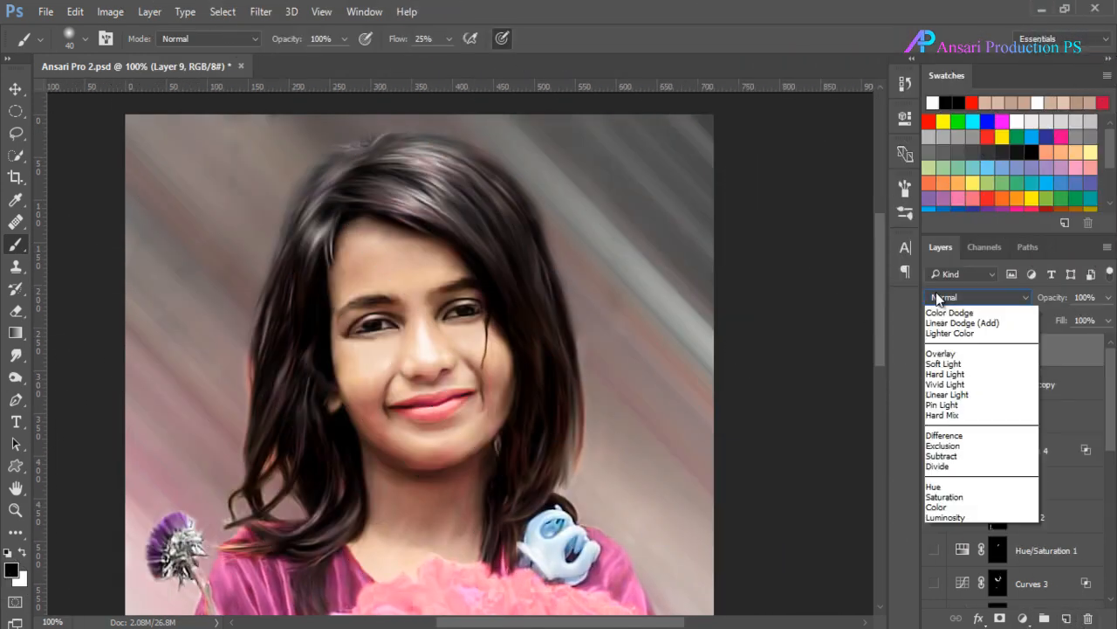
left_click(949, 619)
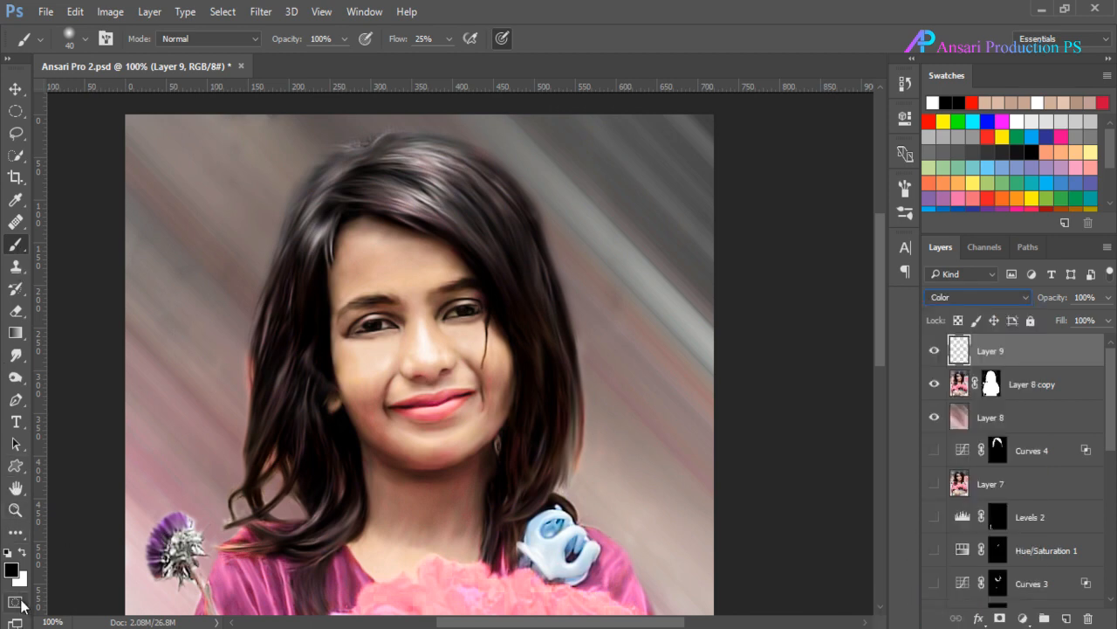
Step: Choose a pinkish-red foreground colour and brush a soft blush onto both cheeks on the Color-mode layer
left_click(12, 571)
left_click(609, 165)
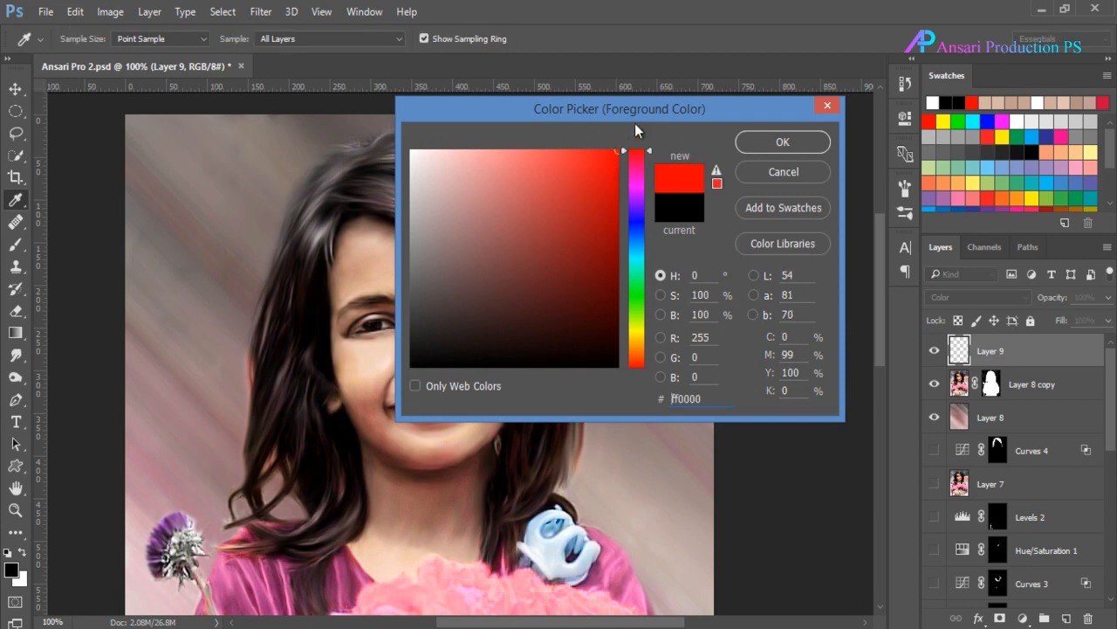
left_click(580, 158)
left_click(1060, 138)
key("Return")
key("b")
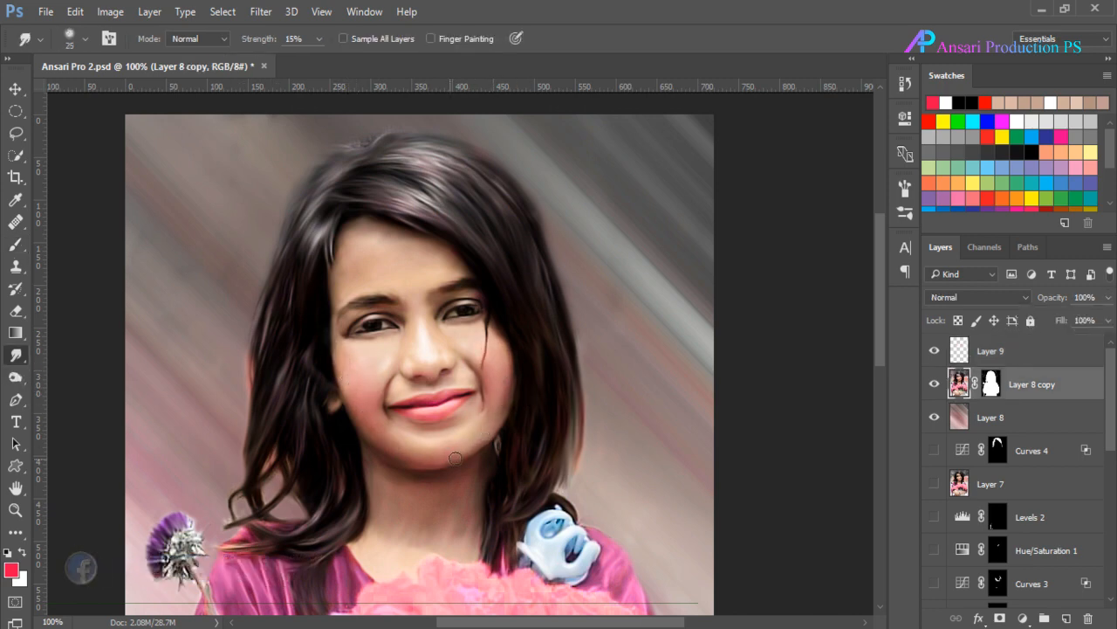
Step: Add another new layer above the blush layer in Color mode for tinting the hair
key("alt+bracketright")
key("b")
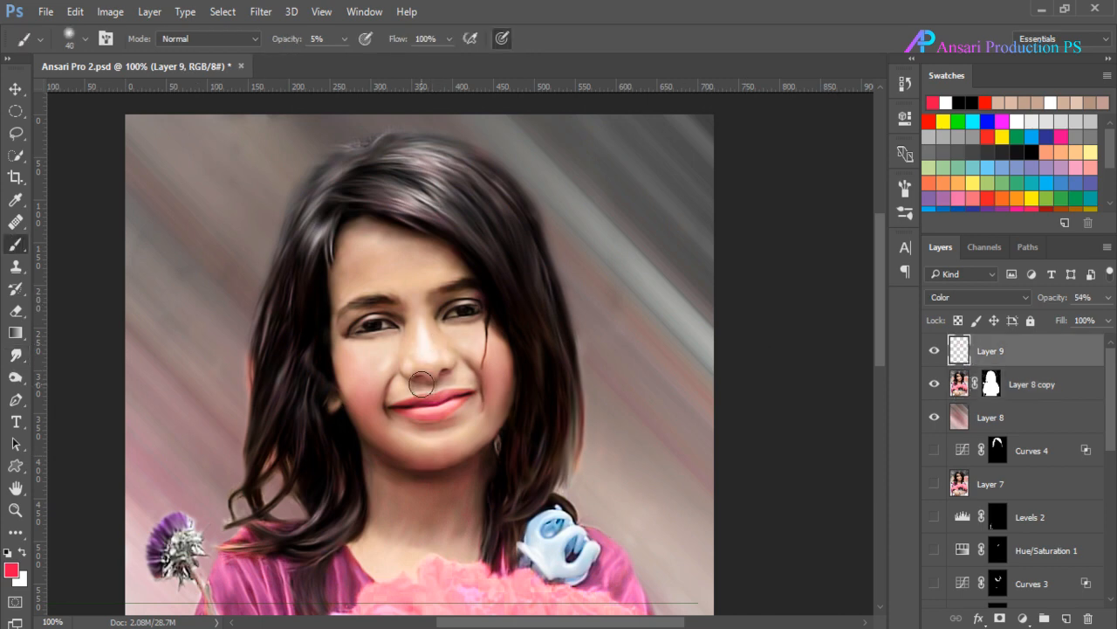
key("ctrl+minus")
key("ctrl+shift+alt+n")
key("ctrl+plus")
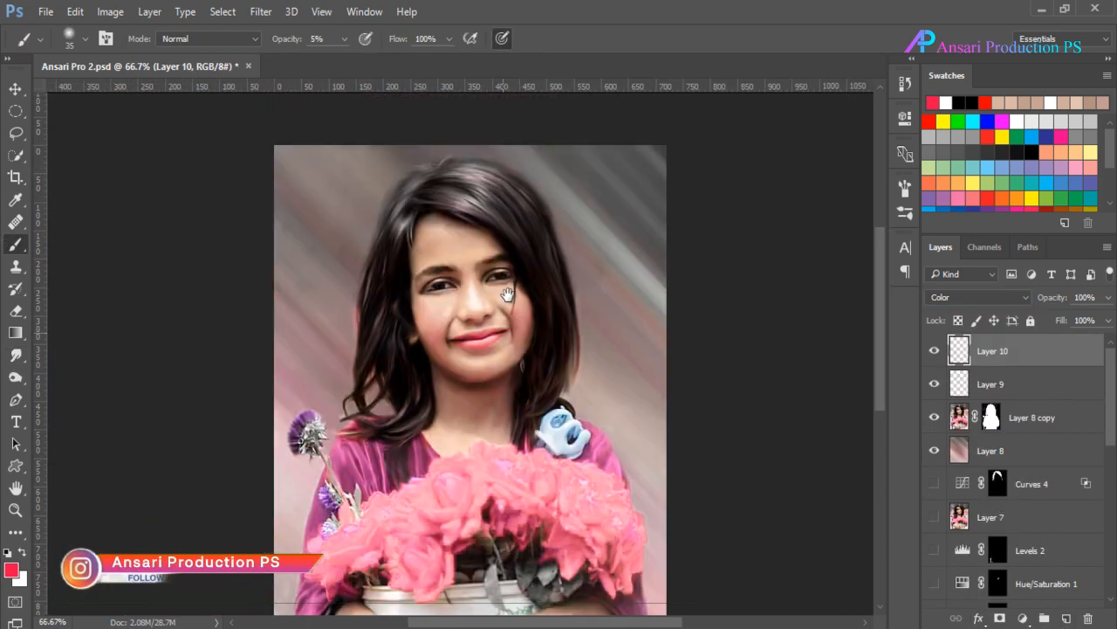
Step: Brush a red tint over the hair with a soft 45 px brush at 5% opacity
key("bracketright")
key("bracketright")
key("bracketright")
key("bracketright")
key("bracketright")
left_click(930, 123)
key("bracketleft")
key("bracketleft")
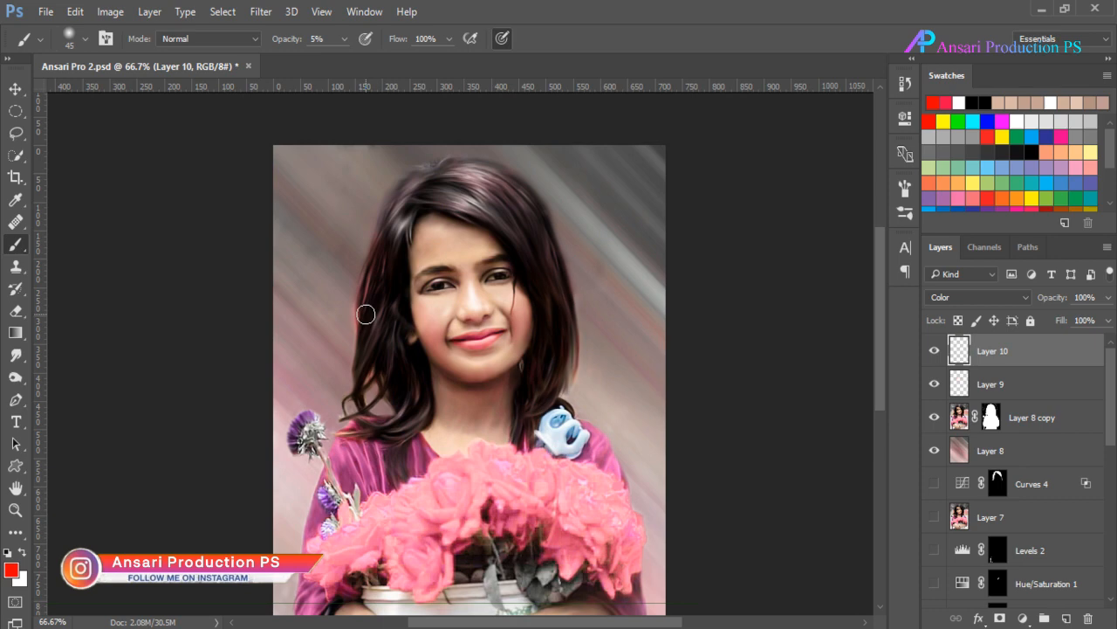
Step: Tint the upper hair purple and the lower curls orange at 5% brush opacity
left_click(434, 188, "alt")
left_click(1017, 171)
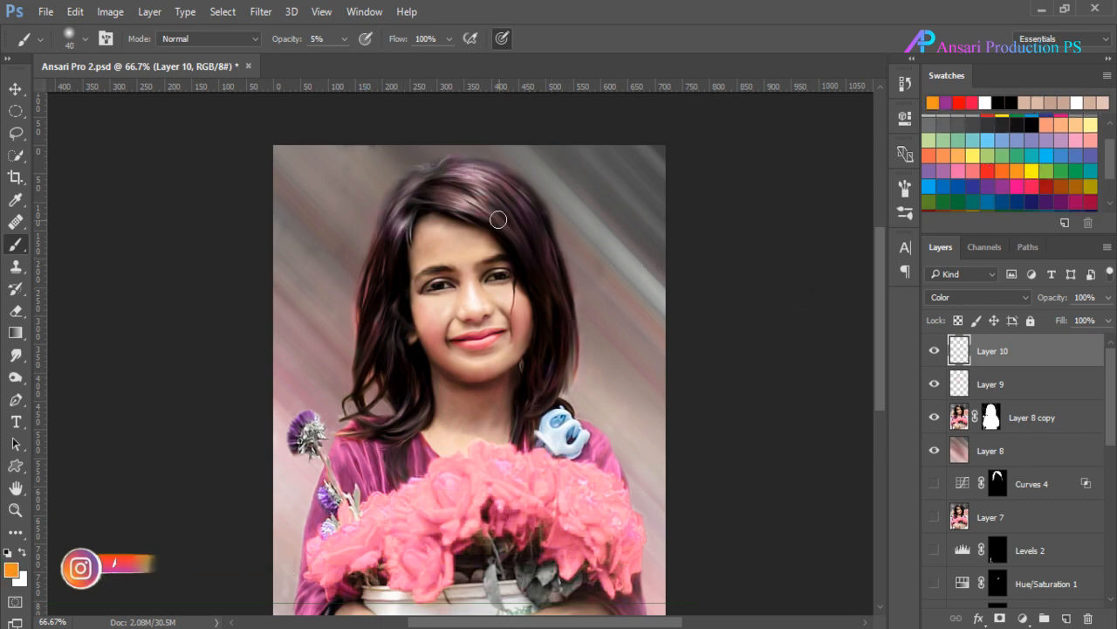
mouse_move(342, 438)
left_mouse_down()
mouse_move(407, 433)
mouse_move(383, 376)
left_mouse_up()
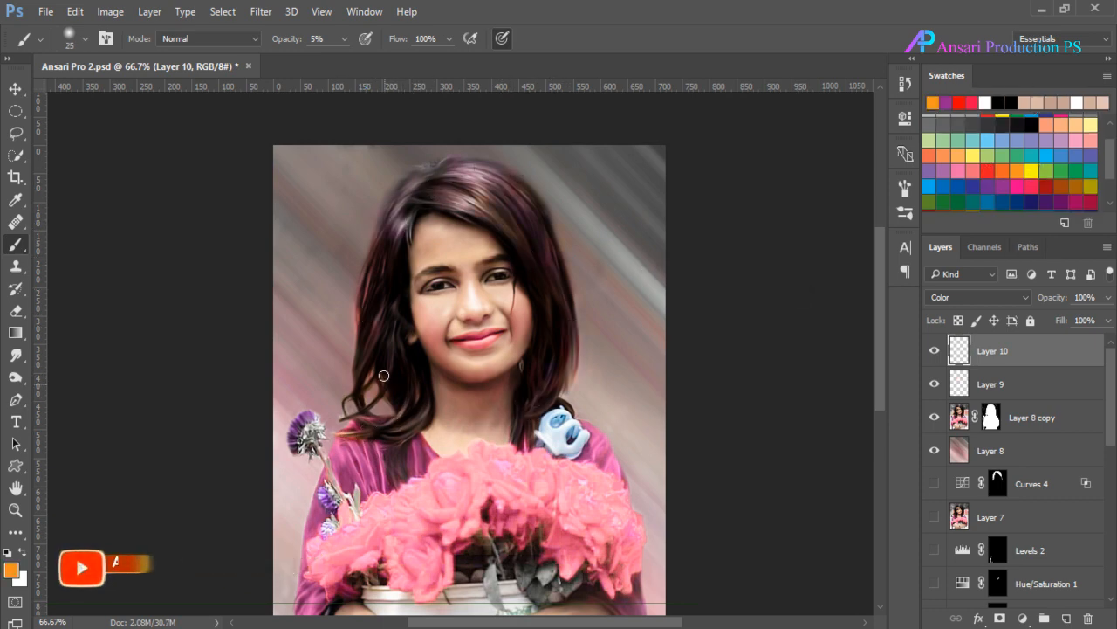
Step: Brush purple over the crown and parting and yellow over the front strands with a 40 px brush
left_click(1003, 186)
key("bracketright")
key("bracketright")
key("bracketright")
key("bracketright")
left_click_drag(402, 218, 439, 159)
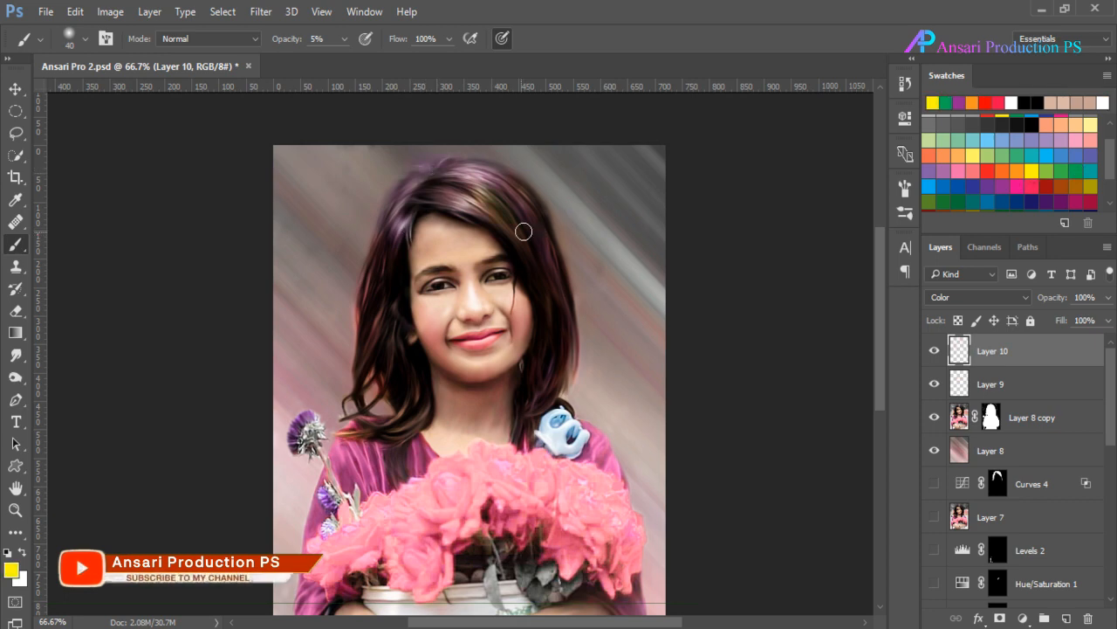
Step: Brush red tints over the hair across the forehead and beside the face with a 60 px brush
left_click(1032, 186)
key("bracketright")
key("bracketright")
left_click(1032, 187)
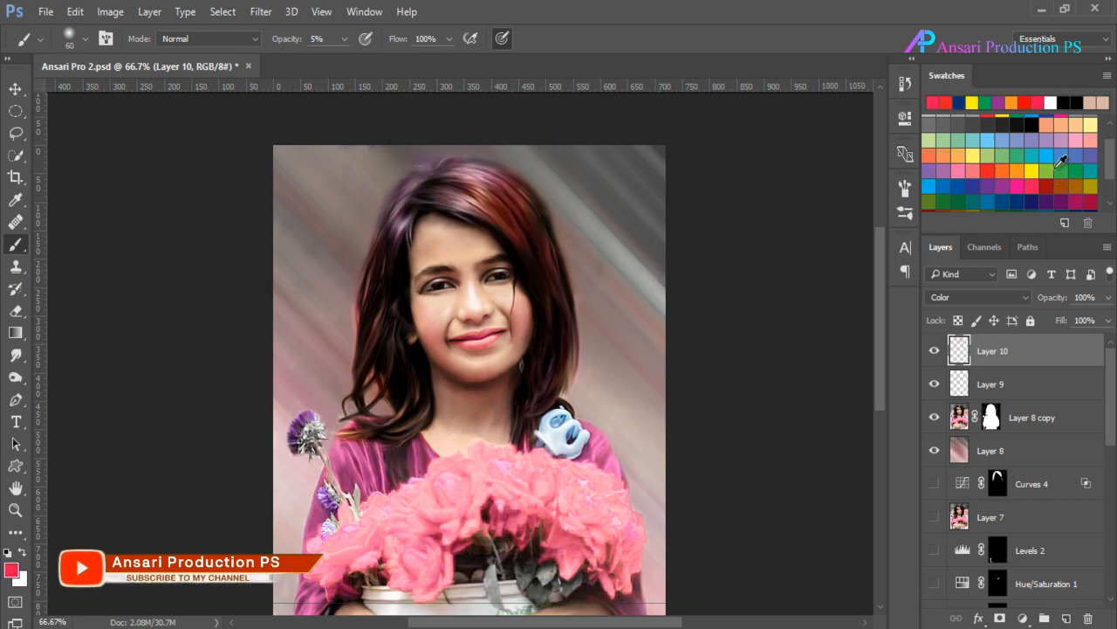
Step: Blend dark blue, dark green and pink tints into the hair with the 60 px brush
scroll(1062, 159, "down", 3)
left_click(1062, 174)
left_click(1018, 174)
left_click_drag(511, 188, 557, 307)
key("ctrl+minus")
left_click(1018, 143)
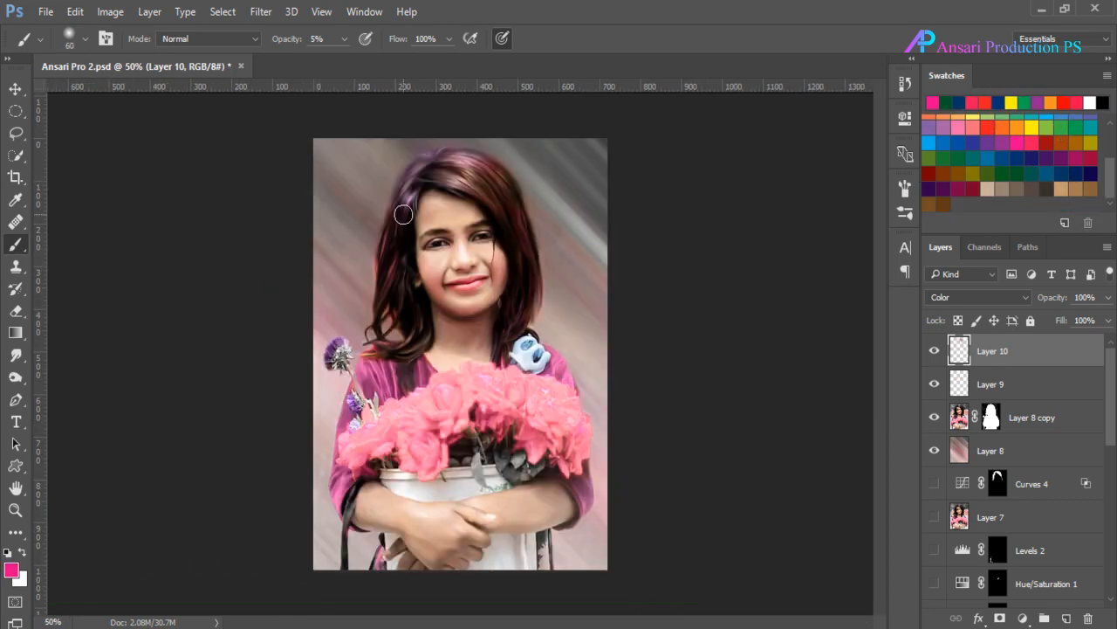
Step: Erase some of the tint over the front hair and repaint it red with a 50 px brush
left_click_drag(1108, 297, 1089, 323)
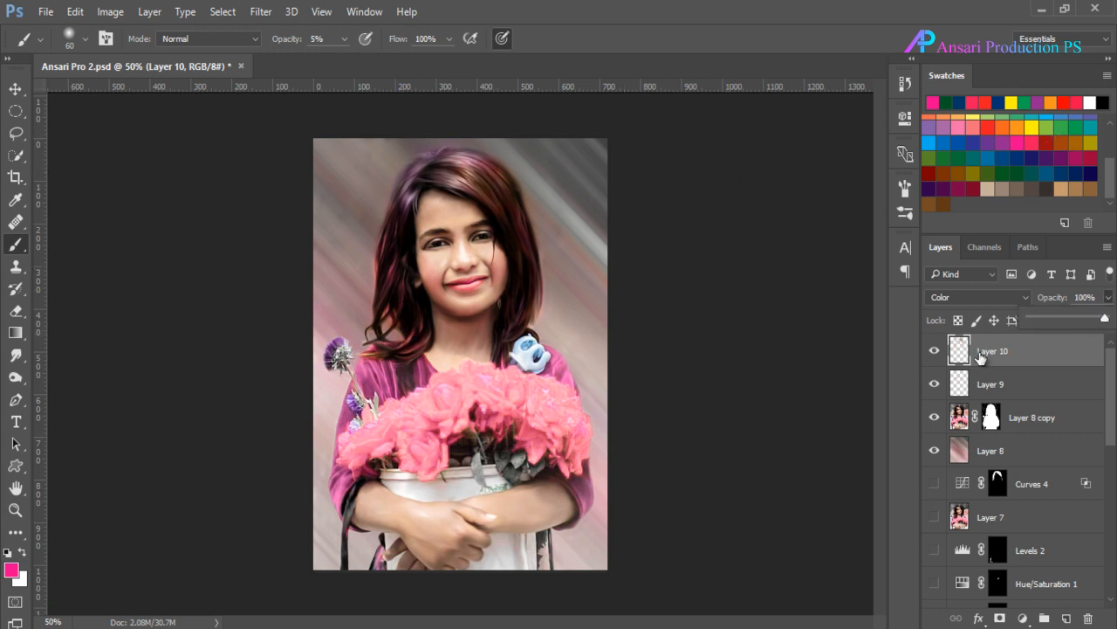
key("e")
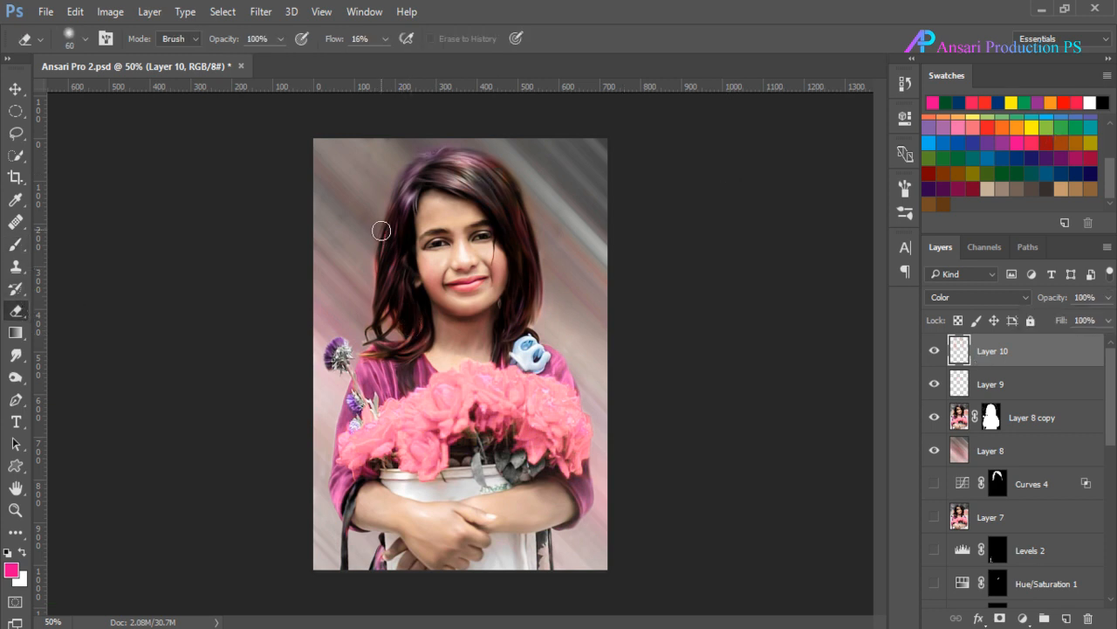
key("b")
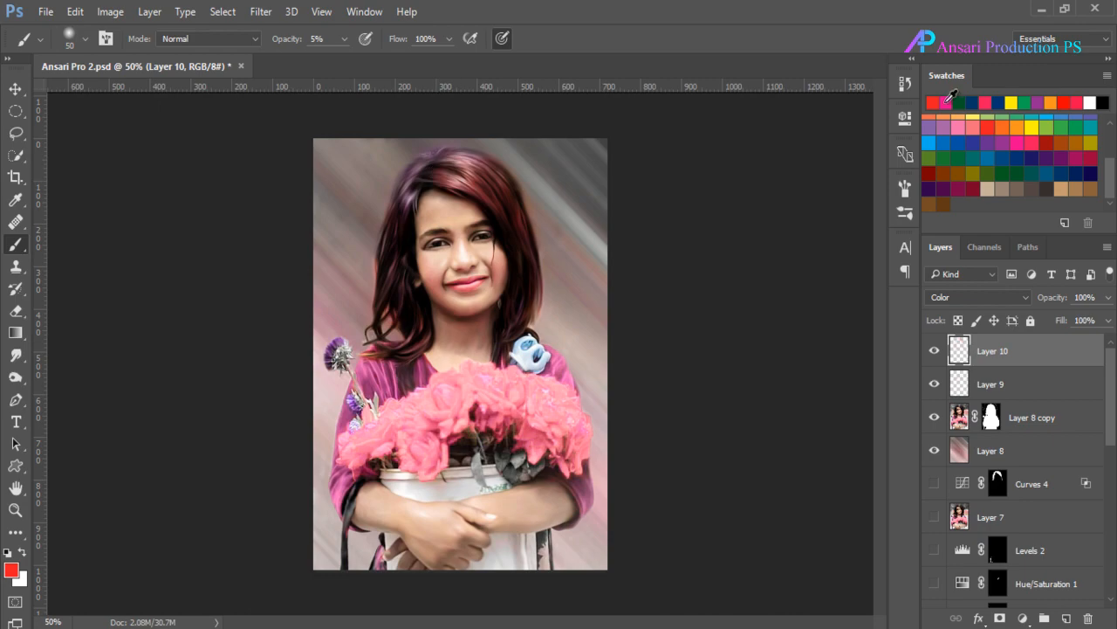